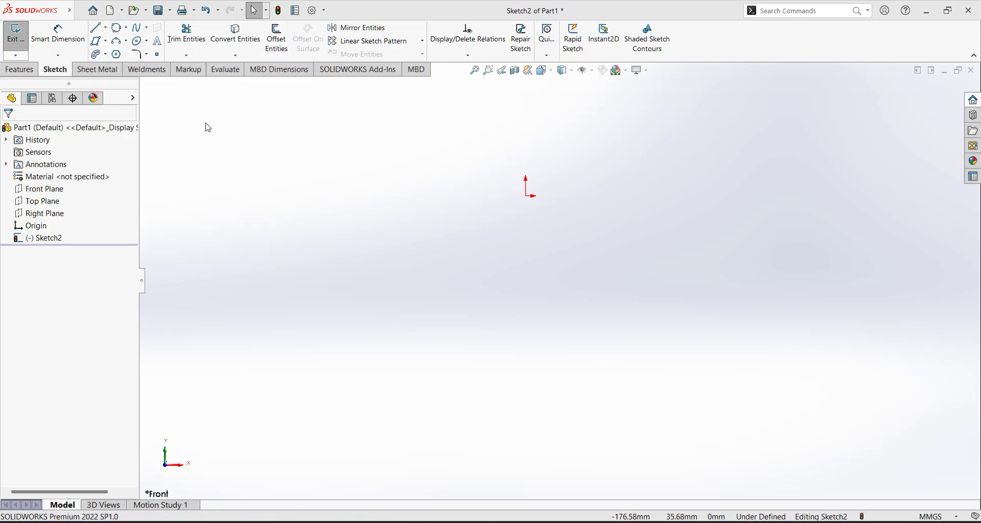
# Pick Centerpoint Arc from the Arc flyout on the Sketch tab
pyautogui.click(127, 41)
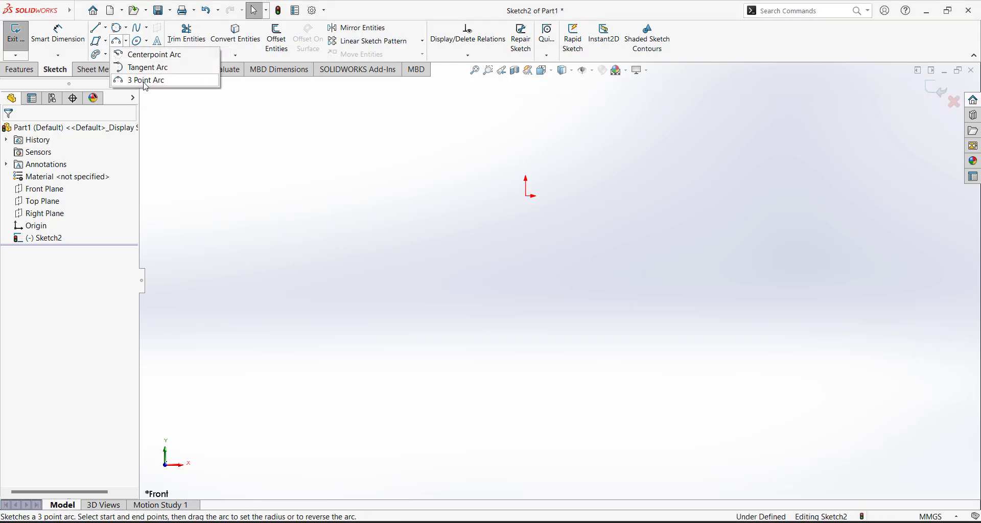
pyautogui.click(234, 202)
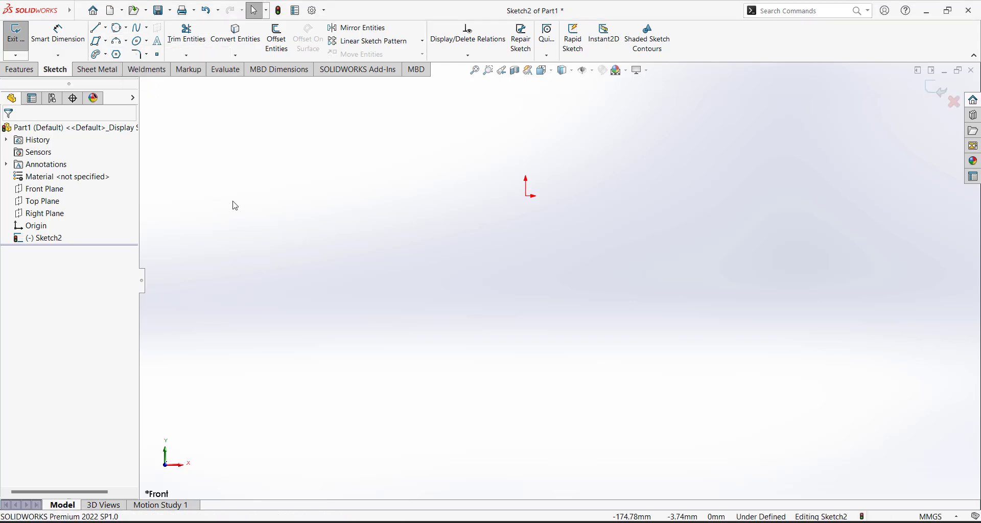
pyautogui.click(127, 43)
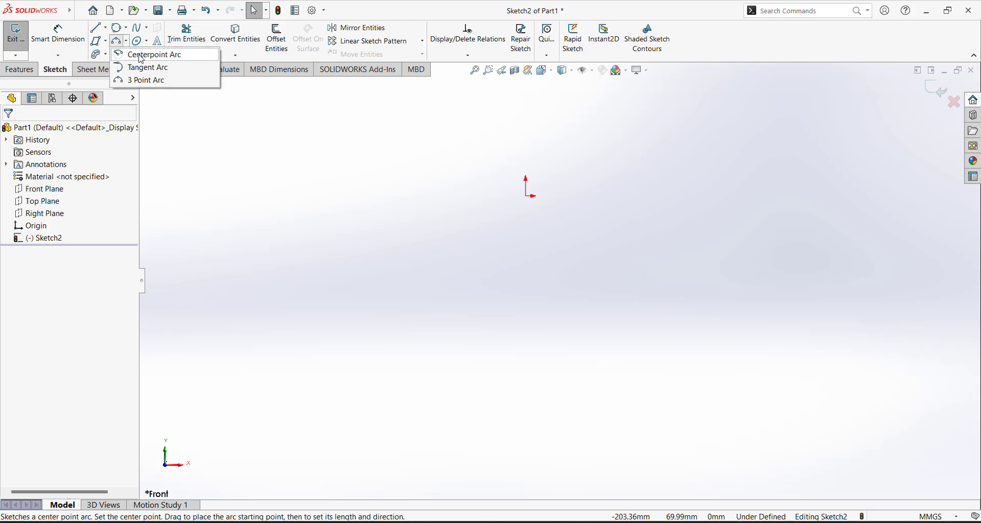
pyautogui.click(163, 55)
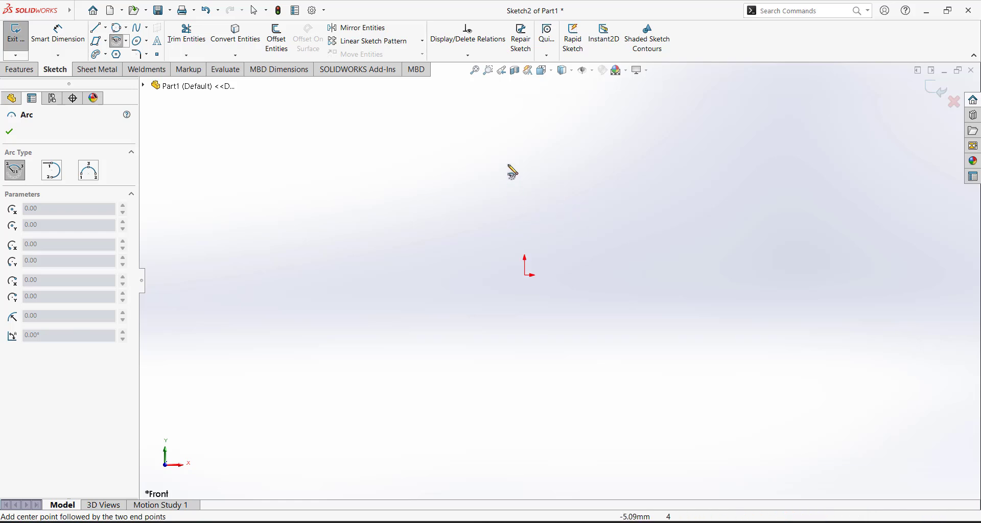
# Draw an origin-centred arc of about 90.56 mm radius spanning roughly 96° above the origin
pyautogui.click(524, 275)
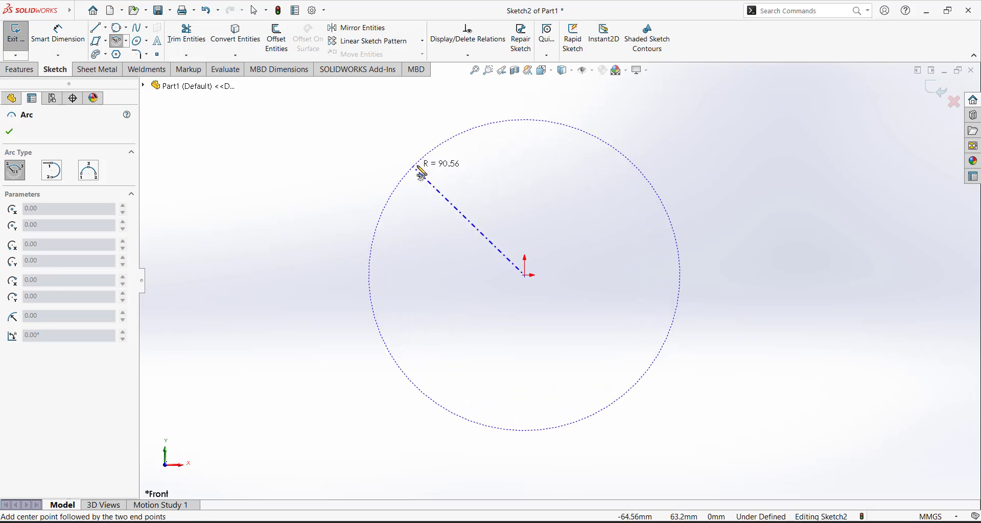
pyautogui.click(415, 167)
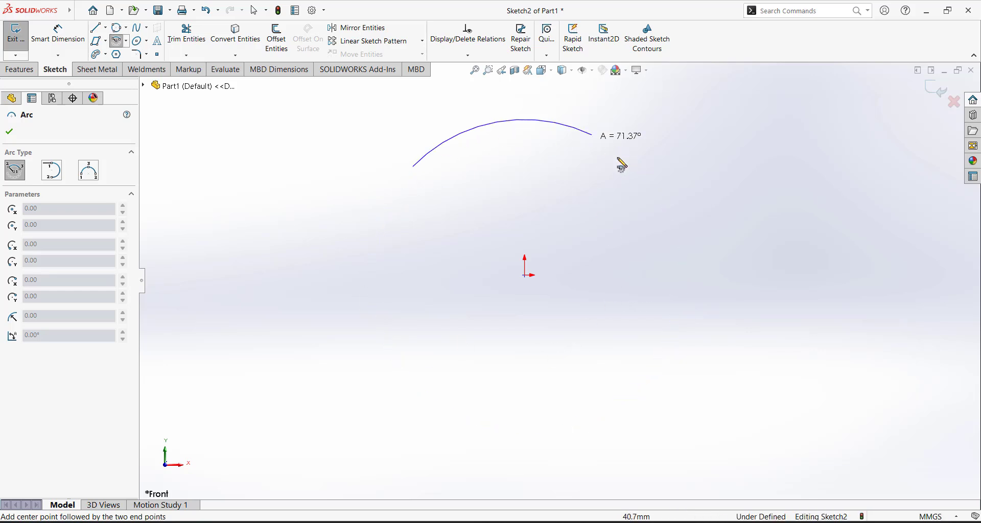
pyautogui.click(645, 176)
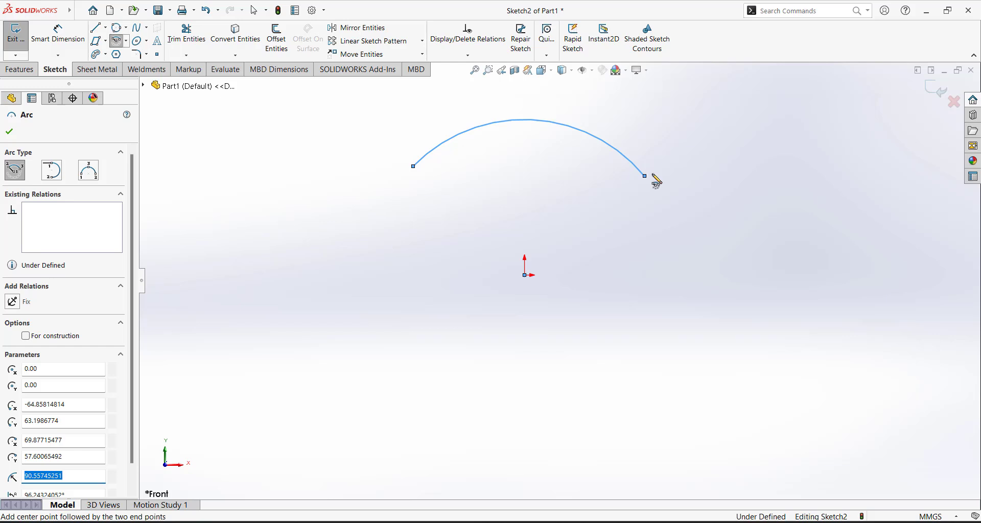
pyautogui.press('Escape')
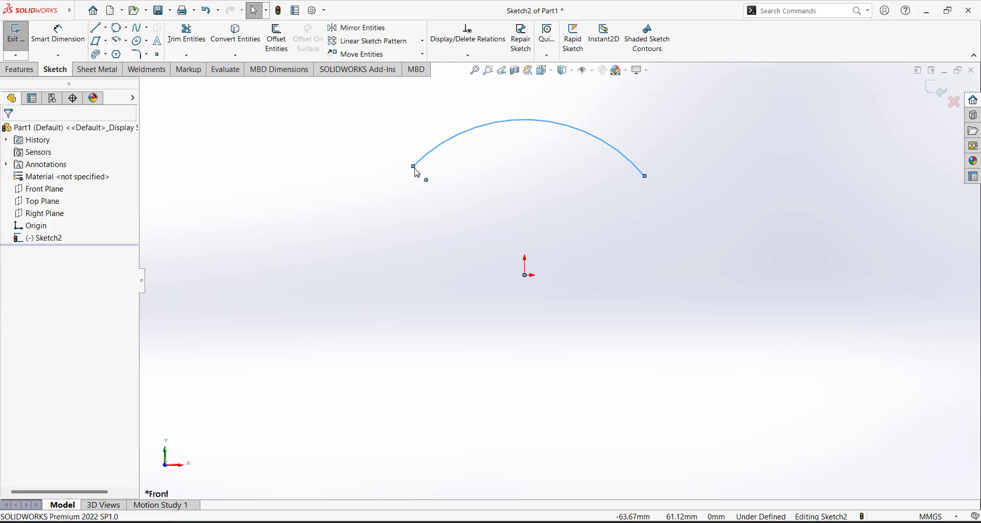
pyautogui.click(599, 247)
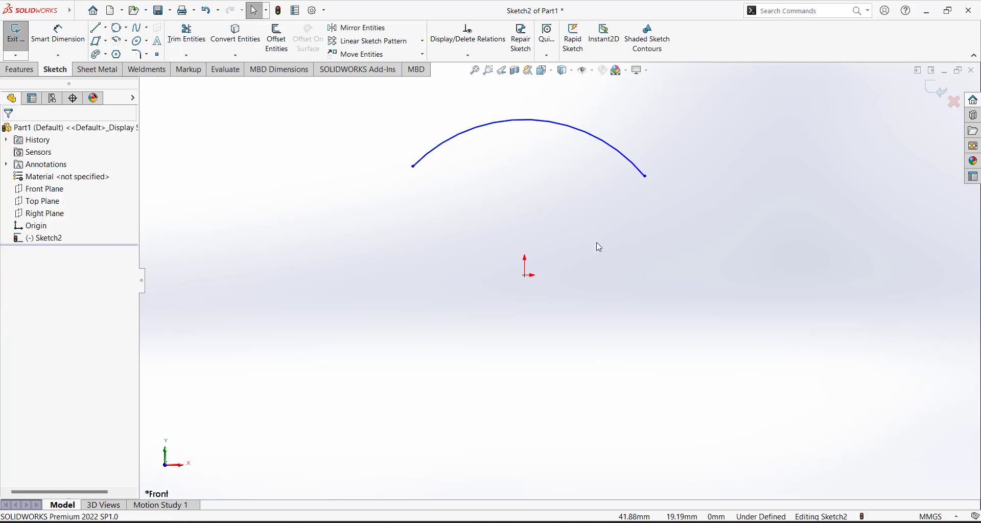
pyautogui.scroll(2, 588, 242)
pyautogui.scroll(-3, 575, 227)
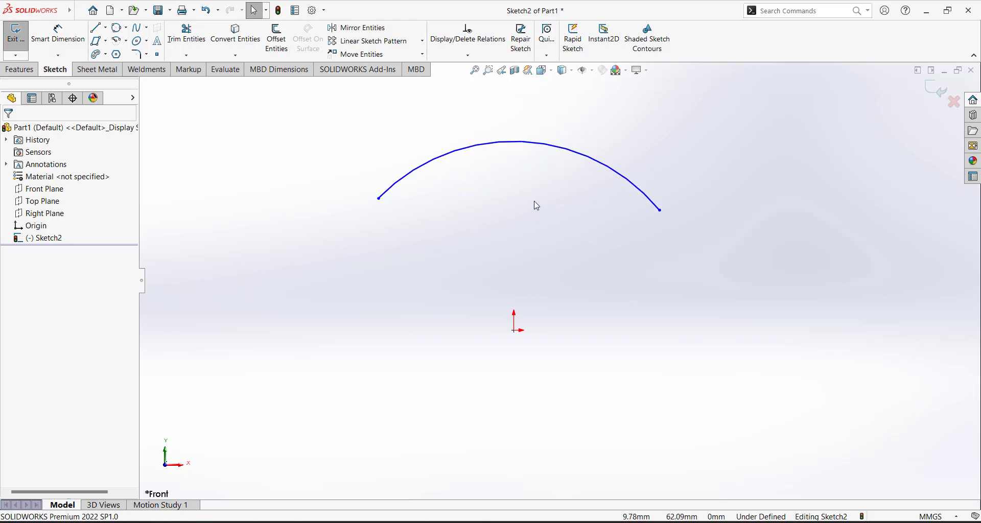
pyautogui.click(105, 28)
# Draw centerlines from above the arc's left side to the origin and straight up from it
pyautogui.click(113, 37)
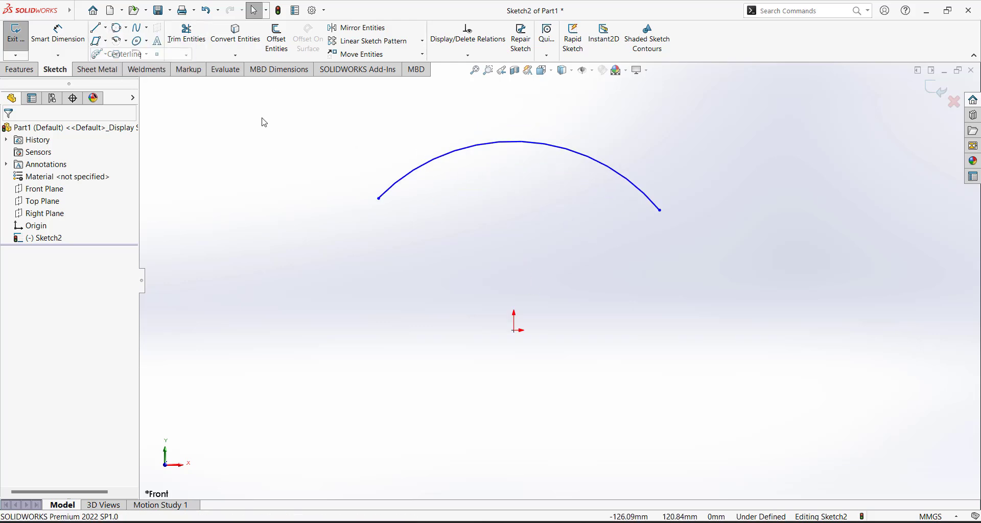
pyautogui.click(390, 93)
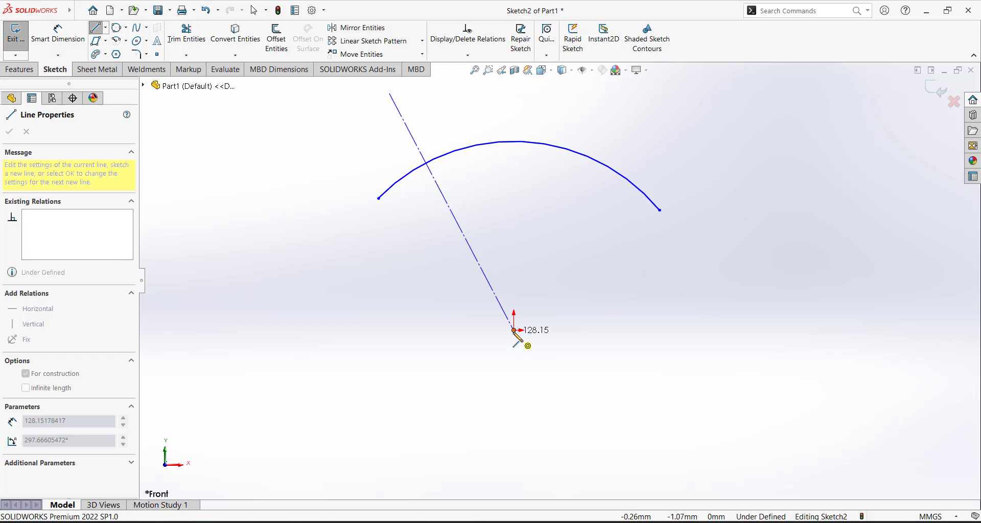
pyautogui.click(514, 331)
pyautogui.click(519, 94)
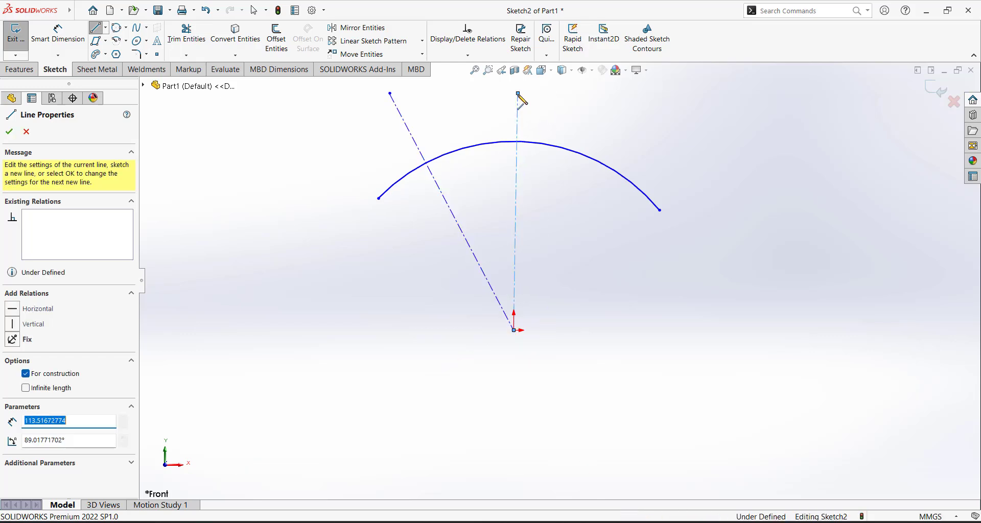
pyautogui.click(522, 95)
pyautogui.press('Escape')
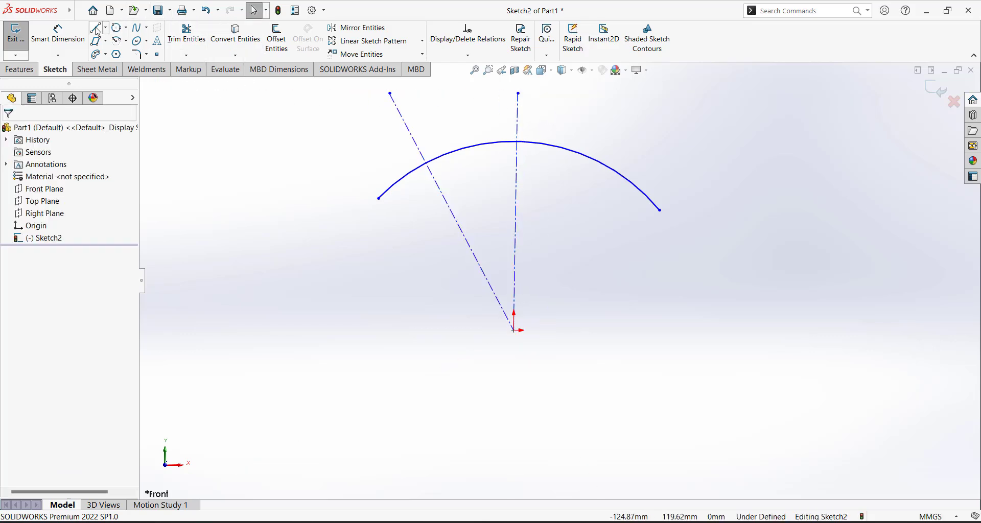
# Draw a right-hand line to the origin and convert it to construction geometry
pyautogui.press('l')
pyautogui.click(655, 98)
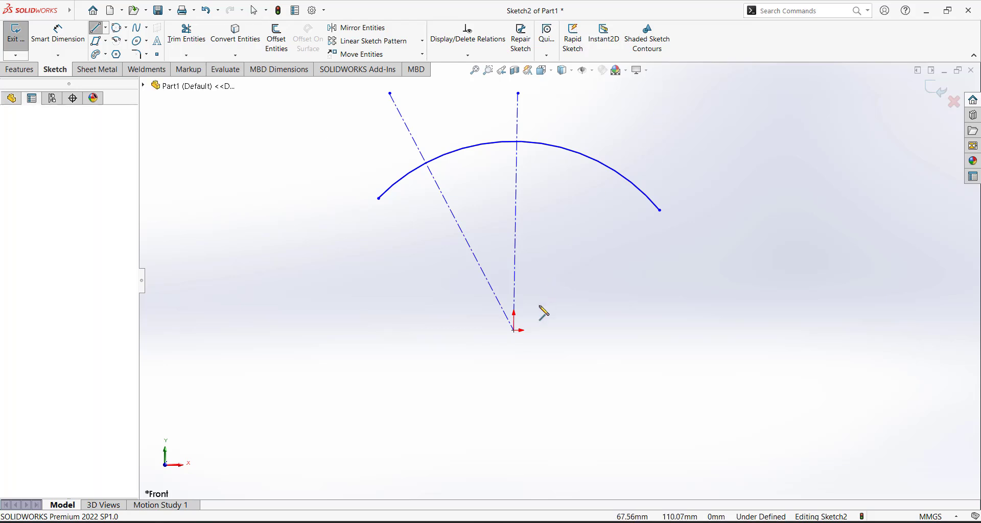
pyautogui.click(513, 330)
pyautogui.press('Escape')
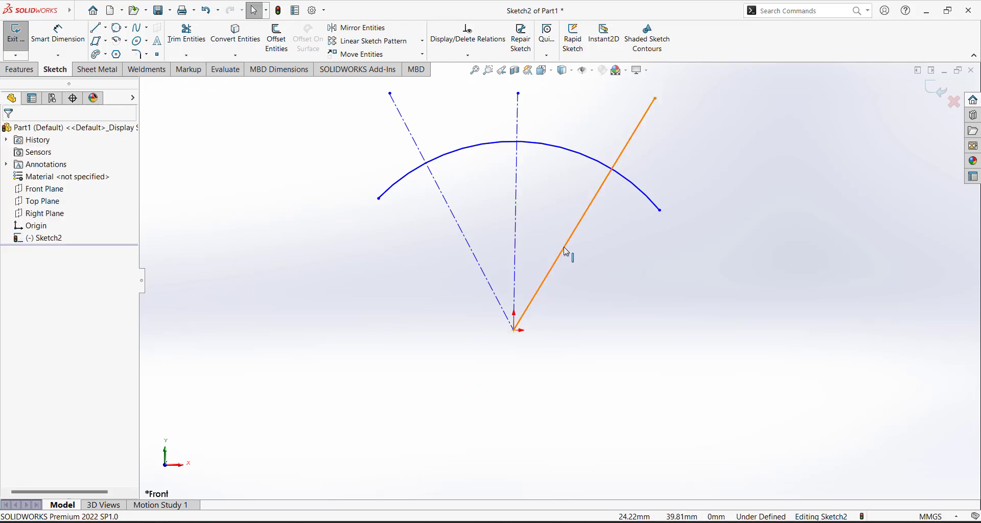
pyautogui.click(606, 195)
pyautogui.click(615, 217)
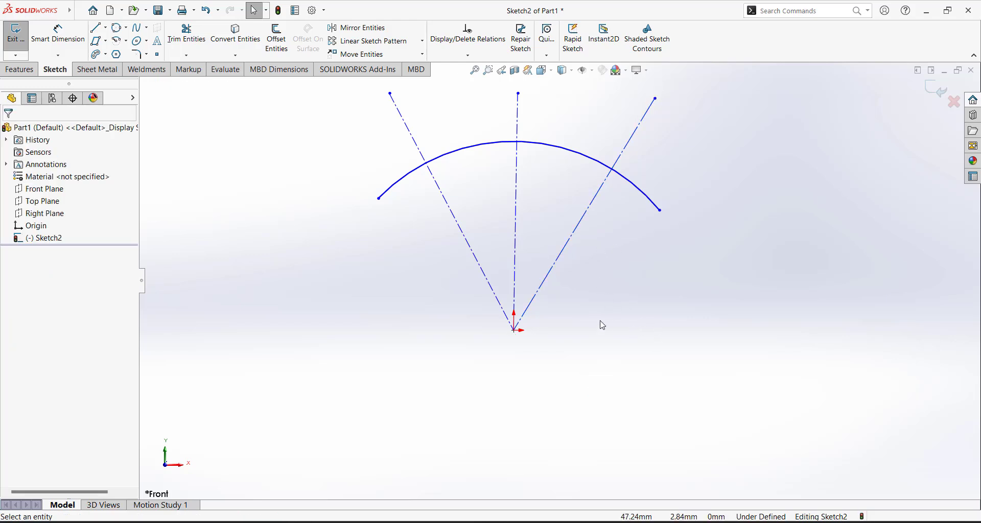
# Make the middle construction line vertical above the origin
pyautogui.click(517, 150)
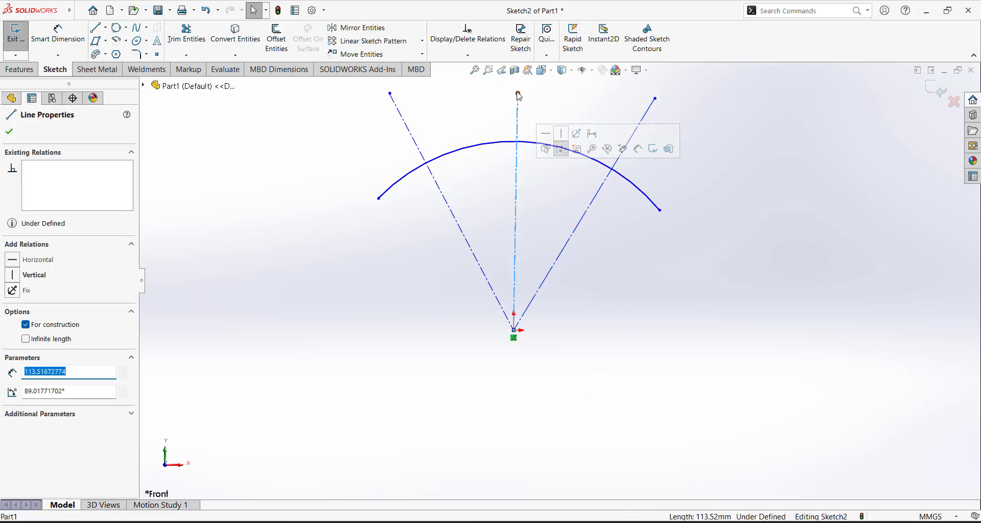
pyautogui.moveTo(518, 93)
pyautogui.mouseDown()
pyautogui.moveTo(536, 93)
pyautogui.moveTo(516, 91)
pyautogui.mouseUp()
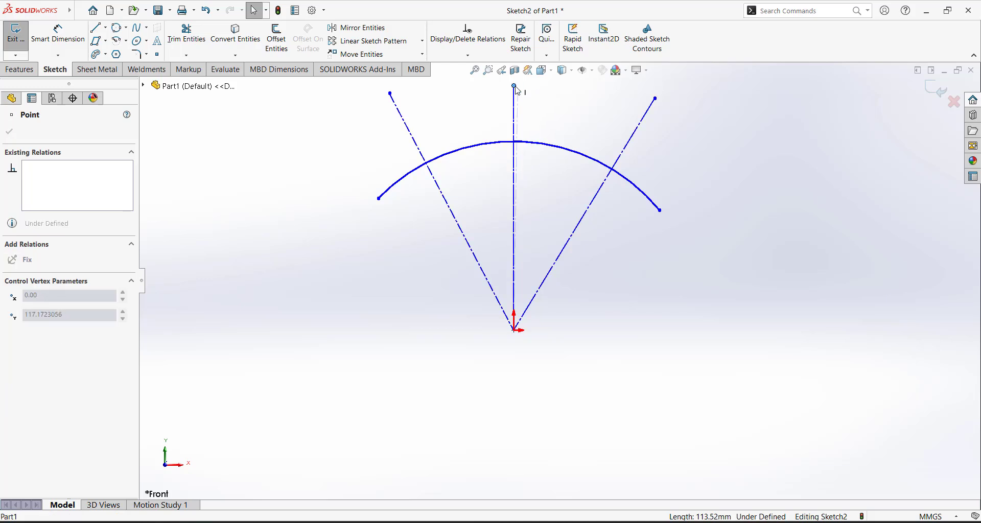
pyautogui.click(549, 111)
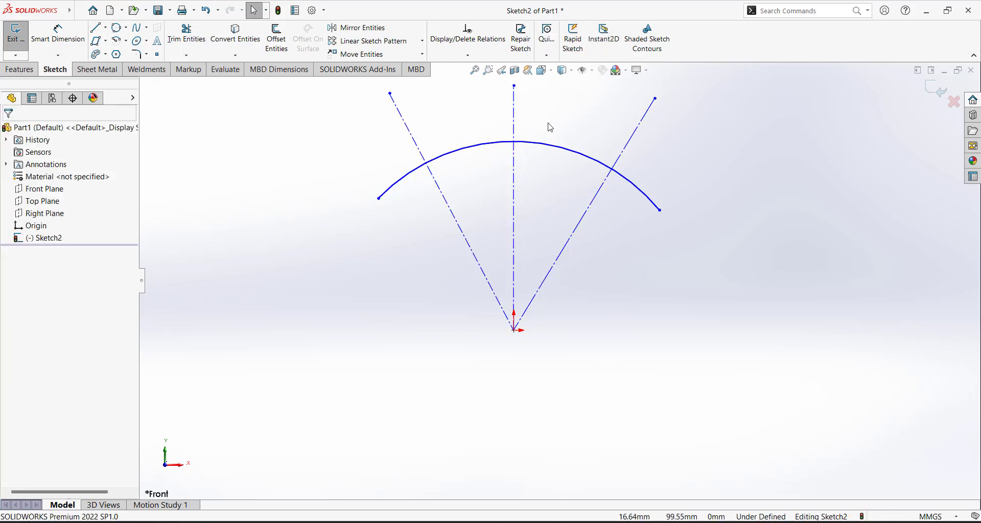
pyautogui.click(514, 102)
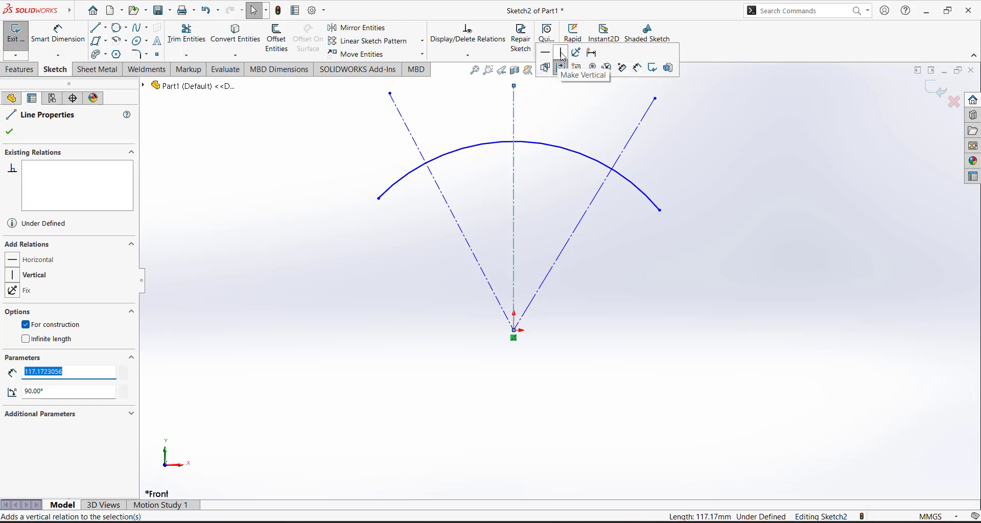
pyautogui.click(578, 116)
# Add a 30° angle dimension between the left construction line and the vertical line
pyautogui.scroll(5, 575, 215)
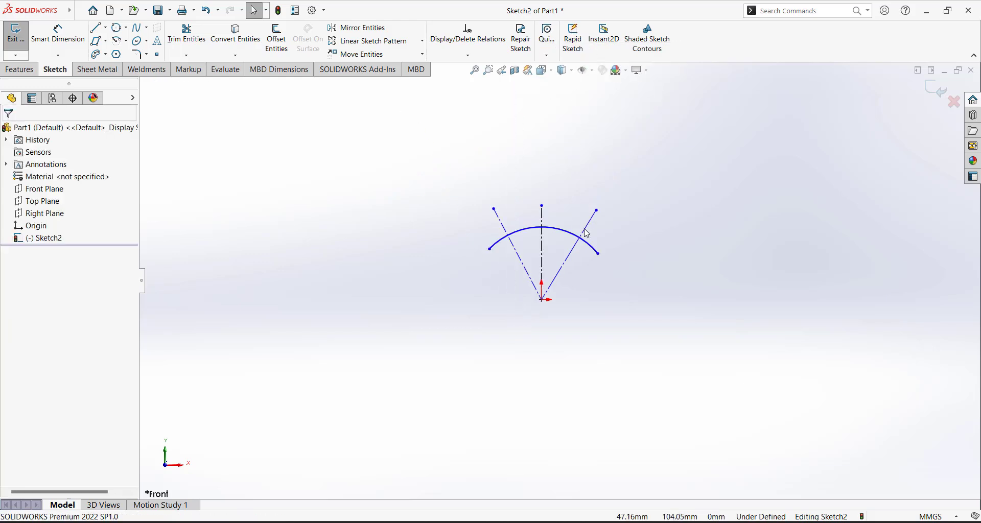
pyautogui.scroll(-2, 582, 229)
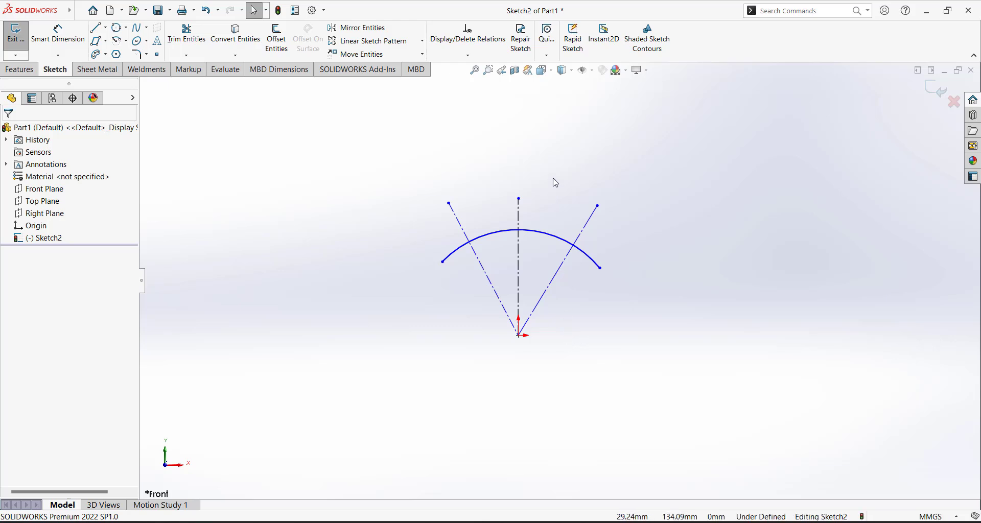
pyautogui.click(57, 32)
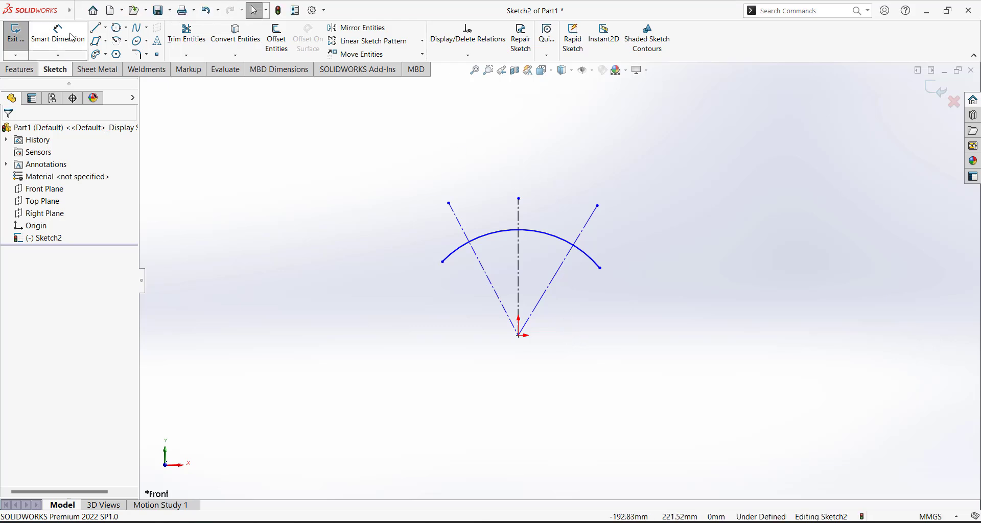
pyautogui.click(487, 276)
pyautogui.click(517, 269)
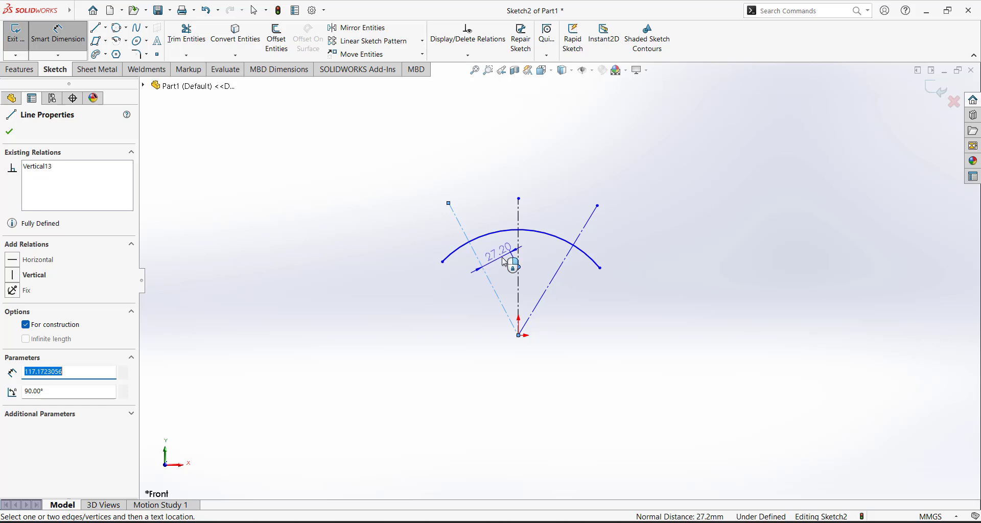
pyautogui.scroll(-5, 511, 271)
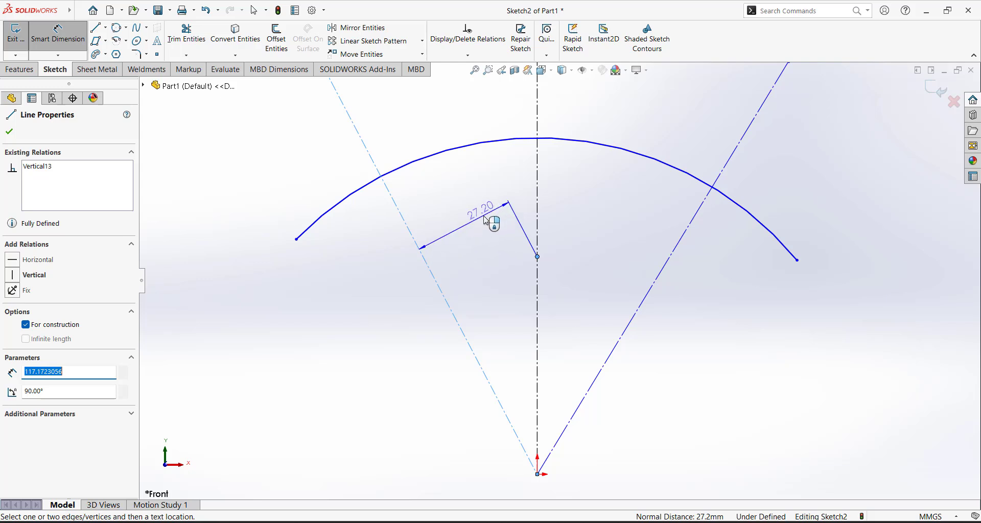
pyautogui.press('Escape')
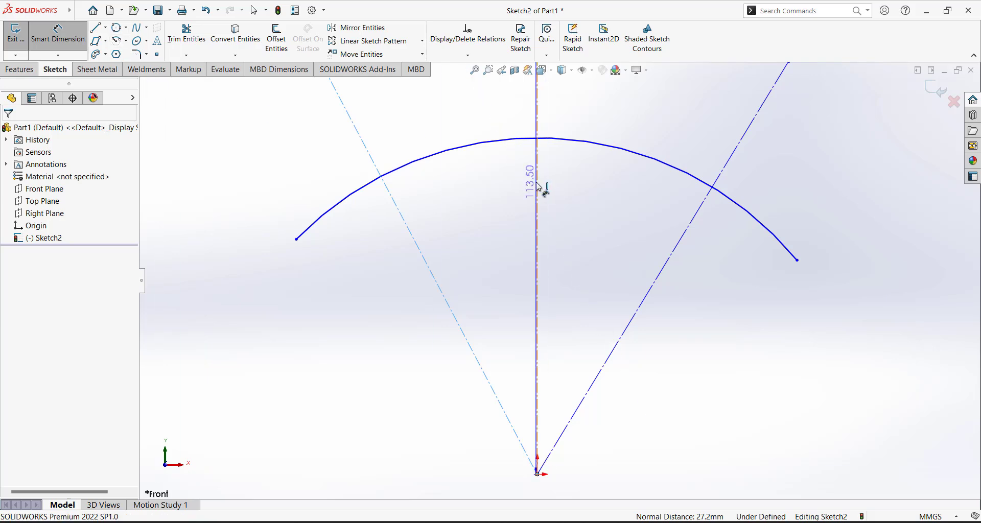
pyautogui.click(474, 197)
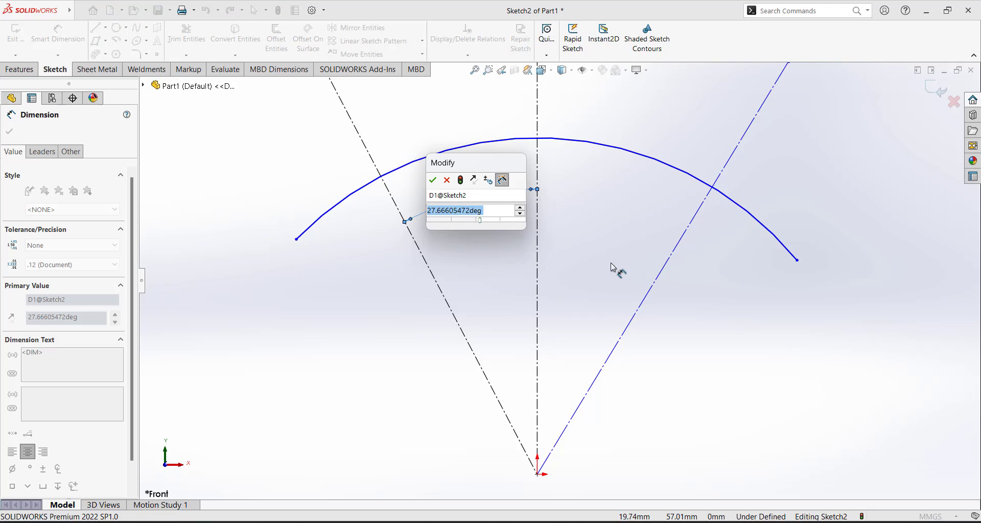
pyautogui.write('30')
pyautogui.press('Return')
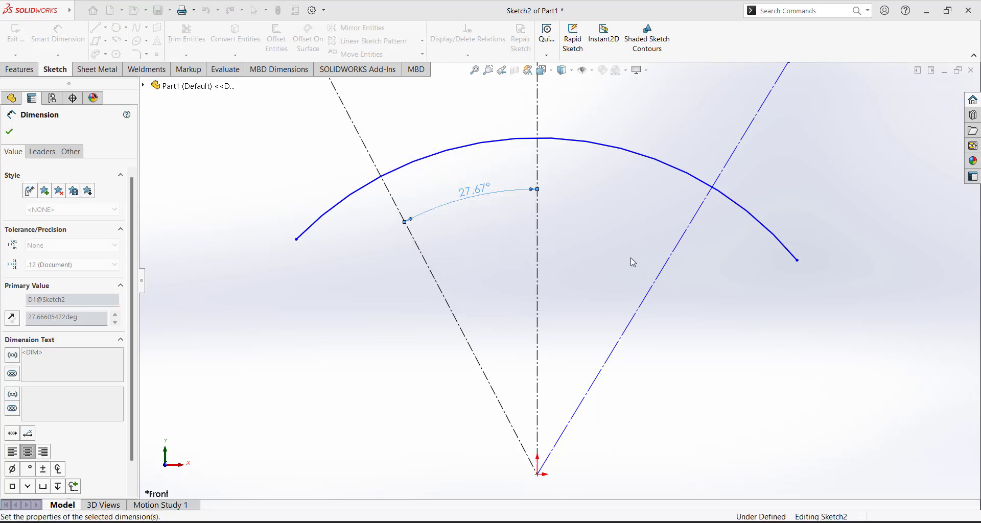
pyautogui.press('Escape')
# Dimension the right slanted line at 60° from the vertical centreline
pyautogui.click(540, 213)
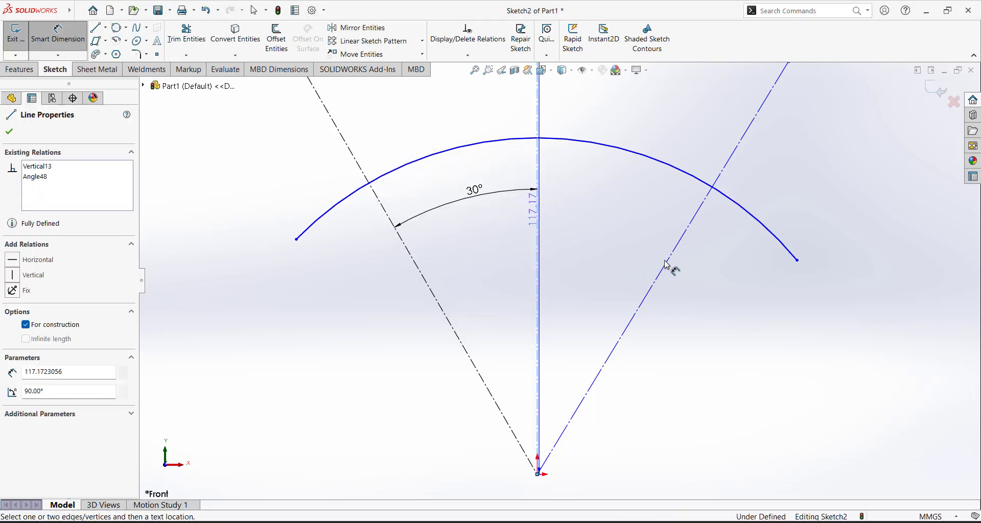
pyautogui.click(669, 266)
pyautogui.click(631, 267)
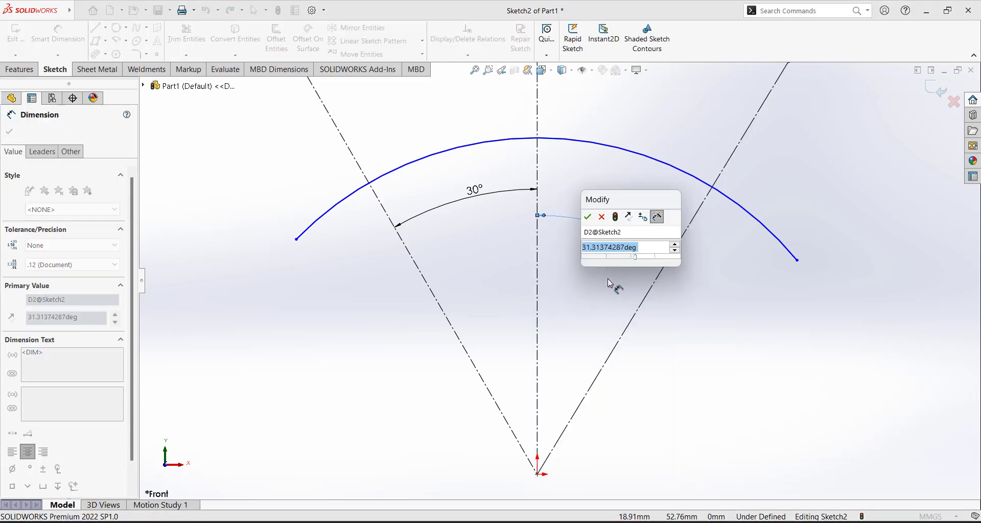
pyautogui.write('60')
pyautogui.press('Return')
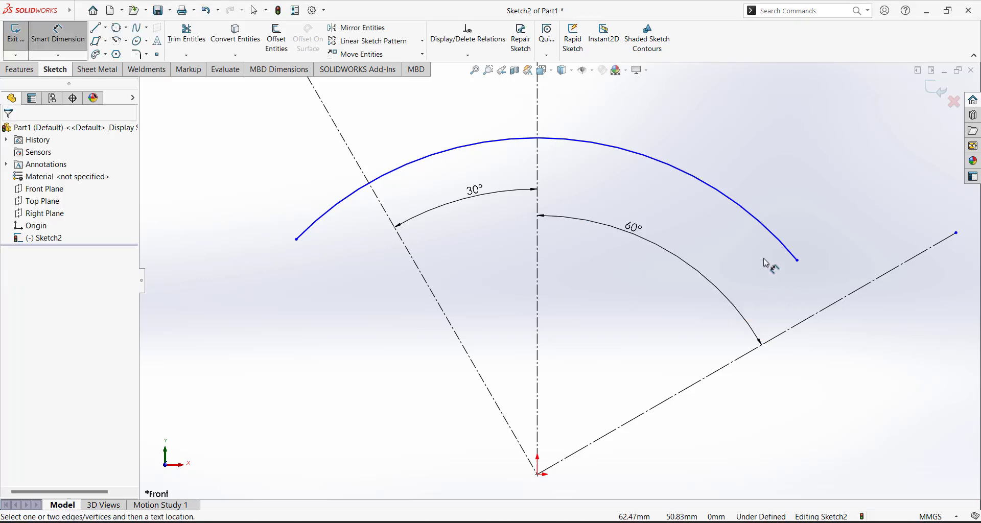
pyautogui.press('Escape')
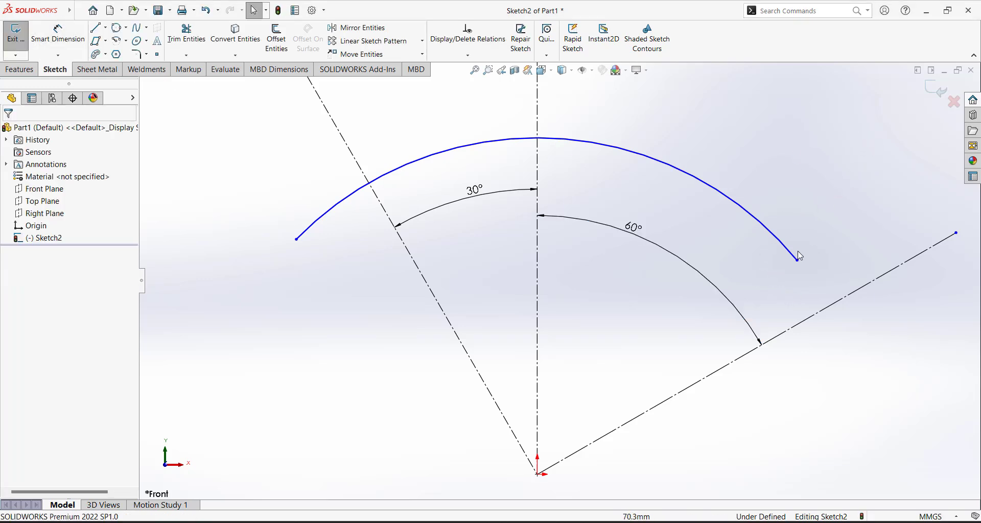
# Dimension the arc radius to R90 mm
pyautogui.click(57, 33)
pyautogui.scroll(5, 603, 215)
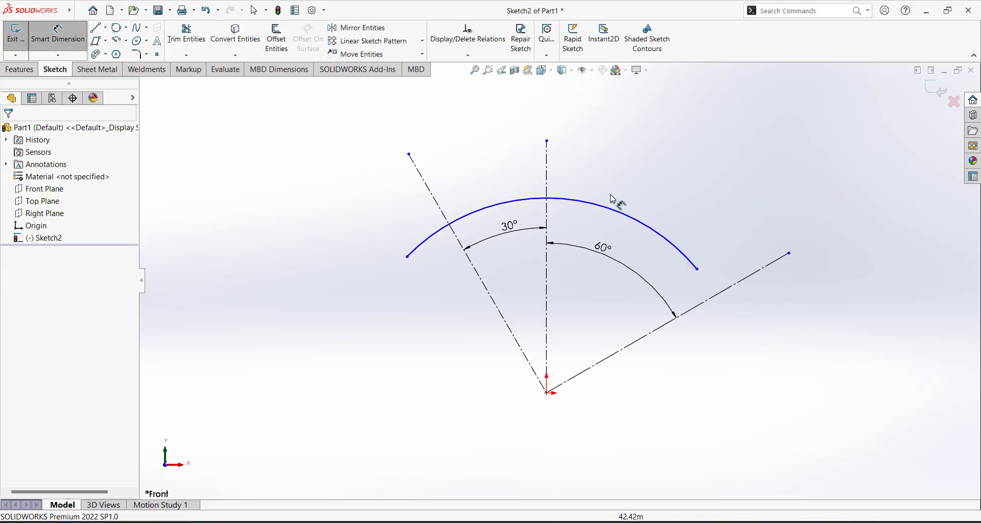
pyautogui.click(598, 223)
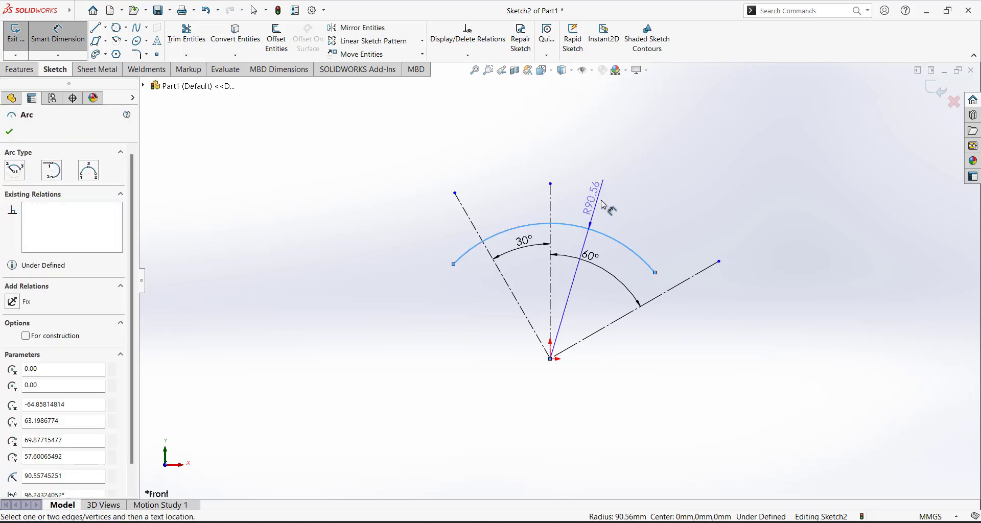
pyautogui.click(608, 208)
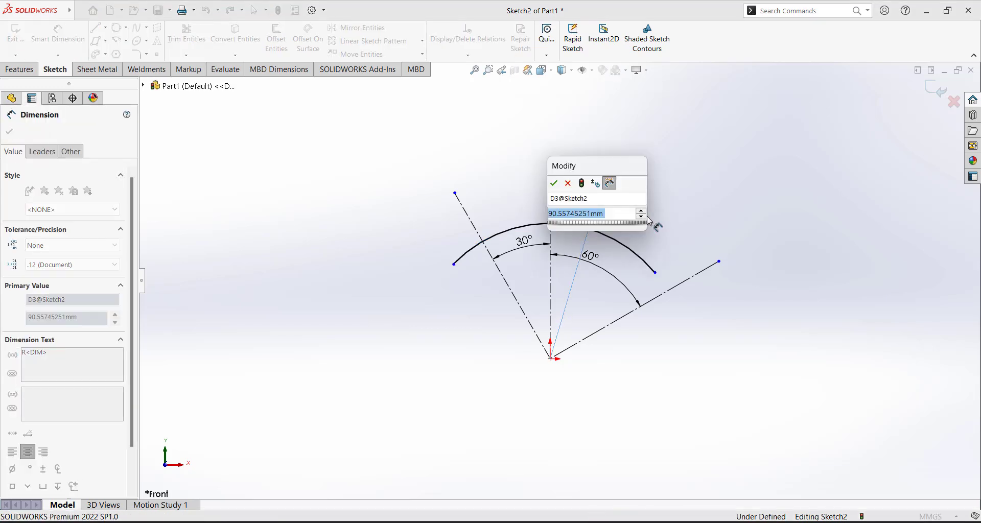
pyautogui.write('90')
pyautogui.press('Return')
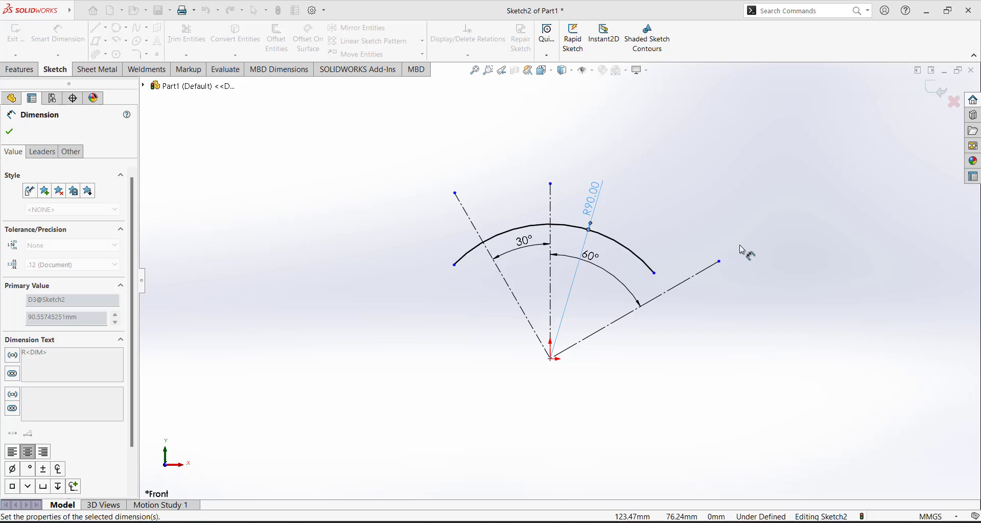
pyautogui.click(735, 263)
pyautogui.press('Escape')
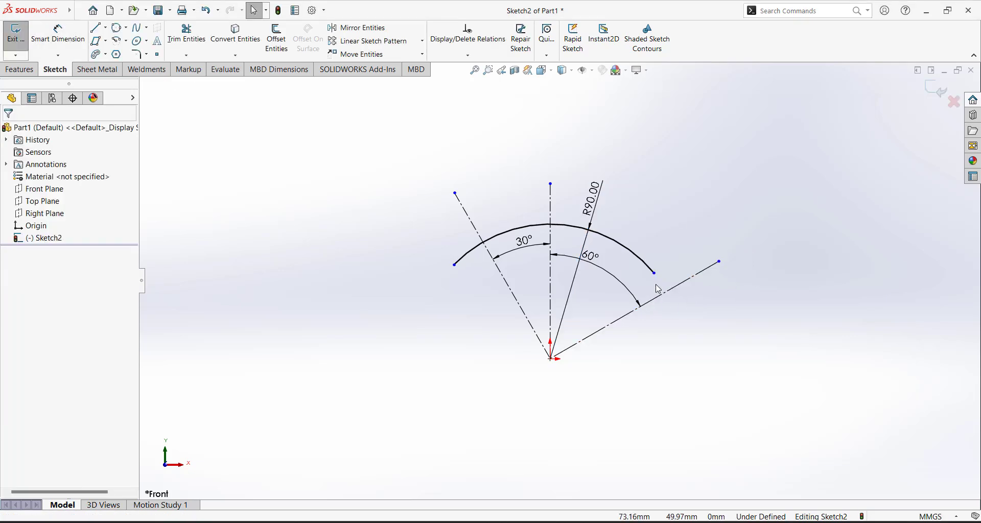
pyautogui.scroll(-2, 658, 289)
# Stretch the arc's right end, then make its left endpoint coincident with the left slanted line
pyautogui.moveTo(650, 276); pyautogui.dragTo(677, 386)
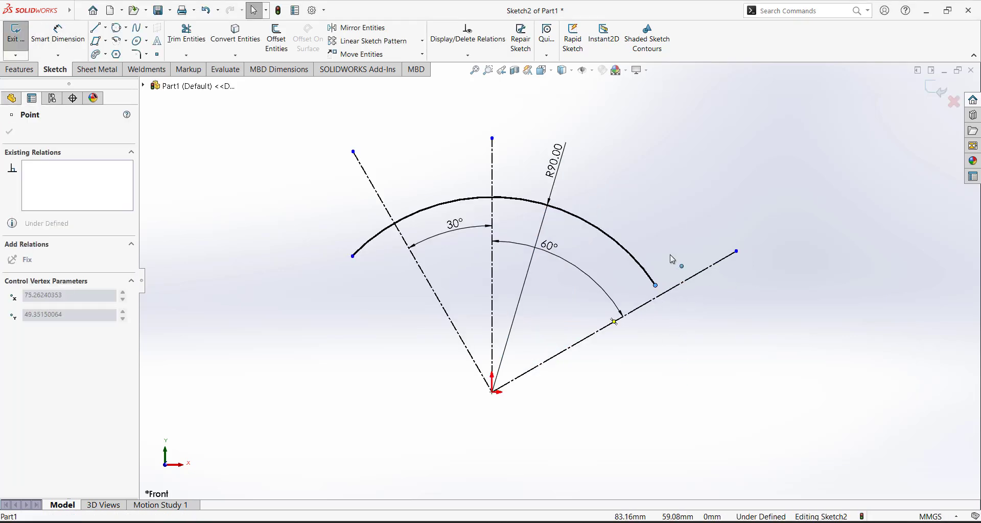
pyautogui.moveTo(670, 255); pyautogui.dragTo(669, 253)
pyautogui.click(658, 231)
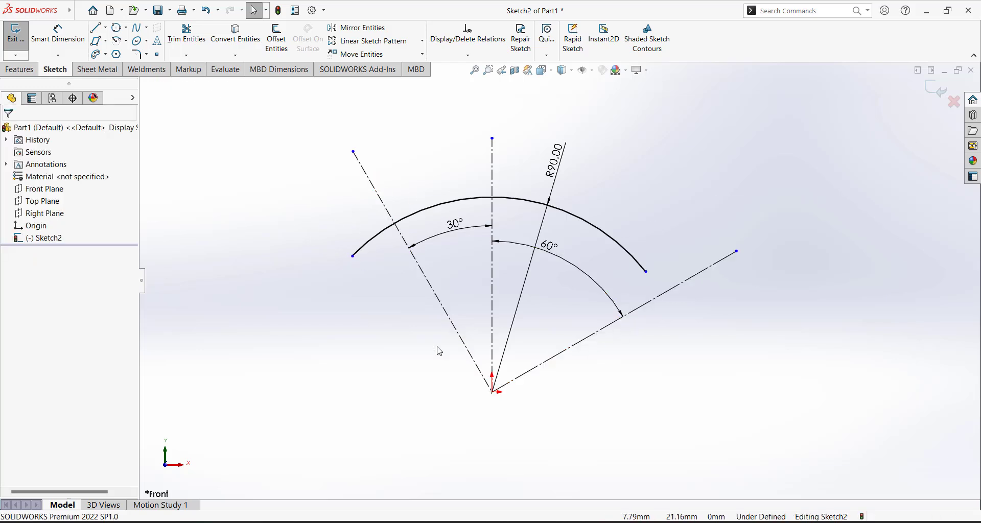
pyautogui.click(356, 246)
pyautogui.keyDown('ctrl'); pyautogui.click(374, 191); pyautogui.keyUp('ctrl')
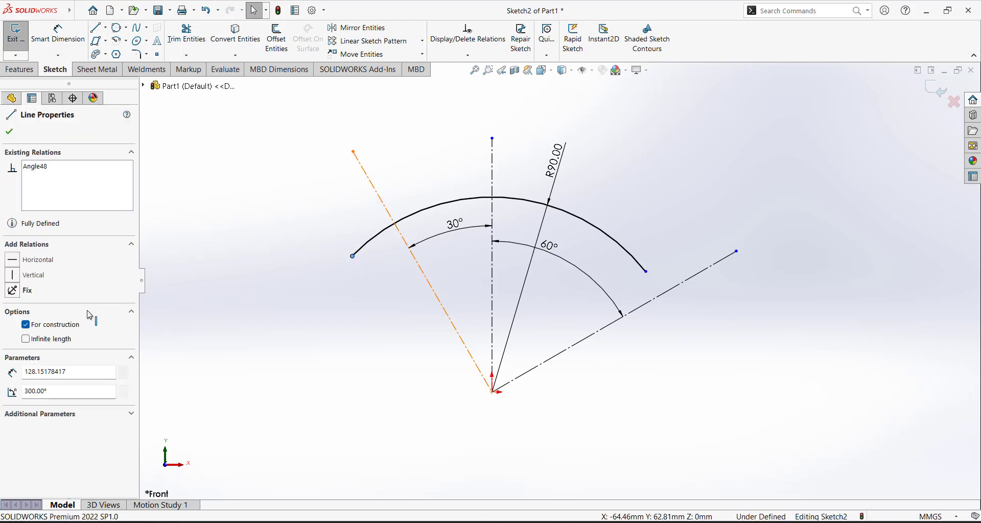
pyautogui.click(16, 327)
pyautogui.press('Escape')
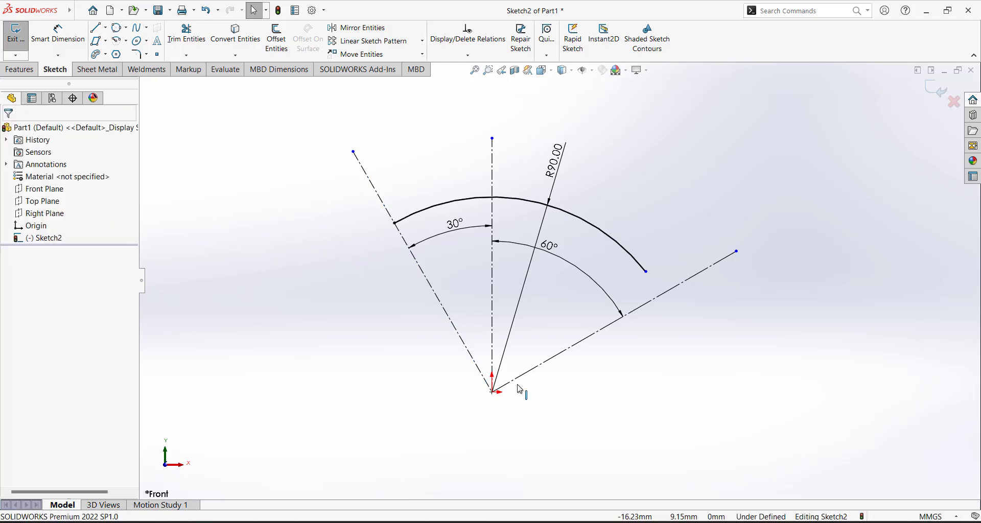
# Make the arc's right endpoint coincident with the right slanted line
pyautogui.click(656, 276)
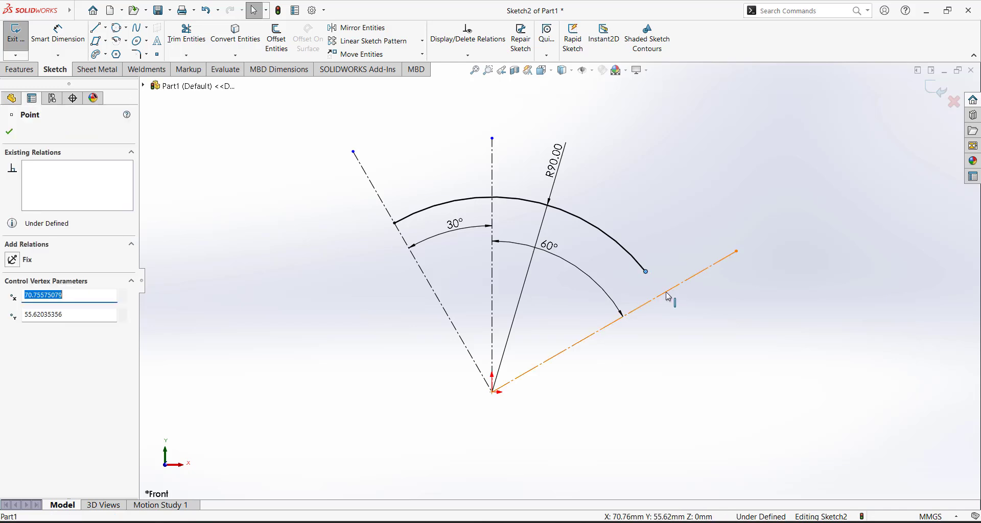
pyautogui.keyDown('ctrl'); pyautogui.click(668, 297); pyautogui.keyUp('ctrl')
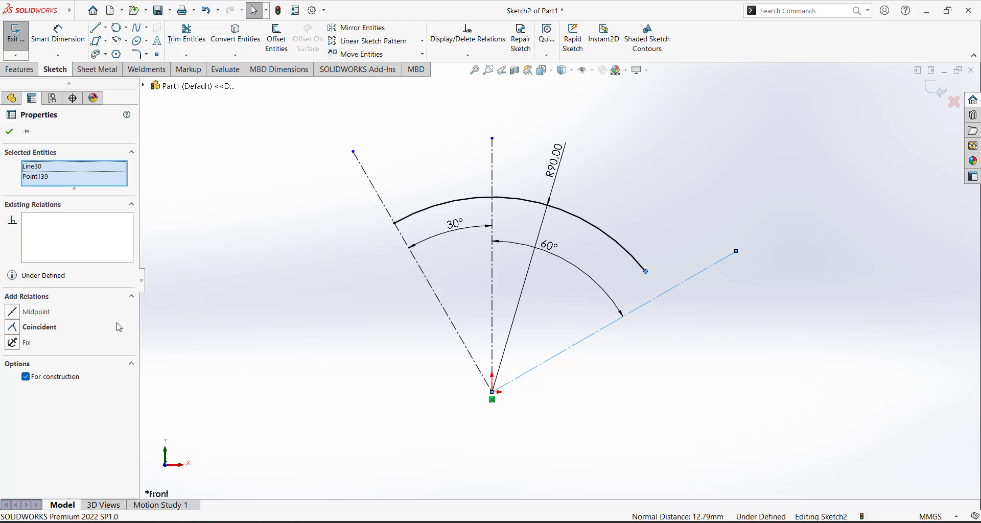
pyautogui.click(18, 329)
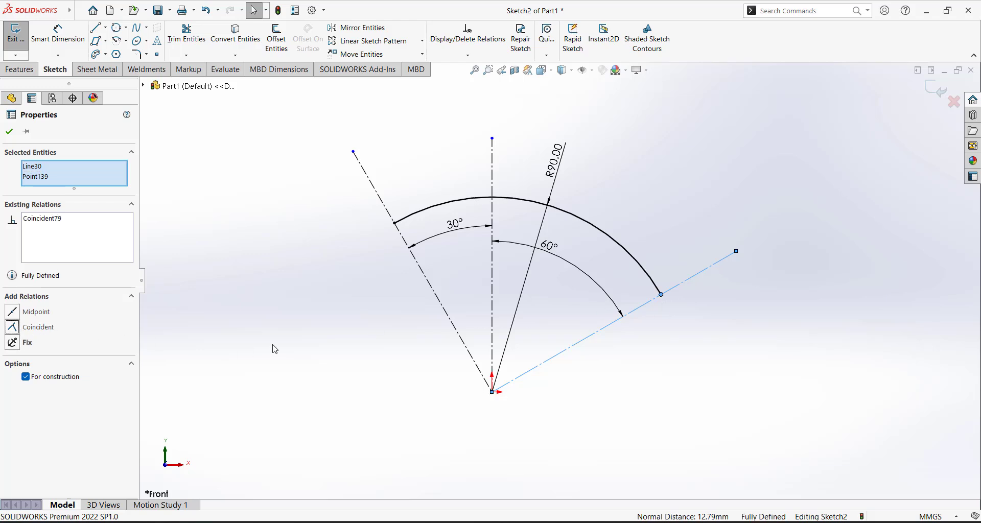
pyautogui.press('Escape')
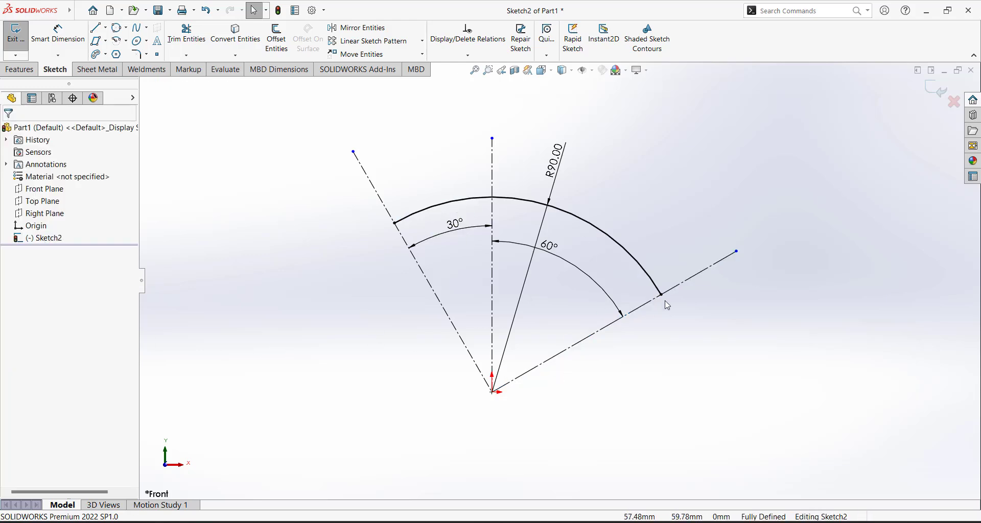
pyautogui.scroll(-3, 449, 144)
pyautogui.scroll(5, 546, 263)
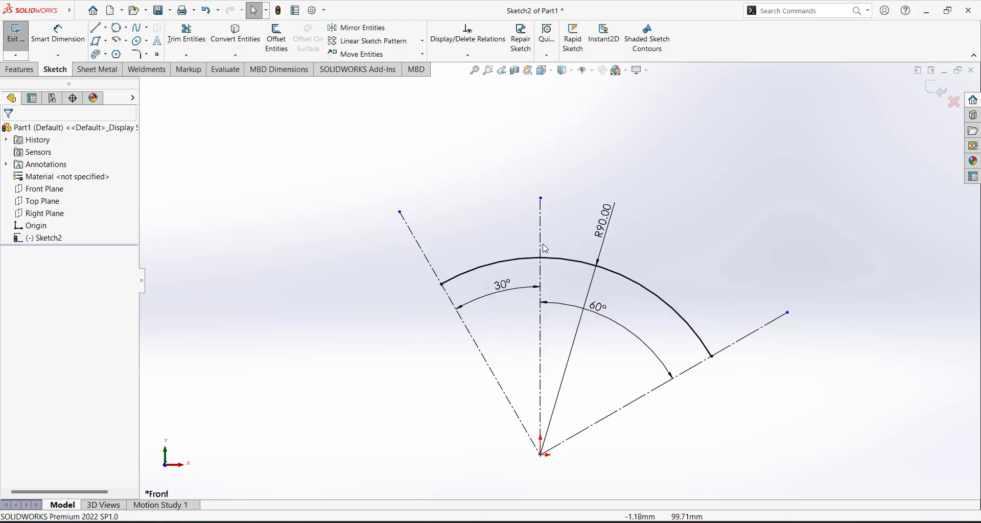
pyautogui.scroll(-3, 567, 357)
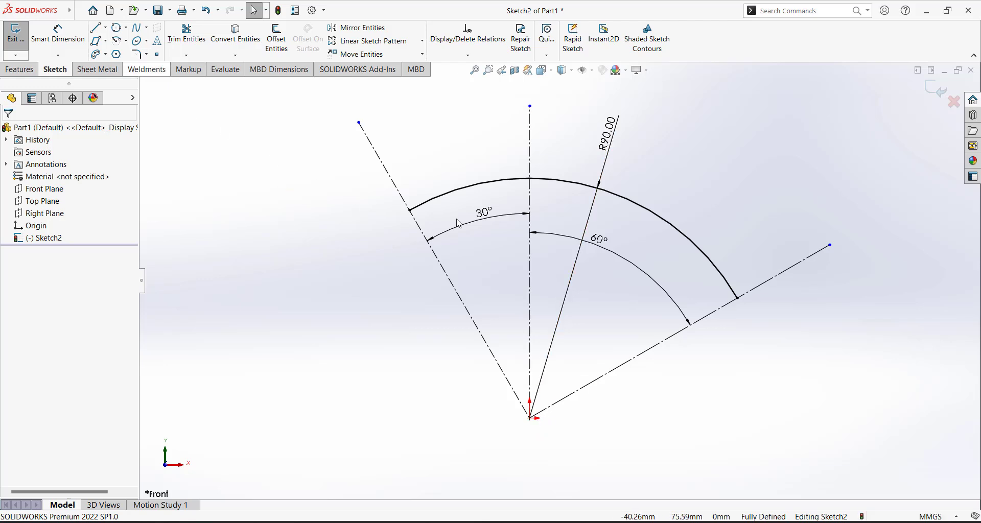
pyautogui.scroll(4, 622, 278)
pyautogui.scroll(-3, 537, 181)
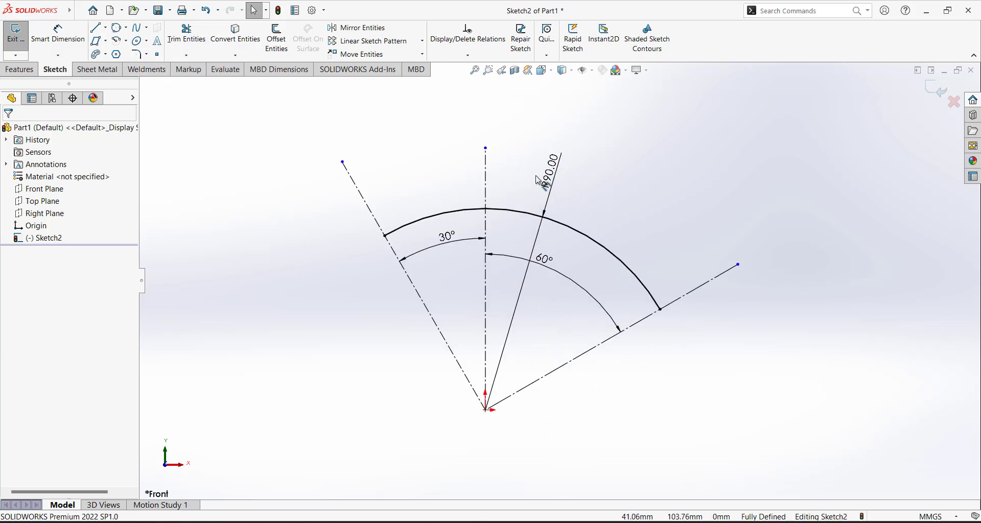
pyautogui.click(146, 54)
# Draw a 3-point arc of about 129.38 mm radius between the left and right slanted lines
pyautogui.click(138, 82)
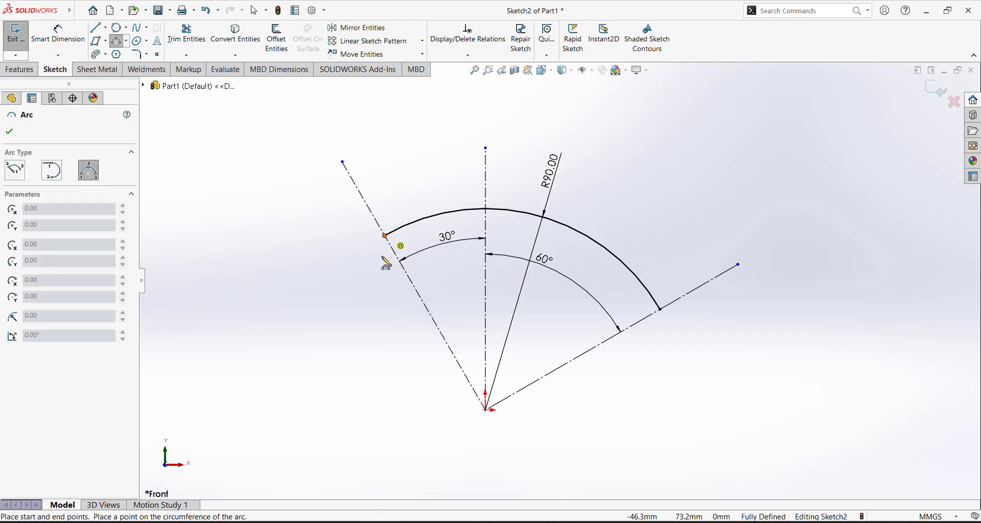
pyautogui.click(360, 192)
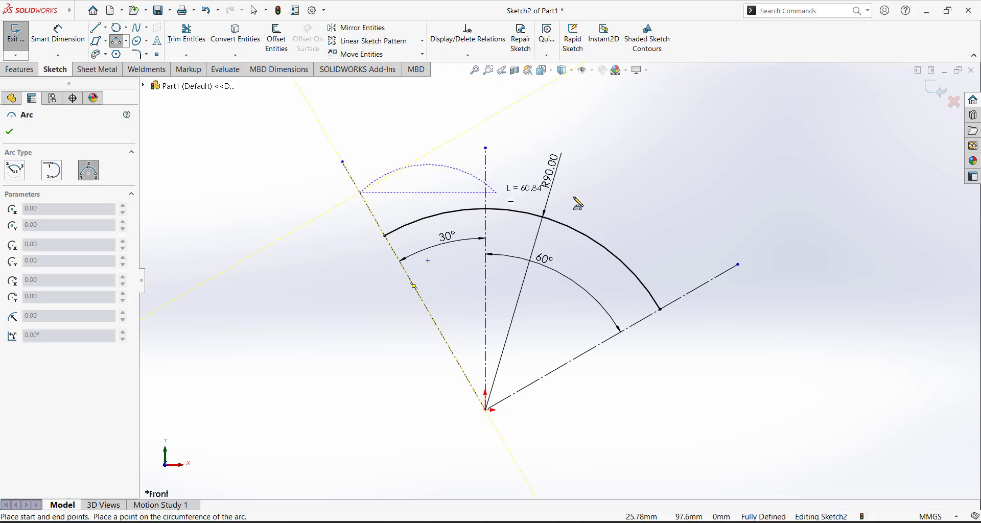
pyautogui.click(720, 276)
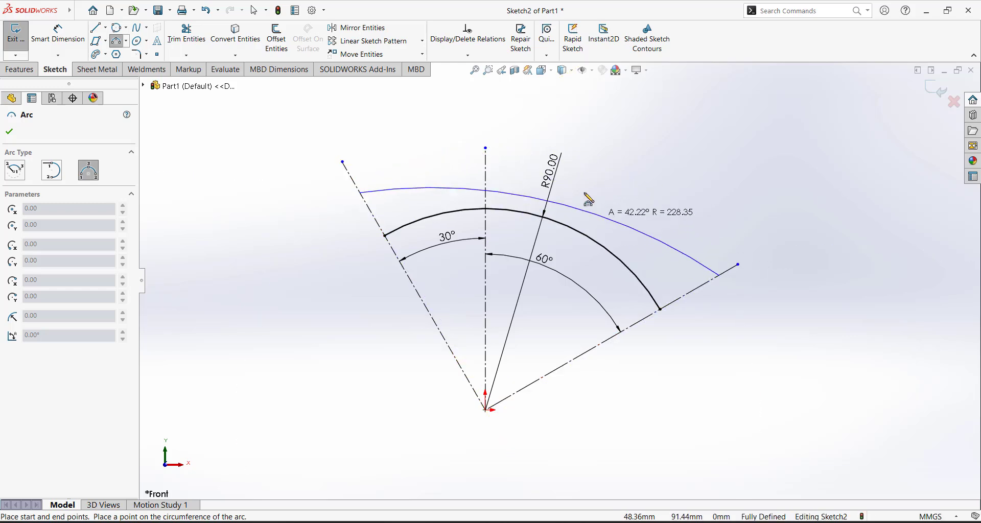
pyautogui.click(525, 171)
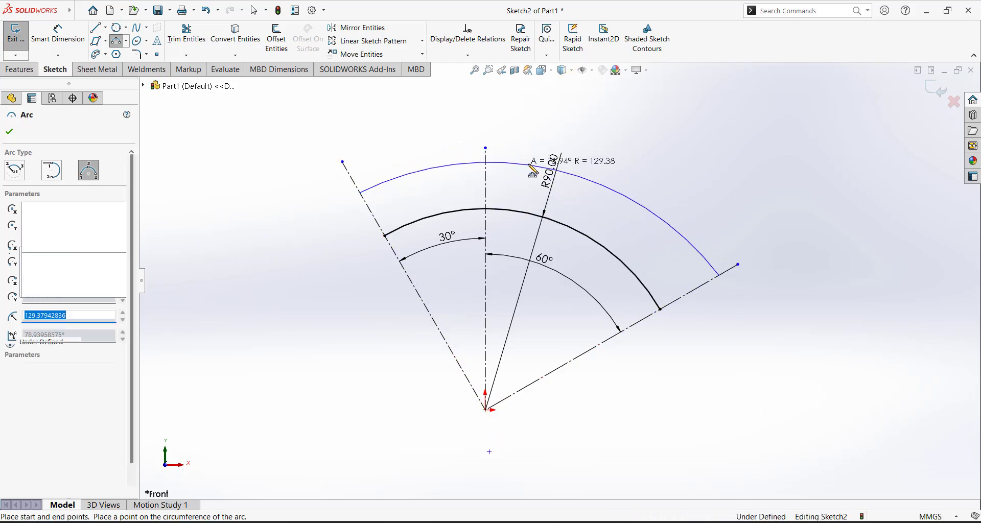
pyautogui.press('Escape')
pyautogui.press('Escape')
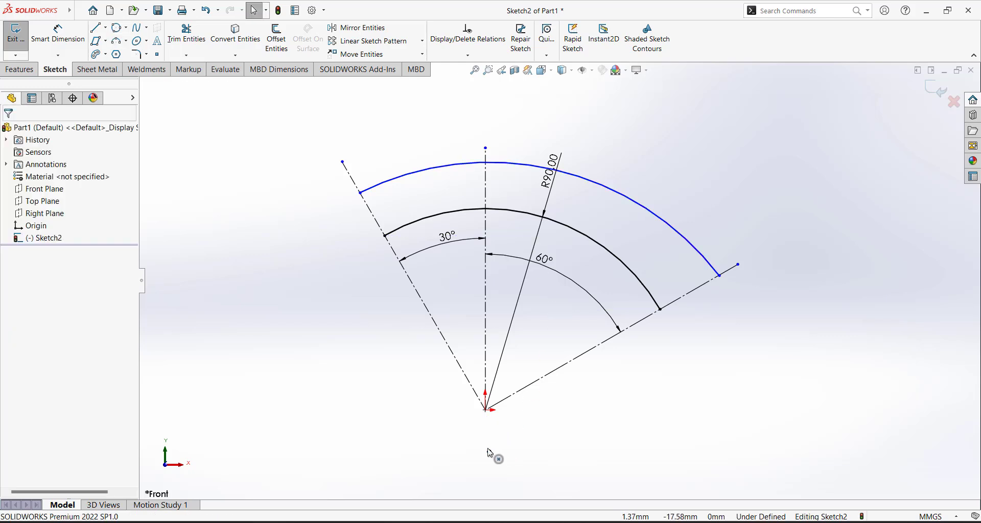
pyautogui.scroll(-3, 521, 430)
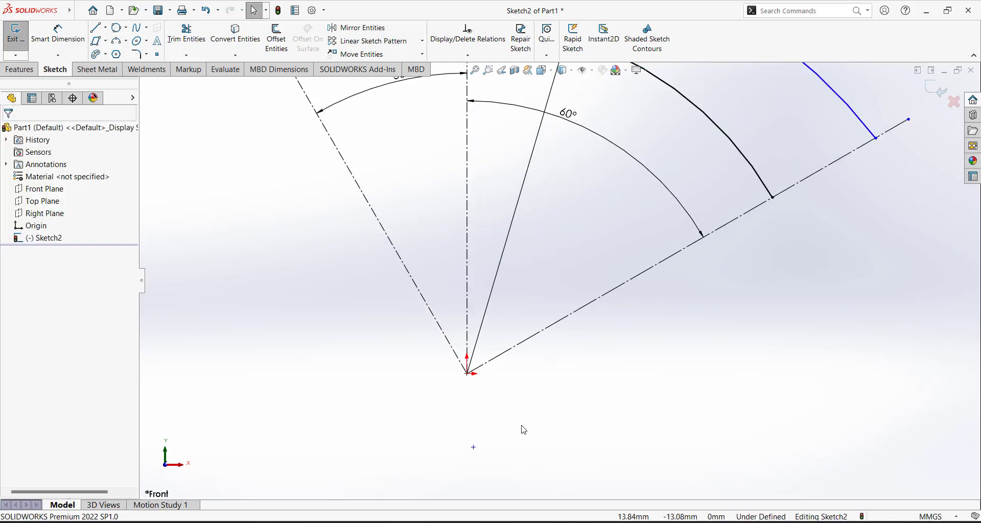
pyautogui.click(57, 33)
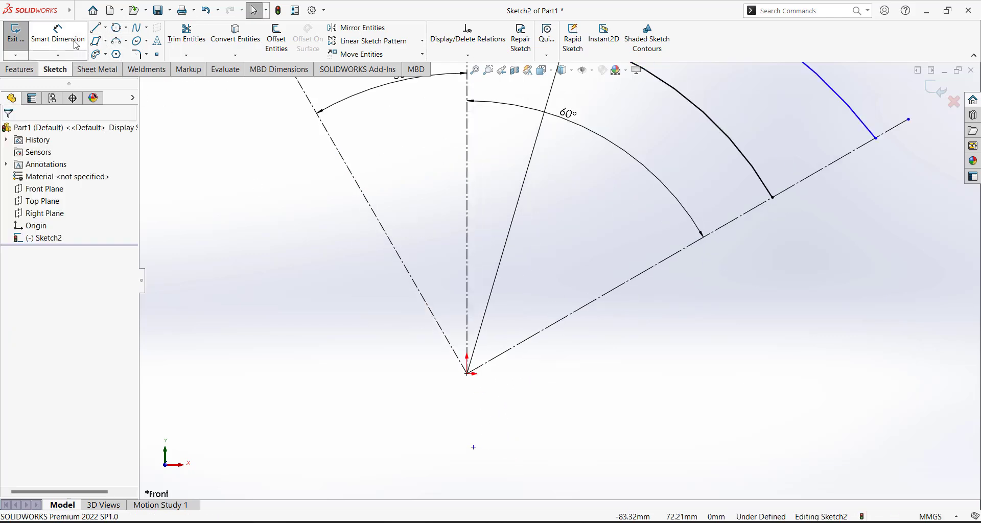
# Add a 1.69 mm horizontal offset dimension from the sketch origin to the lower point
pyautogui.click(467, 374)
pyautogui.click(474, 448)
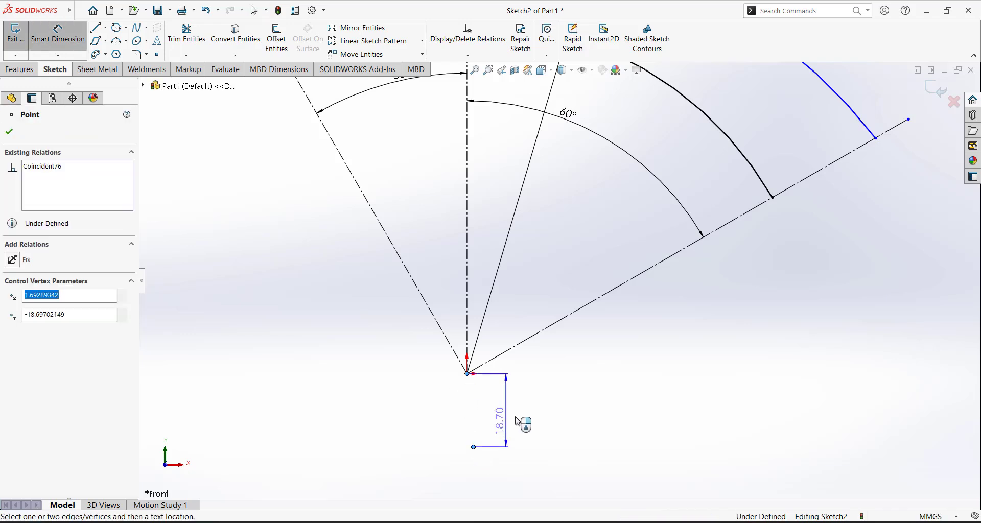
pyautogui.click(510, 399)
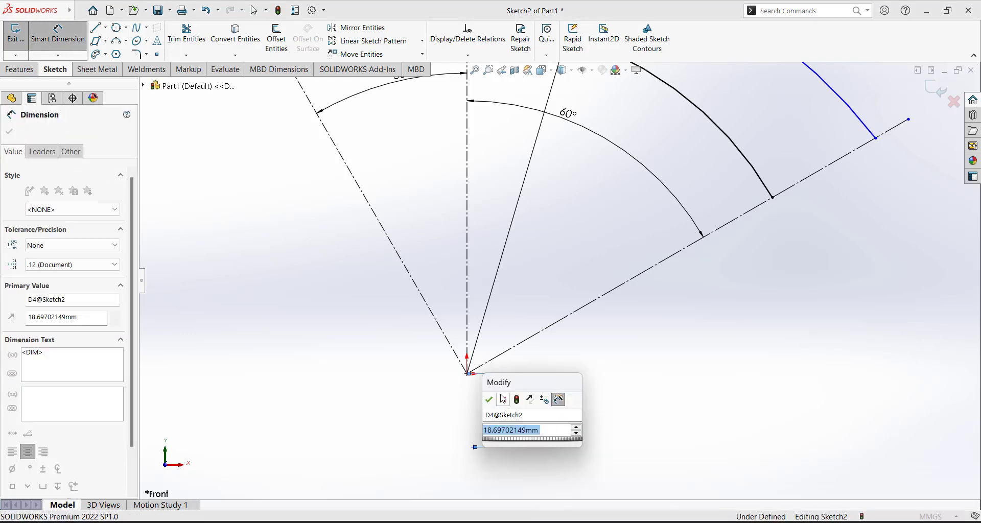
pyautogui.press('Return')
pyautogui.click(465, 388)
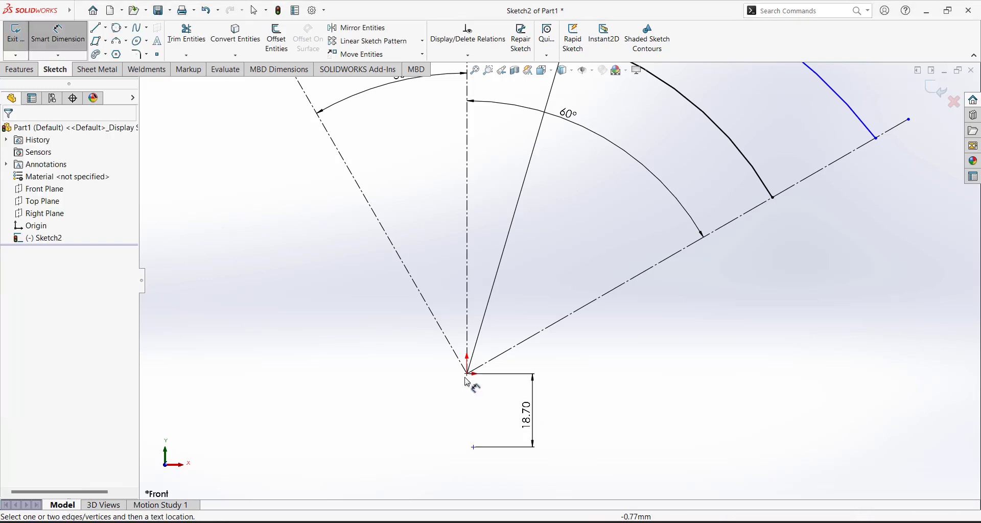
pyautogui.click(474, 447)
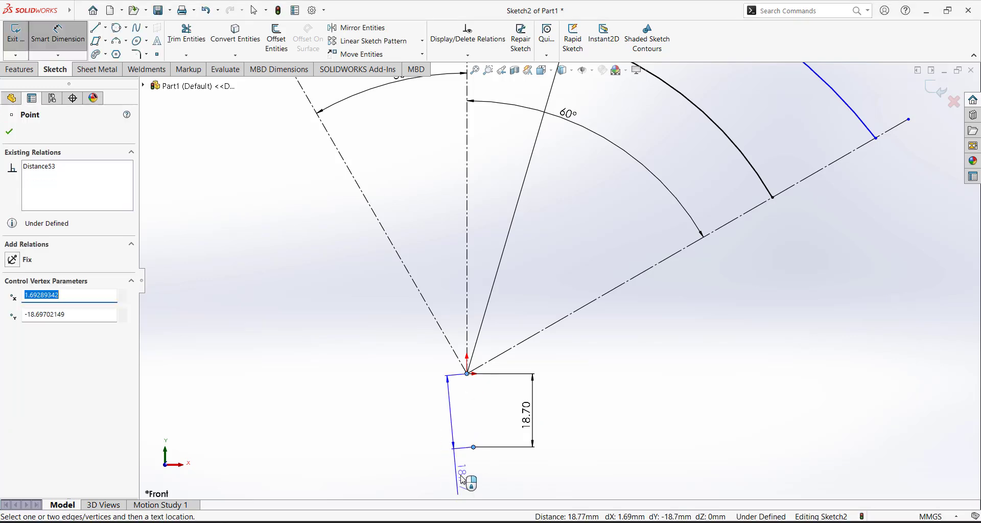
pyautogui.press('f')
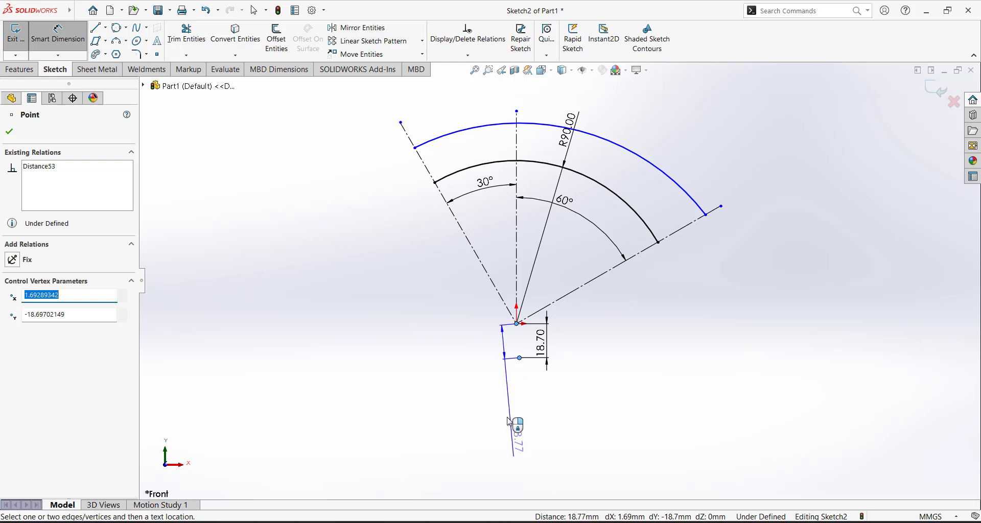
pyautogui.click(520, 399)
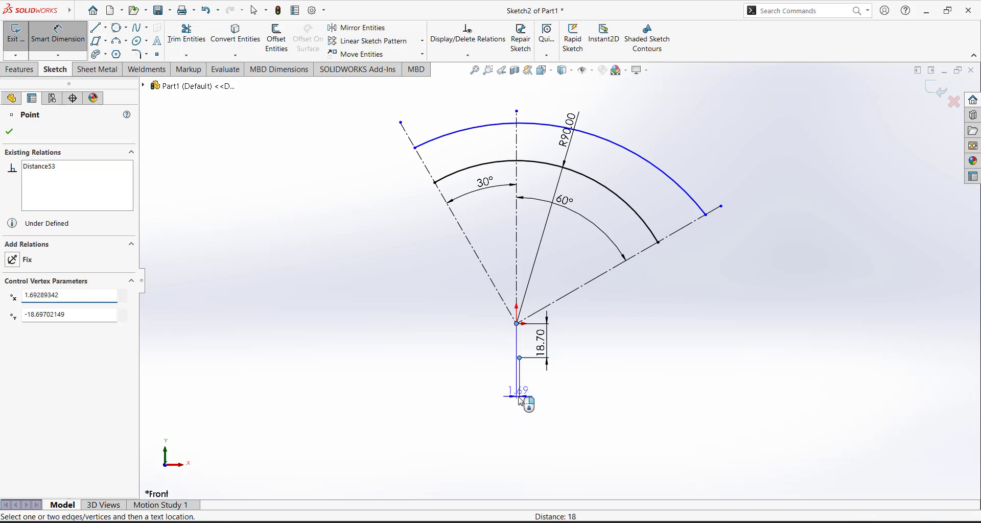
pyautogui.click(505, 391)
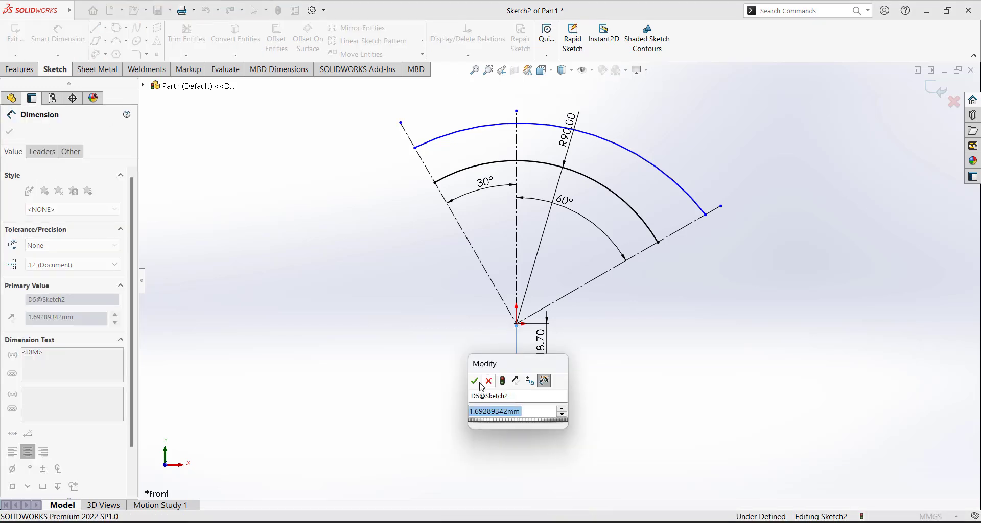
pyautogui.press('Return')
pyautogui.click(629, 381)
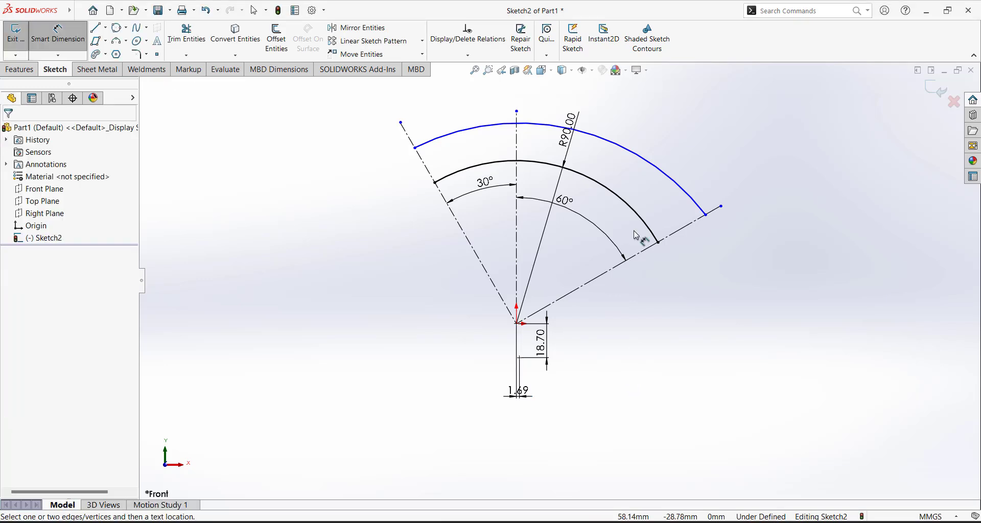
# Set the outer arc's radius to 120 mm
pyautogui.scroll(-3, 647, 222)
pyautogui.scroll(3, 559, 281)
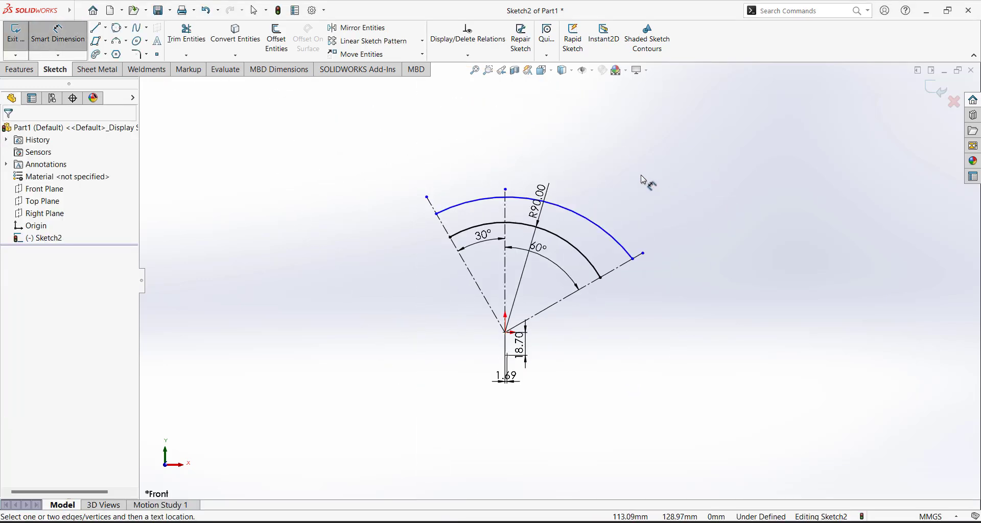
pyautogui.click(589, 221)
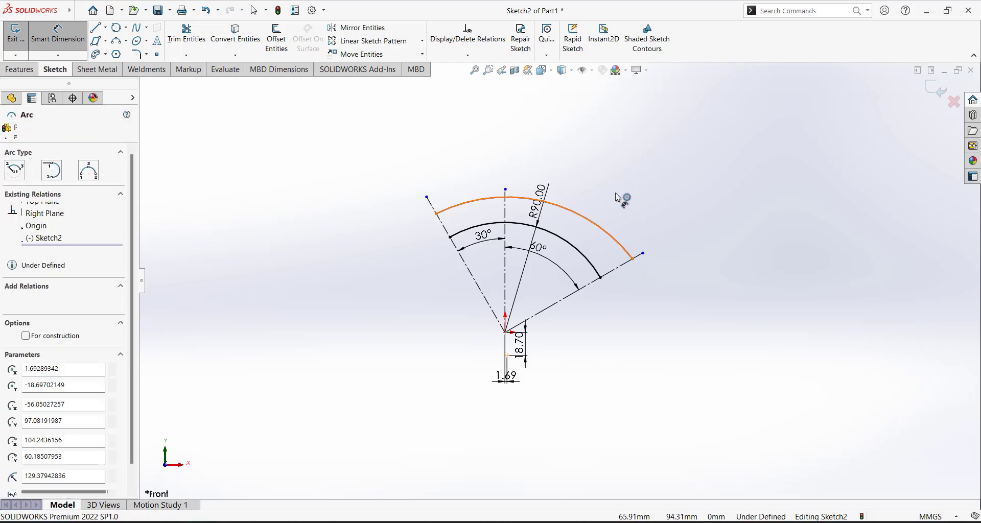
pyautogui.click(649, 192)
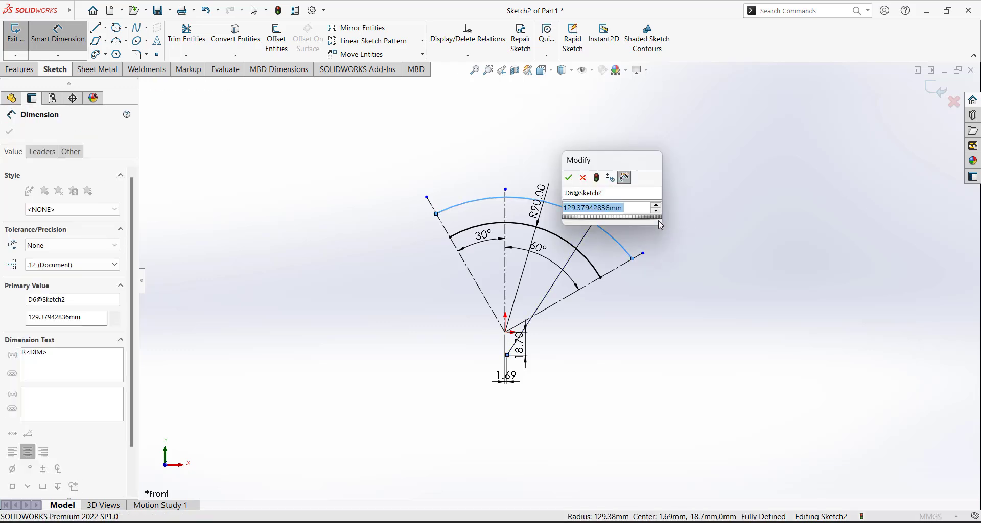
pyautogui.write('120')
pyautogui.press('Return')
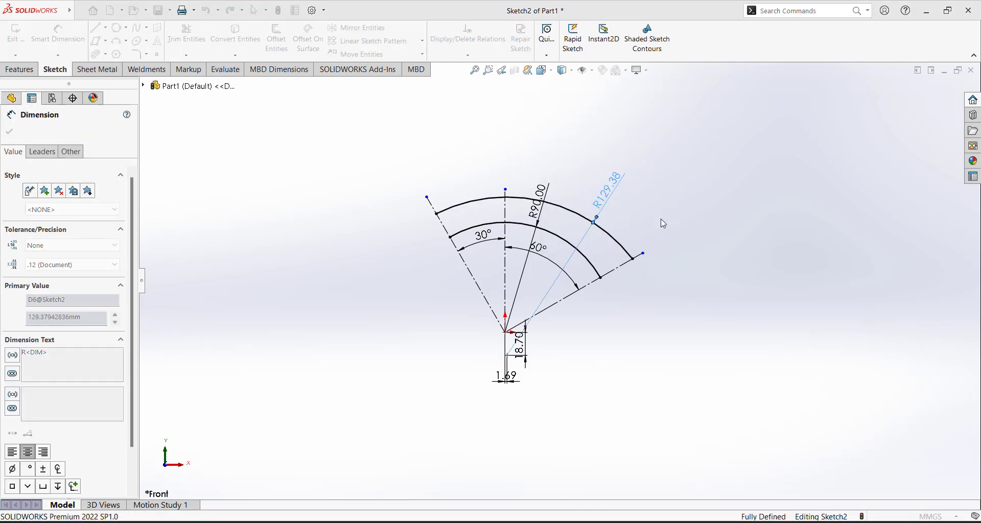
pyautogui.click(730, 235)
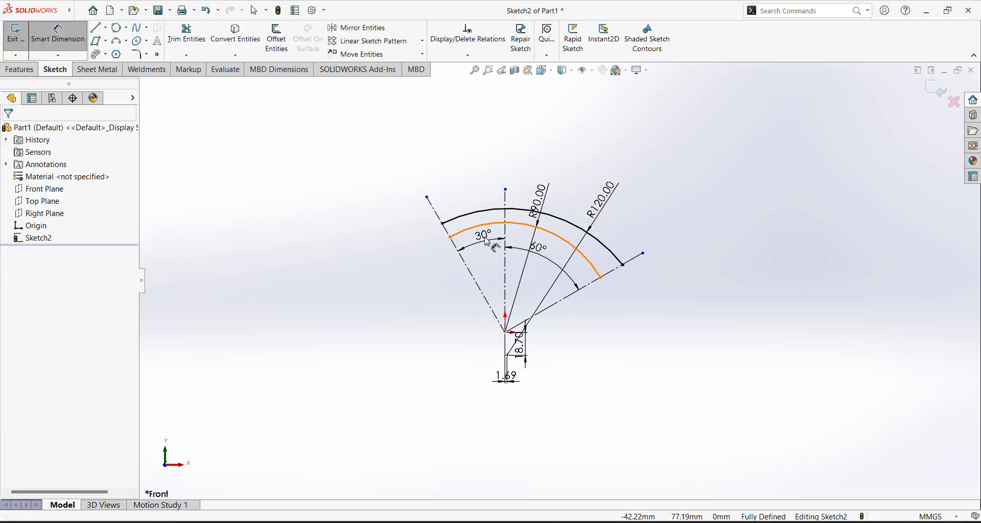
pyautogui.press('Escape')
pyautogui.scroll(-3, 532, 242)
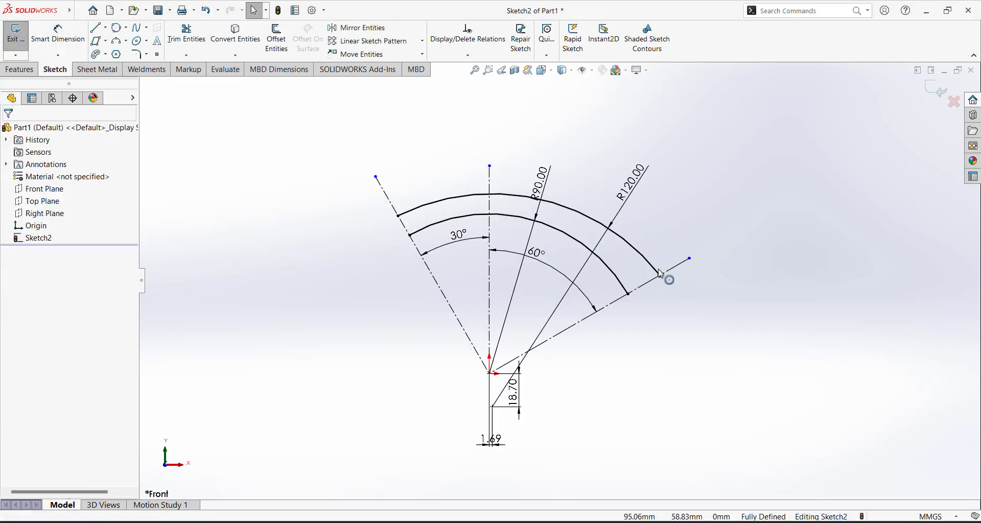
pyautogui.scroll(3, 681, 260)
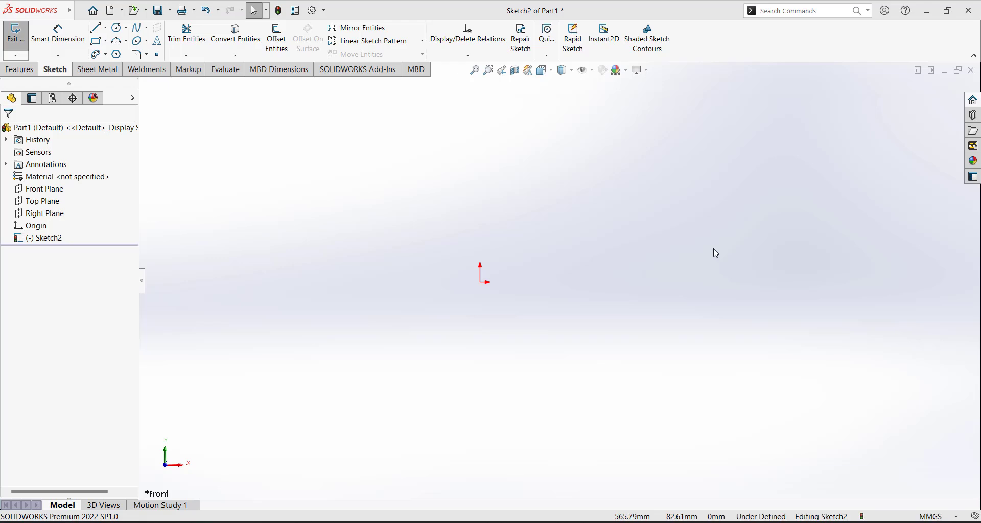
# Sketch two center-point circles centred on the origin
pyautogui.click(117, 27)
pyautogui.click(480, 282)
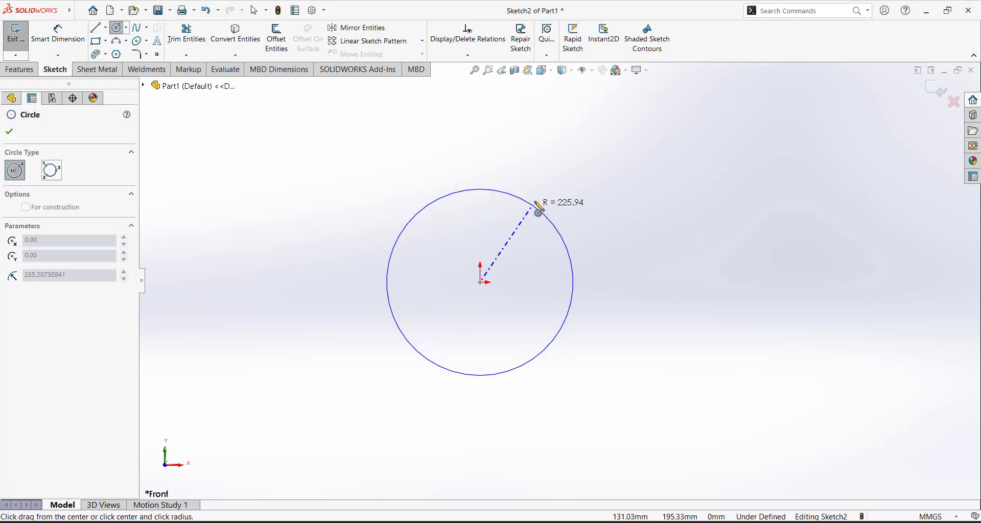
pyautogui.click(539, 210)
pyautogui.press('Escape')
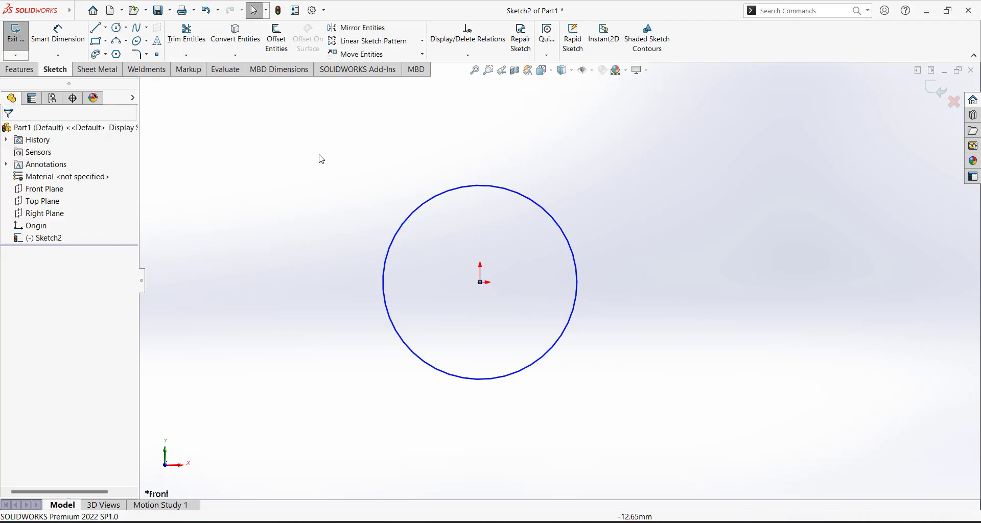
pyautogui.press('Return')
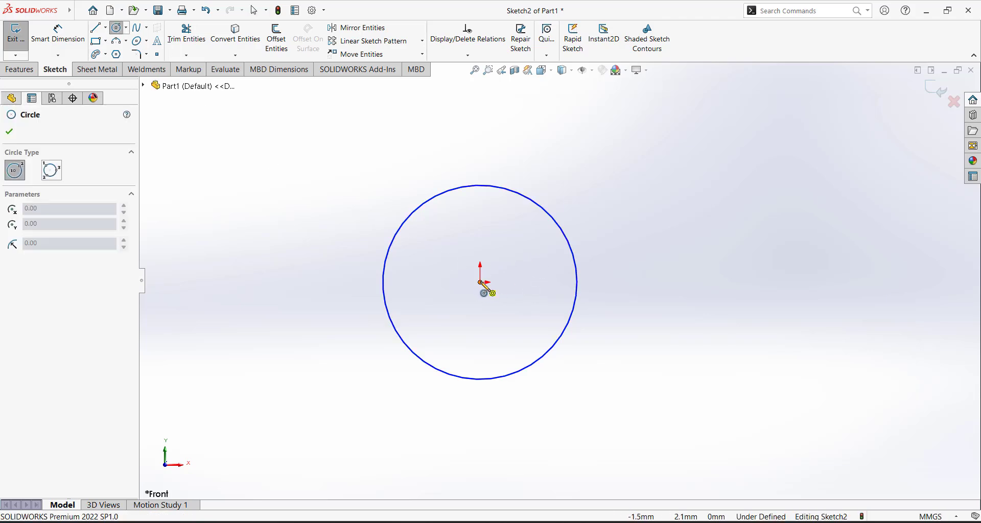
pyautogui.click(480, 282)
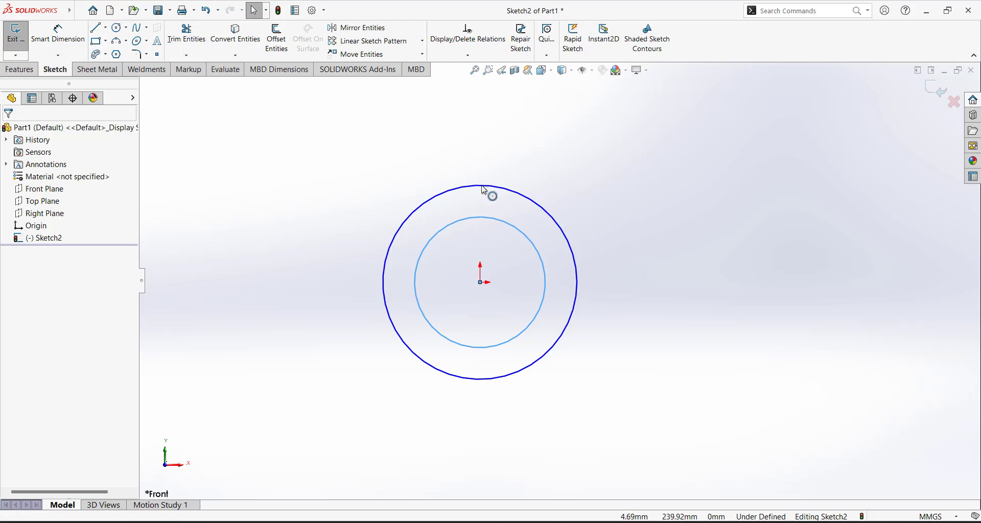
# Dimension the outer circle to Ø400 and the inner circle to Ø300
pyautogui.click(57, 34)
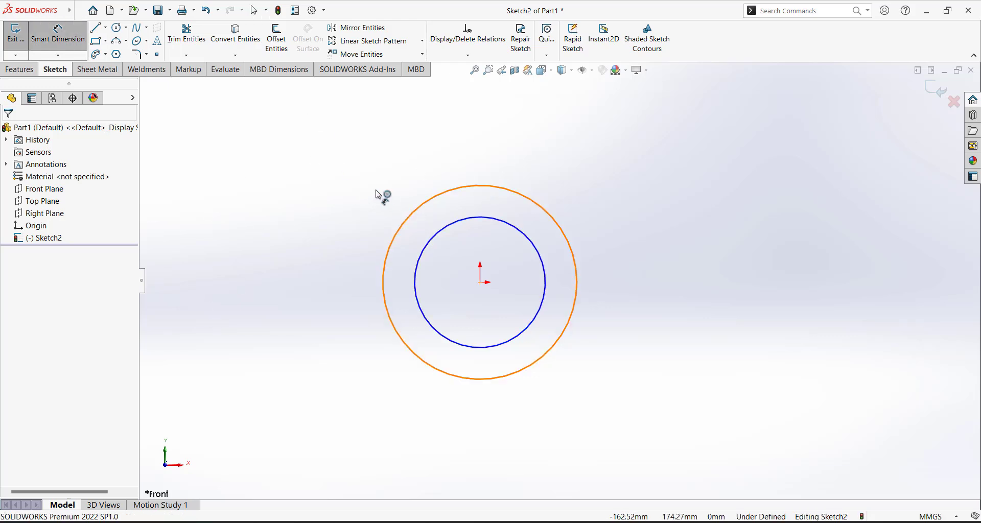
pyautogui.click(407, 210)
pyautogui.click(432, 146)
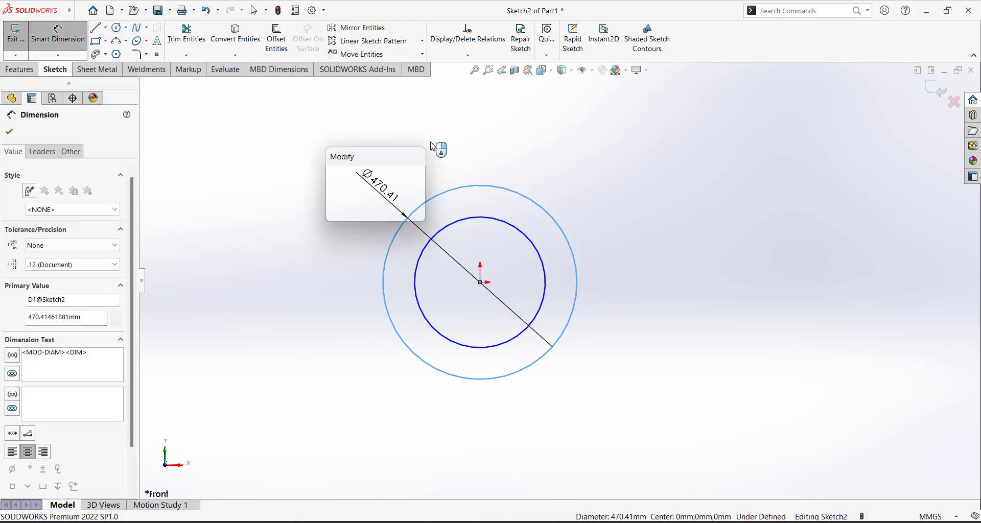
pyautogui.write('400')
pyautogui.press('Return')
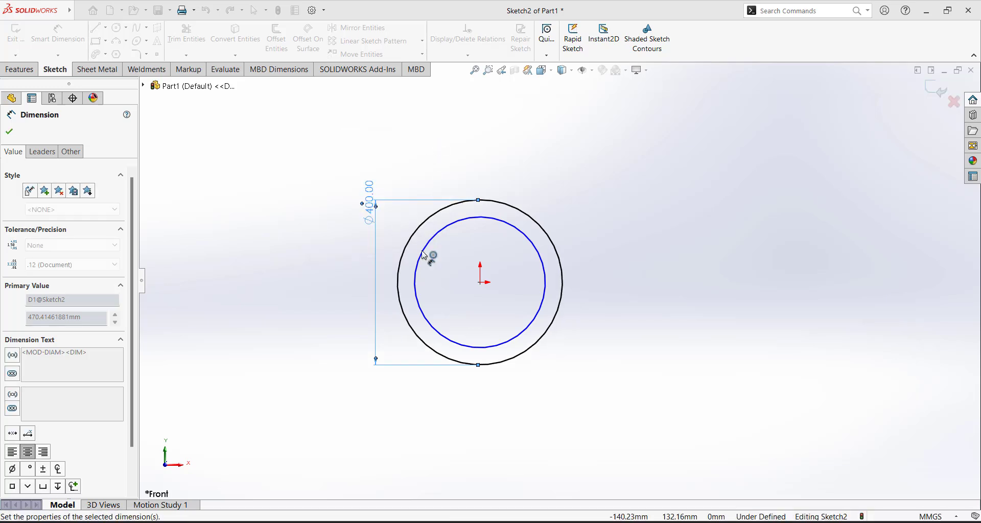
pyautogui.click(419, 264)
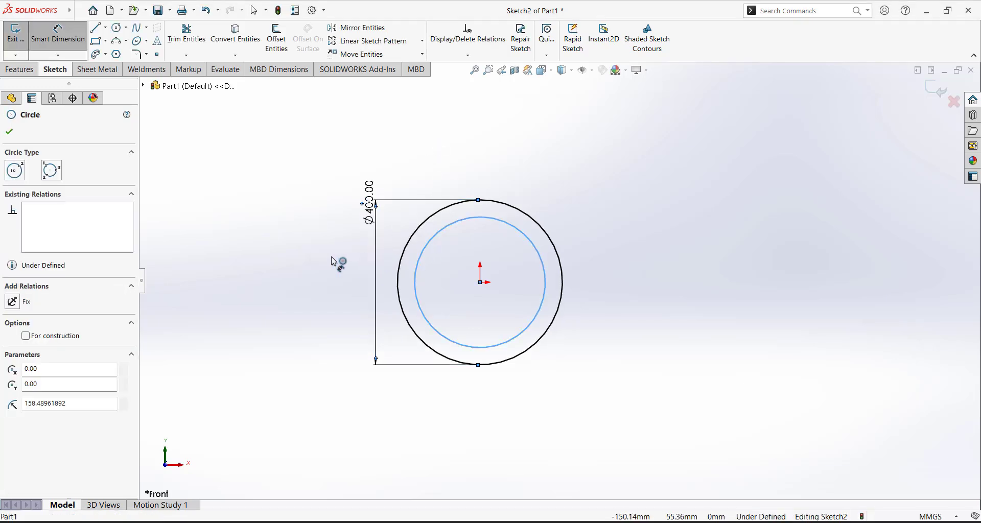
pyautogui.click(340, 293)
pyautogui.write('300')
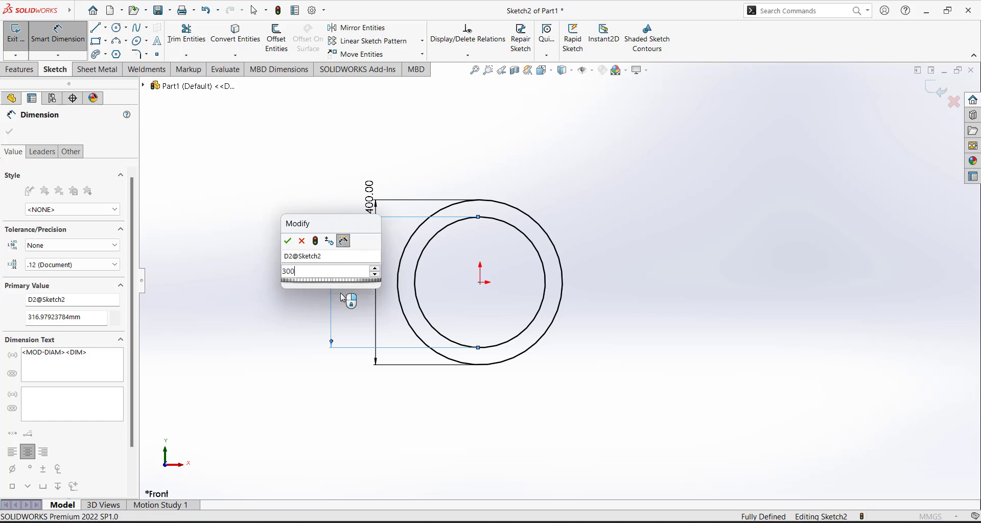
pyautogui.press('Return')
pyautogui.press('Escape')
pyautogui.press('Escape')
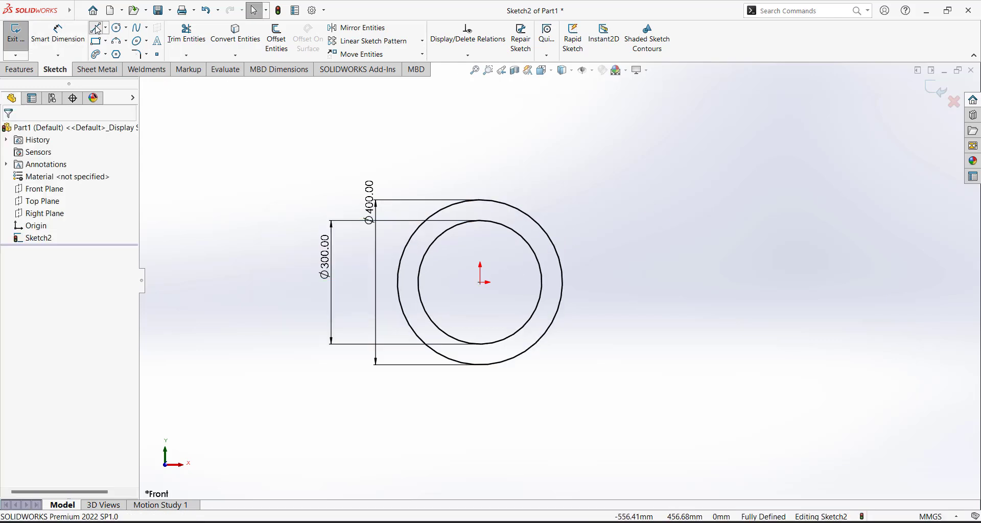
# Draw horizontal lines rightward from both circle tops, joined by a vertical line at their ends
pyautogui.click(481, 200)
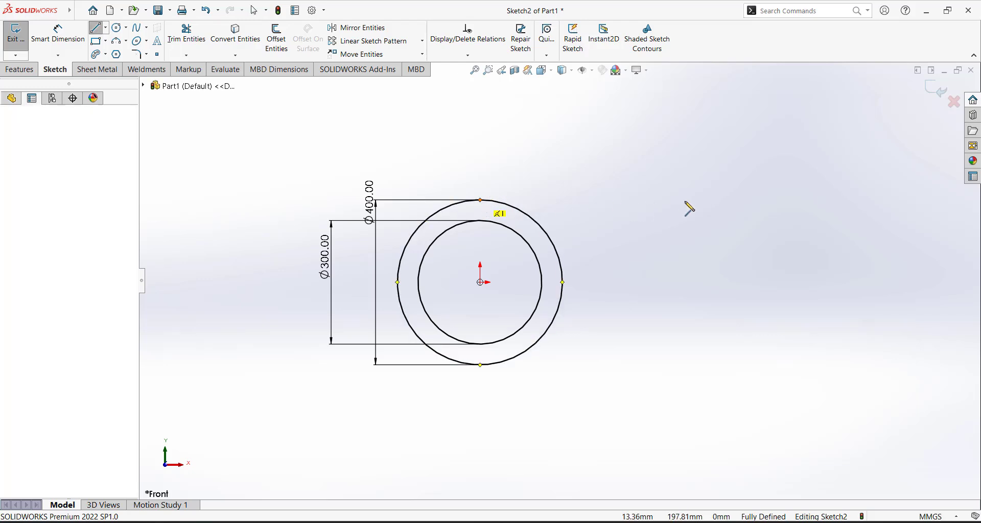
pyautogui.click(727, 200)
pyautogui.press('Escape')
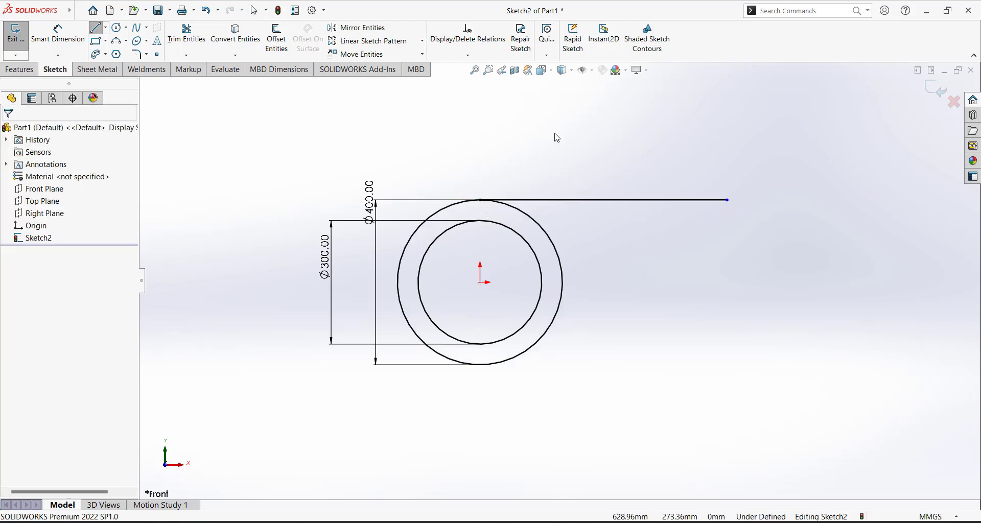
pyautogui.click(96, 29)
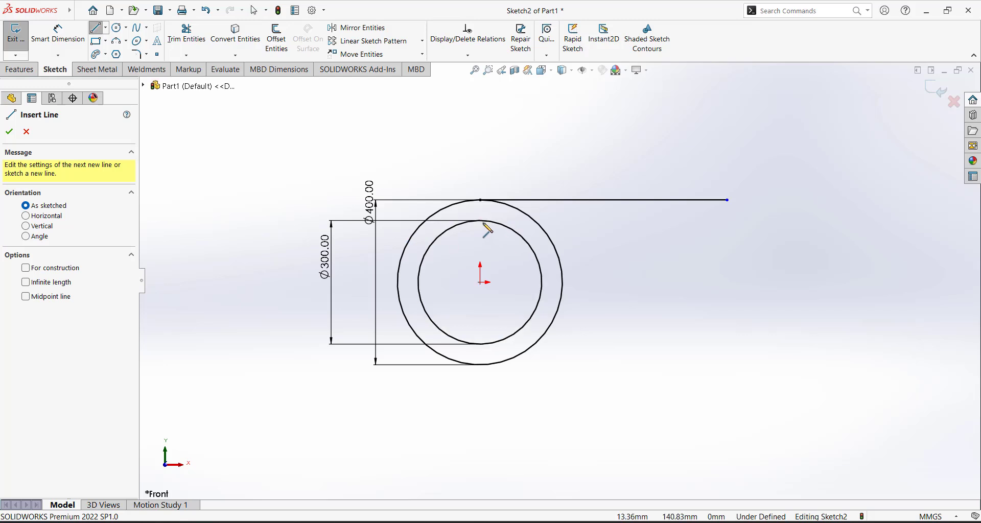
pyautogui.moveTo(480, 220); pyautogui.dragTo(727, 220)
pyautogui.press('Escape')
pyautogui.press('l')
pyautogui.press('Escape')
pyautogui.press('Escape')
pyautogui.scroll(-3, 741, 212)
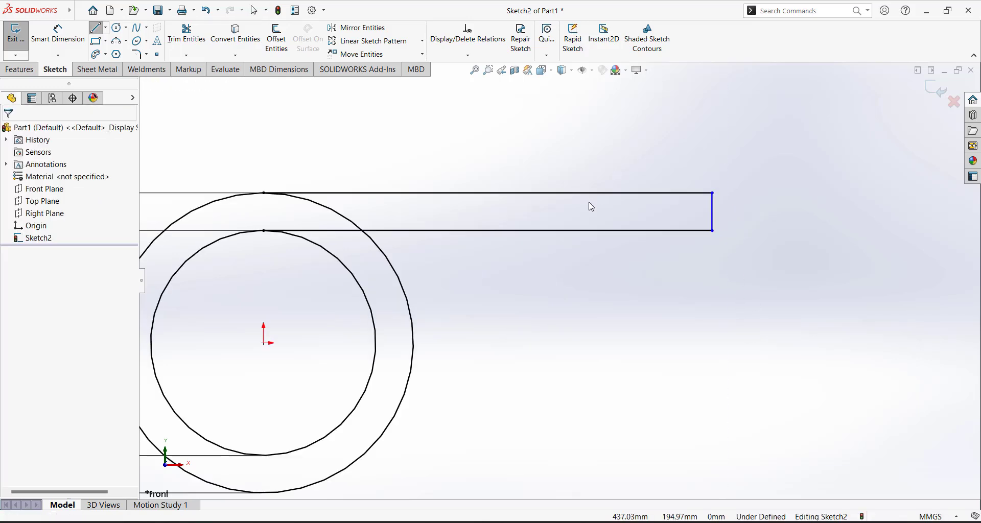
# Dimension the top horizontal line to 600 mm
pyautogui.click(58, 33)
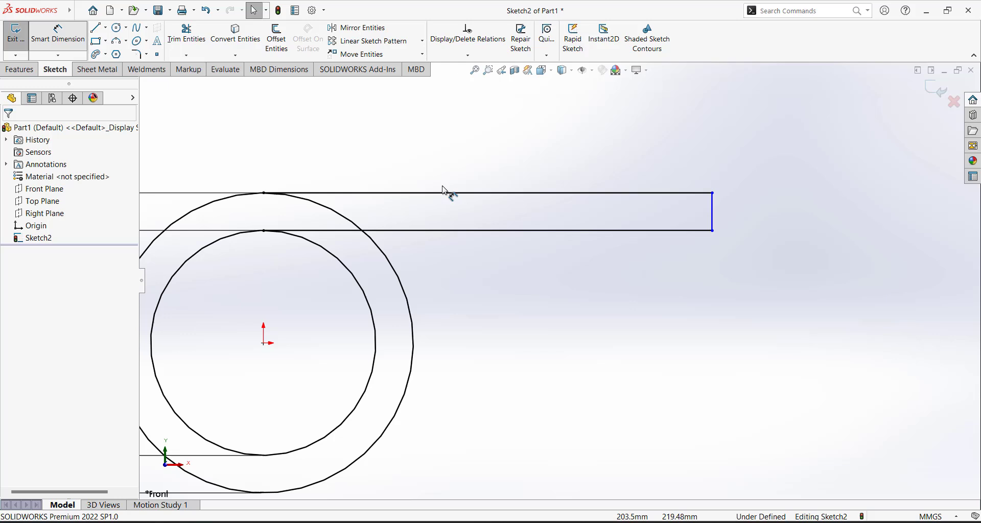
pyautogui.click(473, 192)
pyautogui.click(472, 163)
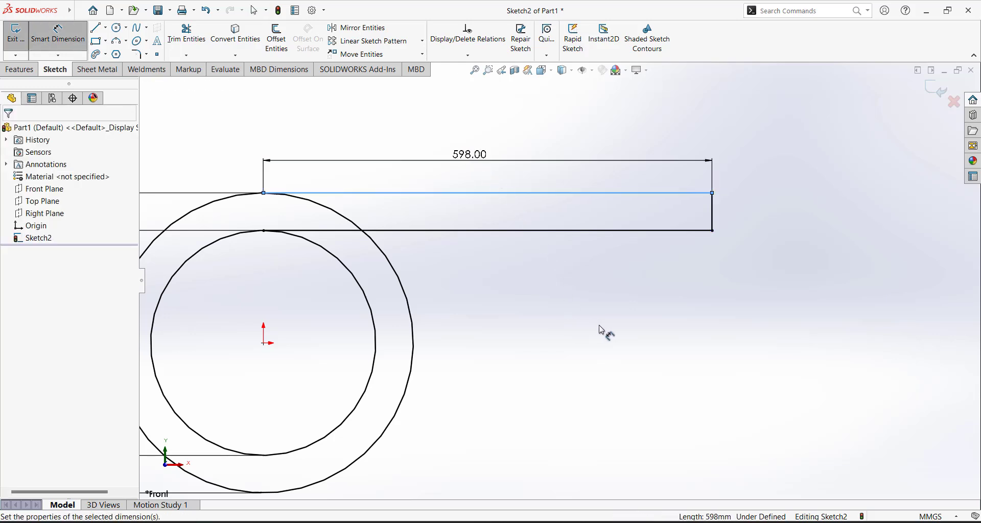
pyautogui.write('600')
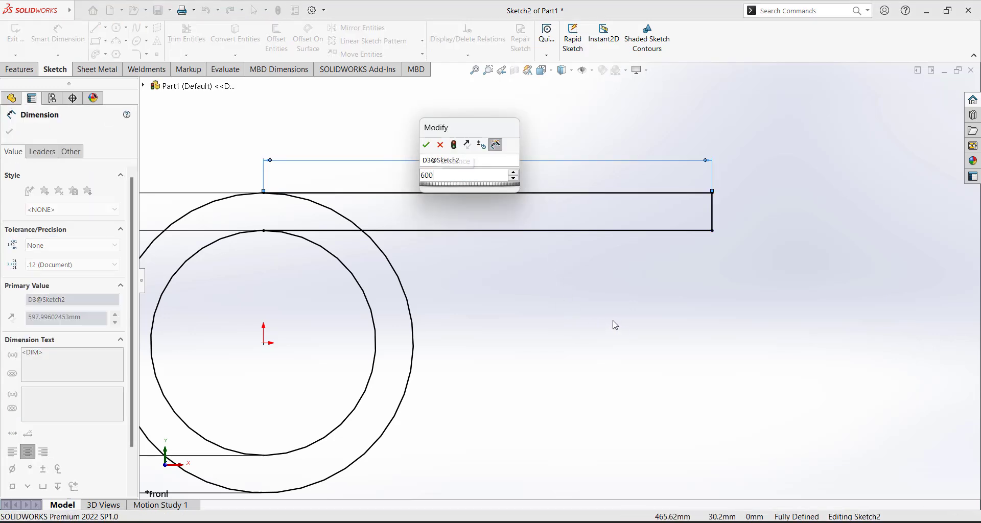
pyautogui.press('Return')
pyautogui.click(581, 285)
pyautogui.scroll(2, 579, 291)
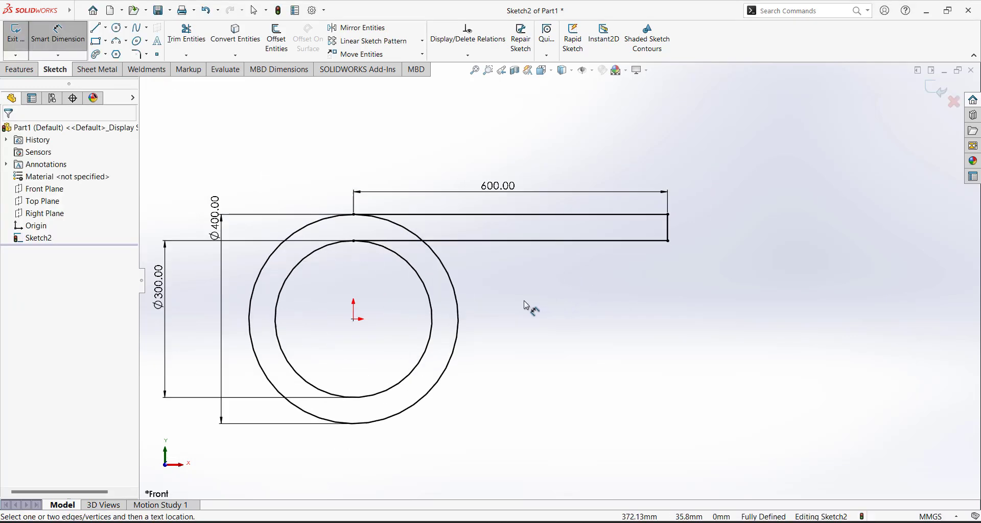
pyautogui.scroll(-1, 482, 282)
pyautogui.click(186, 36)
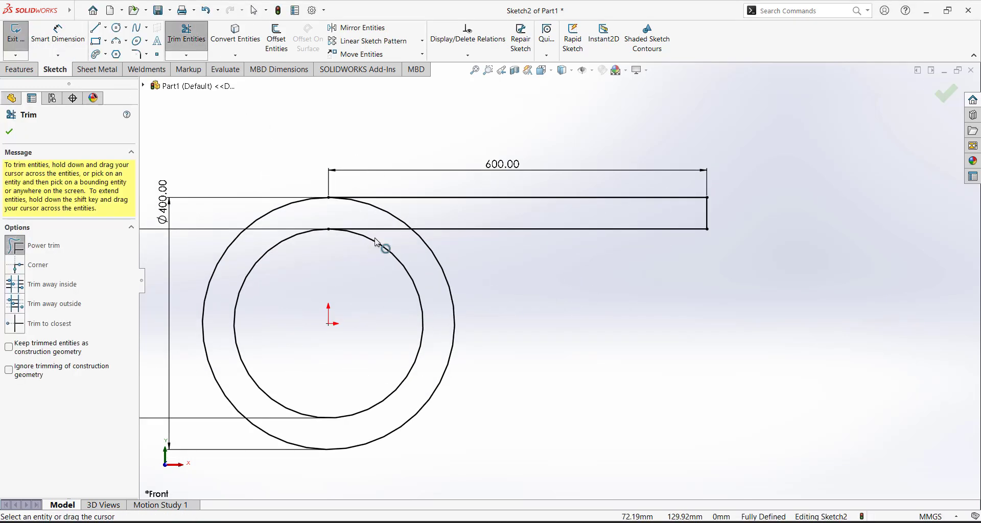
# Power-trim the stray line between the circles and the outer circle's gap, then close Trim
pyautogui.moveTo(360, 219)
pyautogui.mouseDown()
pyautogui.moveTo(400, 244)
pyautogui.moveTo(383, 221)
pyautogui.mouseUp()
pyautogui.press('z')
pyautogui.click(10, 133)
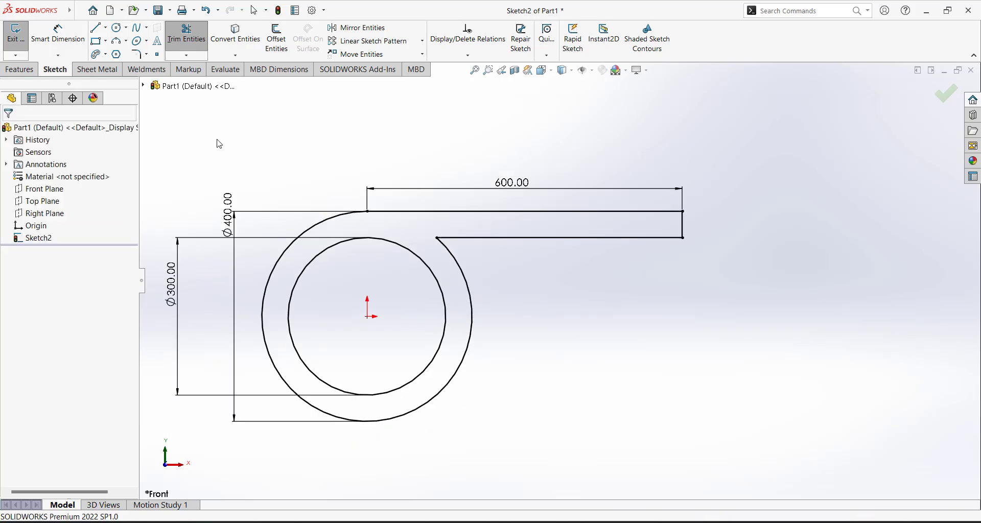
pyautogui.scroll(5, 532, 310)
pyautogui.scroll(-4, 554, 265)
pyautogui.scroll(-2, 555, 264)
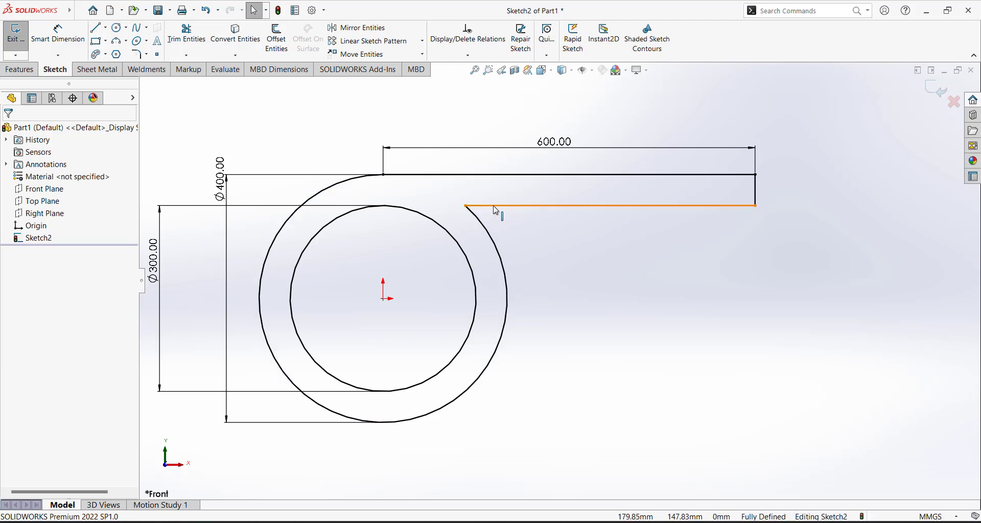
# Draw a 3-point arc from the outlet's lower line down to the outer circle
pyautogui.click(126, 44)
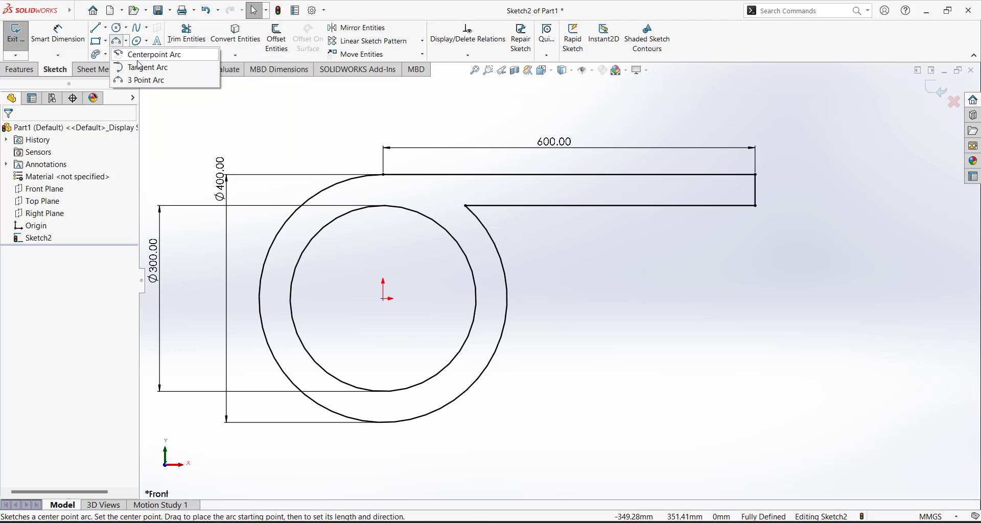
pyautogui.click(148, 81)
pyautogui.scroll(-3, 534, 230)
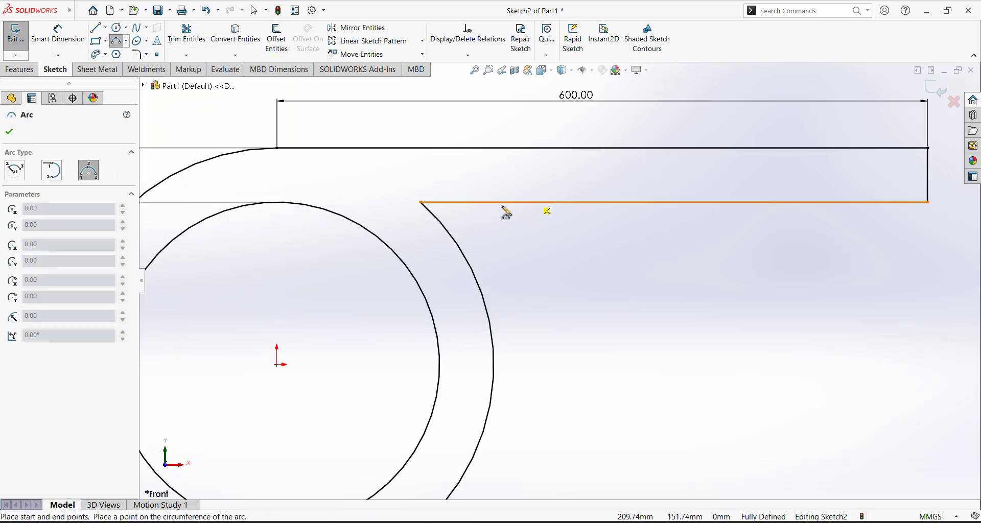
pyautogui.click(552, 203)
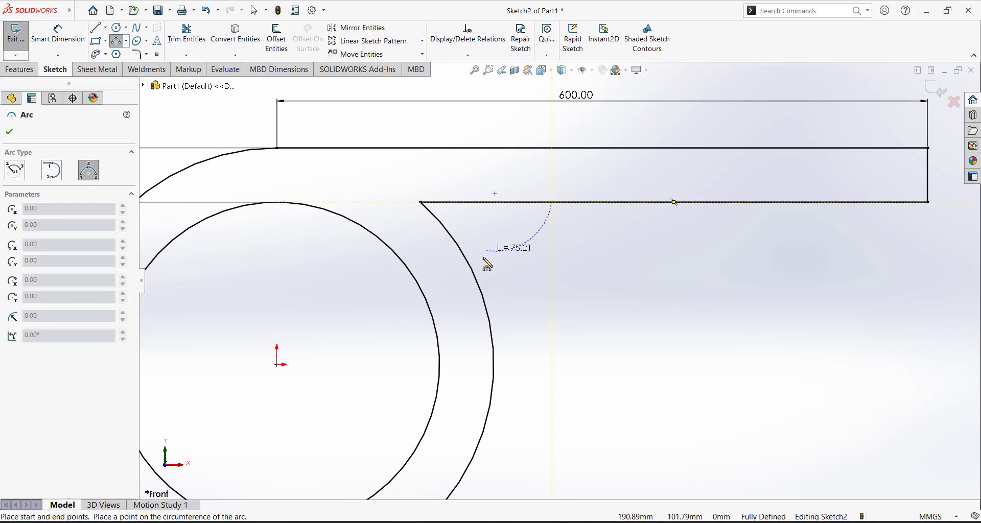
pyautogui.click(480, 285)
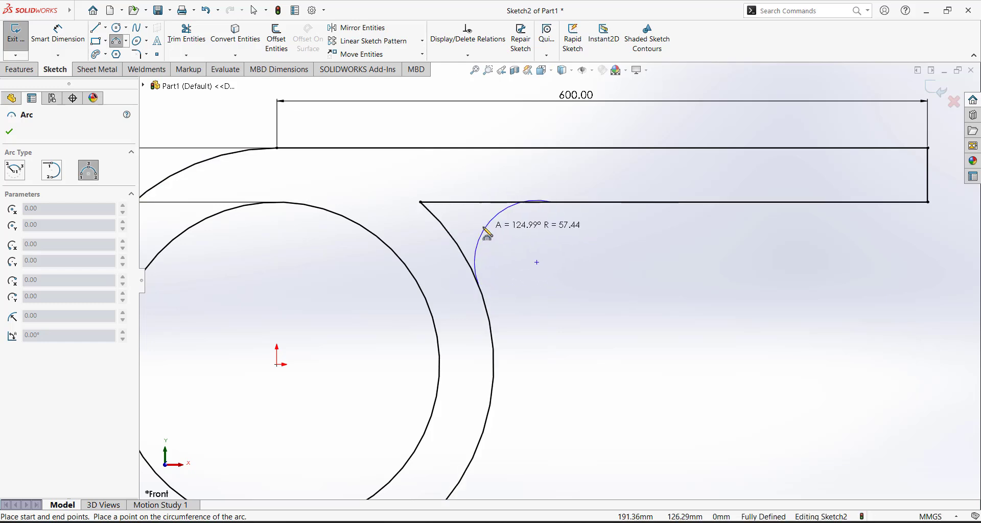
pyautogui.click(486, 225)
pyautogui.press('Escape')
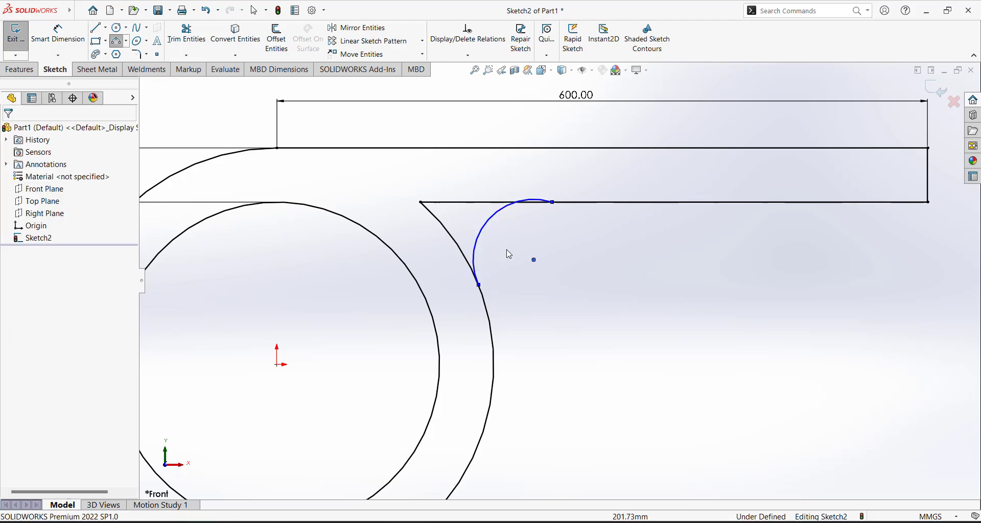
pyautogui.scroll(3, 508, 254)
pyautogui.scroll(-6, 572, 258)
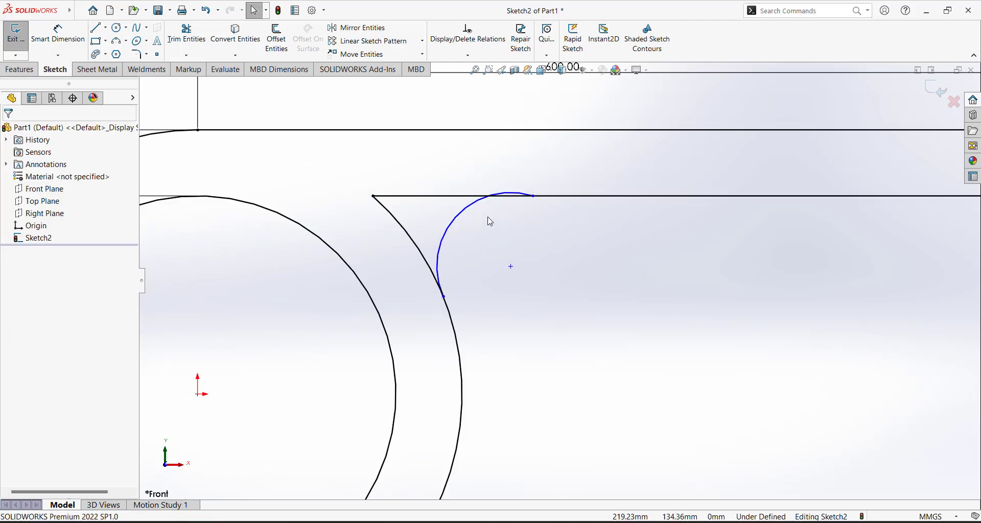
pyautogui.scroll(2, 579, 281)
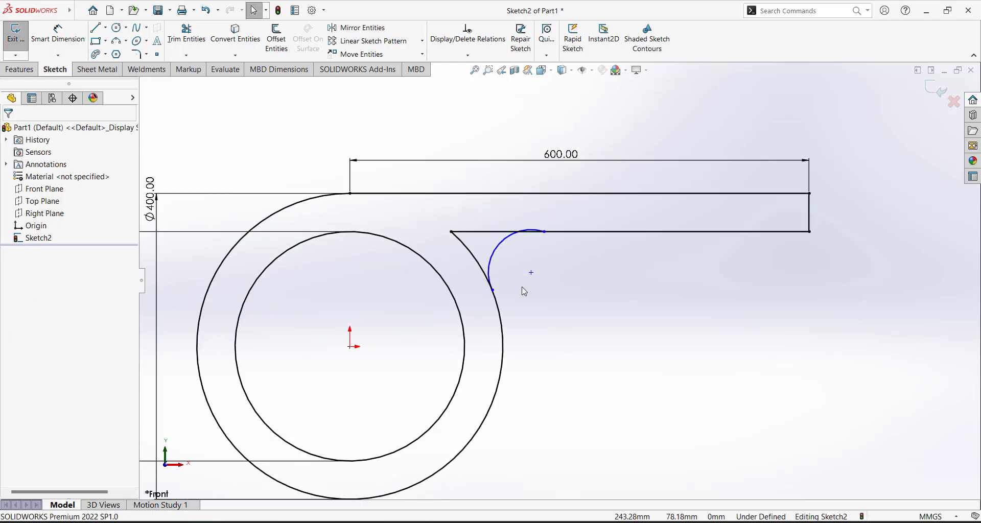
# Make the small arc tangent to the outer circle
pyautogui.click(489, 268)
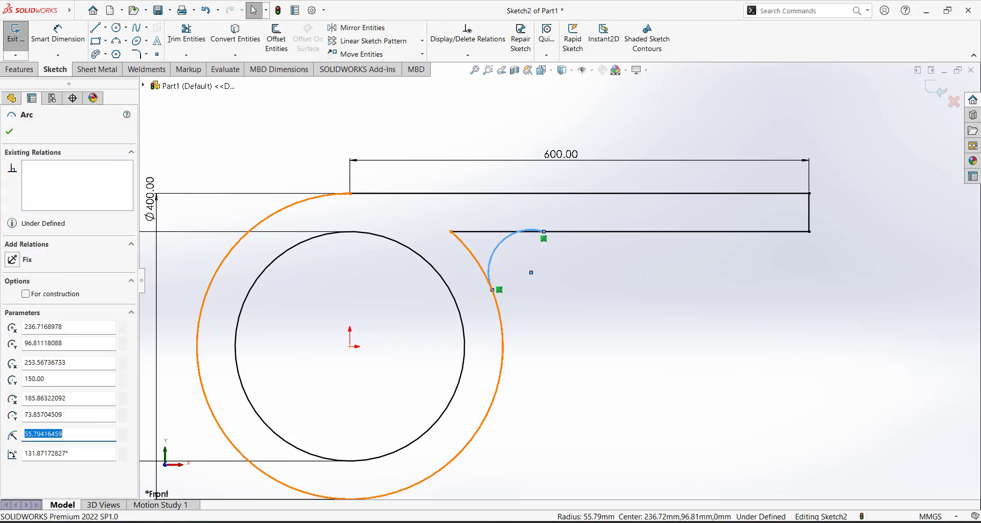
pyautogui.keyDown('ctrl'); pyautogui.click(478, 263); pyautogui.keyUp('ctrl')
pyautogui.click(12, 327)
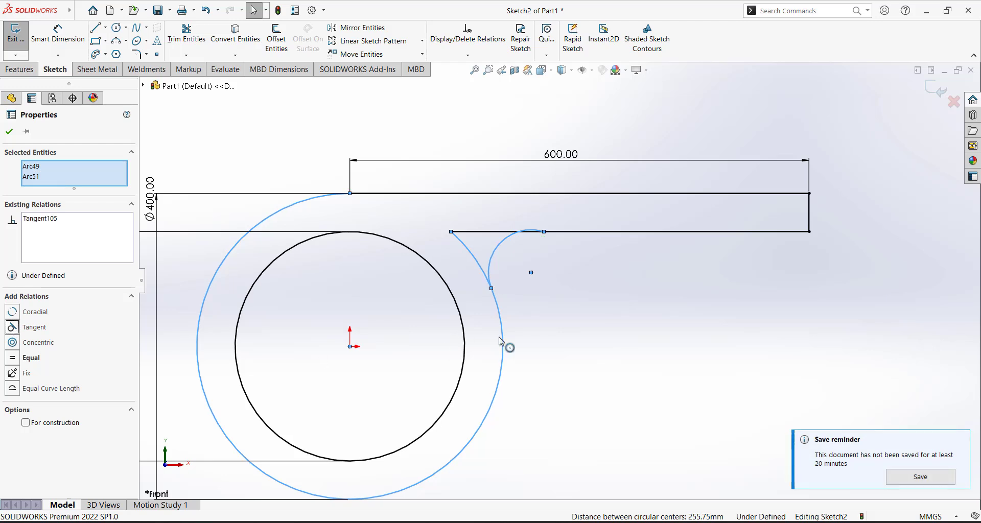
pyautogui.click(539, 247)
pyautogui.scroll(-3, 539, 247)
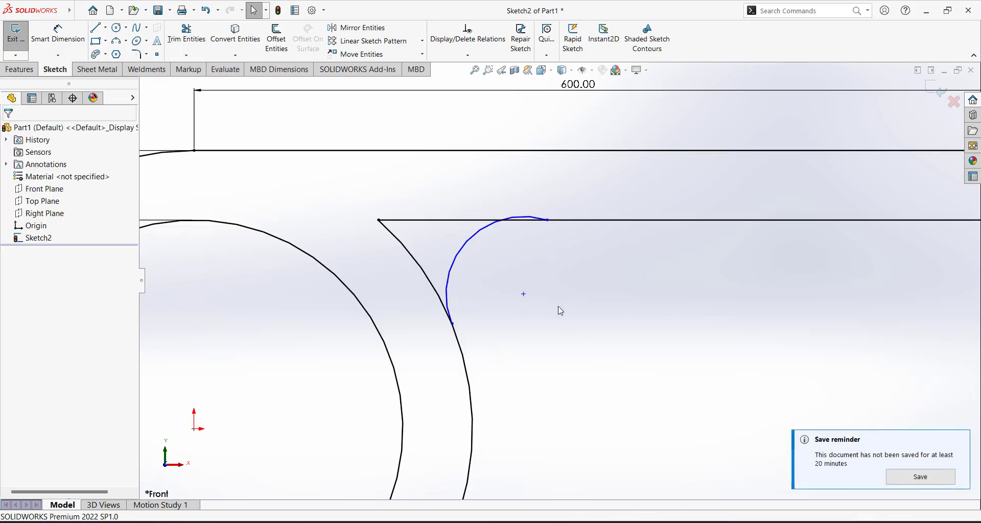
# Make the small arc tangent to the outlet's lower line
pyautogui.click(482, 228)
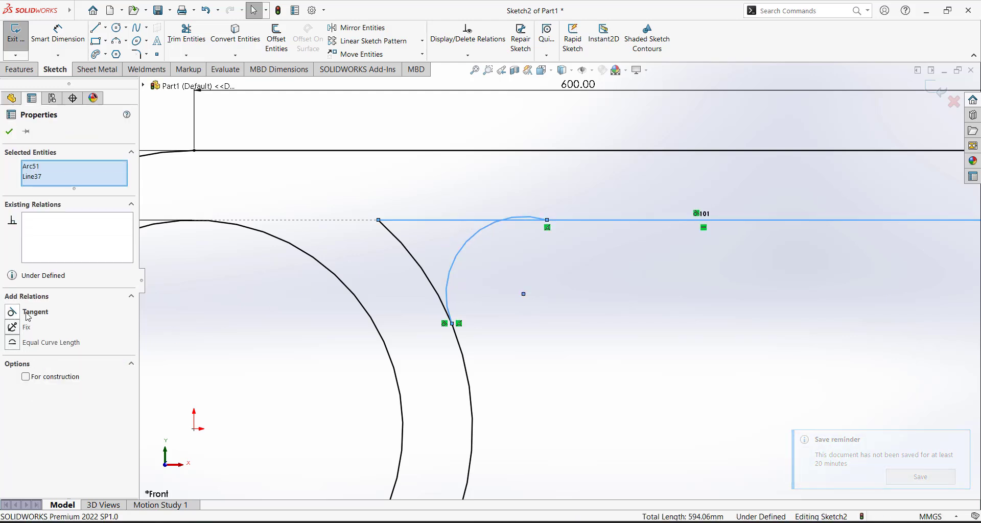
pyautogui.click(17, 314)
pyautogui.click(595, 360)
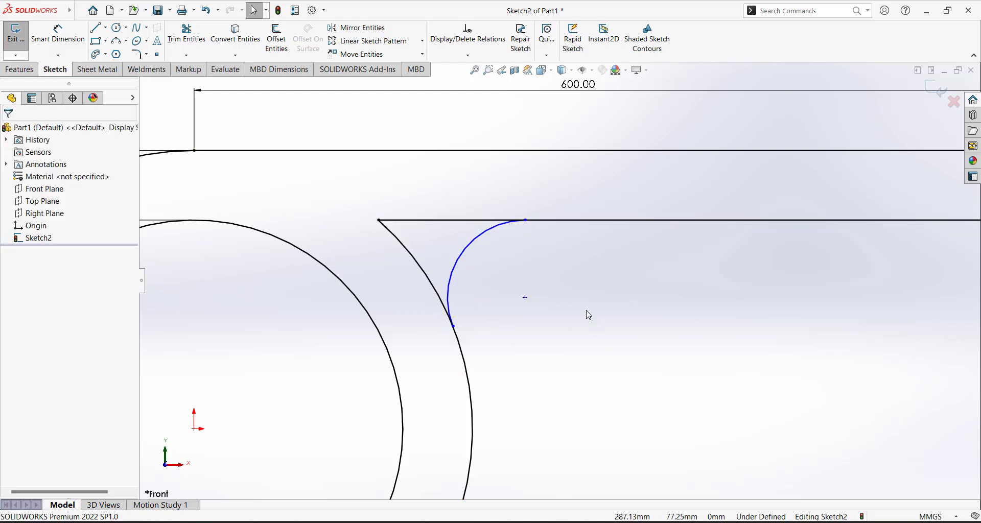
pyautogui.click(493, 230)
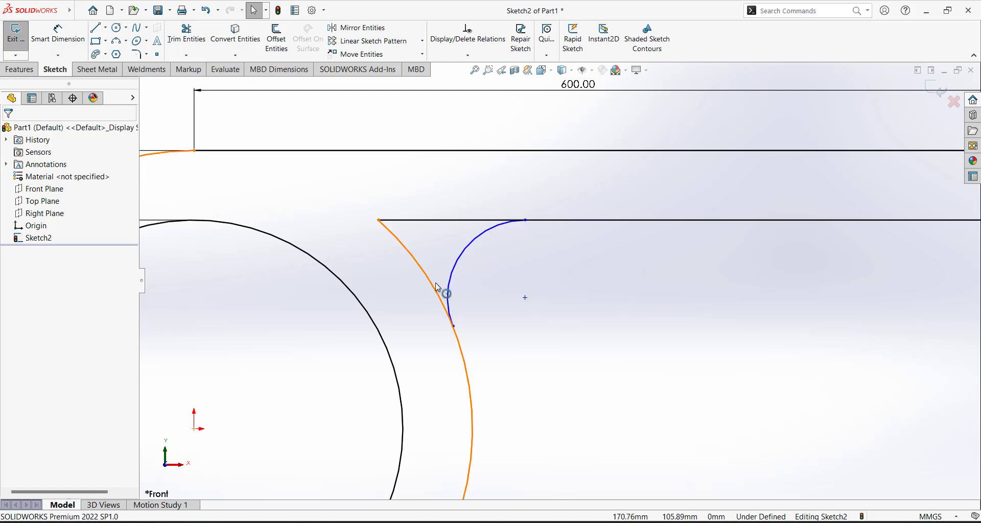
pyautogui.scroll(5, 547, 284)
# Dimension the small joining arc with an R60 mm radius
pyautogui.scroll(-3, 555, 291)
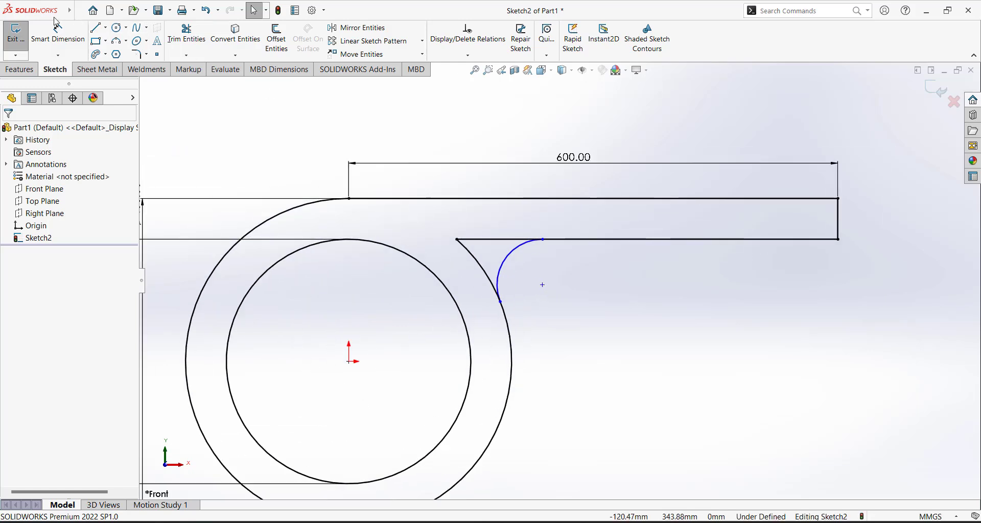
pyautogui.click(58, 33)
pyautogui.click(513, 252)
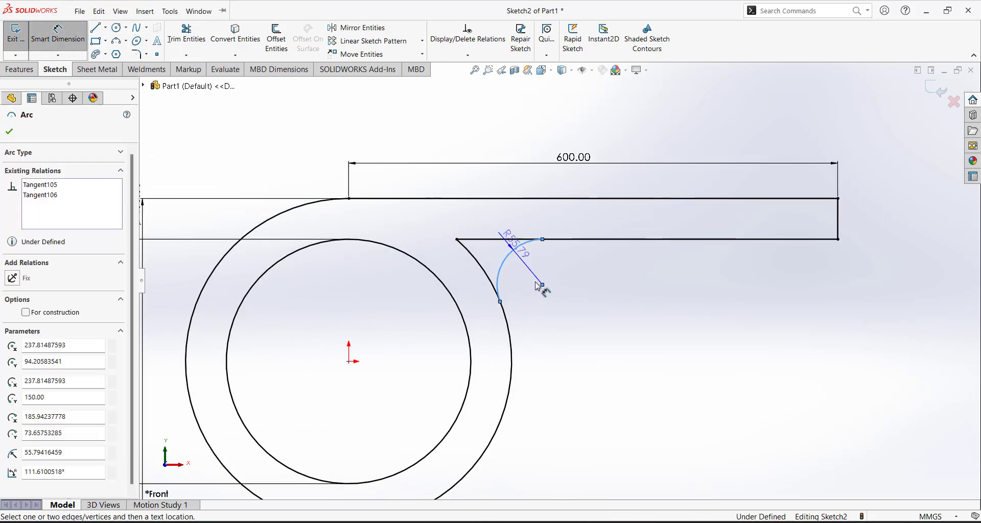
pyautogui.click(522, 278)
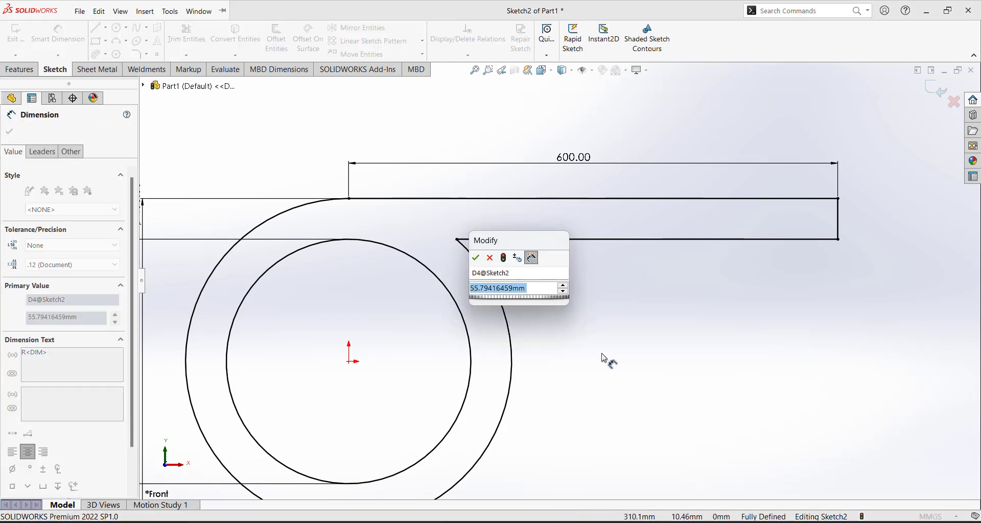
pyautogui.write('60')
pyautogui.press('Return')
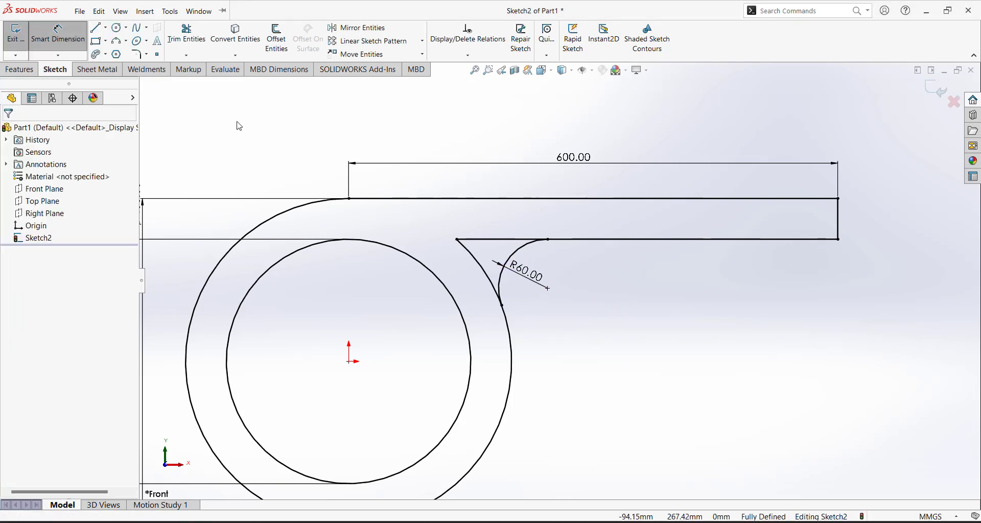
# Trim the leftover outer-circle segment next to the R60 arc, then box-select the whole sketch
pyautogui.click(187, 34)
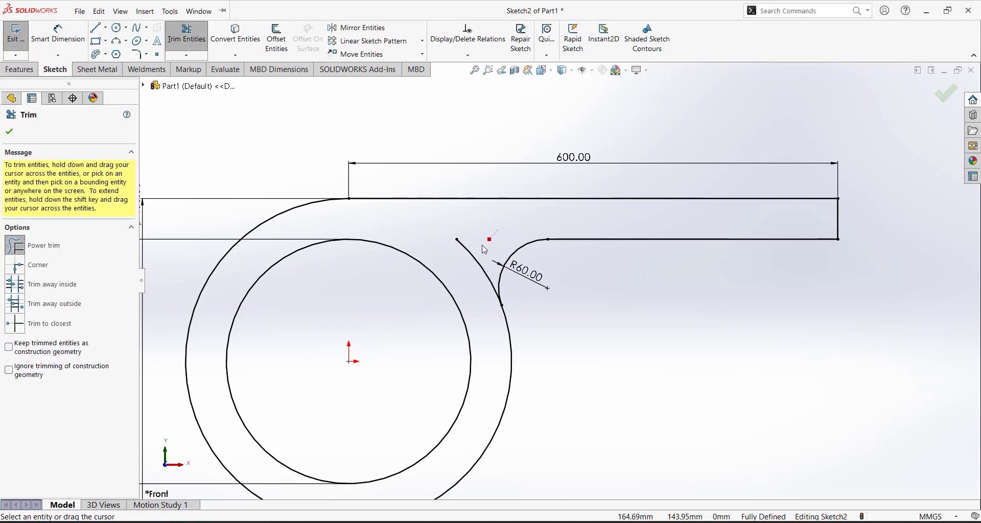
pyautogui.moveTo(484, 249); pyautogui.dragTo(474, 266)
pyautogui.scroll(4, 585, 298)
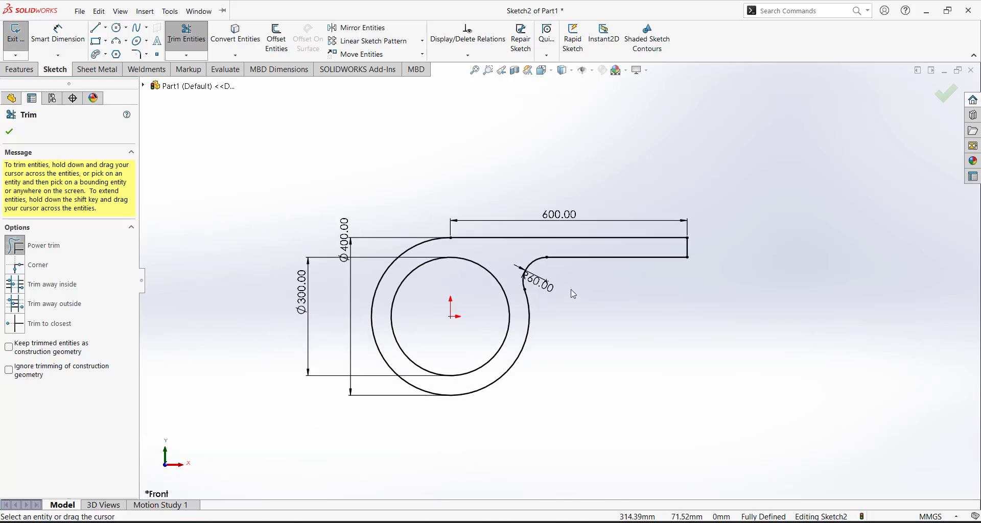
pyautogui.scroll(-3, 573, 294)
pyautogui.click(20, 134)
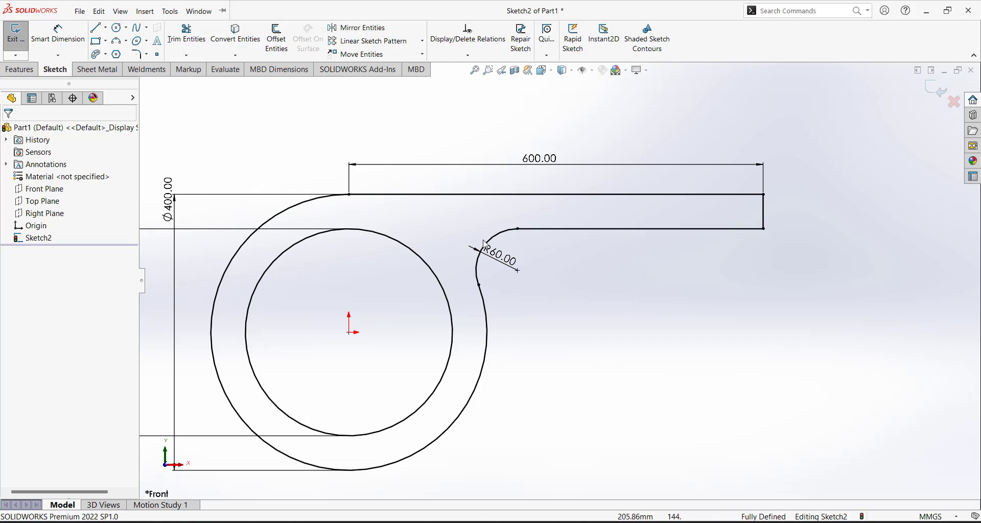
pyautogui.scroll(5, 565, 334)
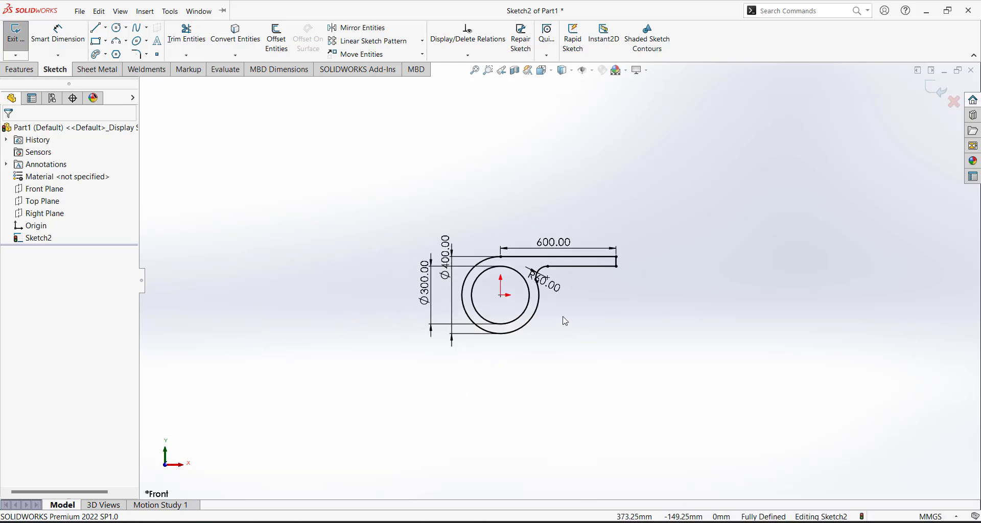
pyautogui.scroll(-5, 557, 309)
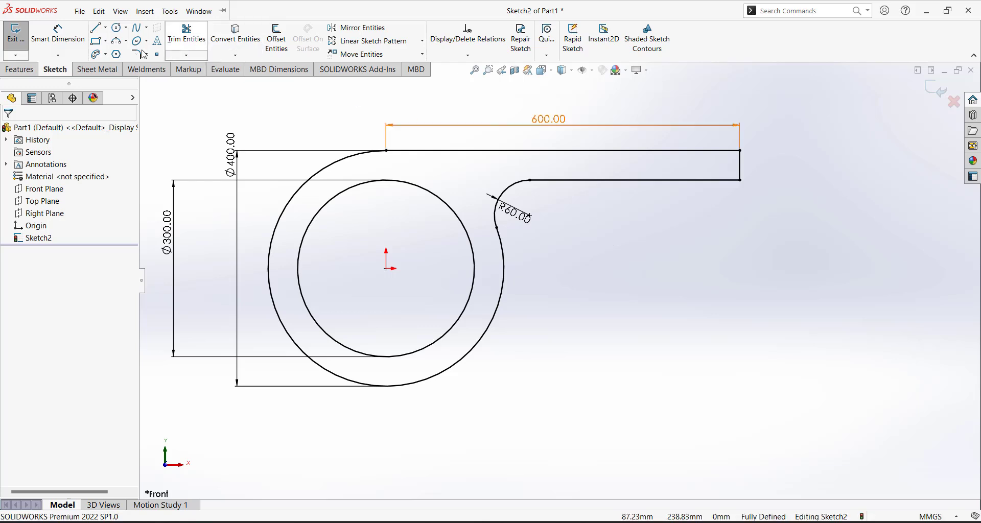
pyautogui.scroll(5, 560, 283)
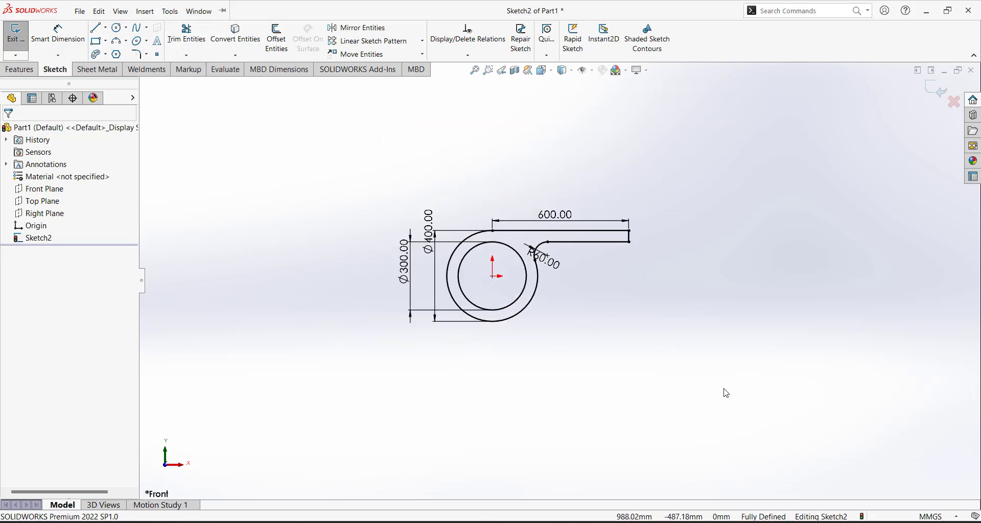
pyautogui.moveTo(726, 393)
pyautogui.mouseDown()
pyautogui.moveTo(231, 155)
pyautogui.moveTo(240, 161)
pyautogui.mouseUp()
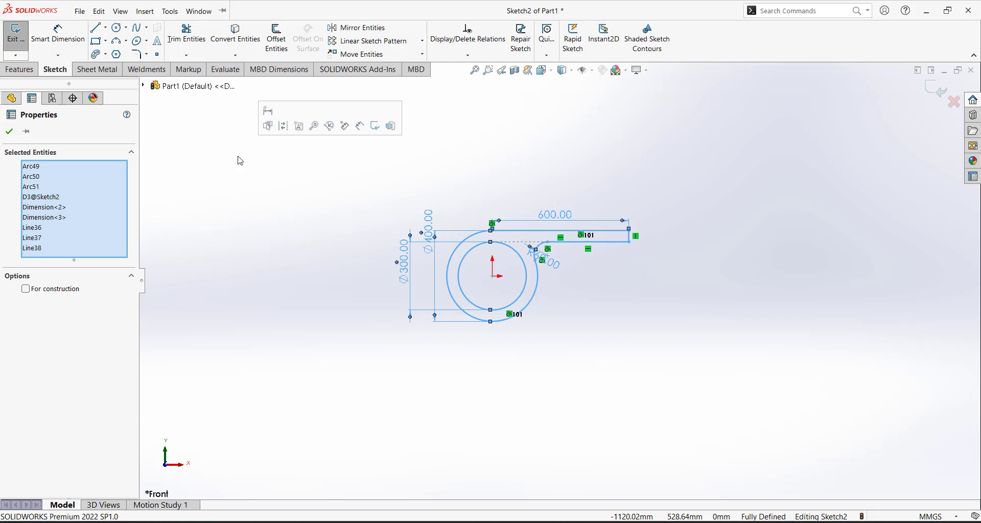
# Delete the whole scroll sketch and draw a vertical line ending at the origin
pyautogui.press('Delete')
pyautogui.click(120, 10)
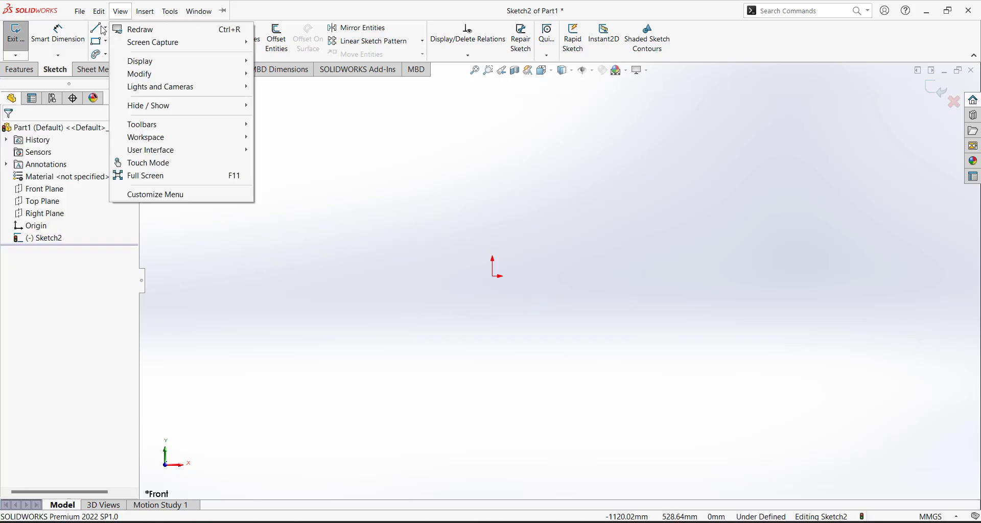
pyautogui.click(468, 196)
pyautogui.press('l')
pyautogui.click(492, 132)
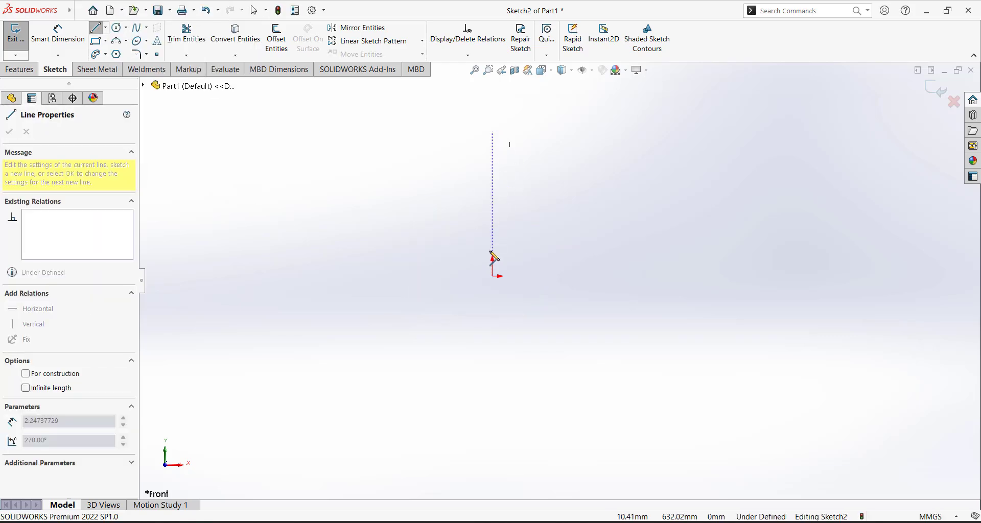
pyautogui.click(492, 276)
pyautogui.press('Escape')
pyautogui.press('Escape')
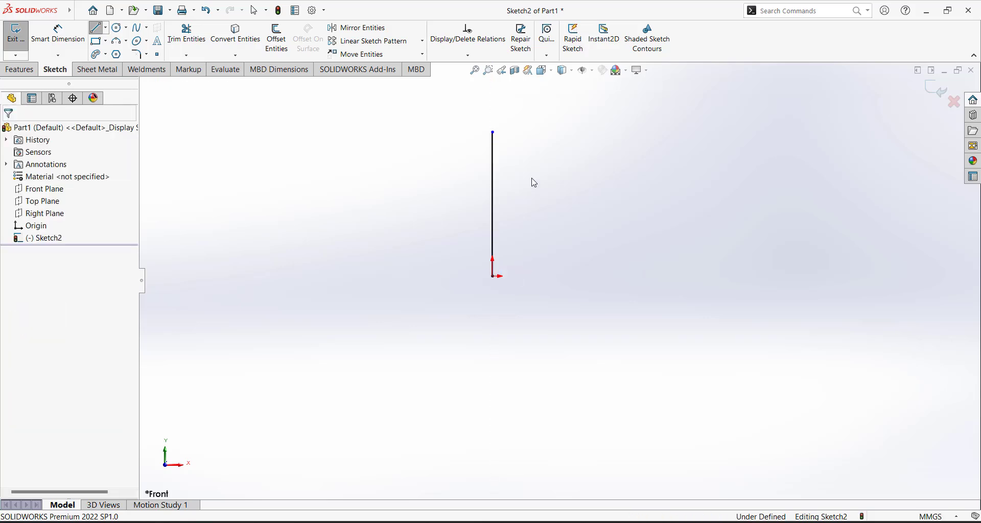
pyautogui.scroll(2, 500, 155)
pyautogui.scroll(-2, 513, 190)
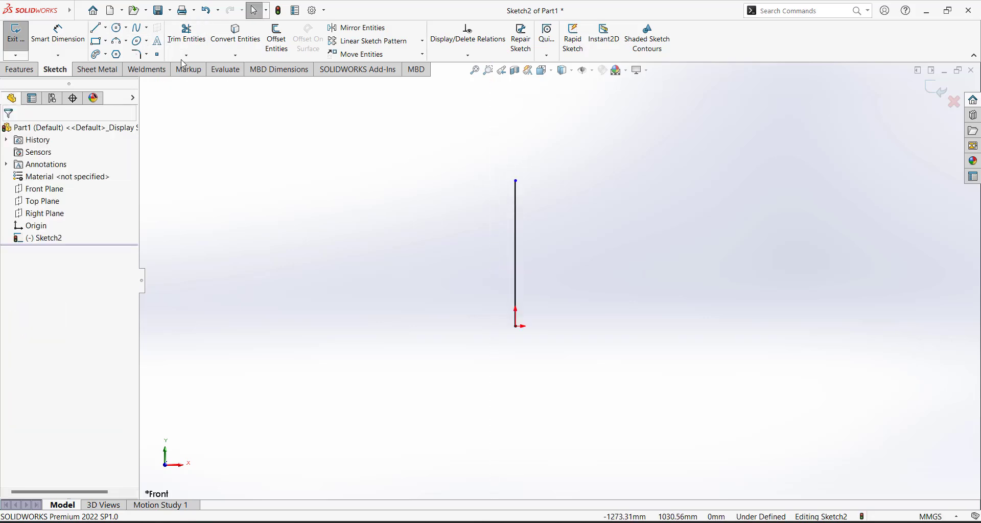
# Dimension the vertical line to a length of 600 mm
pyautogui.moveTo(466, 291); pyautogui.dragTo(469, 240, button='right')
pyautogui.click(515, 284)
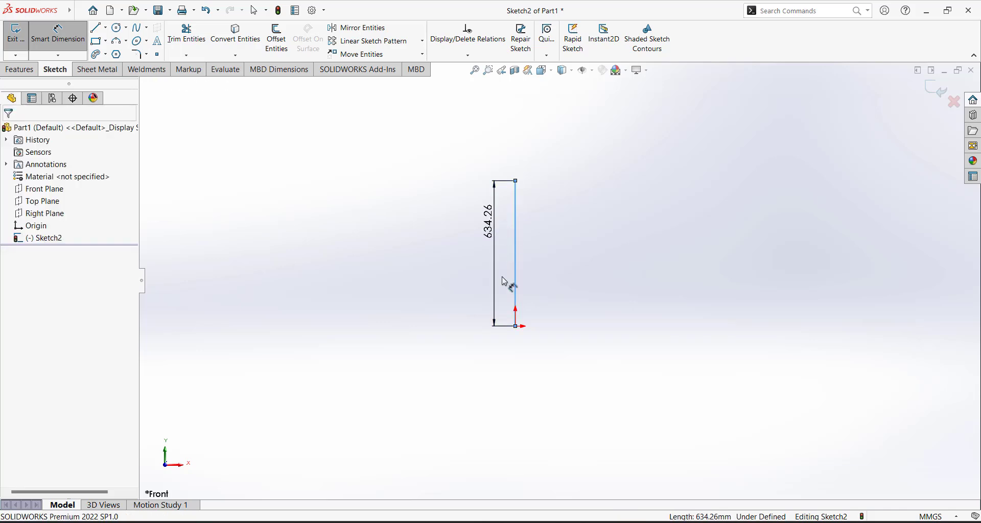
pyautogui.click(504, 281)
pyautogui.write('6000')
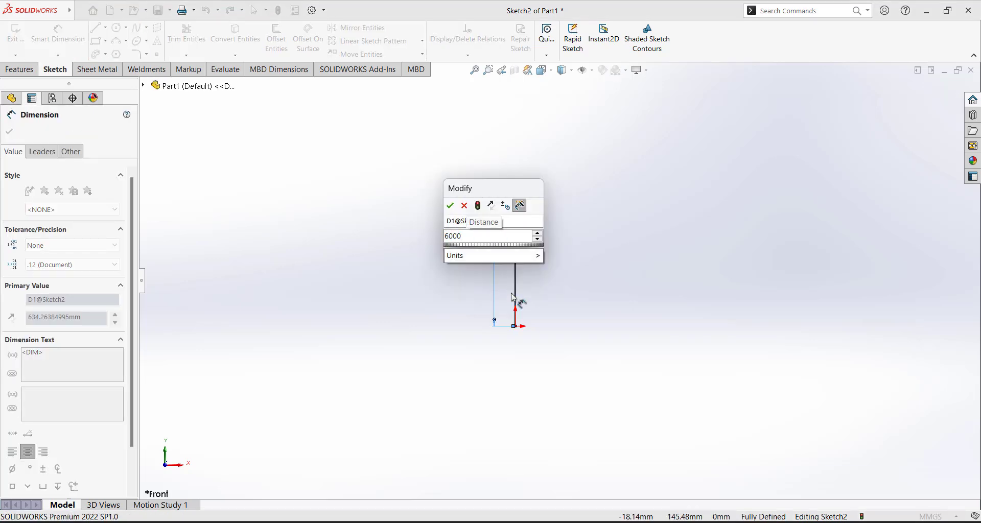
pyautogui.press('BackSpace')
pyautogui.press('Return')
pyautogui.press('Escape')
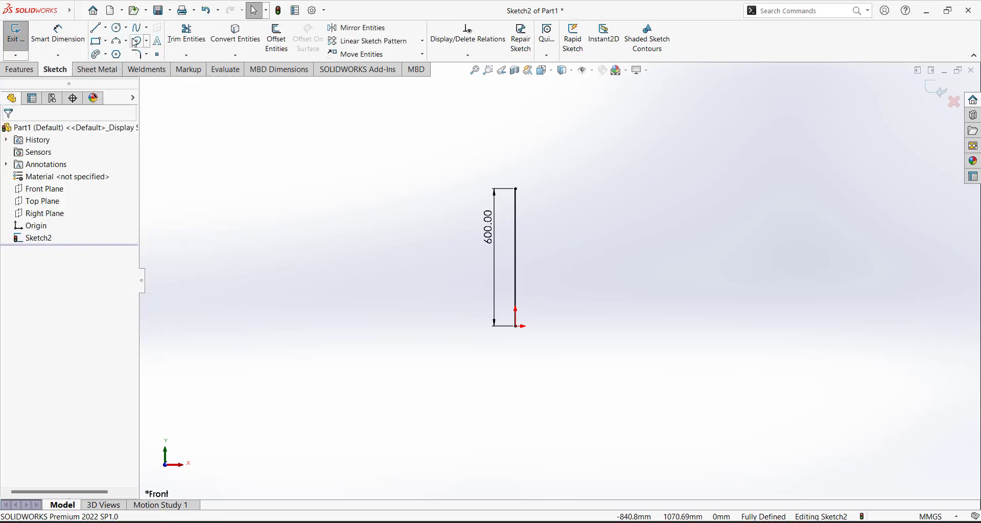
pyautogui.click(145, 66)
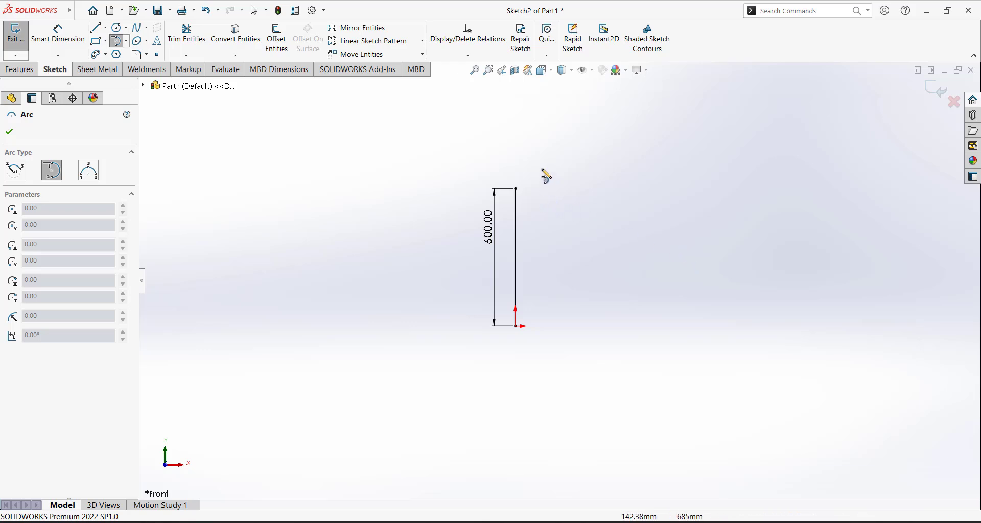
# Draw a tangent half-circle arc from the line's top end
pyautogui.click(516, 189)
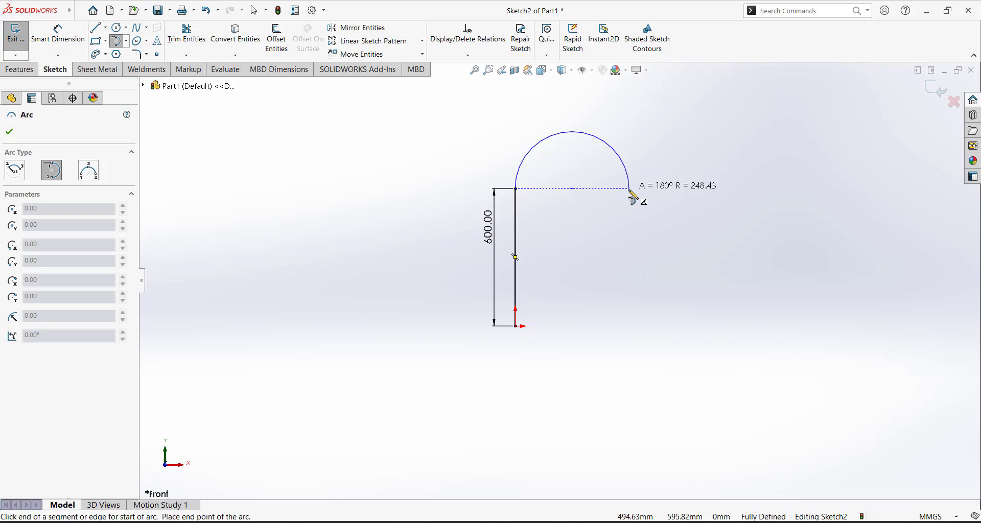
pyautogui.click(629, 190)
pyautogui.press('Escape')
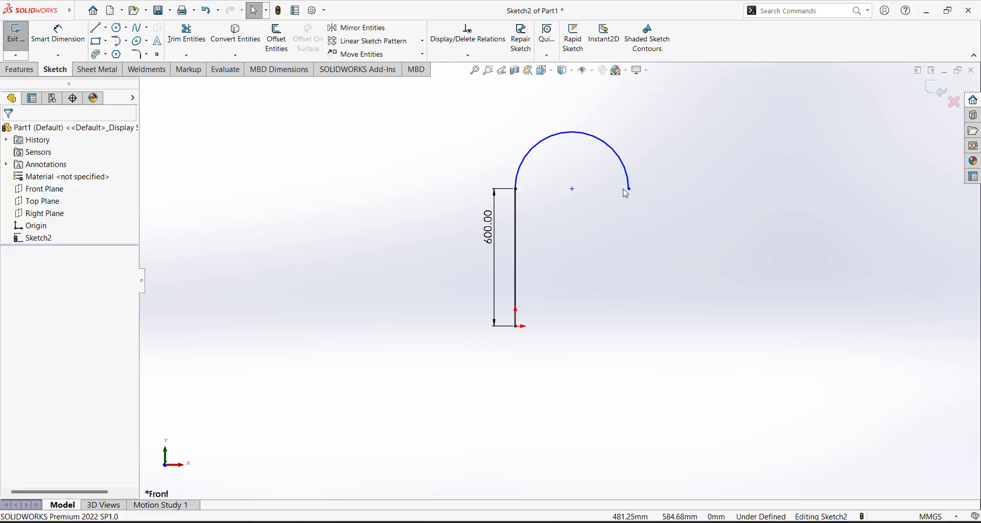
# Make the arc's two endpoints and its centre horizontal with each other
pyautogui.click(629, 189)
pyautogui.keyDown('ctrl'); pyautogui.click(572, 189); pyautogui.keyUp('ctrl')
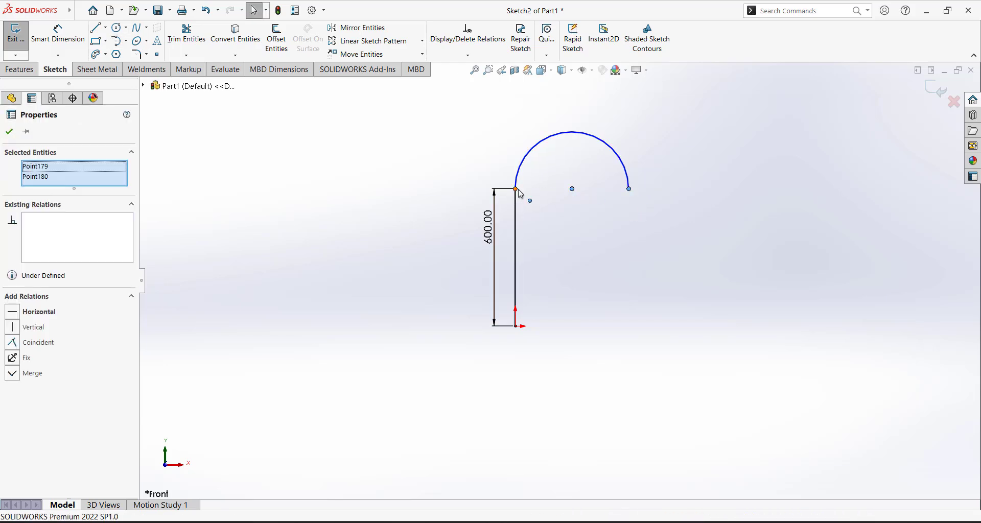
pyautogui.keyDown('ctrl'); pyautogui.click(516, 189); pyautogui.keyUp('ctrl')
pyautogui.click(14, 327)
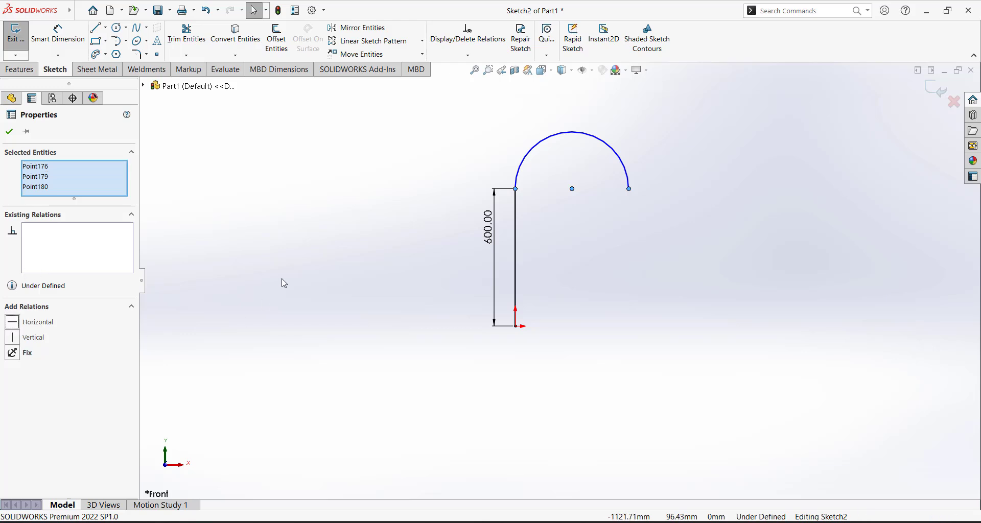
pyautogui.click(543, 281)
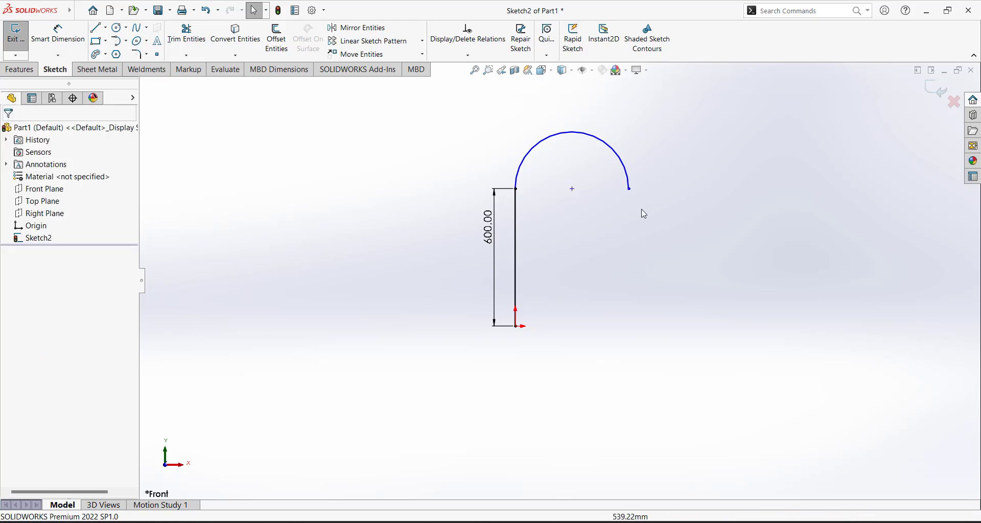
pyautogui.scroll(3, 598, 302)
pyautogui.scroll(-2, 577, 261)
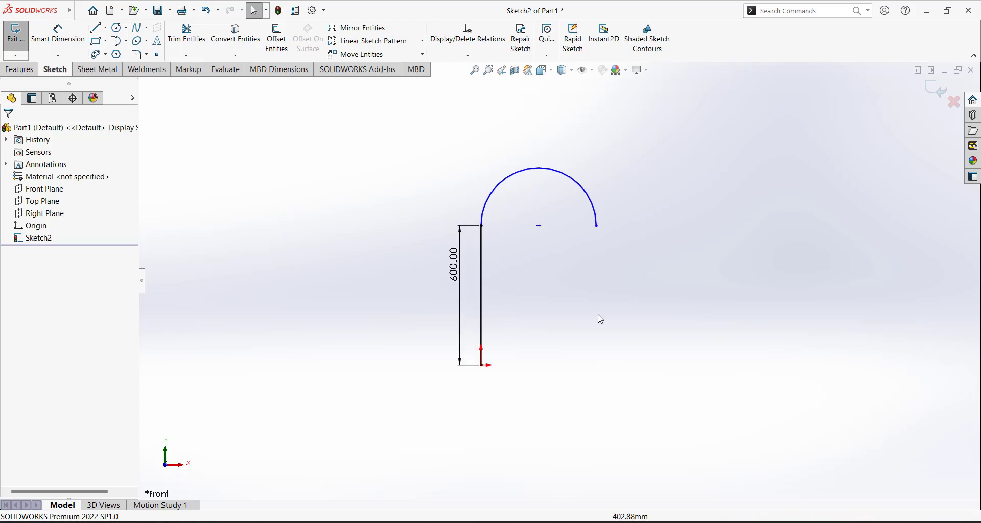
# Dimension the arc radius to 250 mm and check the arc's relations
pyautogui.moveTo(597, 317); pyautogui.dragTo(596, 270, button='right')
pyautogui.click(583, 188)
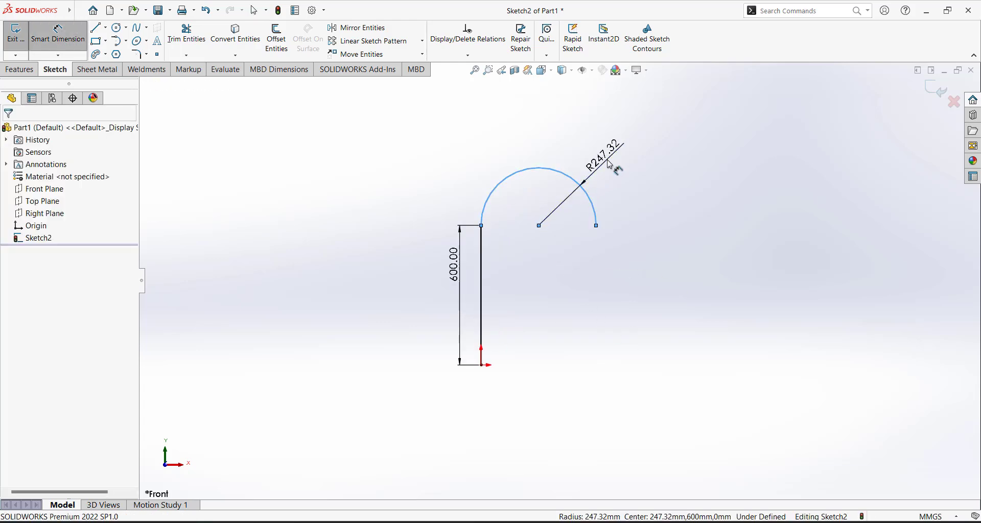
pyautogui.click(609, 164)
pyautogui.write('250')
pyautogui.press('Return')
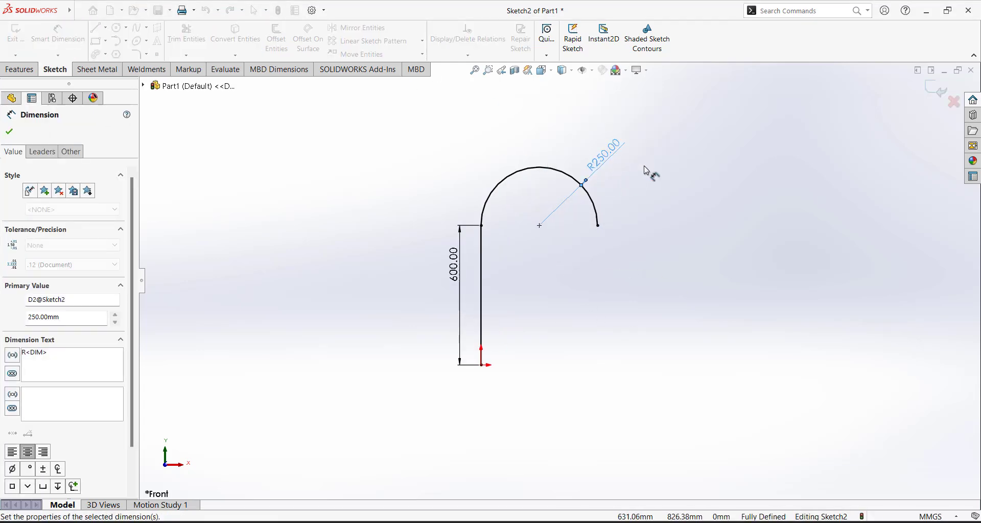
pyautogui.press('Escape')
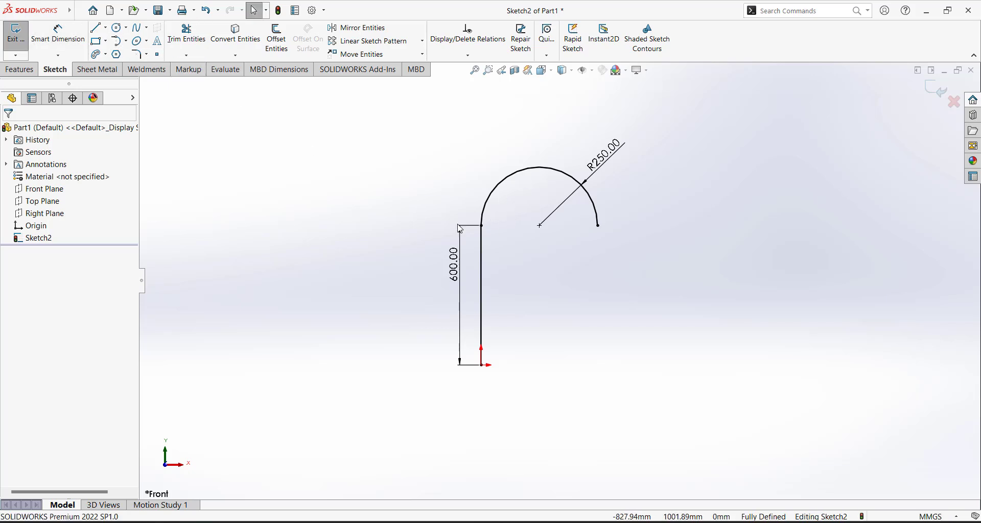
pyautogui.scroll(-4, 496, 241)
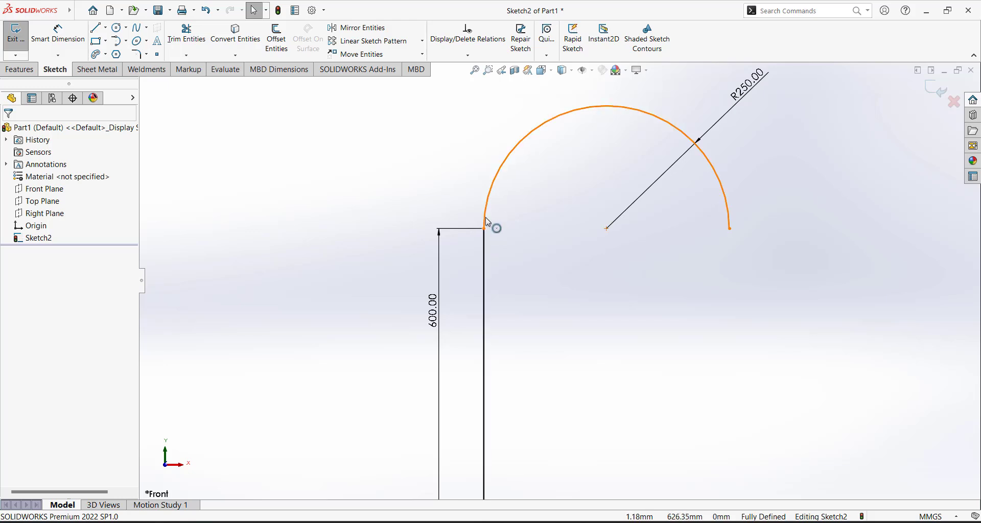
pyautogui.click(493, 224)
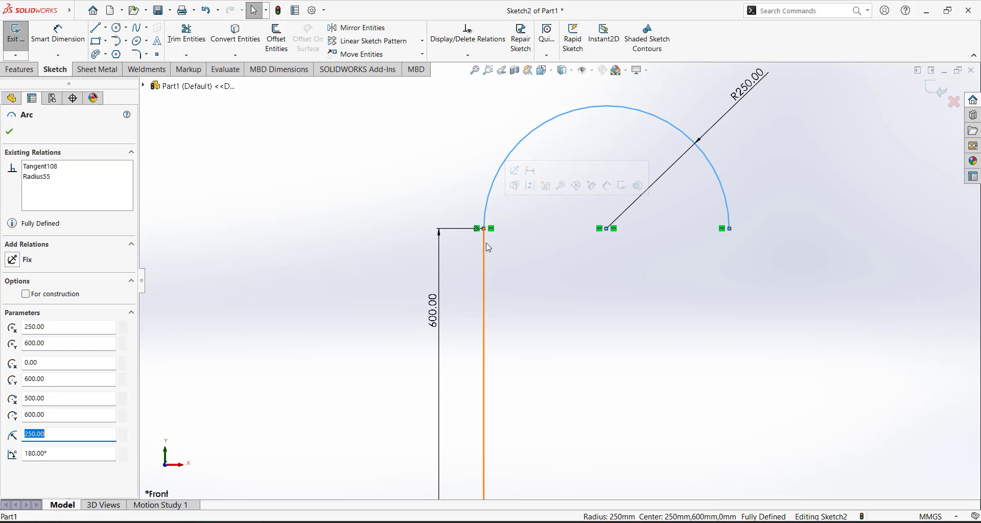
pyautogui.click(494, 212)
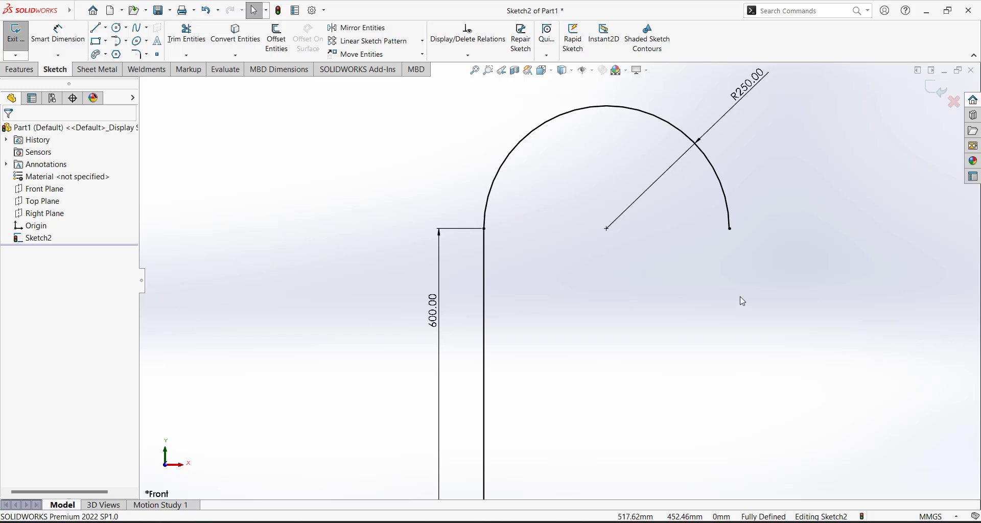
pyautogui.scroll(5, 568, 278)
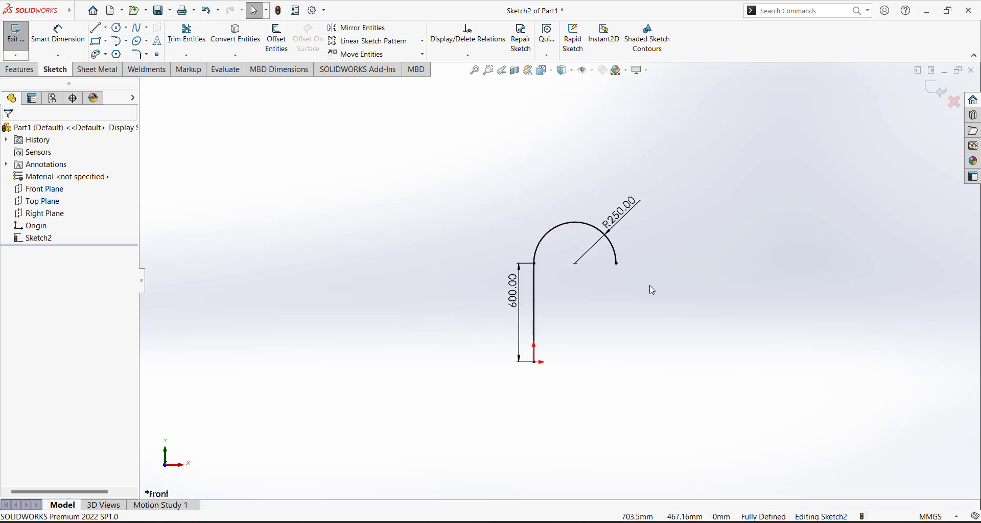
pyautogui.scroll(-3, 650, 286)
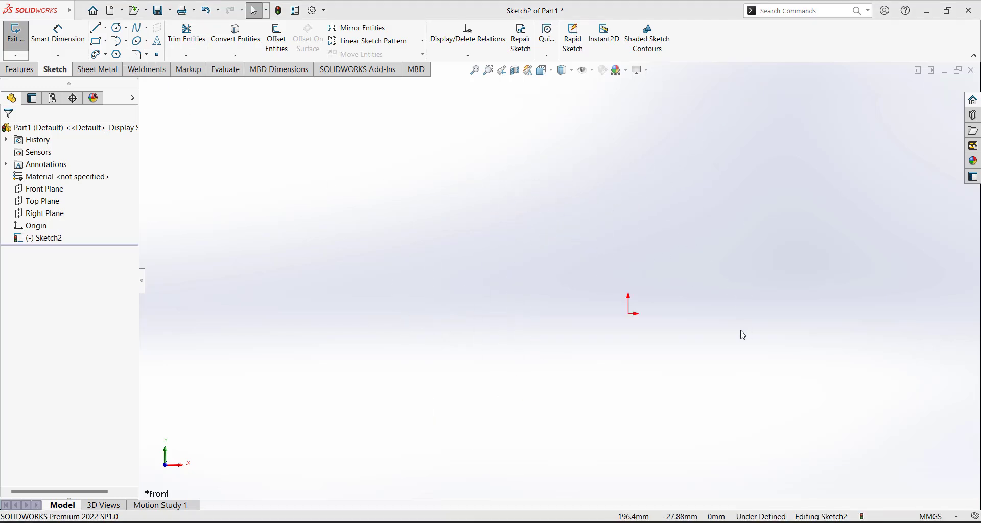
# Draw a six-sided polygon centred on the sketch origin
pyautogui.click(117, 55)
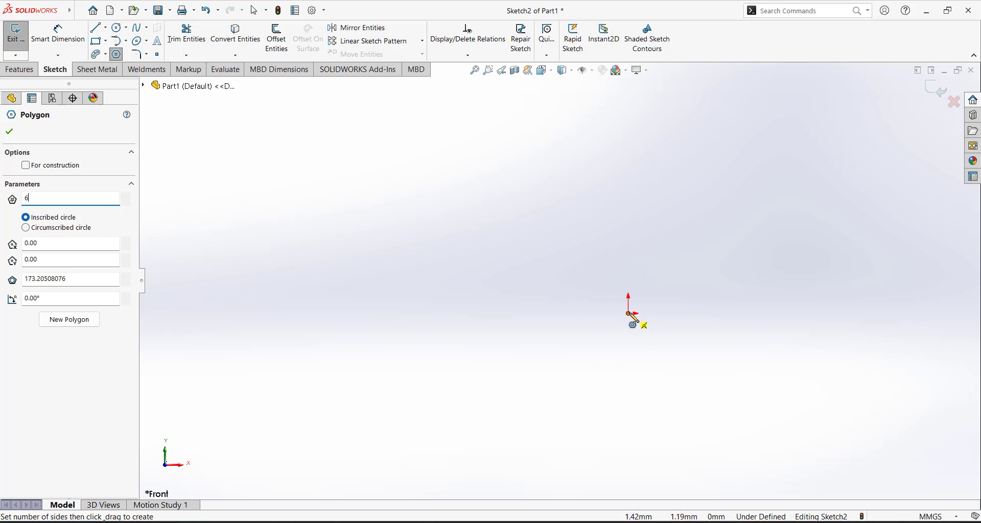
pyautogui.moveTo(629, 314); pyautogui.dragTo(628, 179)
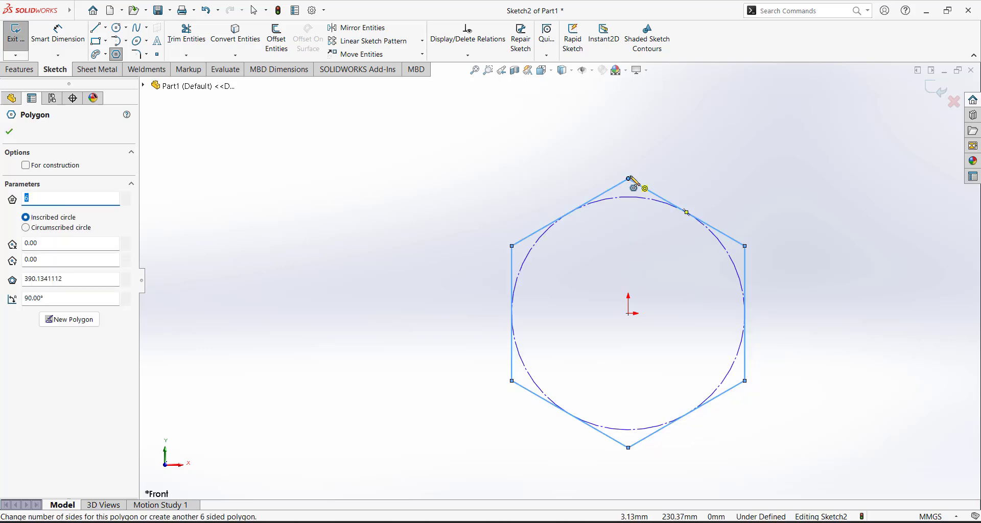
pyautogui.press('Escape')
pyautogui.scroll(2, 608, 276)
pyautogui.scroll(-4, 630, 308)
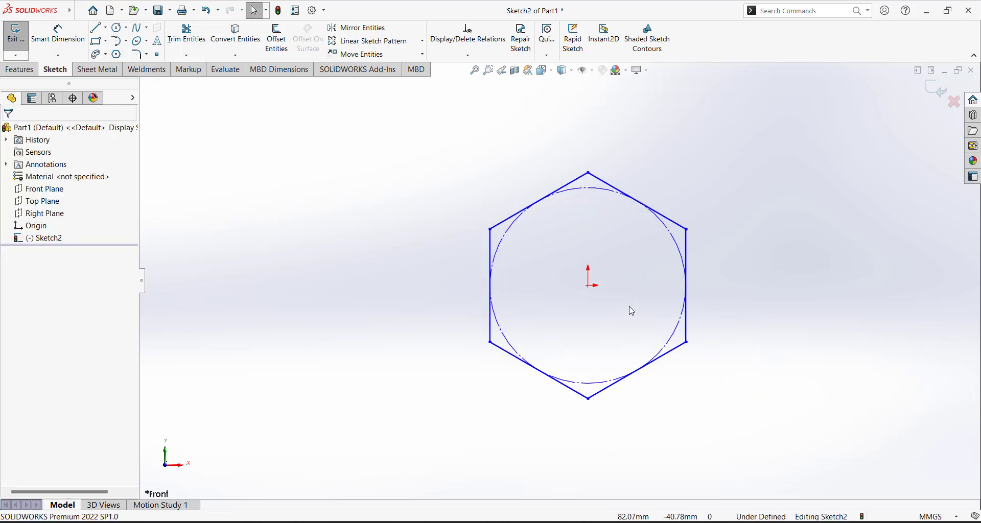
# Dimension the hexagon's inscribed circle to Ø300 mm, then rotate the hexagon
pyautogui.click(58, 31)
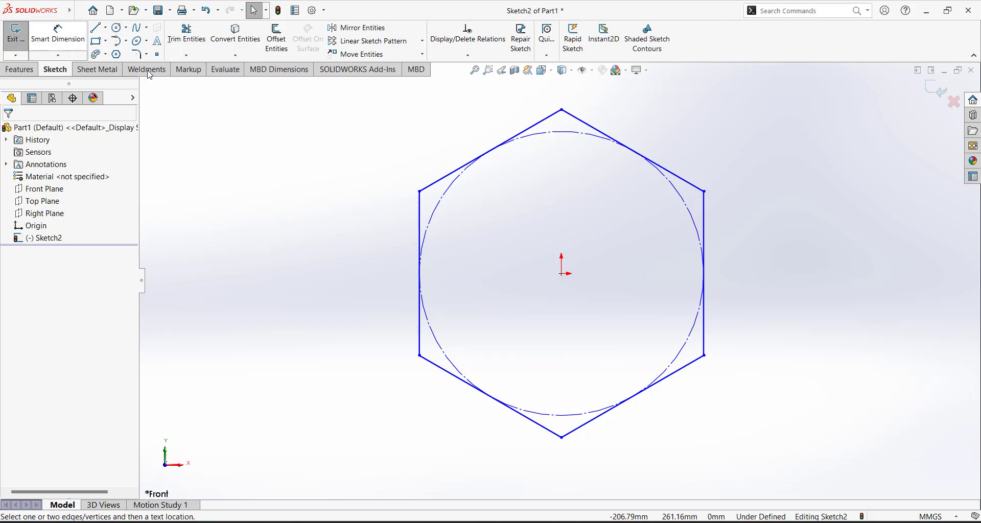
pyautogui.click(684, 202)
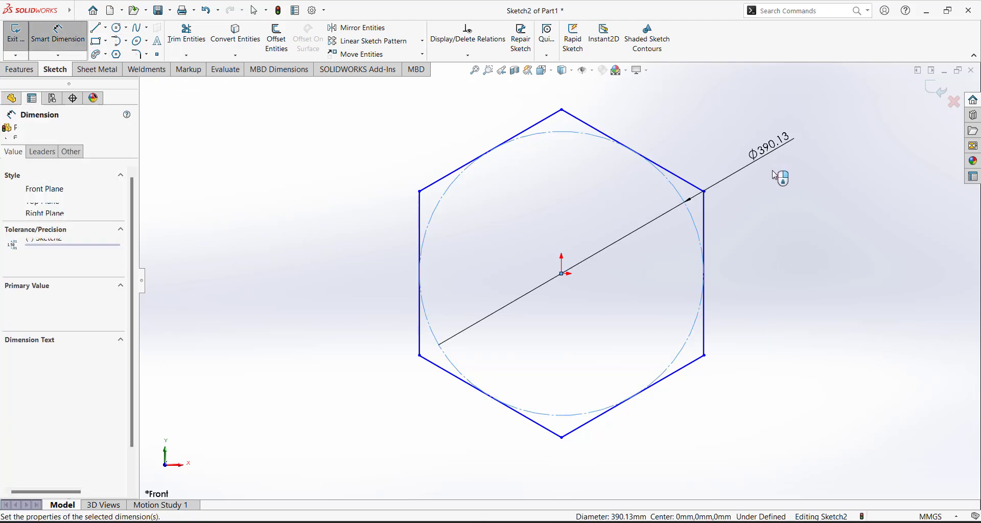
pyautogui.click(772, 170)
pyautogui.write('300')
pyautogui.press('Return')
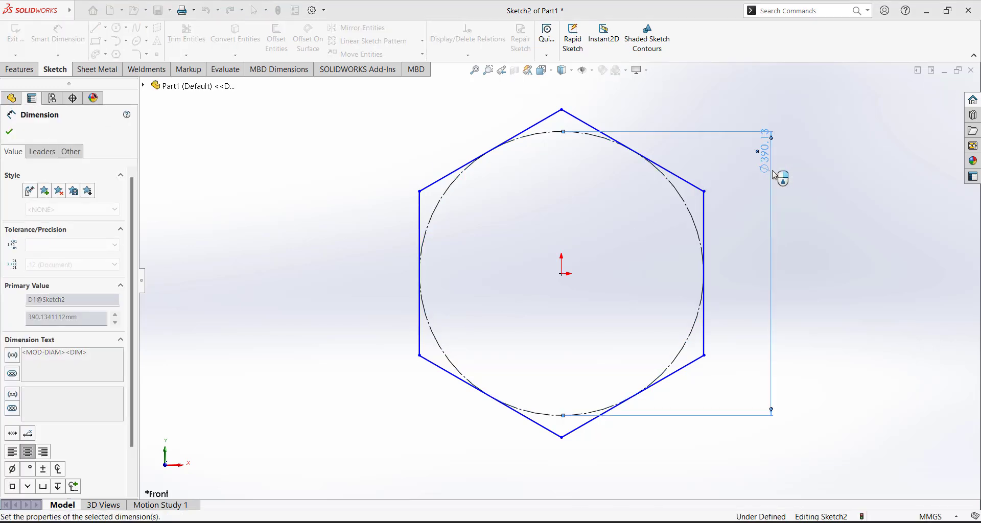
pyautogui.press('Escape')
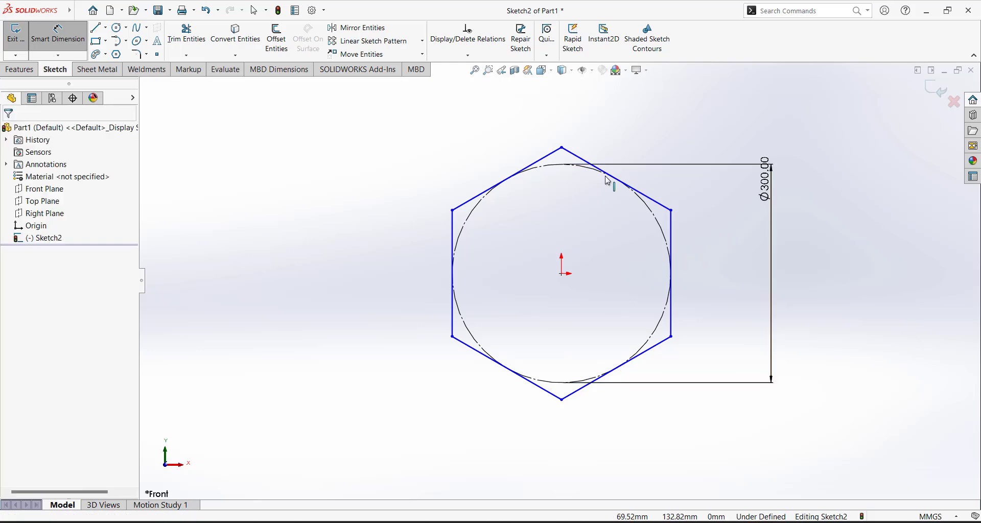
pyautogui.press('Escape')
pyautogui.moveTo(564, 149); pyautogui.dragTo(628, 143)
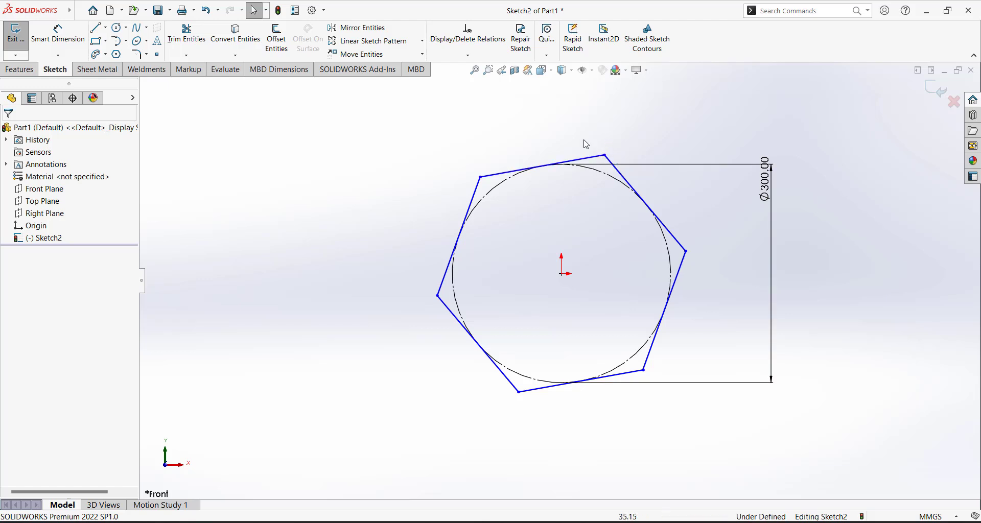
# Make the hexagon's top edge horizontal so Sketch2 becomes fully defined
pyautogui.scroll(-3, 589, 151)
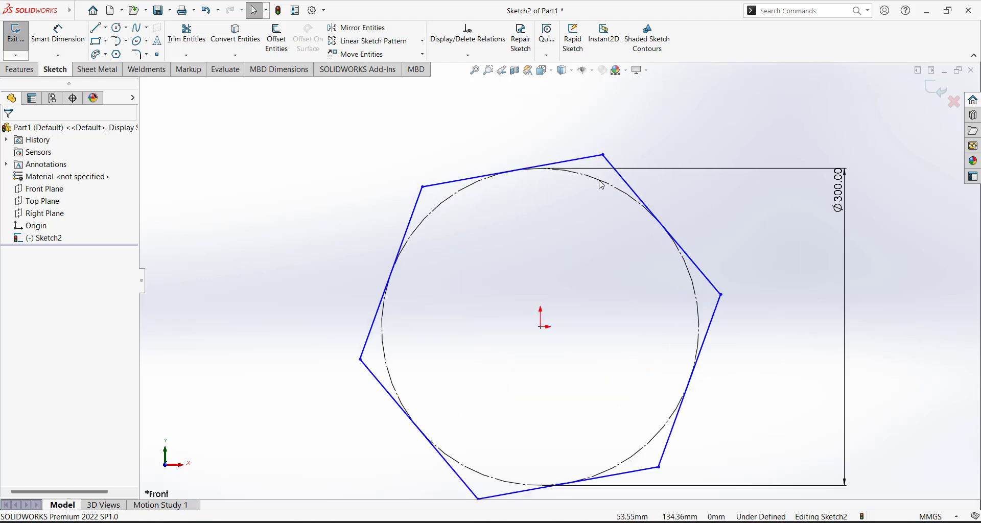
pyautogui.click(597, 154)
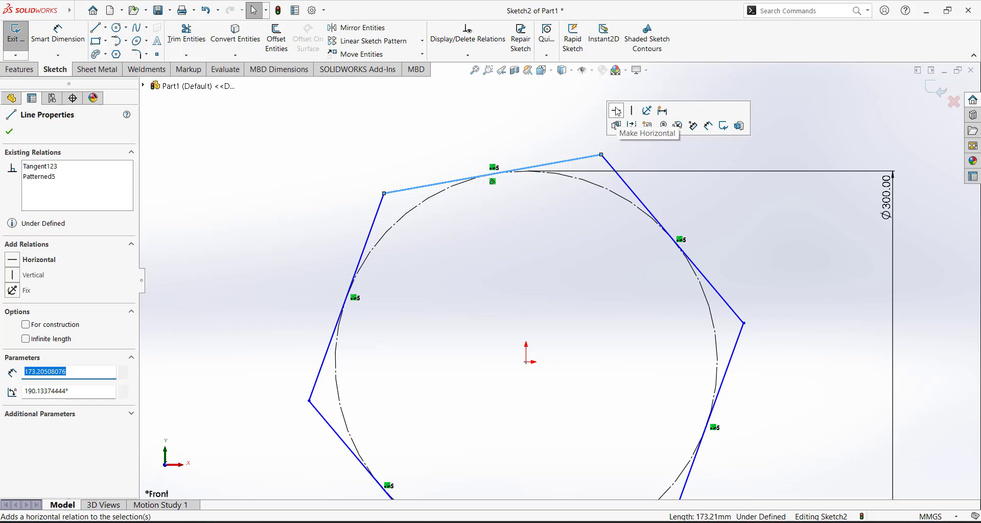
pyautogui.click(616, 110)
pyautogui.click(572, 115)
pyautogui.scroll(7, 559, 279)
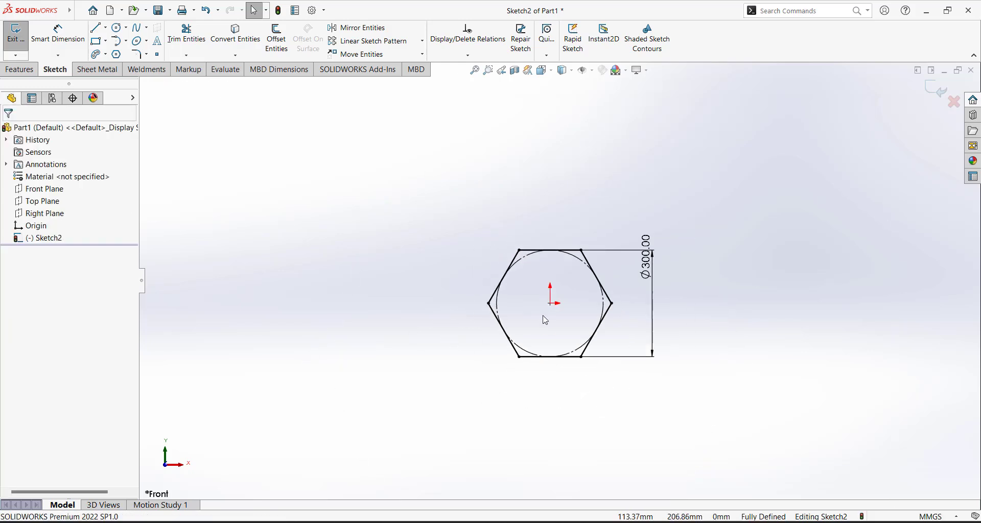
pyautogui.scroll(-4, 555, 322)
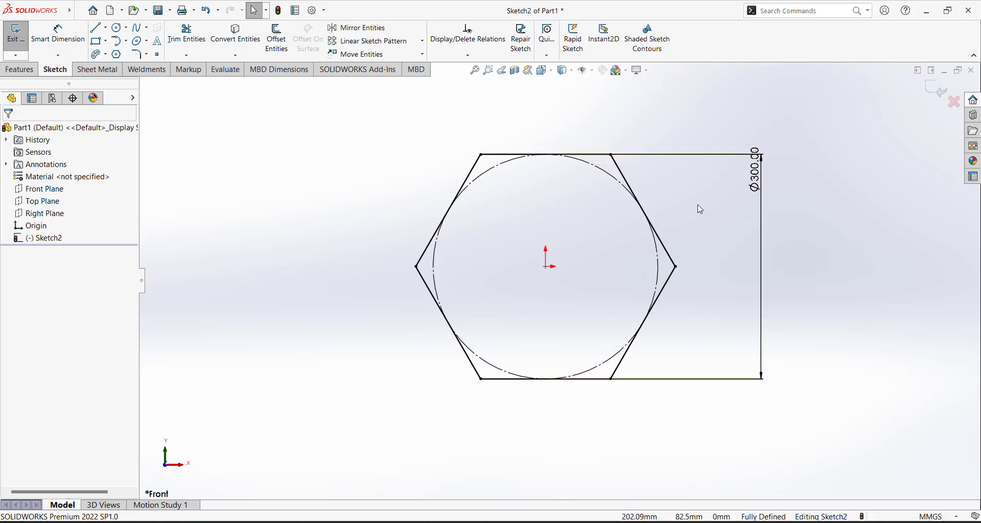
pyautogui.scroll(5, 482, 214)
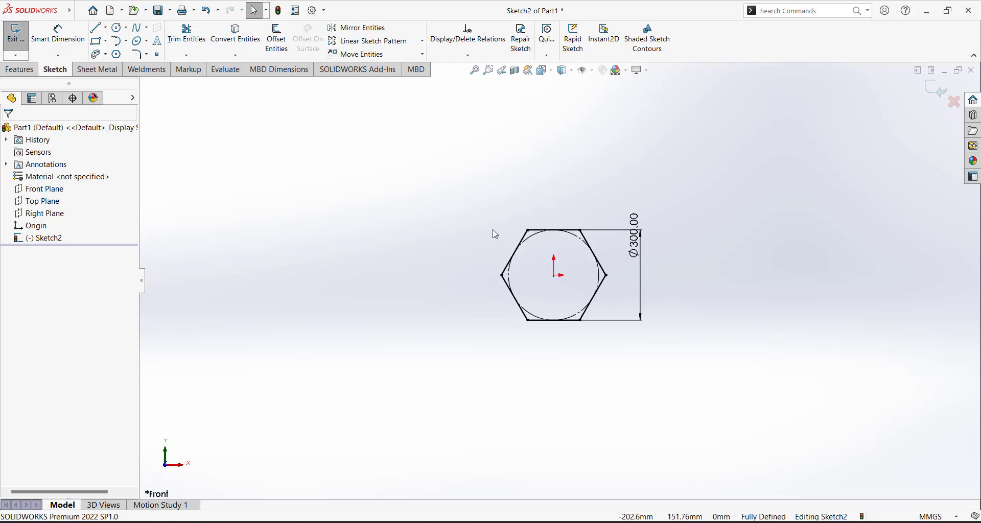
pyautogui.scroll(-3, 570, 352)
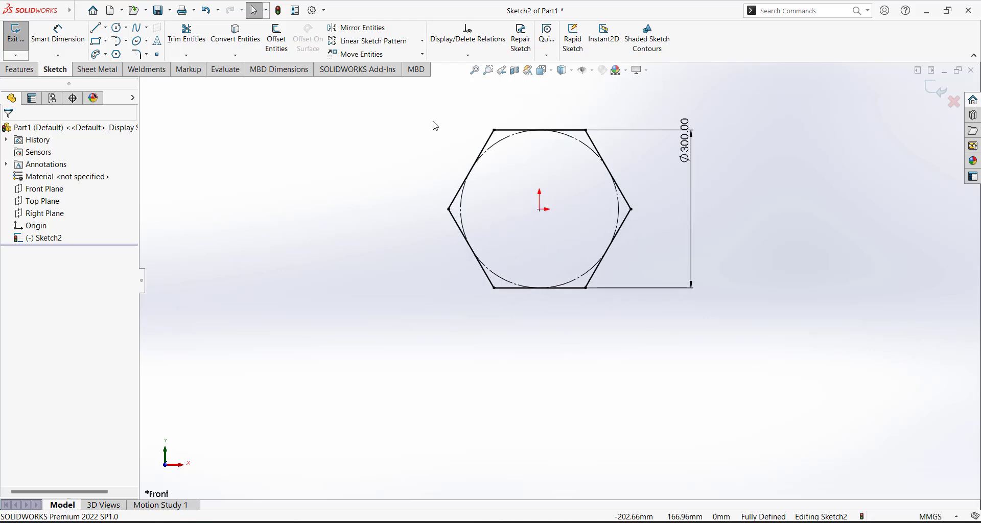
# Draw a second hexagon, sized by circumscribed circle, to the left of the first
pyautogui.click(117, 55)
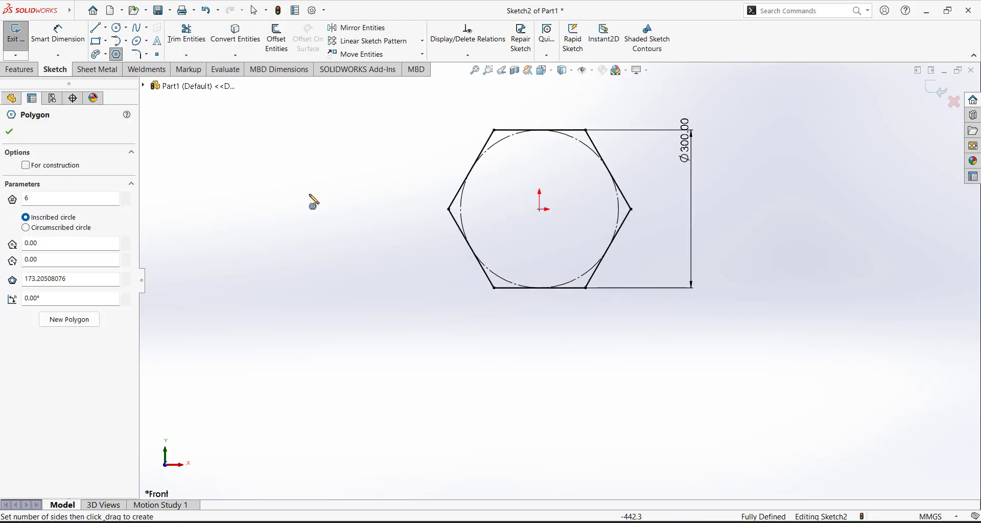
pyautogui.click(311, 206)
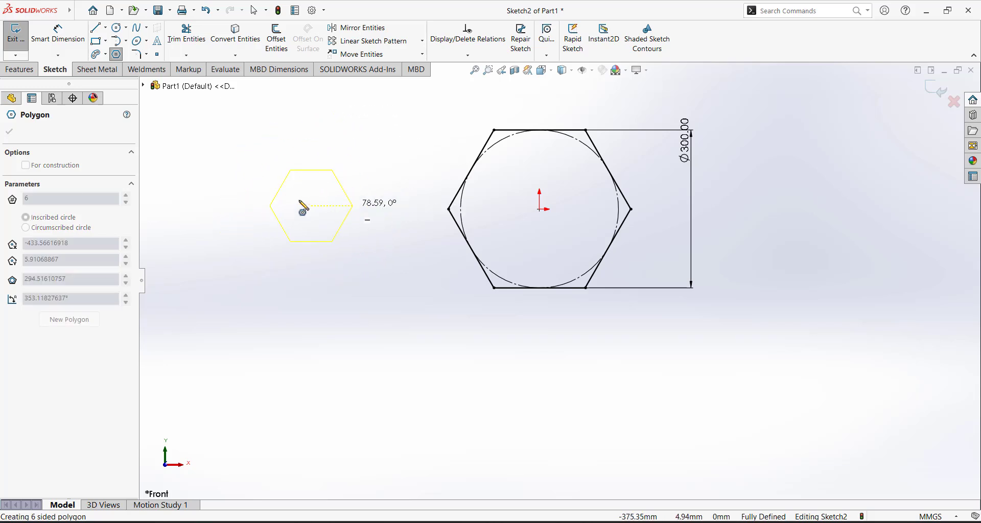
pyautogui.press('Escape')
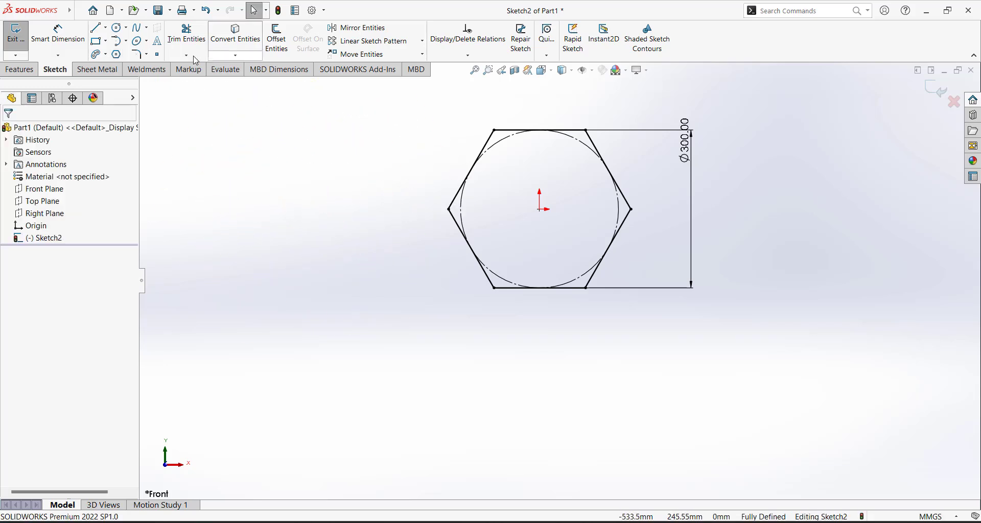
pyautogui.click(117, 55)
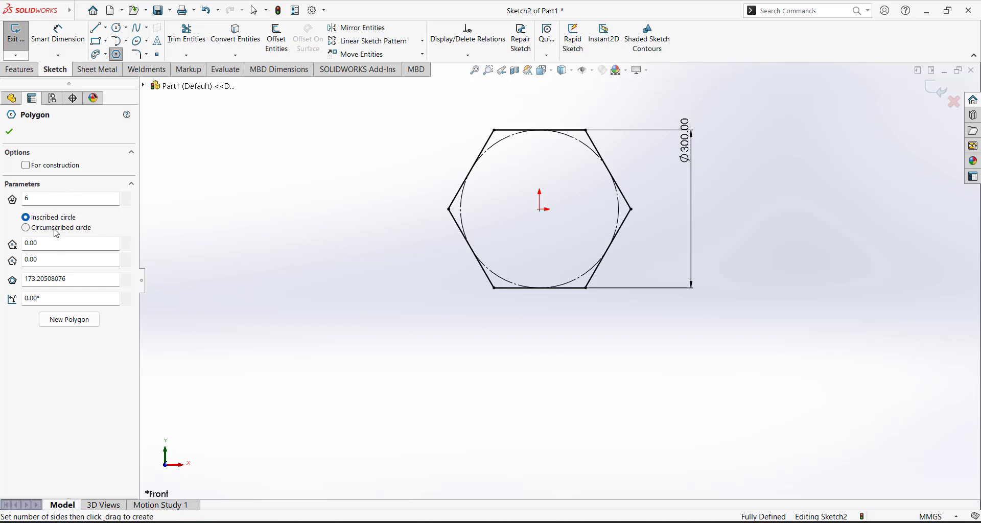
pyautogui.click(26, 228)
pyautogui.click(318, 221)
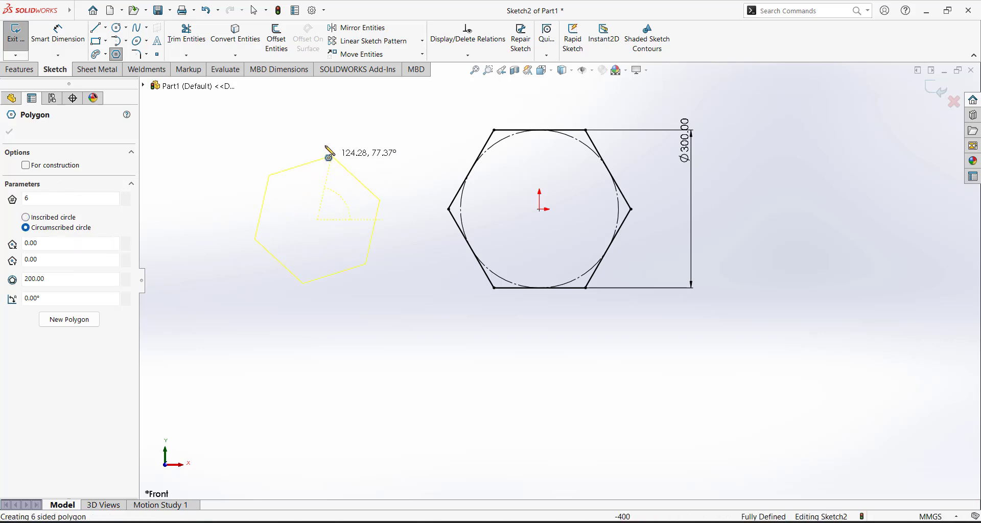
pyautogui.click(318, 129)
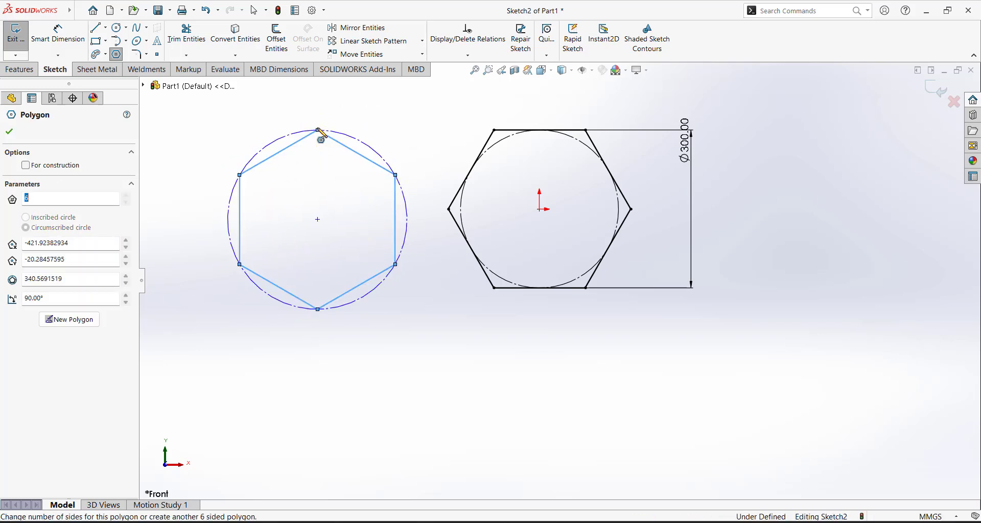
pyautogui.press('Escape')
pyautogui.scroll(-3, 531, 275)
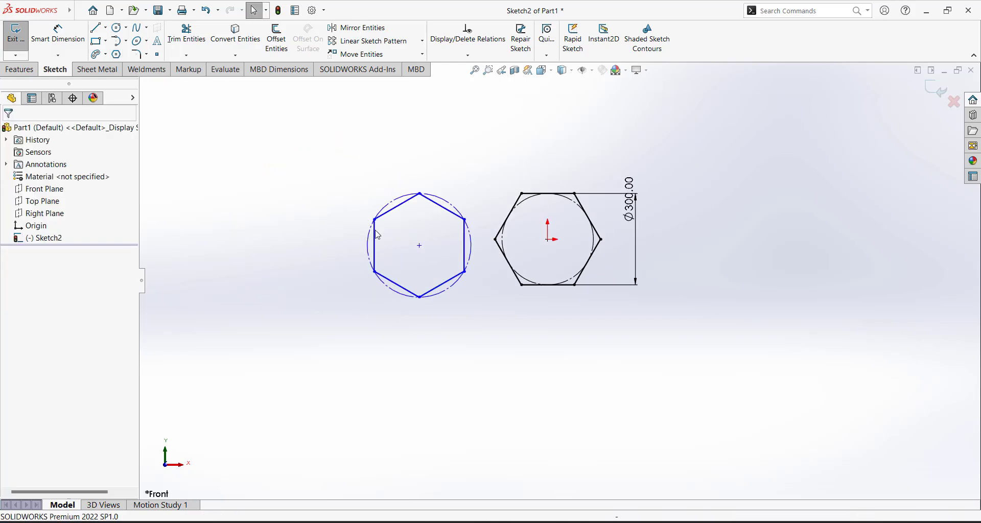
pyautogui.scroll(5, 527, 296)
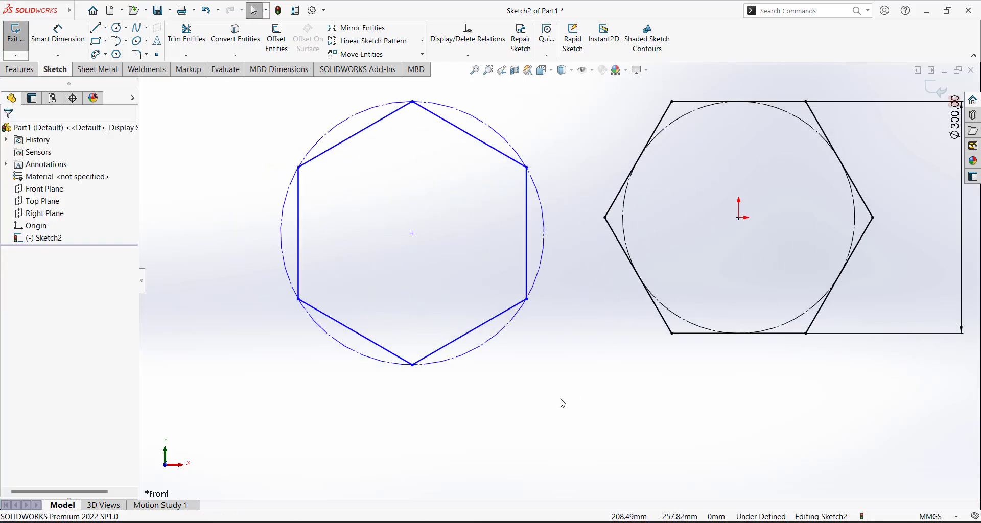
pyautogui.click(413, 233)
# Level the left hexagon's centre with the origin and dimension it 400 mm away
pyautogui.keyDown('ctrl'); pyautogui.click(739, 218); pyautogui.keyUp('ctrl')
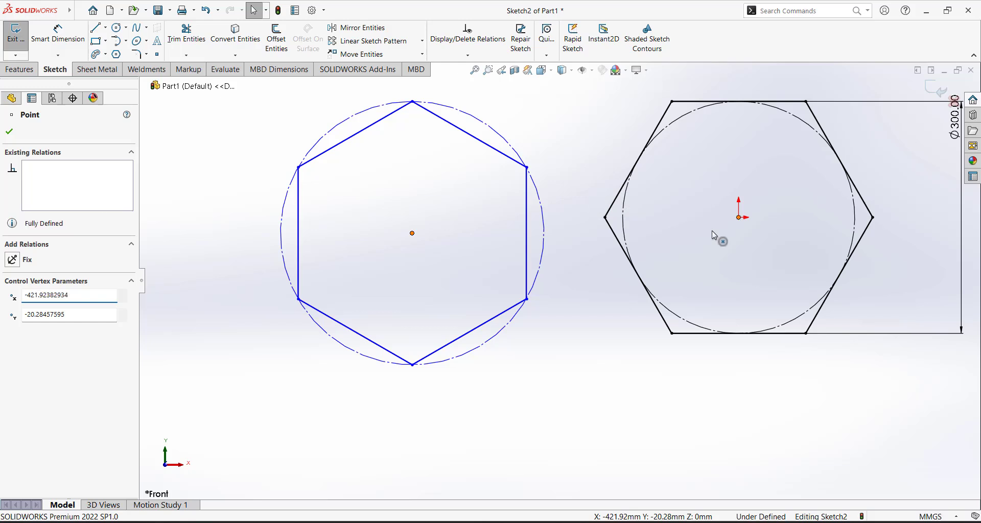
pyautogui.click(26, 311)
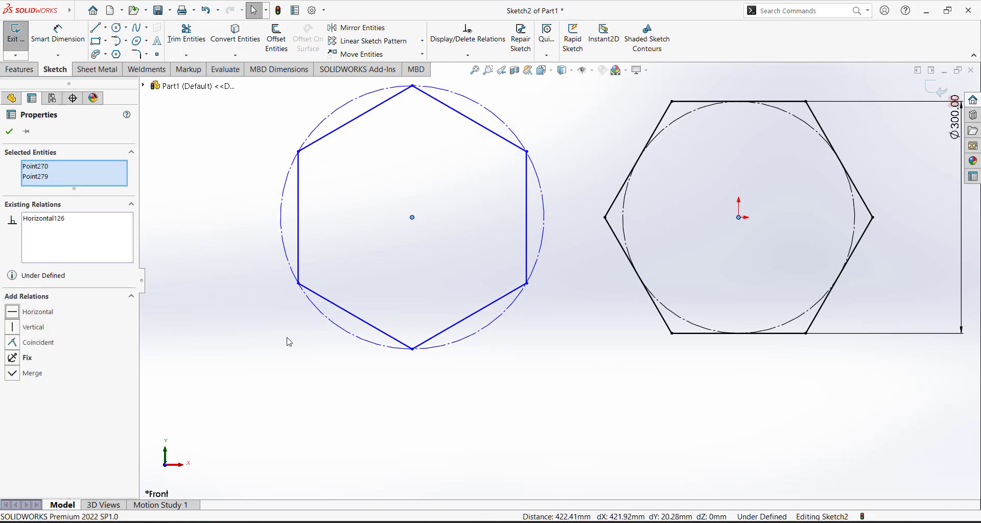
pyautogui.press('d')
pyautogui.click(412, 217)
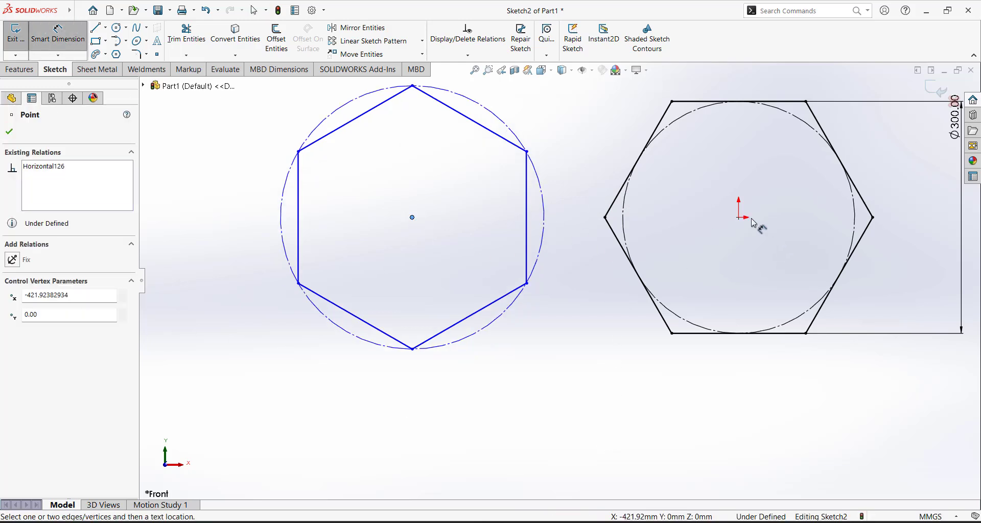
pyautogui.click(740, 219)
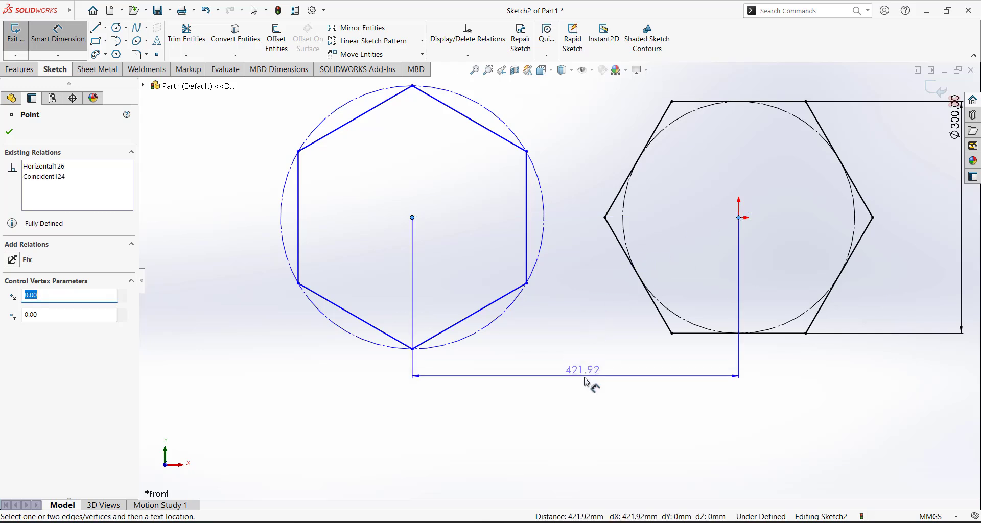
pyautogui.click(592, 390)
pyautogui.write('400')
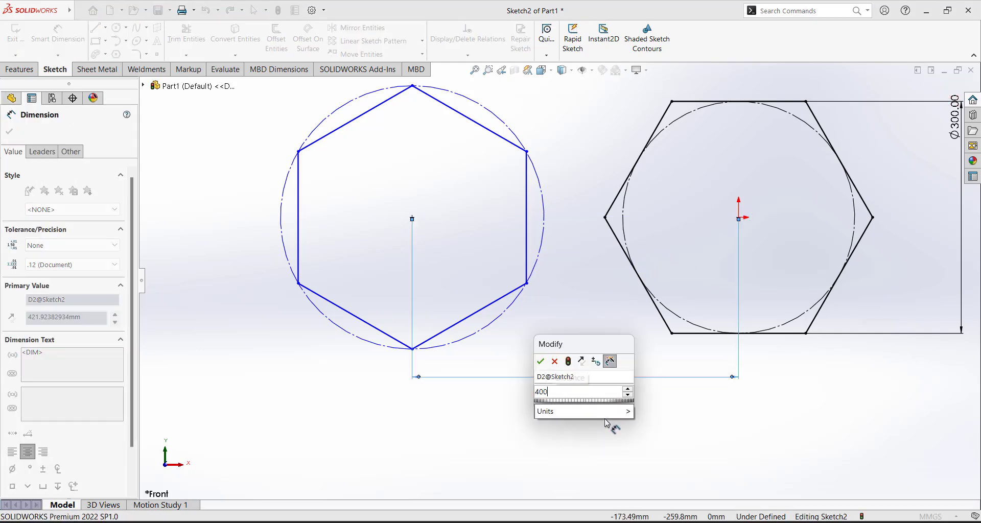
pyautogui.press('Return')
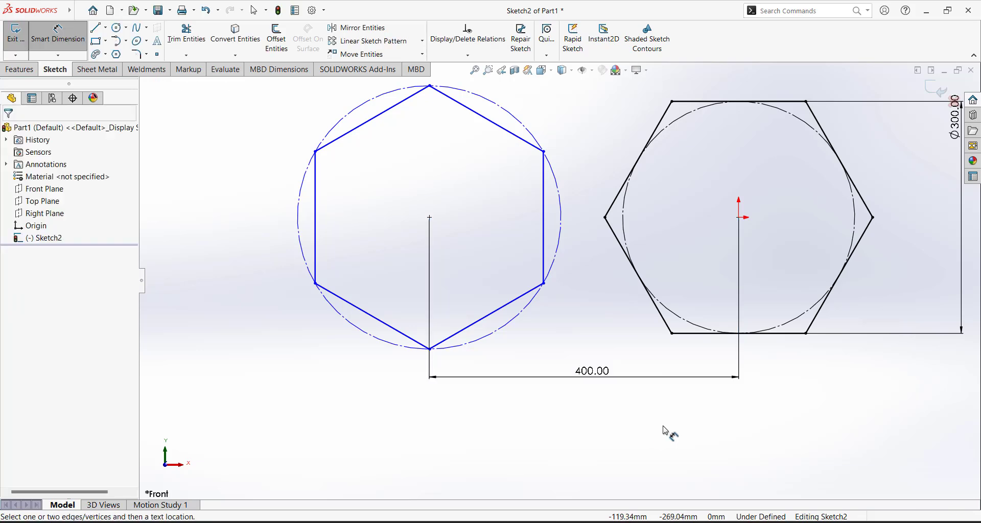
pyautogui.press('Escape')
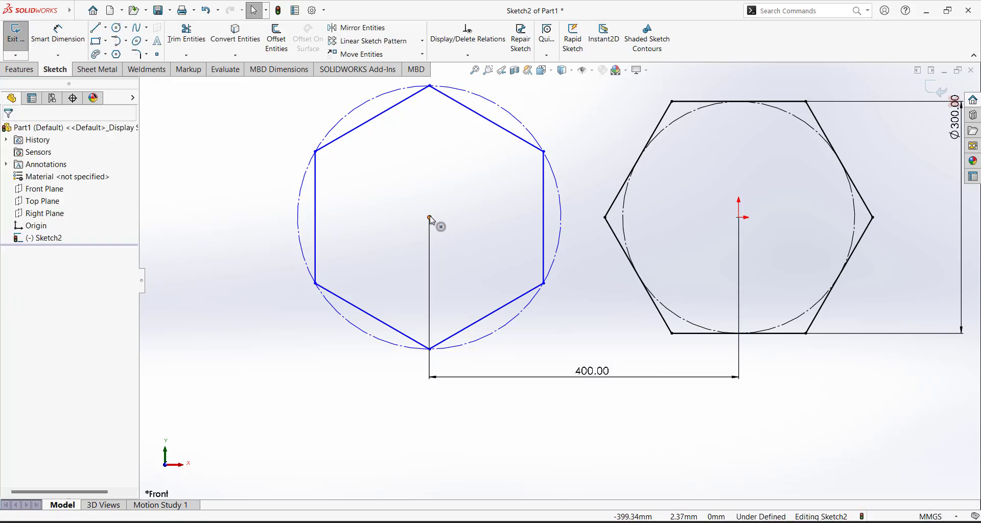
# Drag the left hexagon's centre to confirm it stays fixed in place
pyautogui.moveTo(430, 219); pyautogui.dragTo(495, 281)
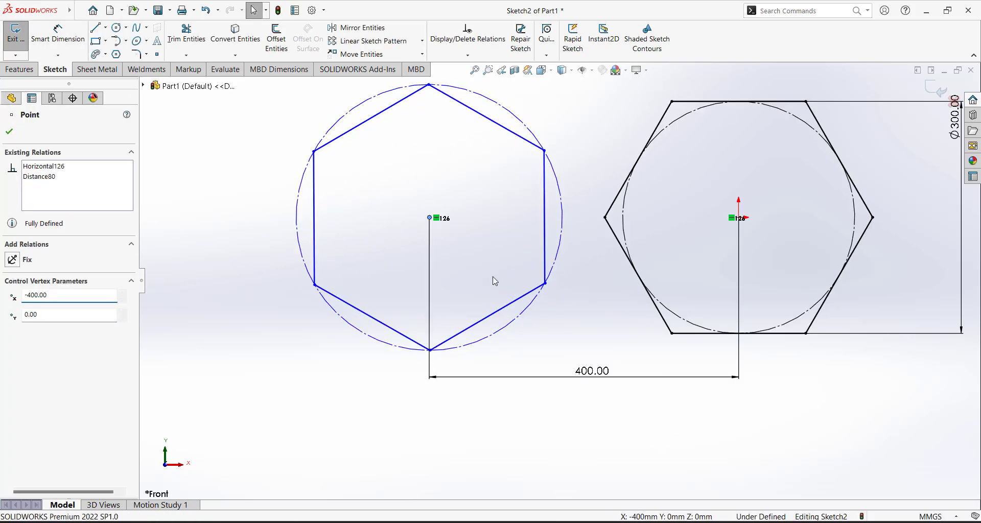
pyautogui.click(498, 287)
pyautogui.moveTo(258, 232); pyautogui.dragTo(267, 129, button='right')
pyautogui.scroll(3, 332, 203)
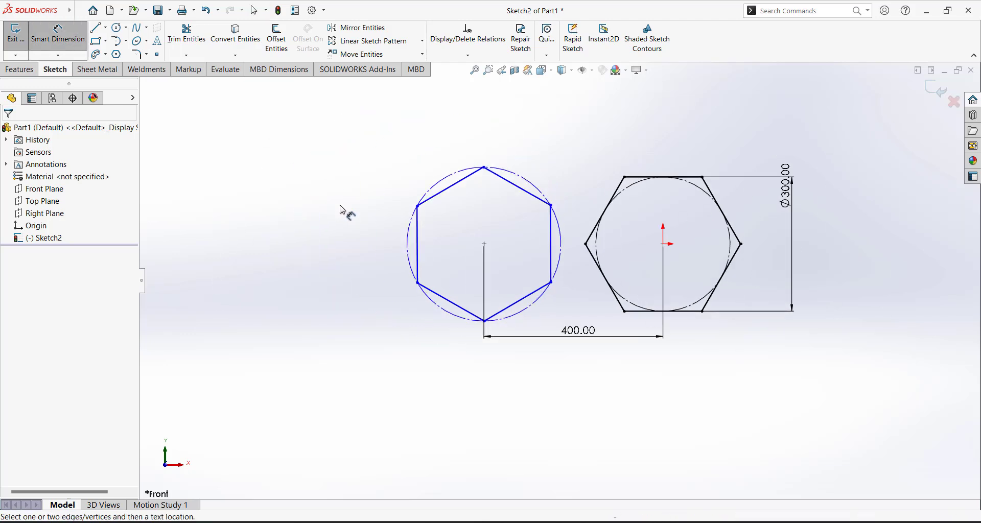
# Make the left hexagon's construction circle equal to the right one
pyautogui.press('Escape')
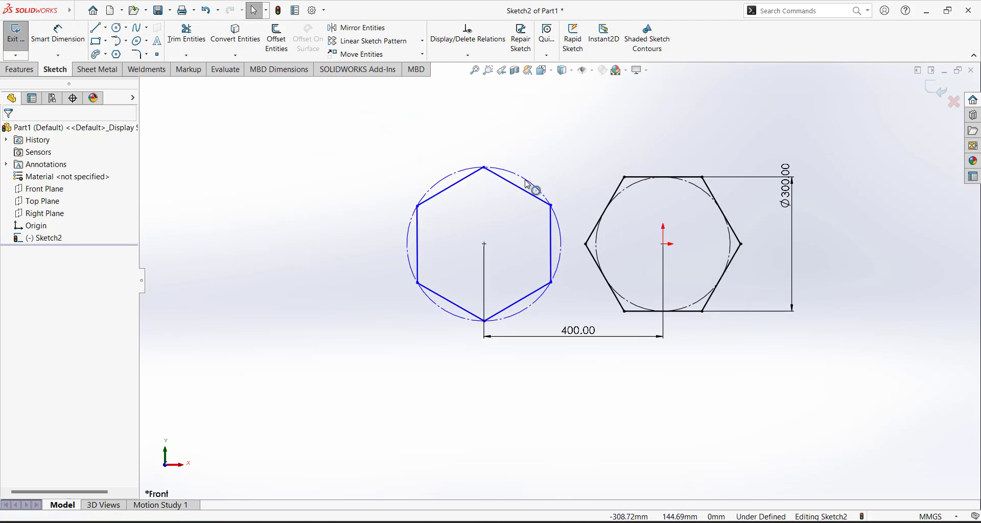
pyautogui.click(533, 187)
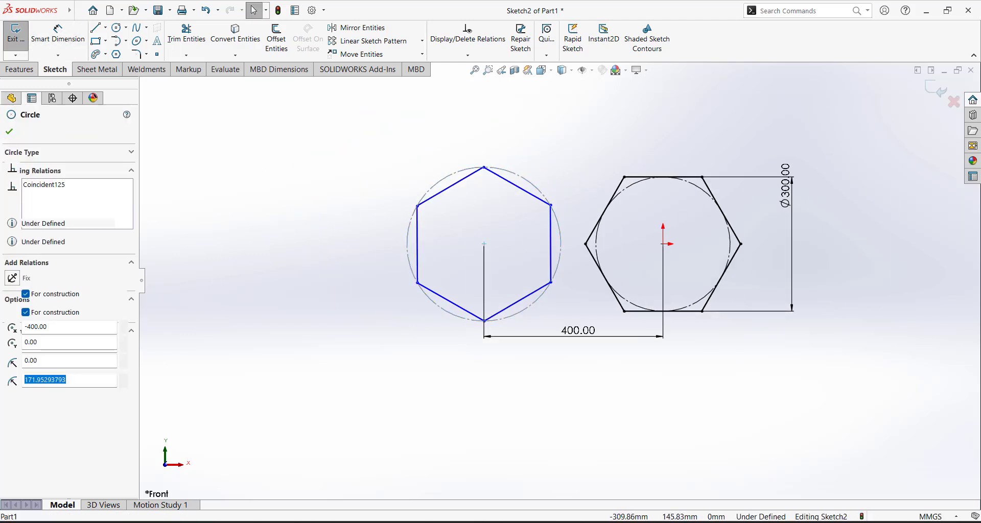
pyautogui.keyDown('ctrl'); pyautogui.click(636, 195); pyautogui.keyUp('ctrl')
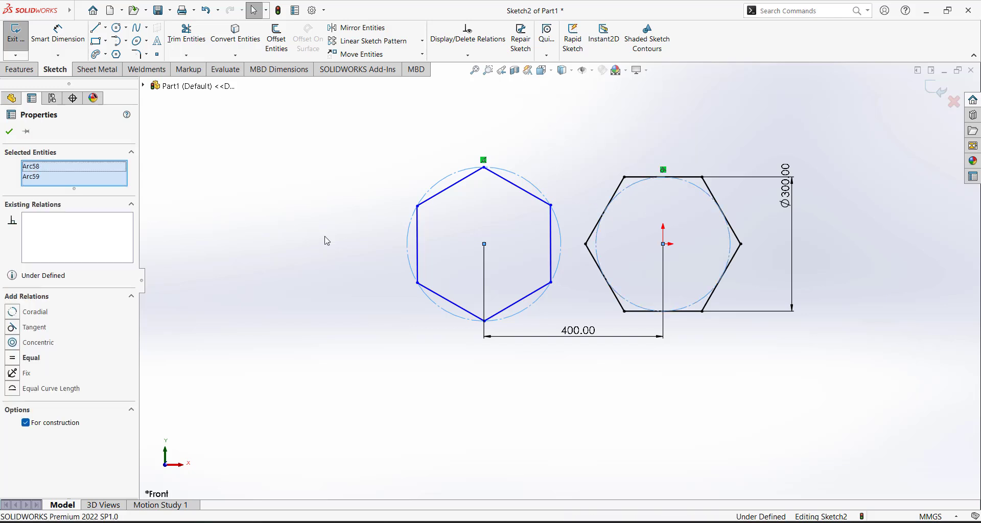
pyautogui.click(13, 362)
pyautogui.click(383, 268)
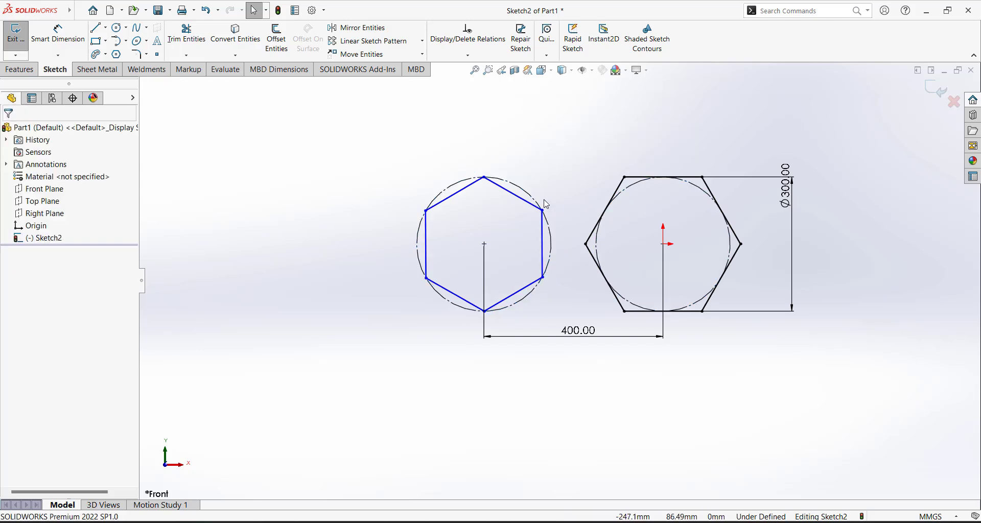
# Rotate the left hexagon and make its top edge horizontal
pyautogui.moveTo(543, 210); pyautogui.dragTo(548, 258)
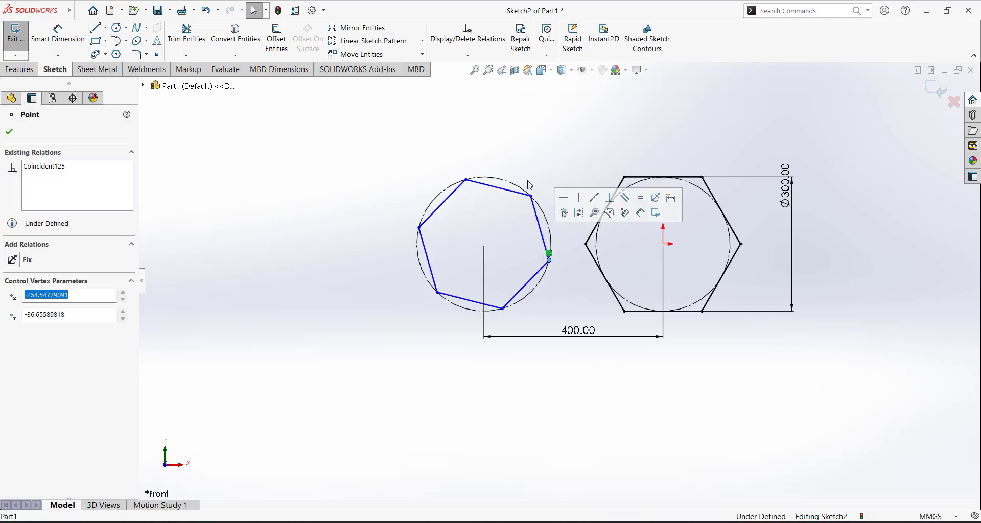
pyautogui.click(529, 185)
pyautogui.scroll(-3, 517, 210)
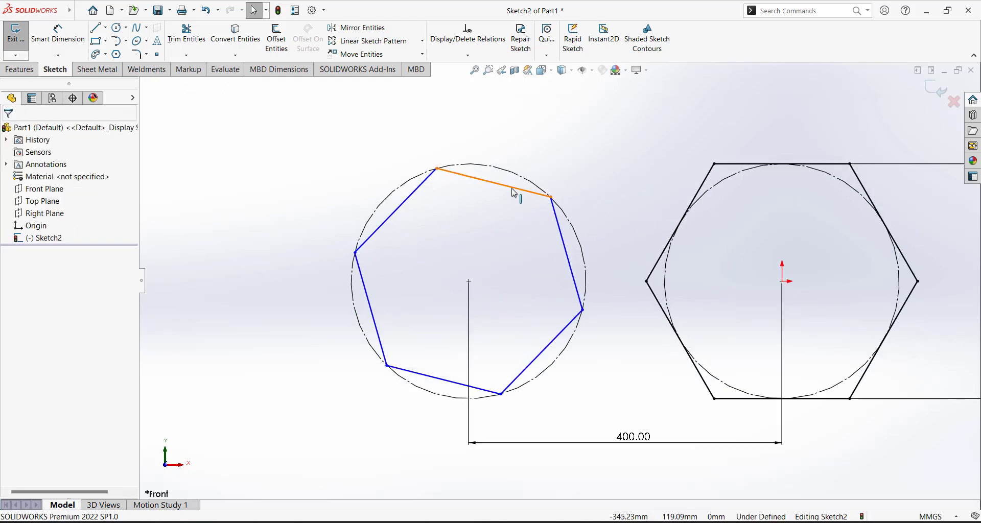
pyautogui.click(514, 192)
pyautogui.click(541, 146)
pyautogui.click(515, 122)
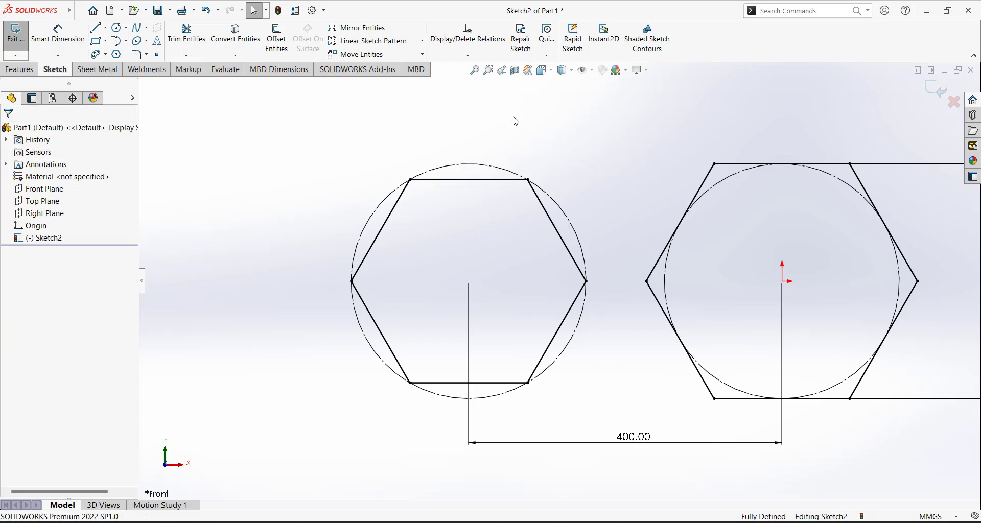
pyautogui.scroll(4, 478, 200)
pyautogui.scroll(-2, 592, 220)
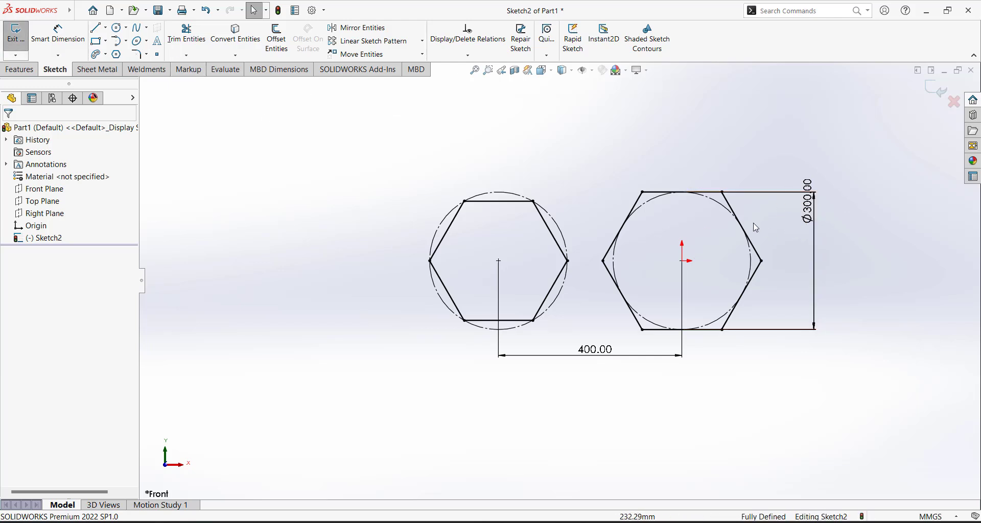
# Start a dimension from the origin to the hexagon's top edge, then cancel it
pyautogui.click(60, 41)
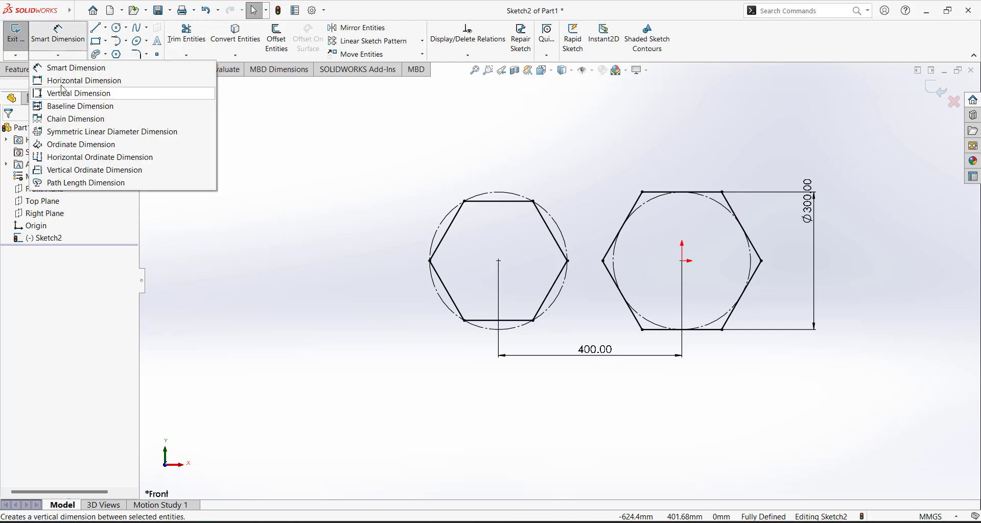
pyautogui.click(72, 67)
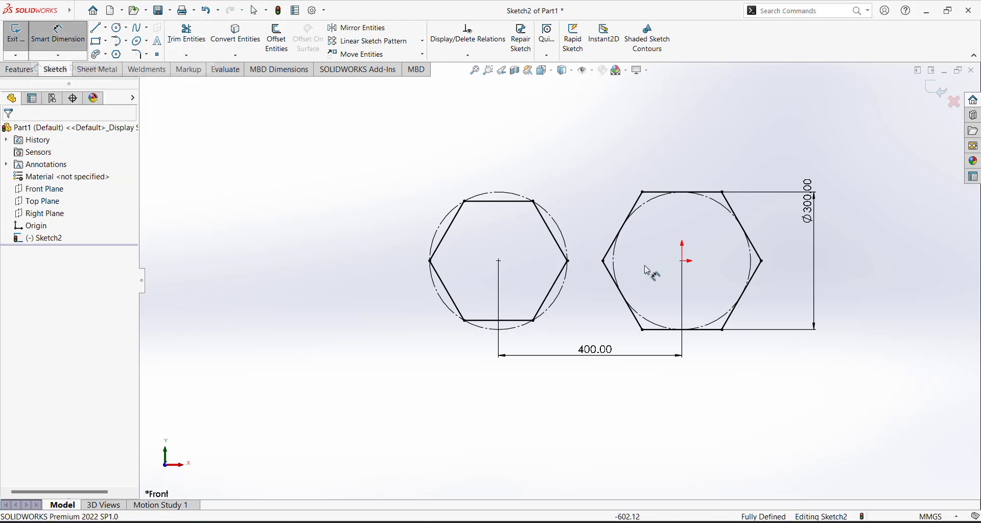
pyautogui.click(683, 262)
pyautogui.click(679, 192)
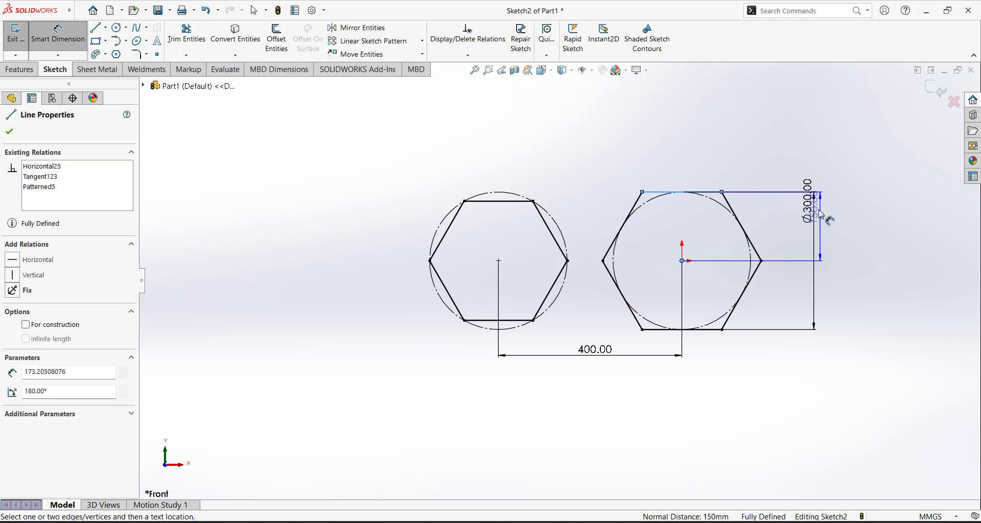
pyautogui.press('Escape')
pyautogui.press('Escape')
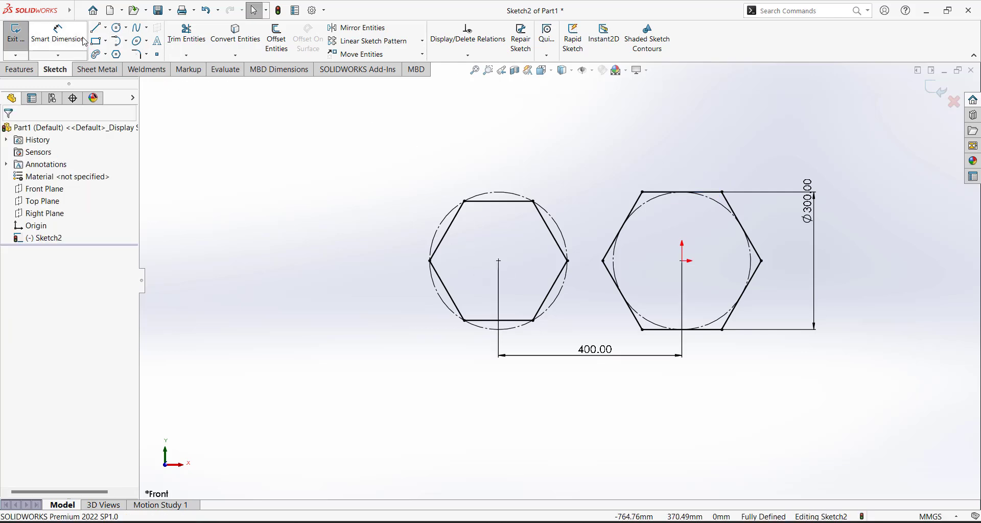
# Try a centre-to-top-left-vertex dimension on the left hexagon and cancel it
pyautogui.click(58, 35)
pyautogui.click(499, 262)
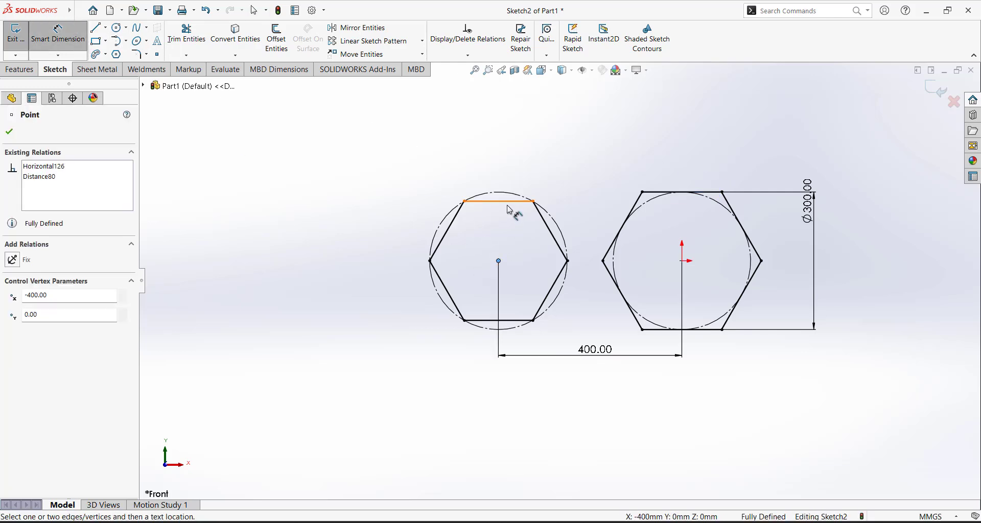
pyautogui.click(464, 201)
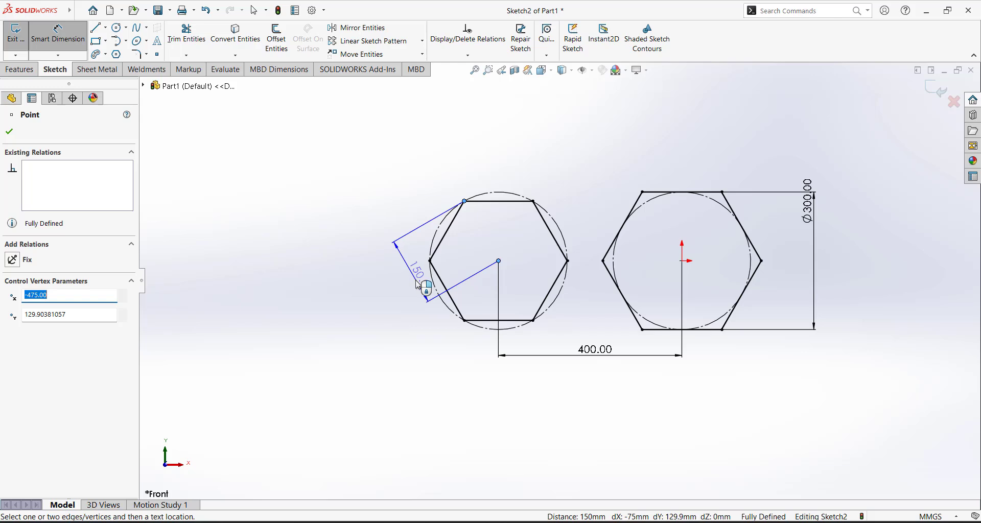
pyautogui.press('Escape')
pyautogui.press('Escape')
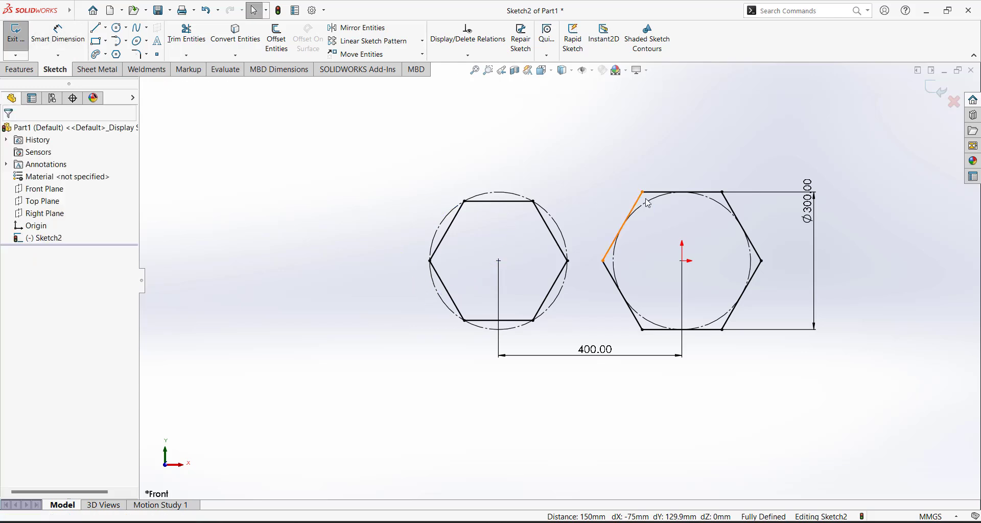
pyautogui.scroll(3, 560, 281)
# Draw a center rectangle with its centre on the origin
pyautogui.scroll(-3, 609, 284)
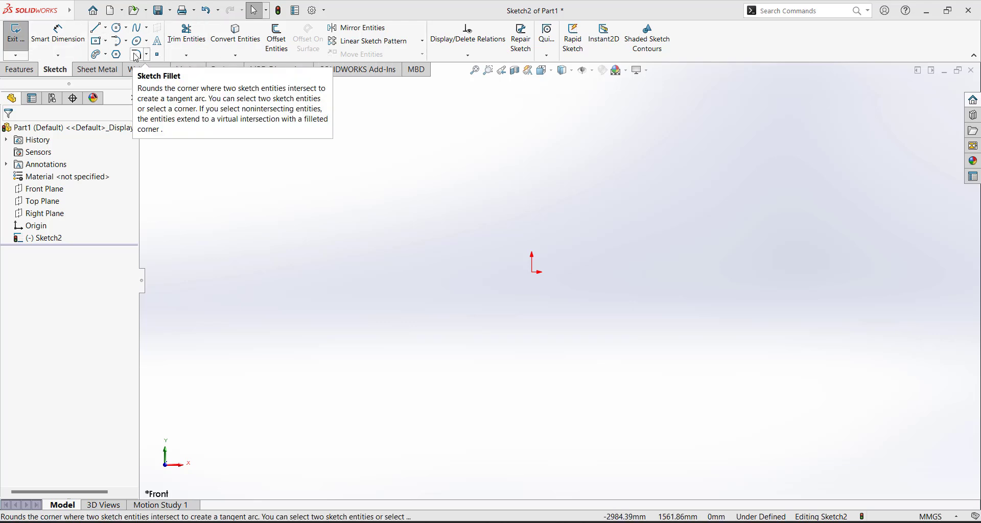
pyautogui.click(108, 43)
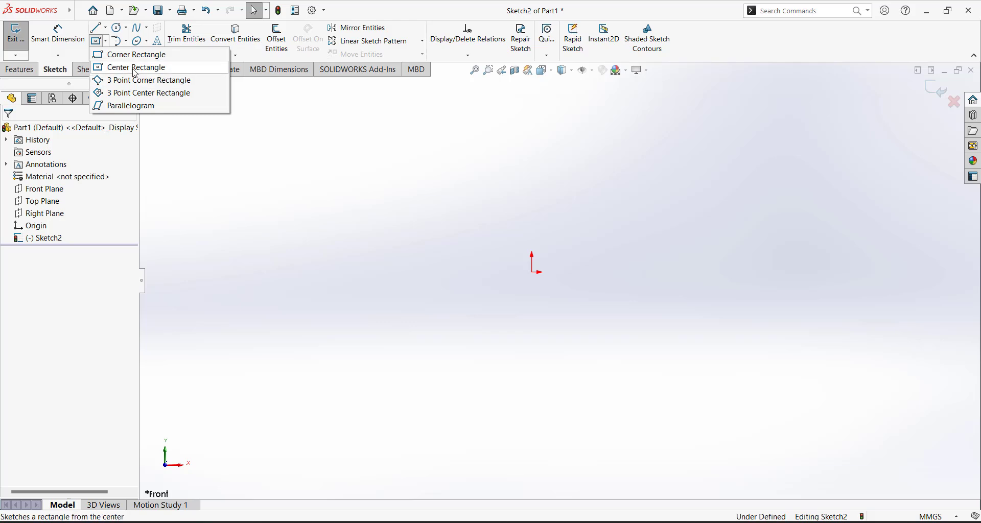
pyautogui.click(128, 66)
pyautogui.click(532, 272)
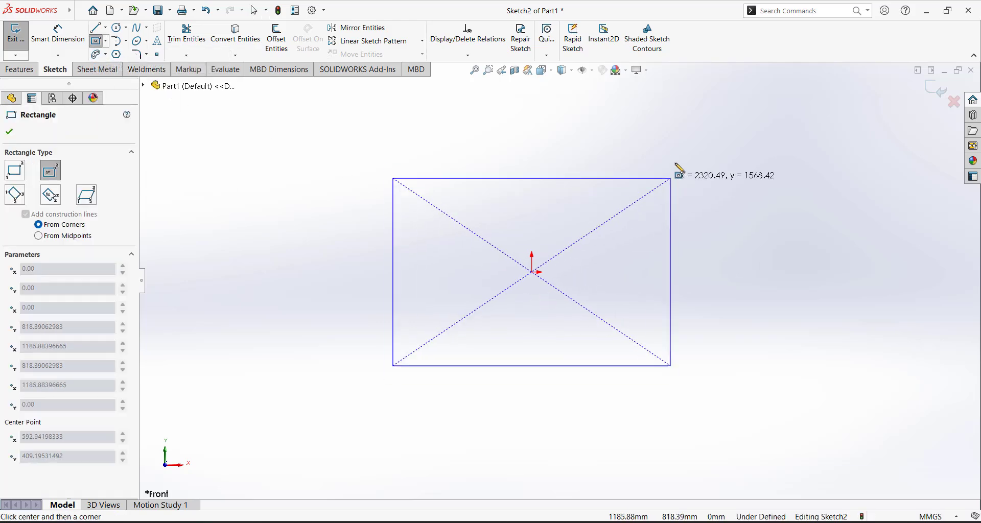
pyautogui.click(676, 156)
pyautogui.press('Escape')
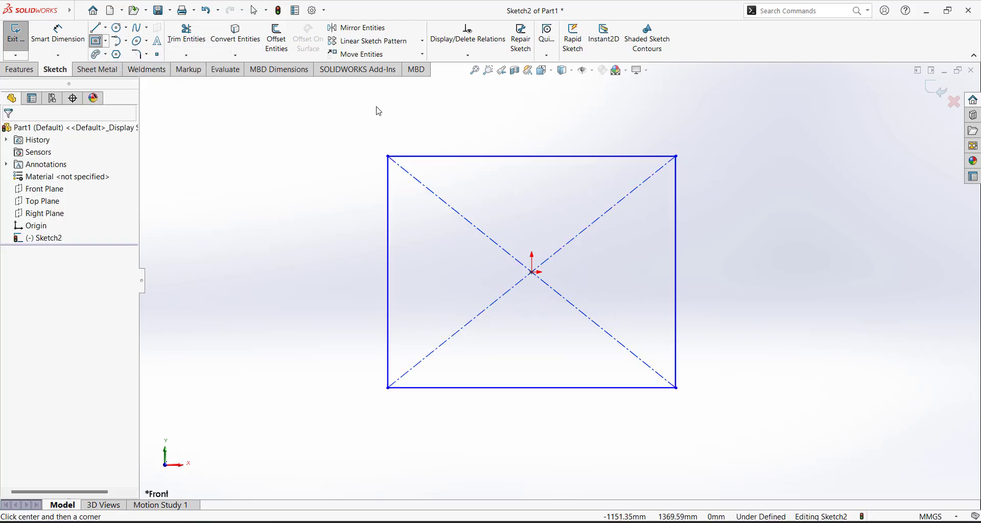
# Dimension the rectangle's width to 2500 mm
pyautogui.click(52, 39)
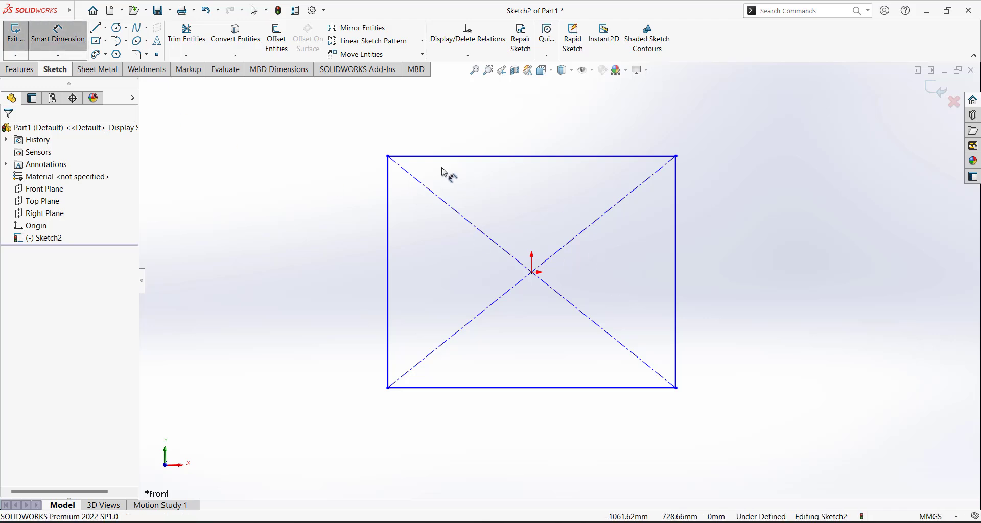
pyautogui.click(388, 187)
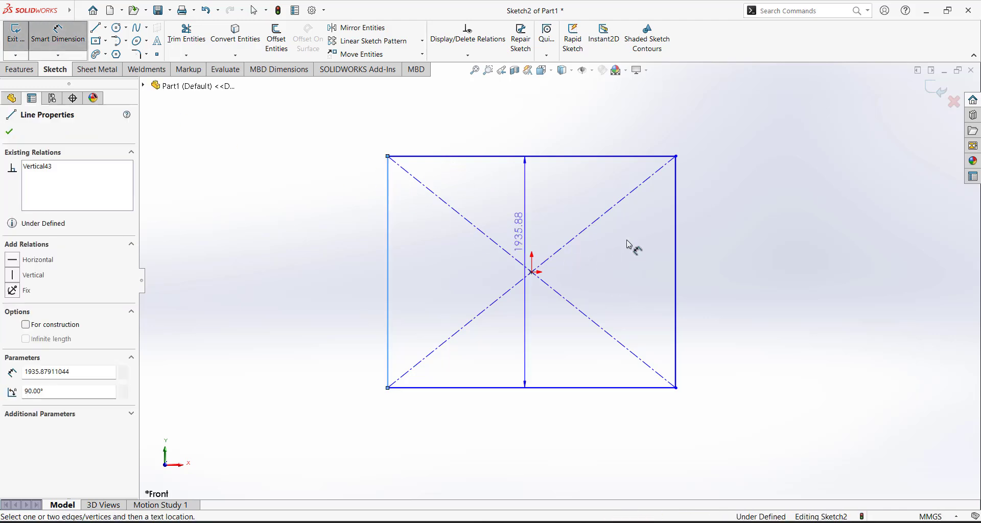
pyautogui.click(676, 228)
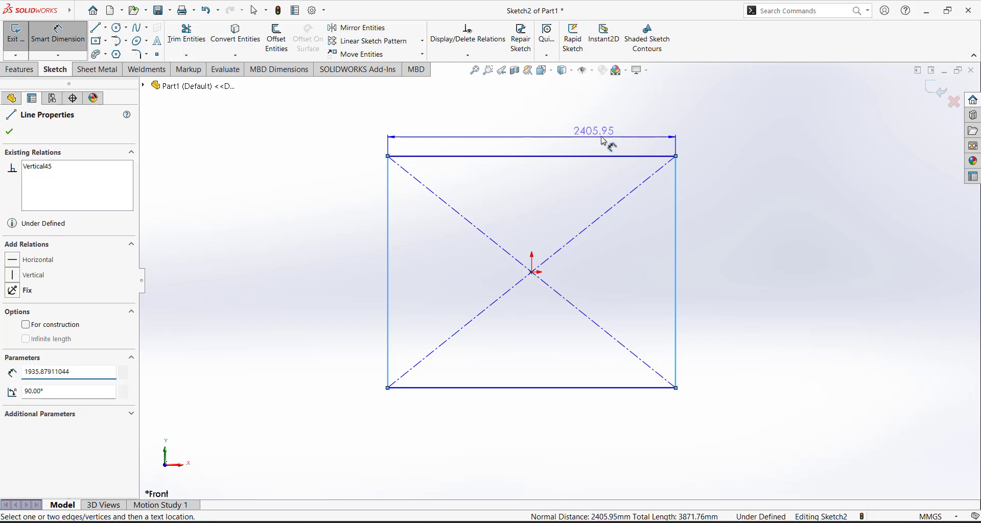
pyautogui.click(670, 136)
pyautogui.write('2500')
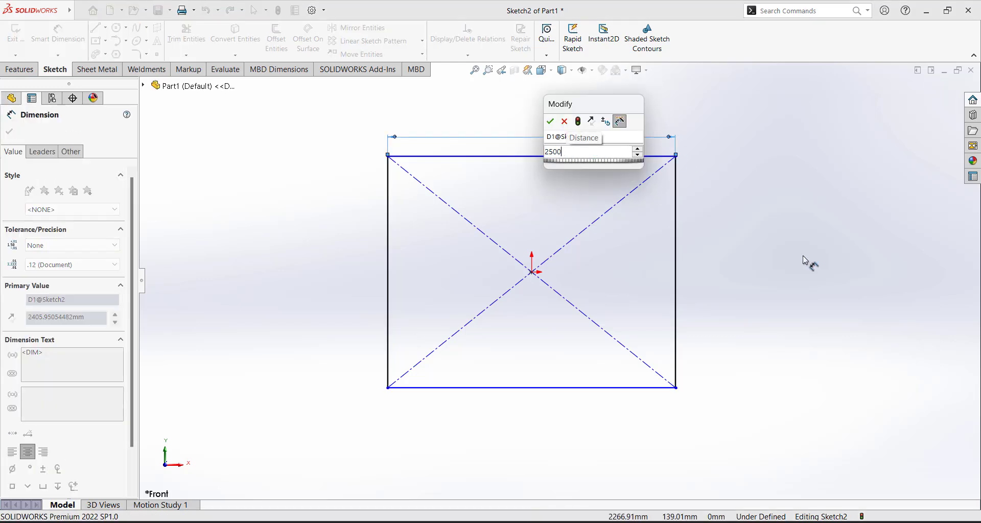
pyautogui.press('Return')
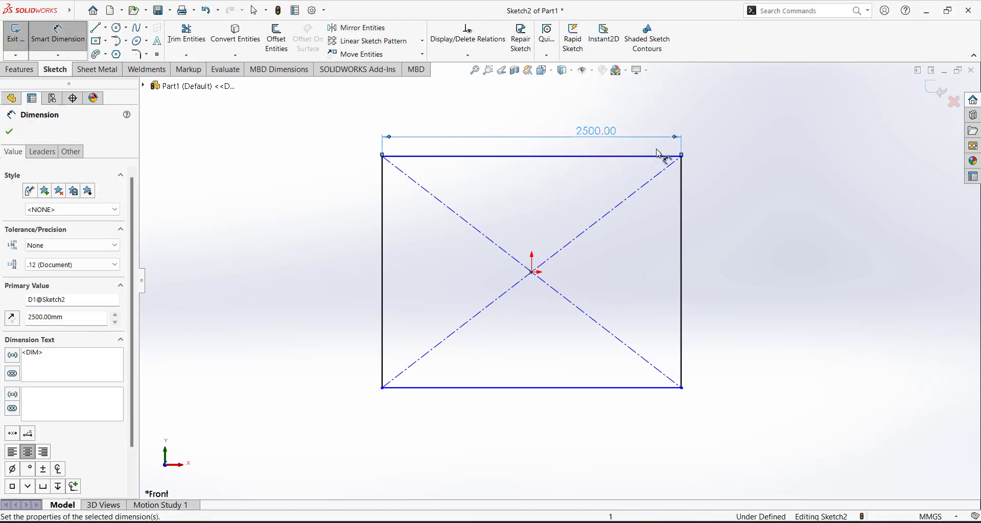
# Dimension the rectangle's height, changing 1935.88 to 1800 mm
pyautogui.click(654, 156)
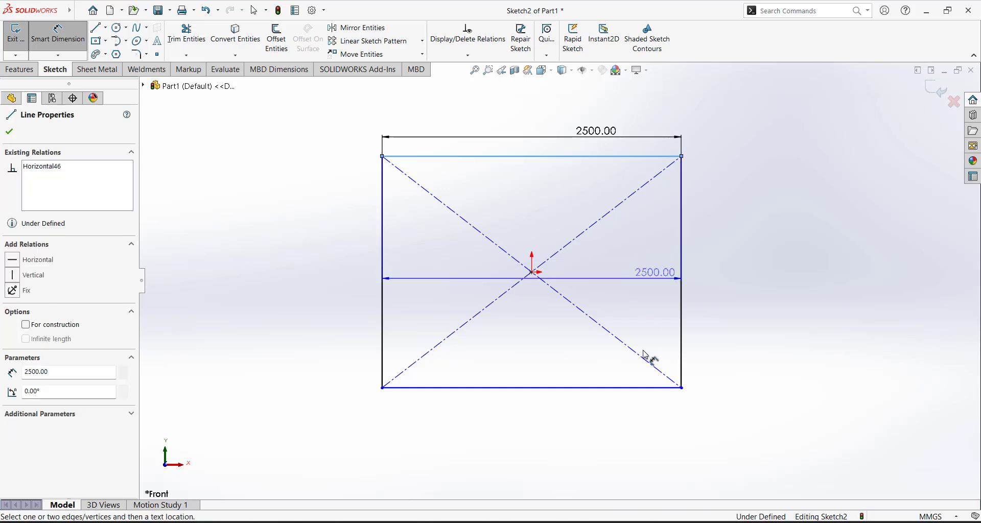
pyautogui.click(638, 389)
pyautogui.click(720, 266)
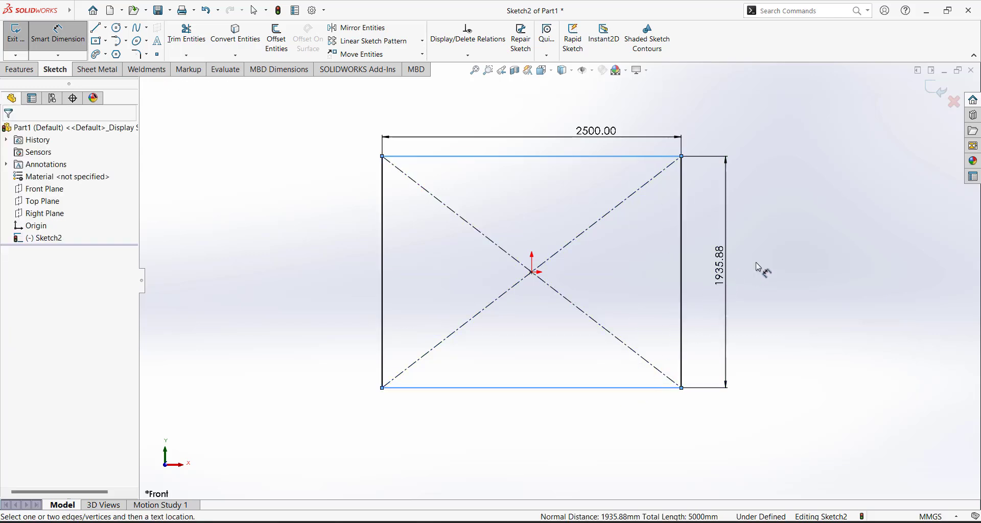
pyautogui.click(684, 252)
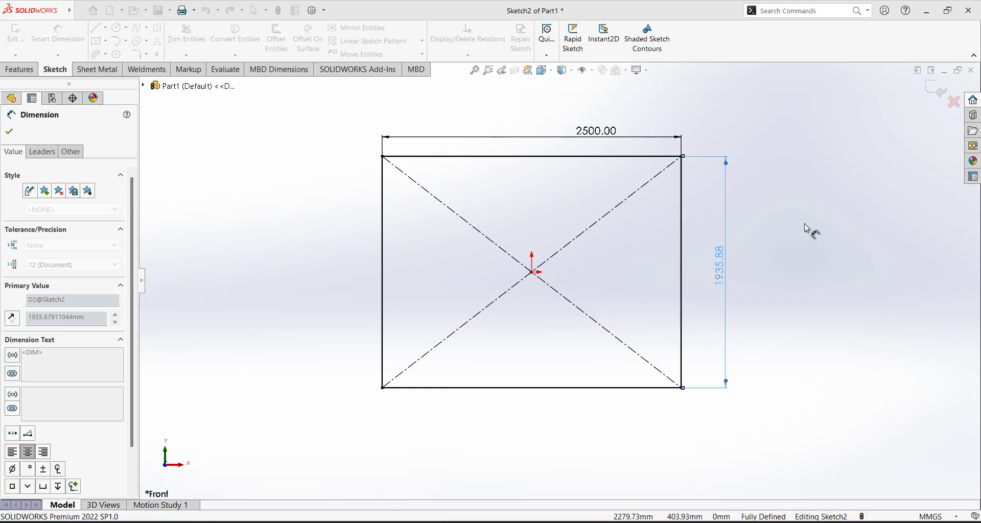
pyautogui.doubleClick(725, 275)
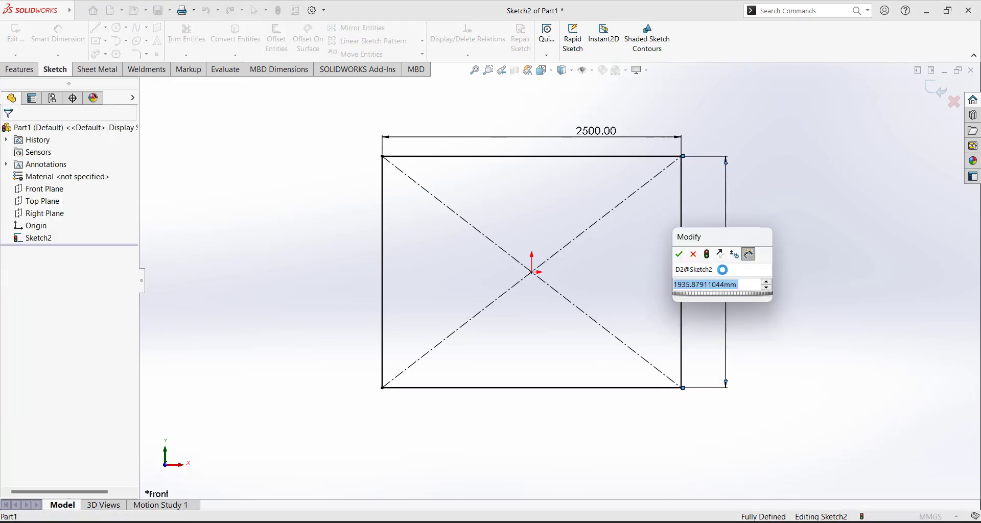
pyautogui.write('180')
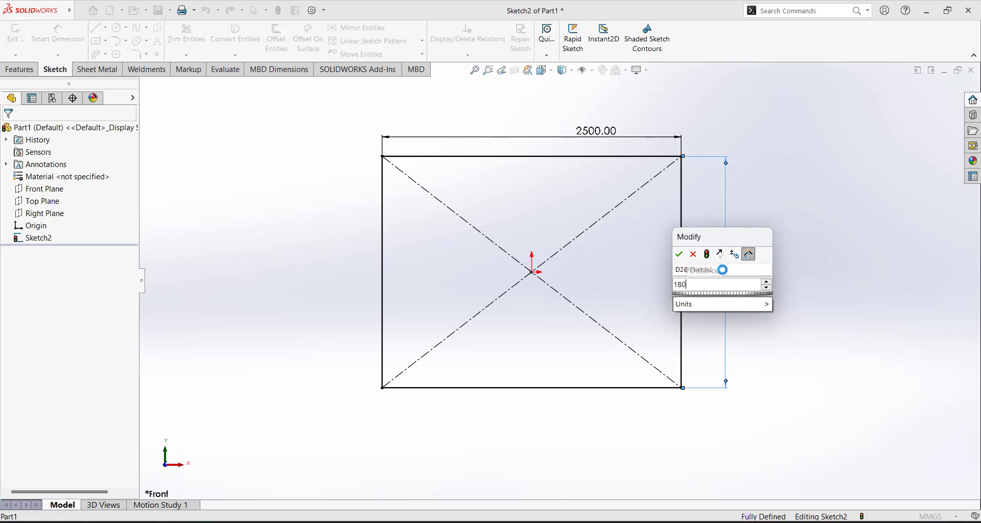
pyautogui.write('0')
pyautogui.press('Return')
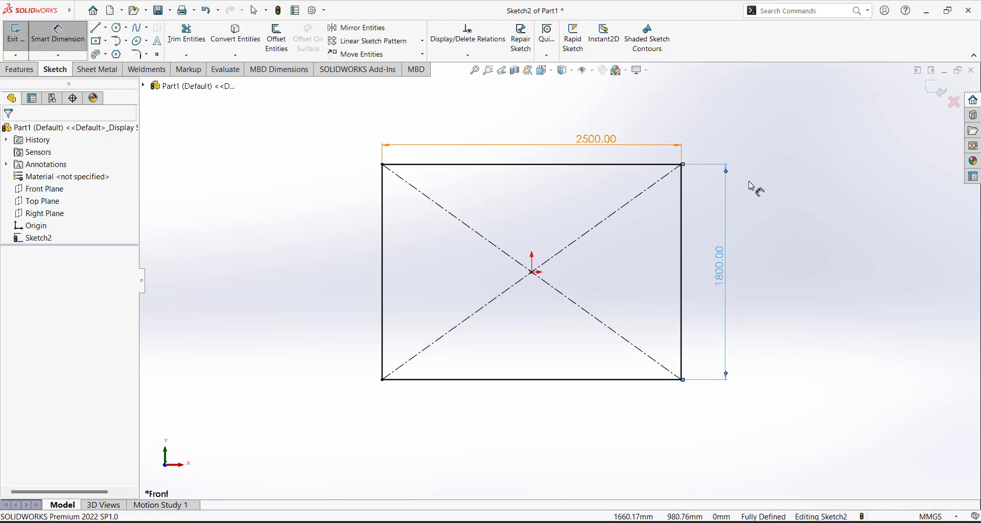
pyautogui.press('Escape')
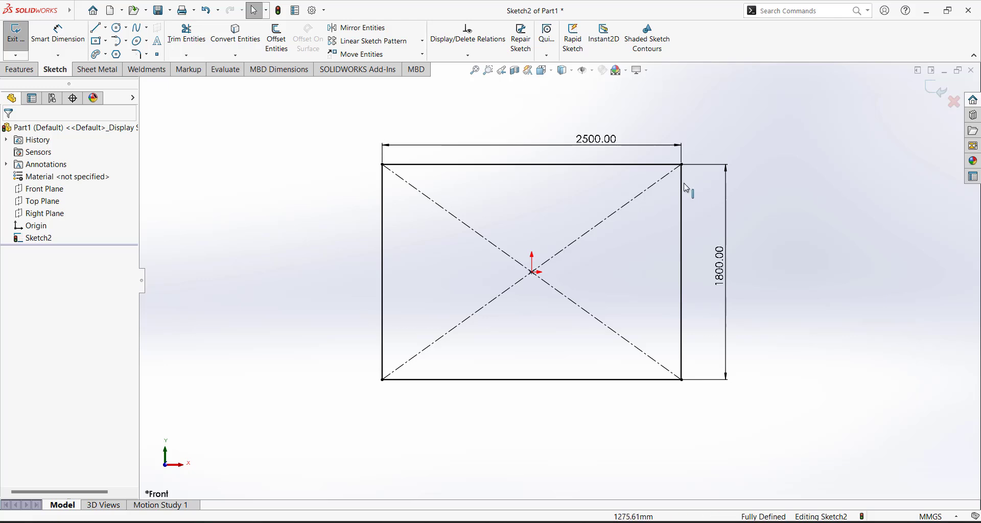
pyautogui.scroll(3, 717, 148)
pyautogui.scroll(-4, 700, 177)
pyautogui.scroll(2, 654, 245)
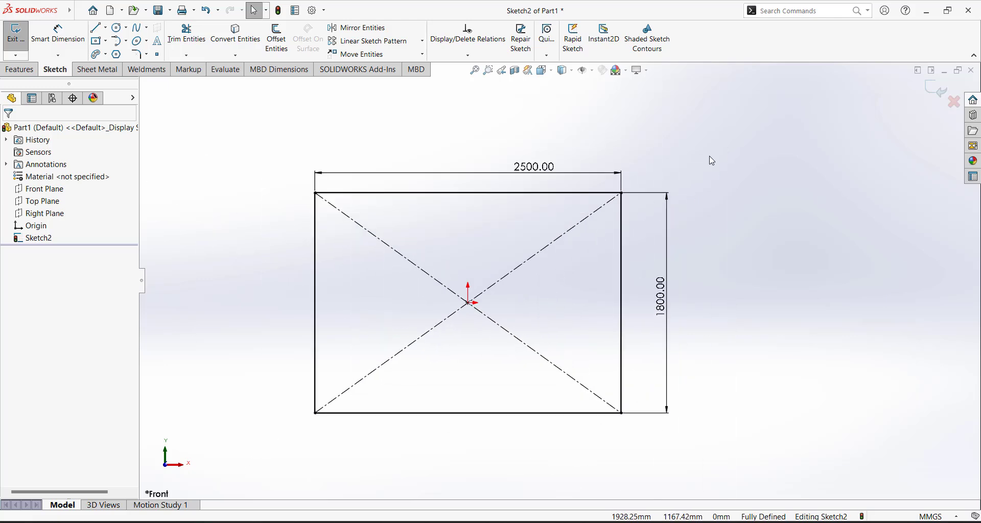
# Fillet the rectangle's top-left and top-right corners with a 200 mm radius
pyautogui.click(138, 55)
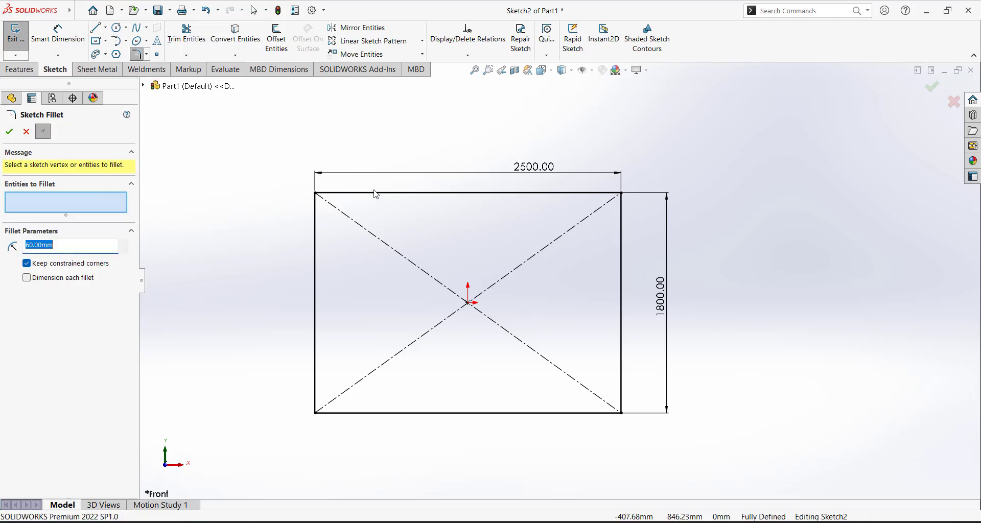
pyautogui.click(315, 194)
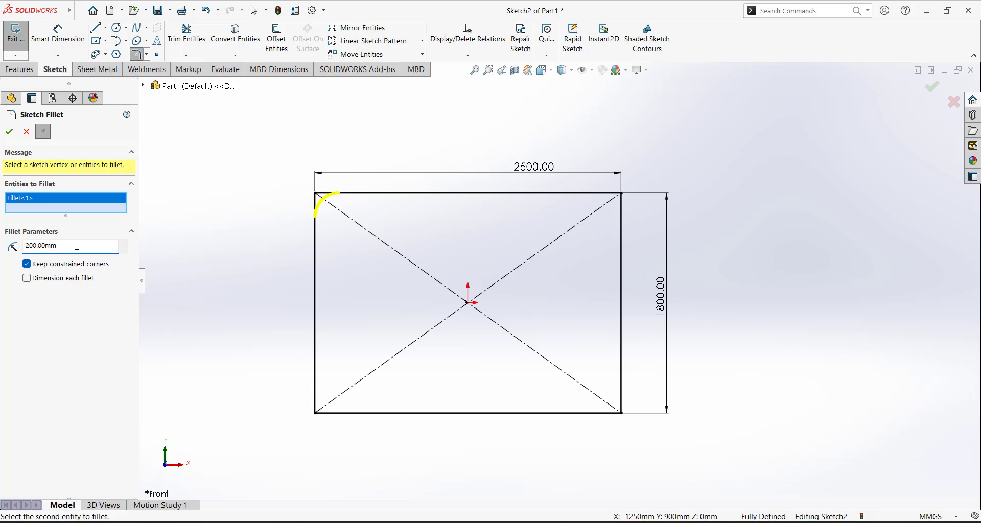
pyautogui.click(622, 194)
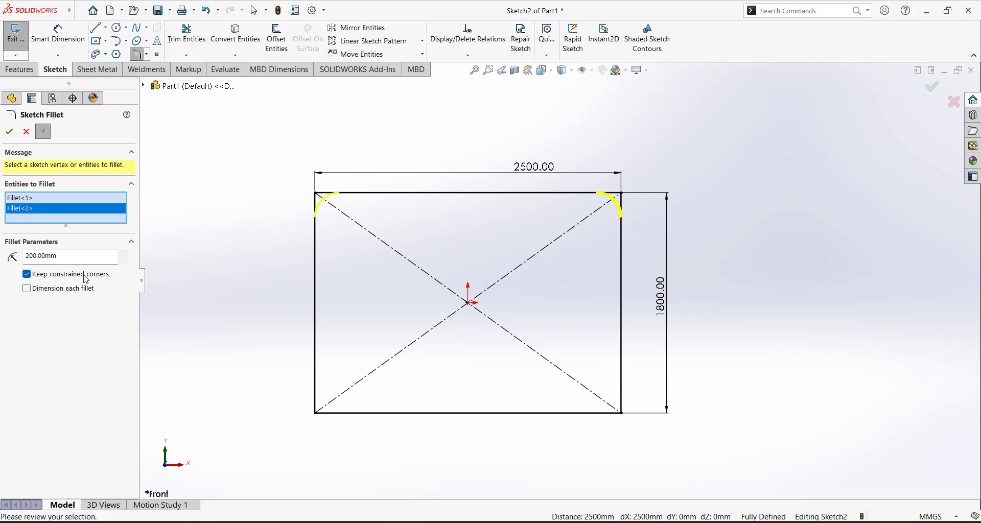
pyautogui.click(11, 133)
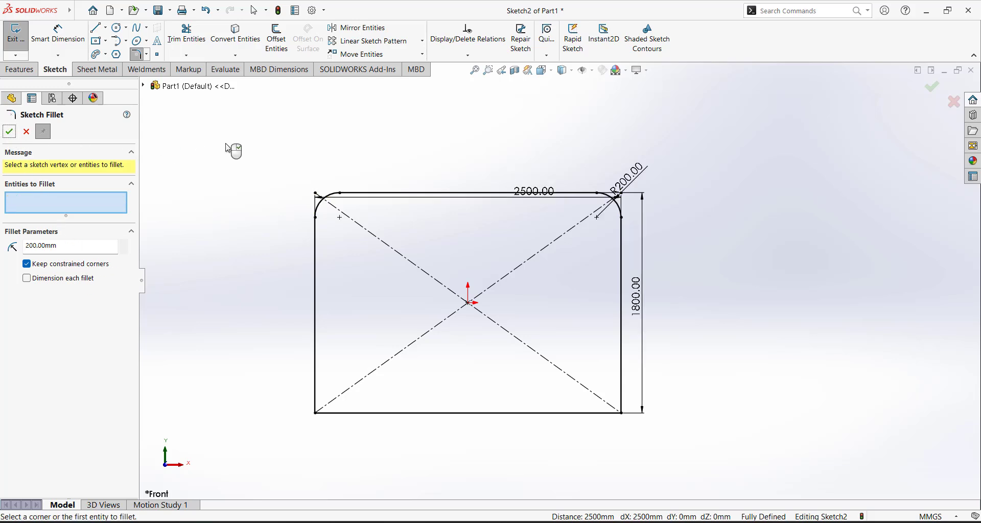
pyautogui.click(6, 131)
# Move the 2500.00 width and R200.00 labels to clearer positions
pyautogui.moveTo(533, 190); pyautogui.dragTo(526, 149)
pyautogui.moveTo(627, 178); pyautogui.dragTo(668, 167)
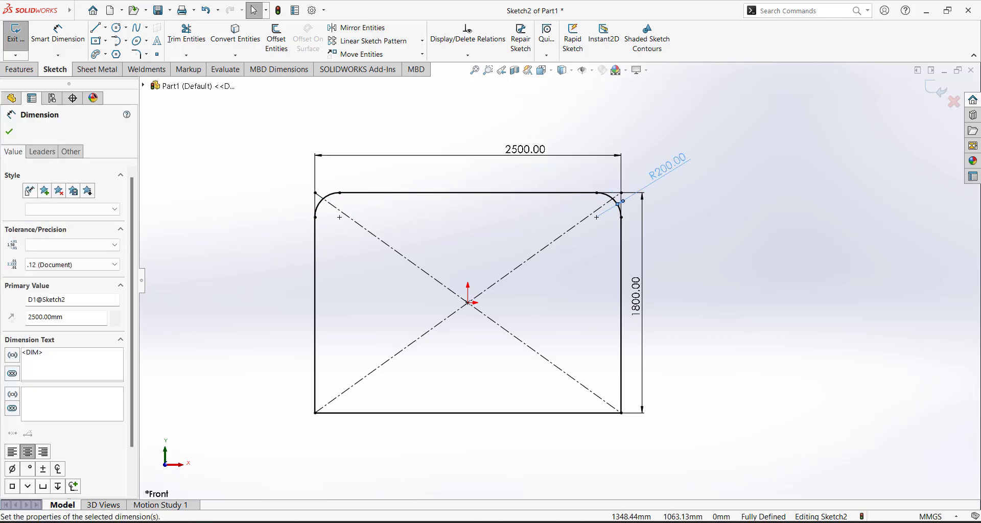
pyautogui.click(716, 219)
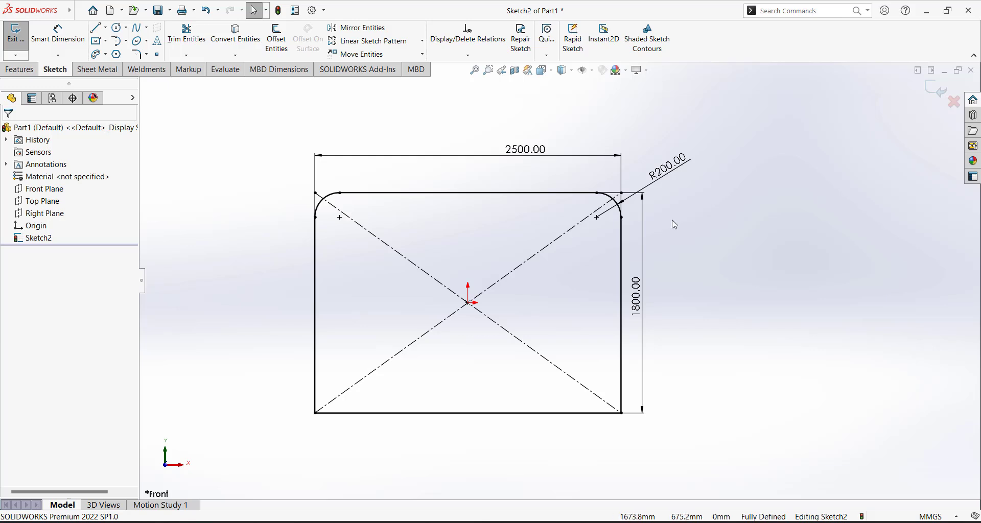
# Re-enter 200 mm for the top fillet's radius dimension
pyautogui.scroll(-2, 655, 200)
pyautogui.scroll(3, 558, 281)
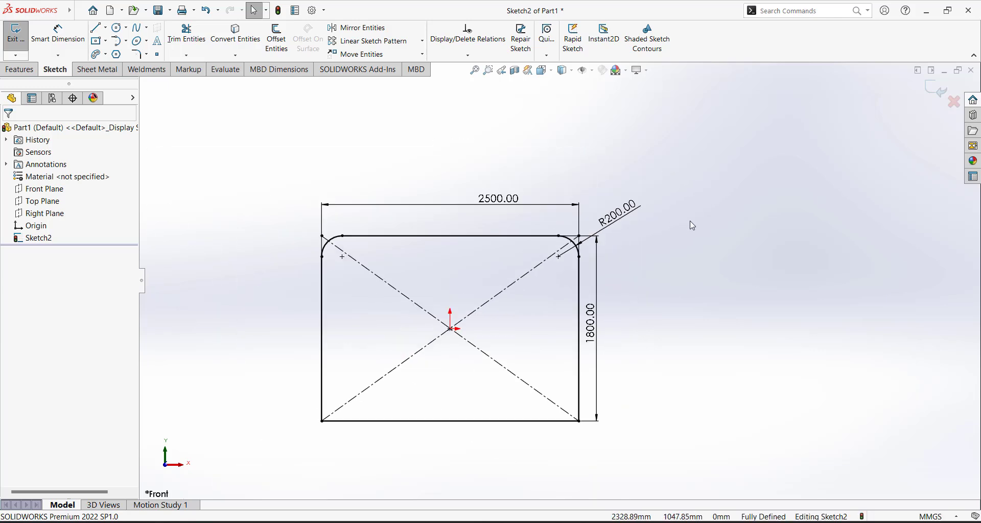
pyautogui.doubleClick(620, 219)
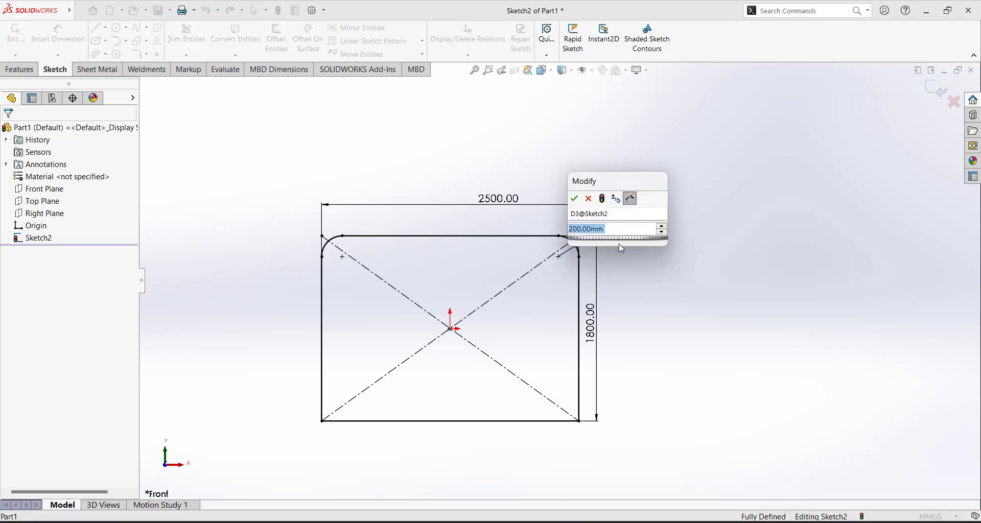
pyautogui.write('200')
pyautogui.press('Return')
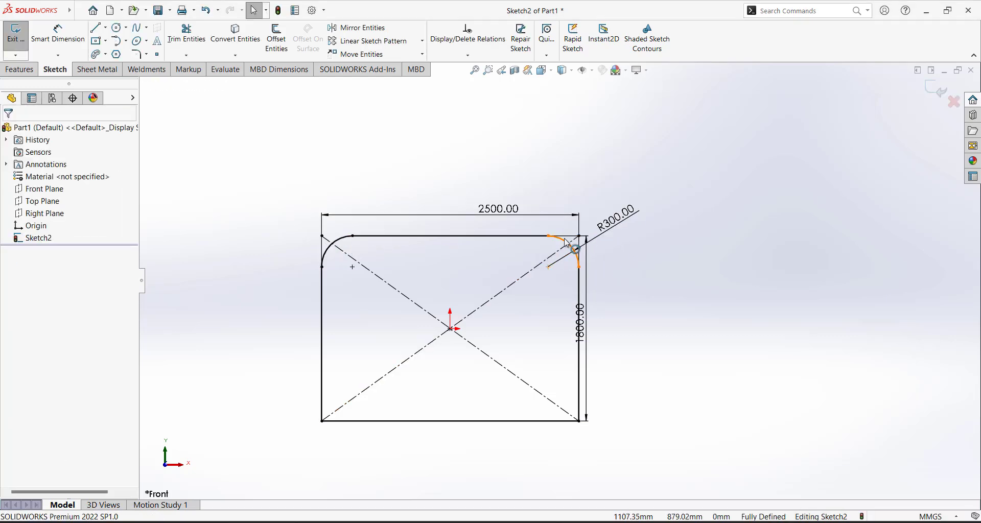
# Move the 1800 height dimension out to the right of the rectangle
pyautogui.scroll(3, 565, 244)
pyautogui.scroll(-5, 543, 280)
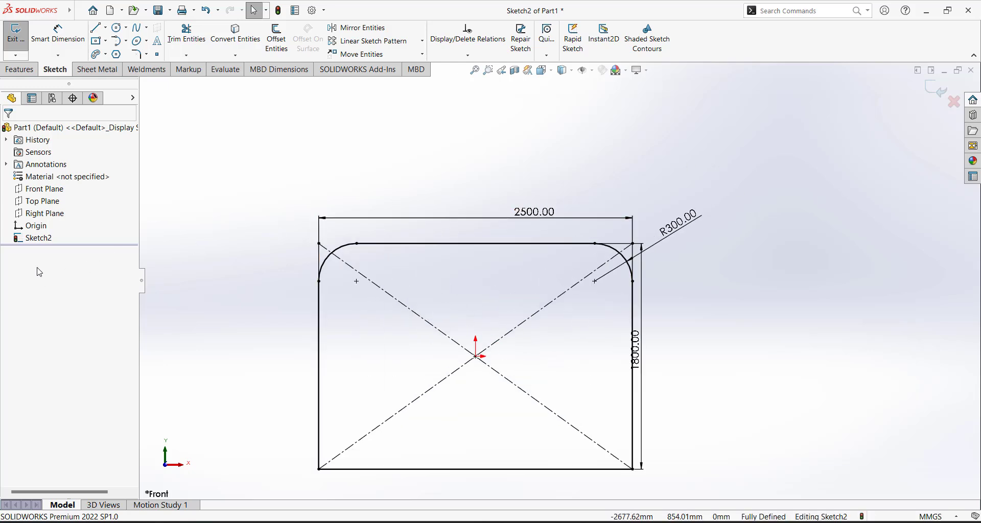
pyautogui.scroll(4, 412, 252)
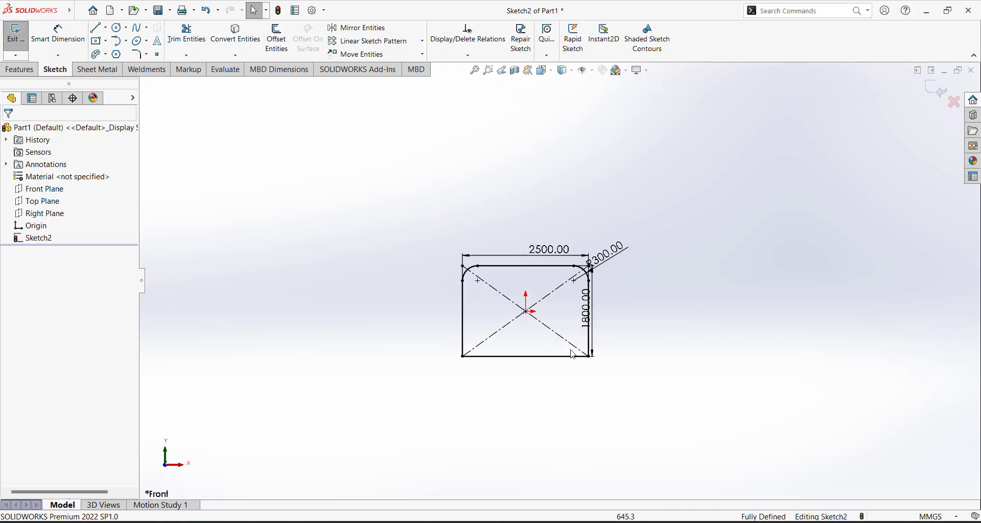
pyautogui.scroll(-3, 714, 261)
pyautogui.moveTo(607, 271); pyautogui.dragTo(655, 270)
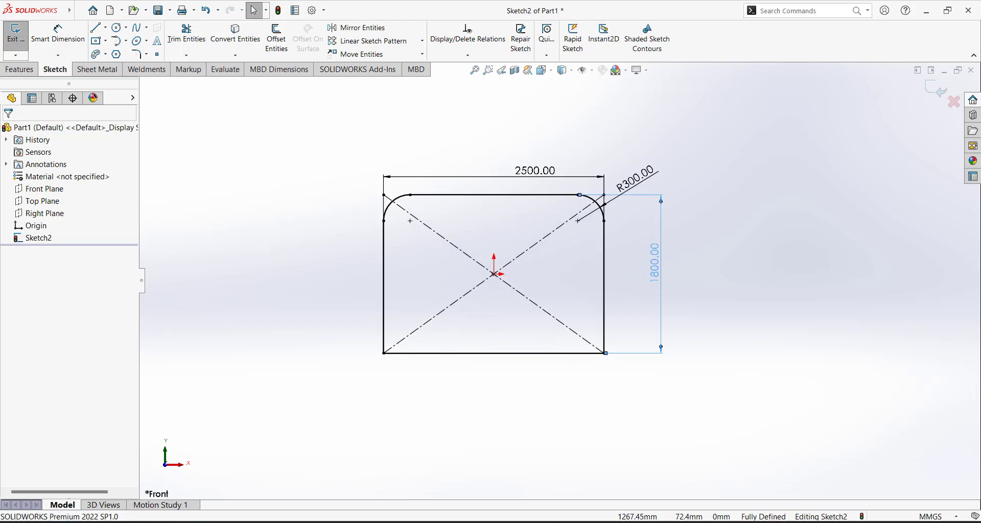
pyautogui.click(139, 55)
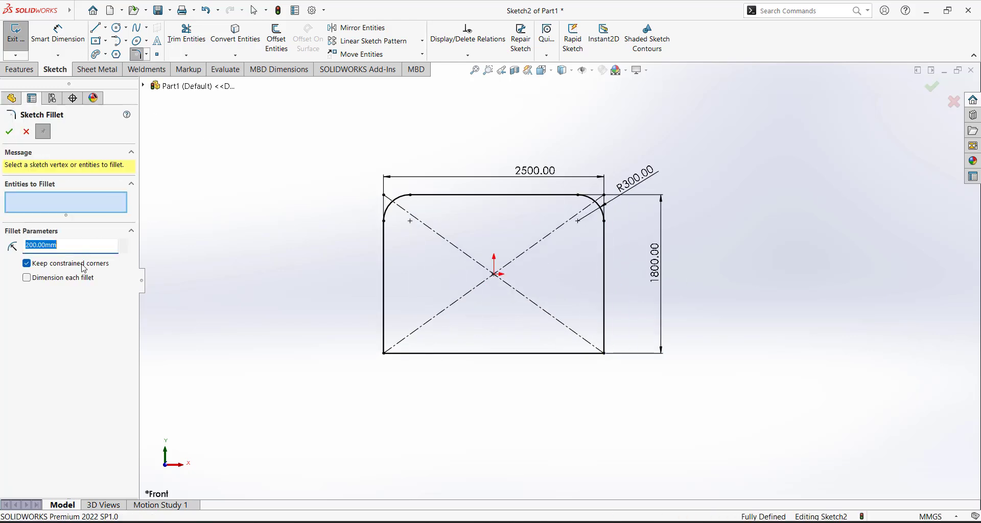
# Fillet both bottom corners at 200 mm, dimensioning each fillet
pyautogui.click(27, 278)
pyautogui.click(384, 352)
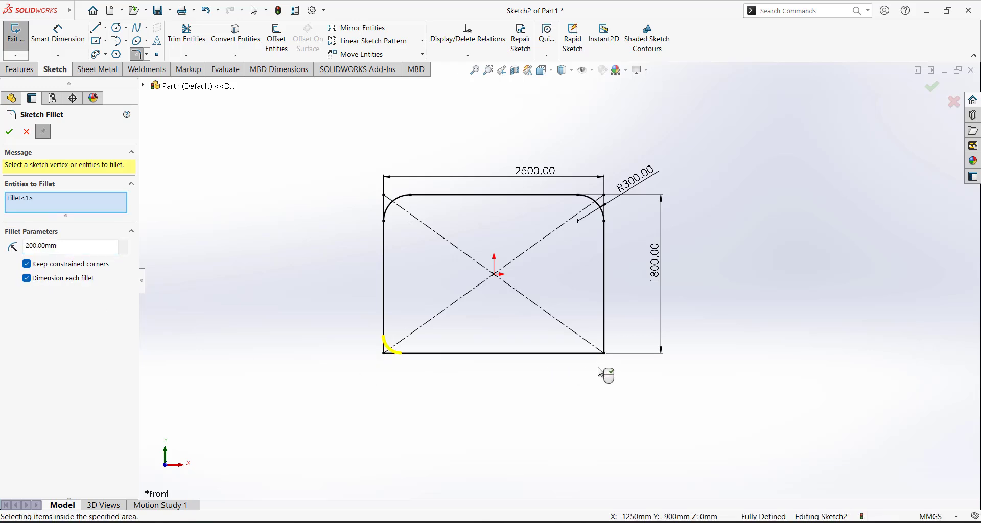
pyautogui.click(604, 353)
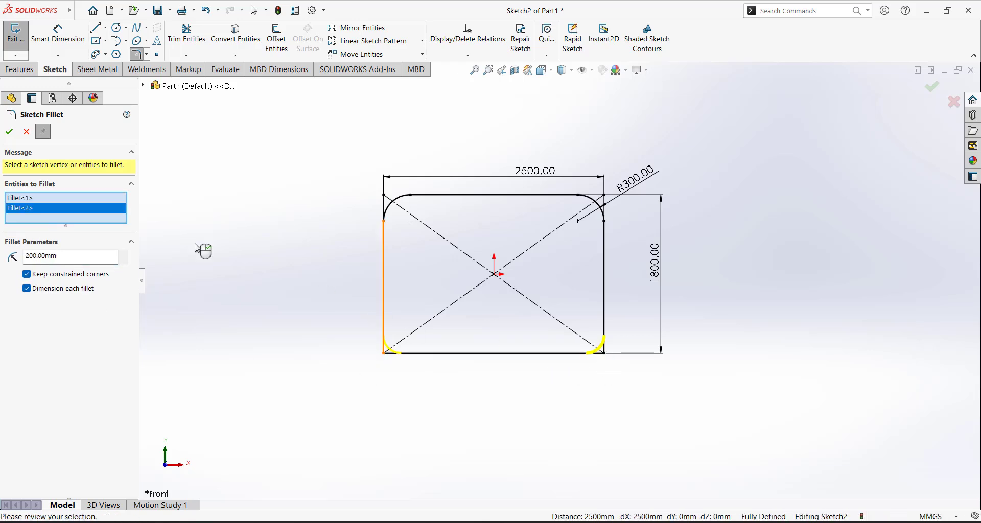
pyautogui.click(9, 132)
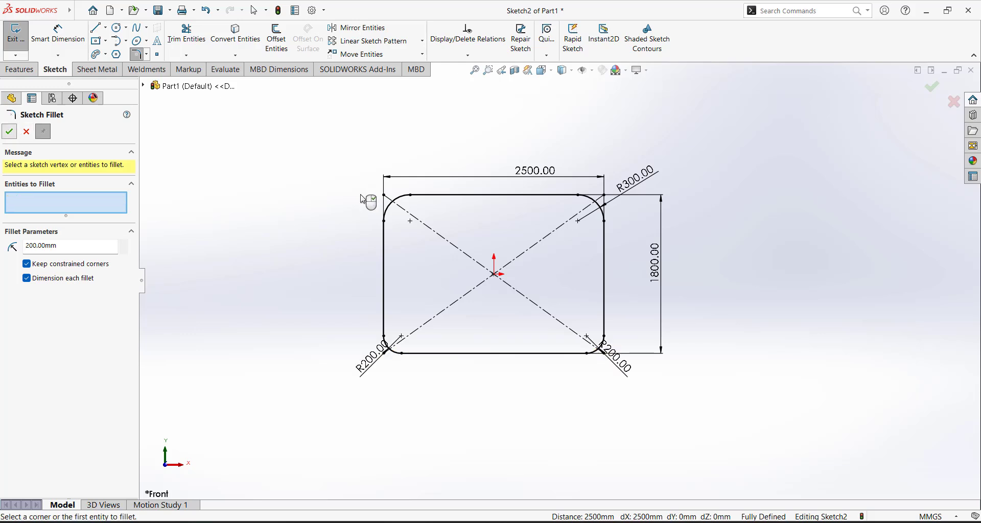
pyautogui.click(9, 132)
# Drag the two bottom R200.00 labels outside the sketch
pyautogui.moveTo(364, 351); pyautogui.dragTo(324, 390)
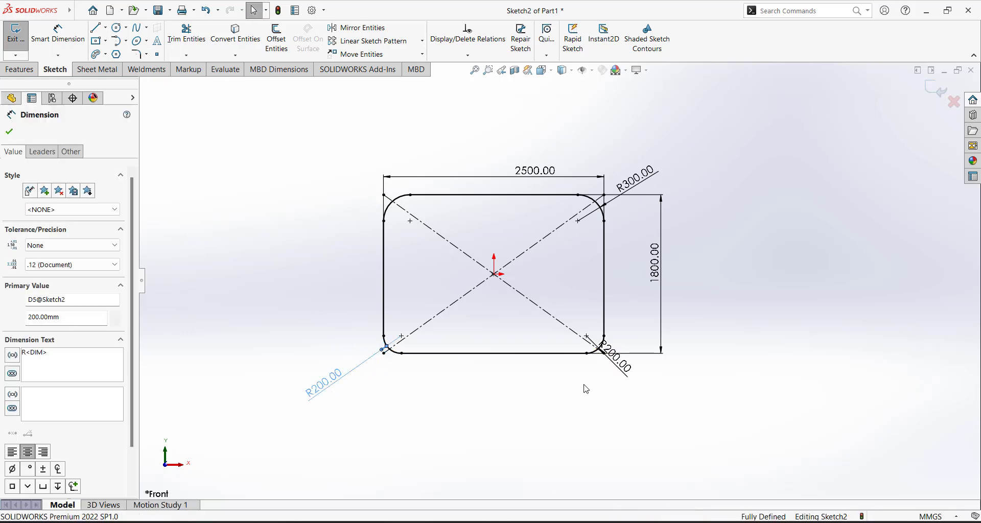
pyautogui.moveTo(617, 357); pyautogui.dragTo(691, 384)
pyautogui.click(691, 385)
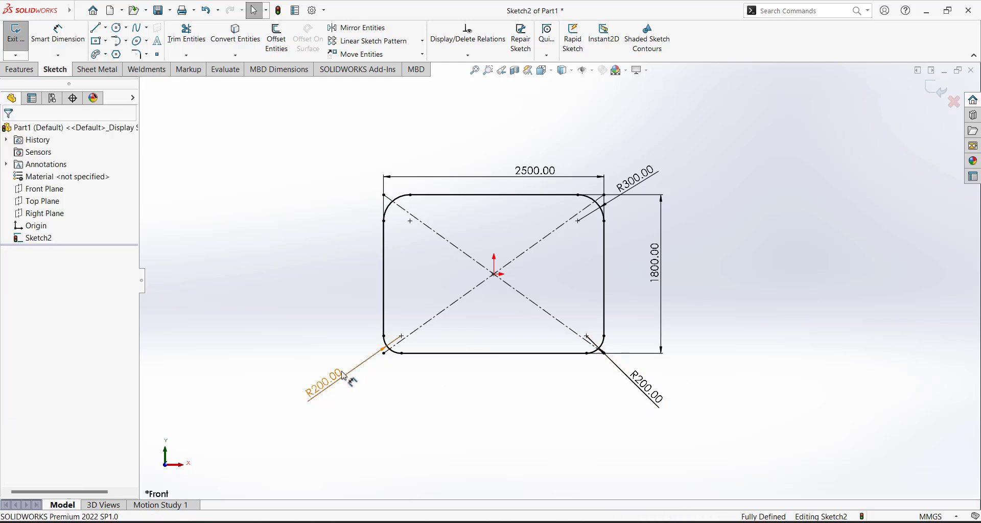
# Change the bottom-left fillet radius from 200 to 400 mm
pyautogui.doubleClick(327, 384)
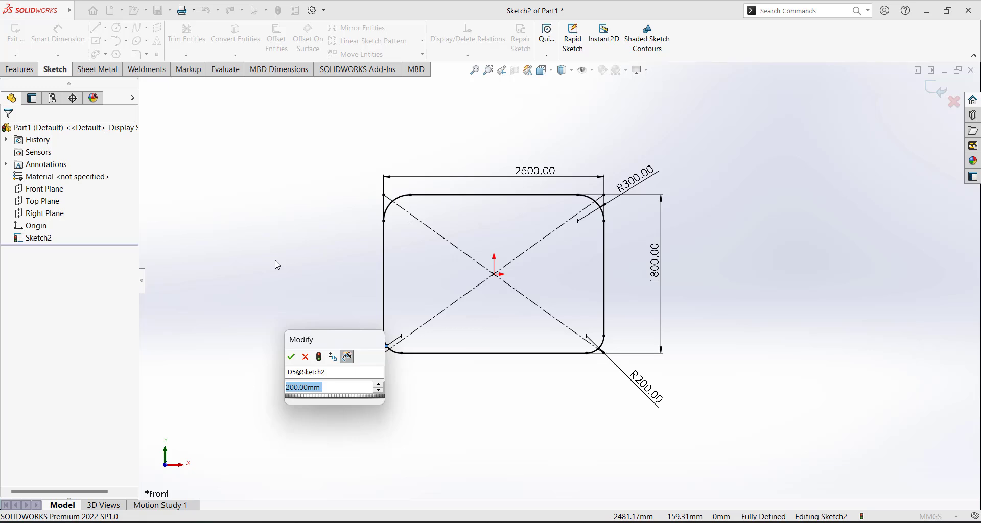
pyautogui.write('400')
pyautogui.press('Return')
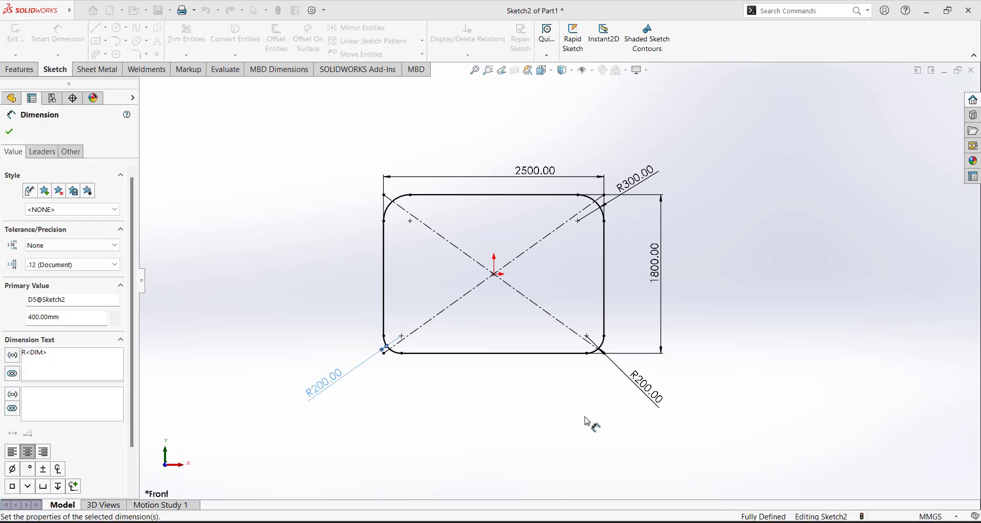
pyautogui.click(725, 360)
pyautogui.scroll(-2, 393, 377)
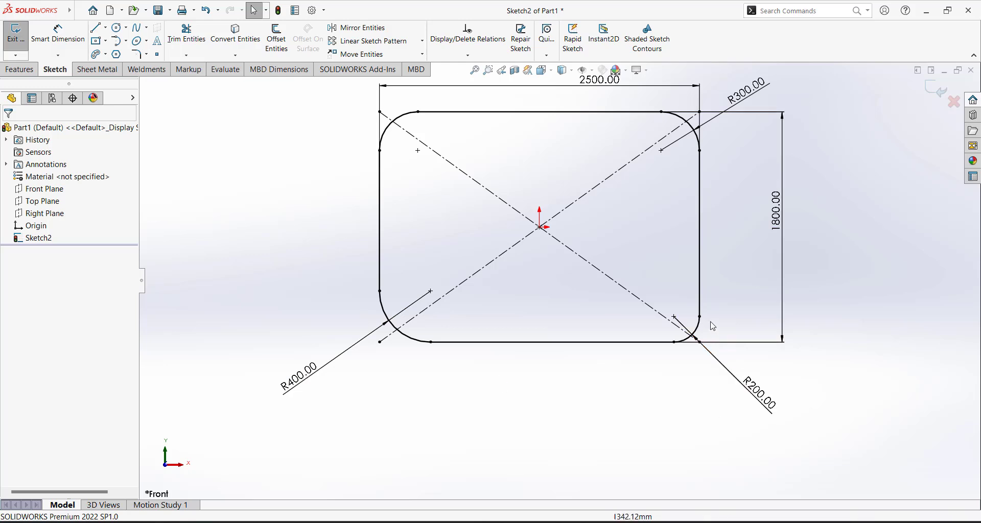
pyautogui.scroll(3, 703, 336)
pyautogui.scroll(-2, 718, 278)
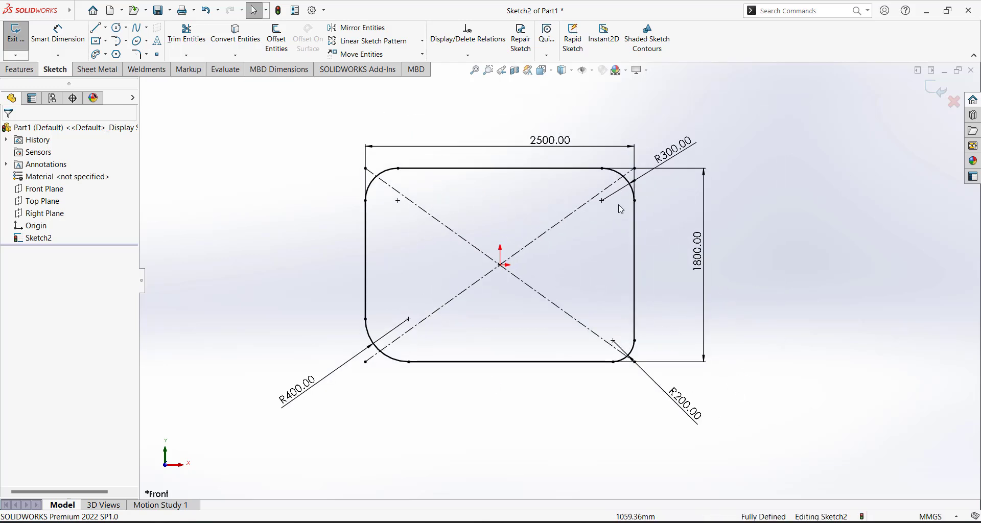
# Change the top-right fillet from R300 to R100, then box-select the whole sketch
pyautogui.doubleClick(674, 152)
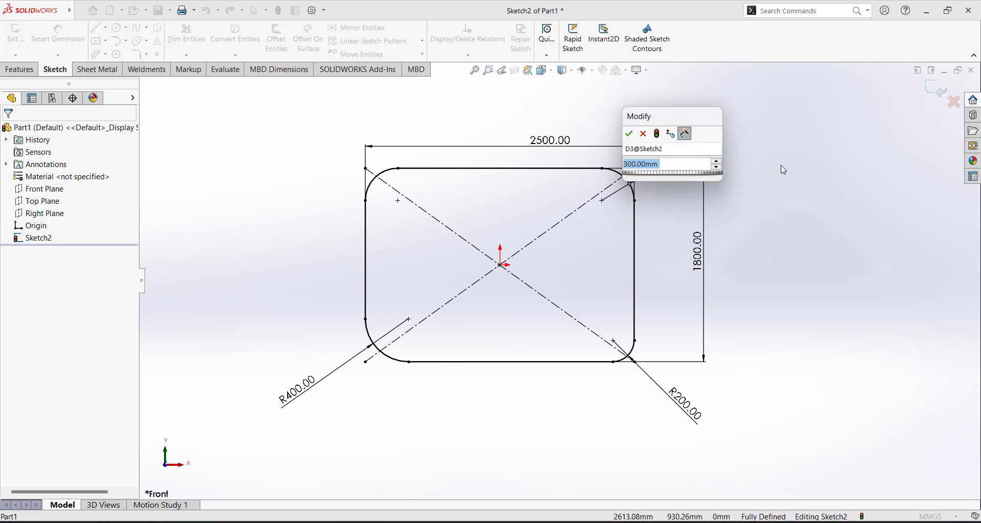
pyautogui.write('100')
pyautogui.press('Return')
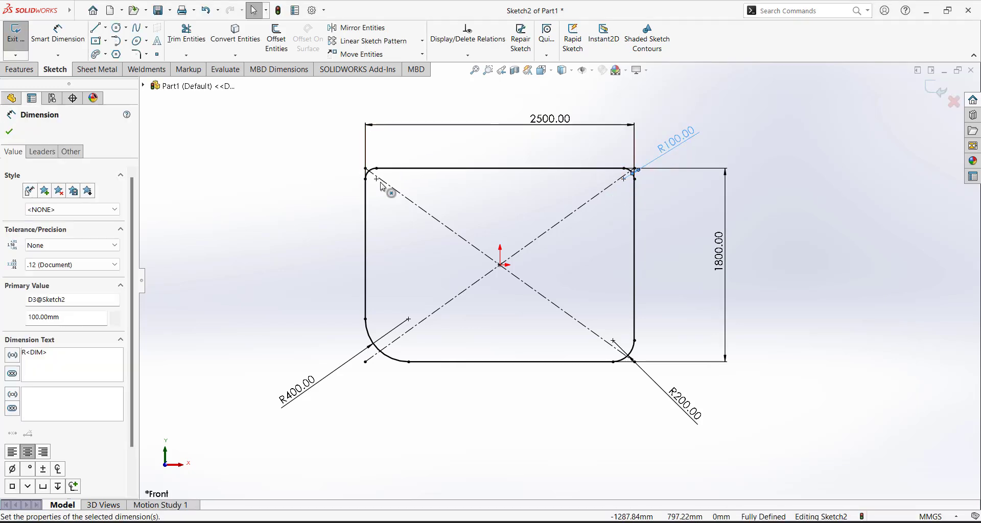
pyautogui.click(11, 133)
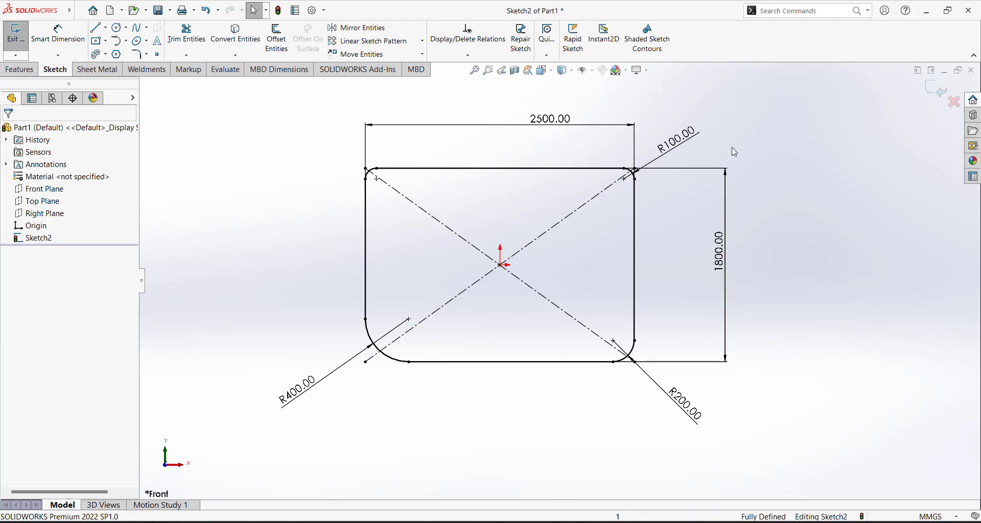
pyautogui.scroll(2, 603, 184)
pyautogui.scroll(-3, 659, 186)
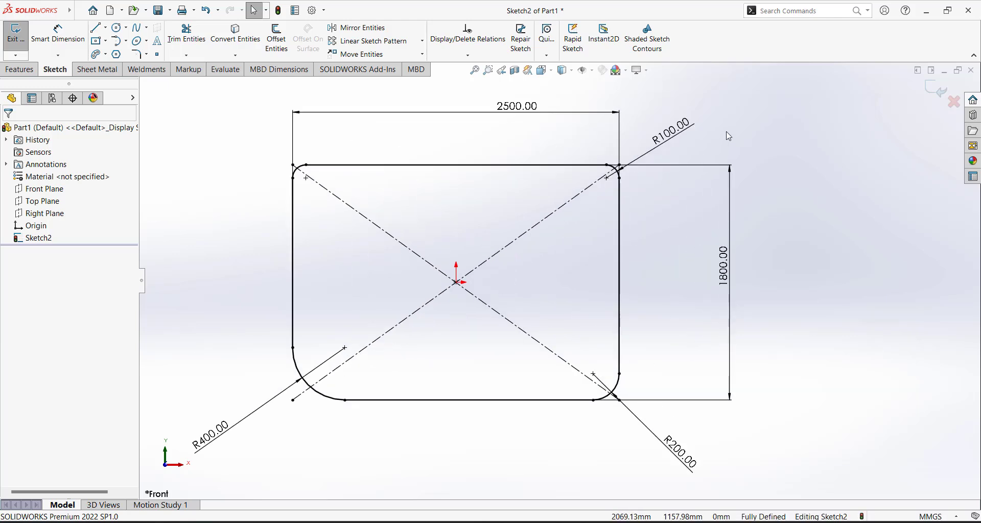
pyautogui.scroll(2, 688, 198)
pyautogui.scroll(1, 688, 198)
pyautogui.scroll(-1, 508, 346)
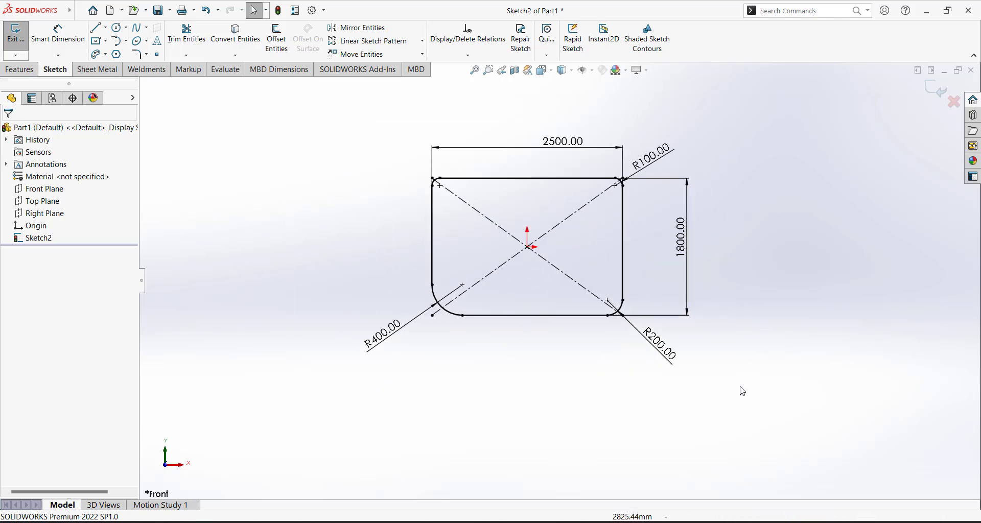
pyautogui.moveTo(745, 402)
pyautogui.mouseDown()
pyautogui.moveTo(344, 147)
pyautogui.moveTo(318, 109)
pyautogui.mouseUp()
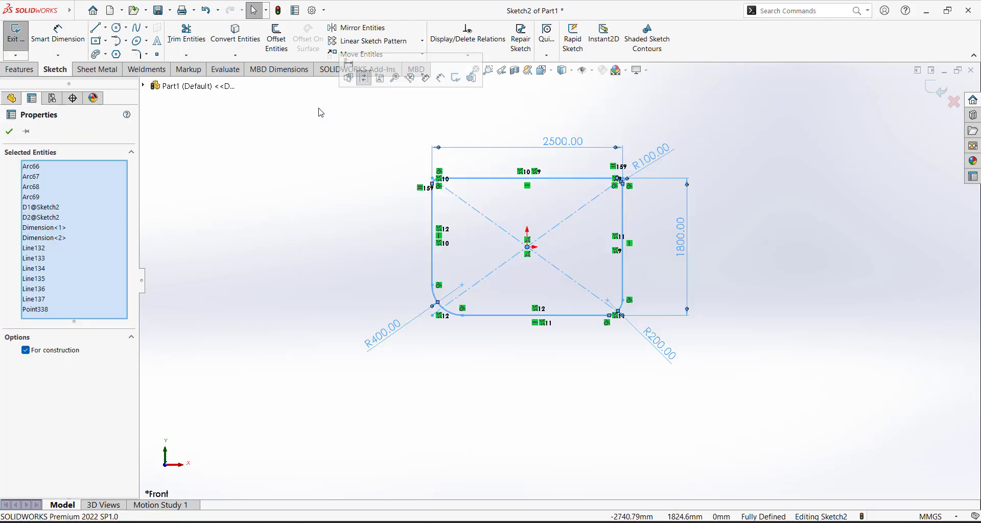
# Delete the filleted sketch and draw a new center rectangle on the origin
pyautogui.press('Delete')
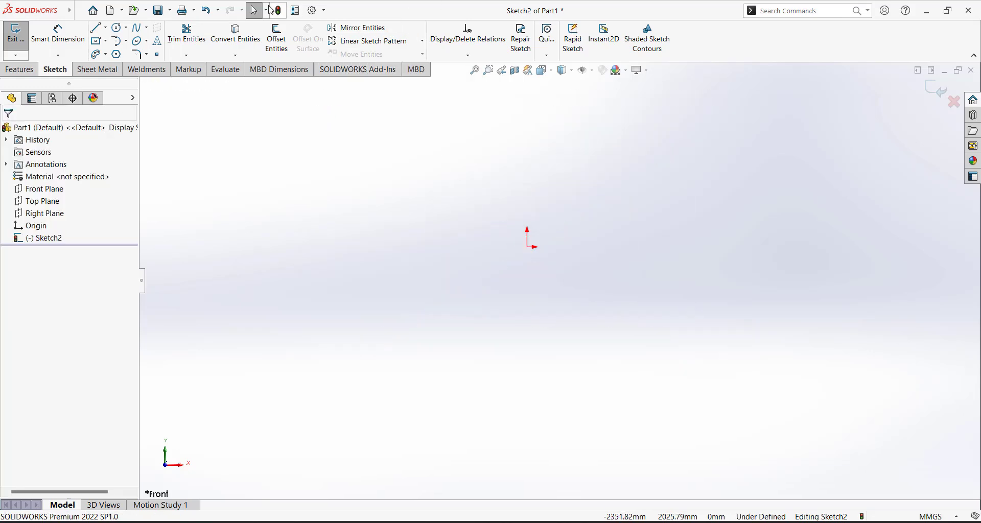
pyautogui.click(106, 41)
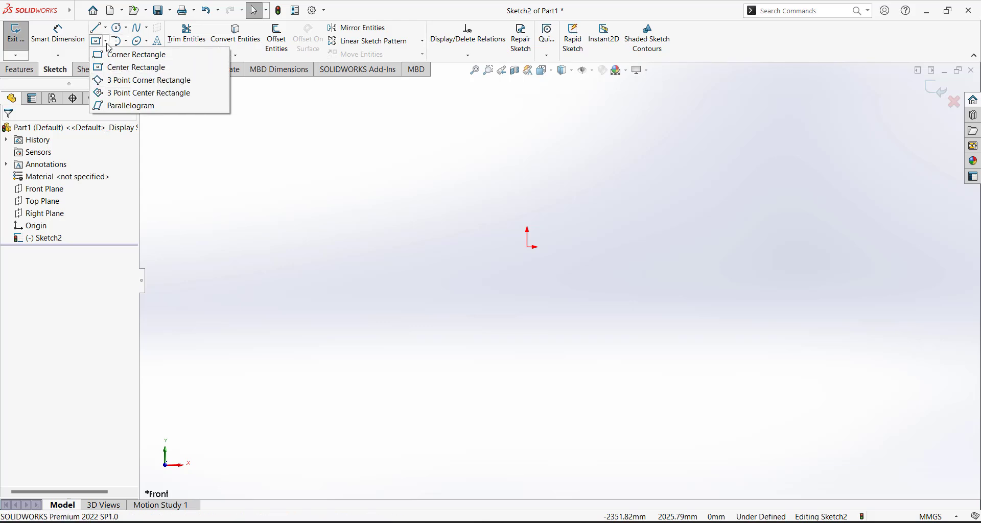
pyautogui.click(133, 68)
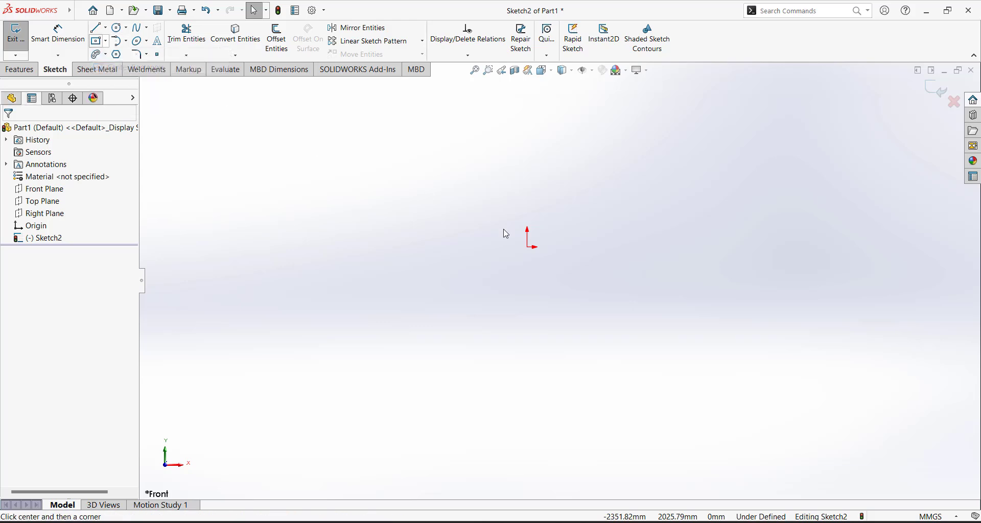
pyautogui.click(527, 247)
pyautogui.click(661, 130)
pyautogui.press('Escape')
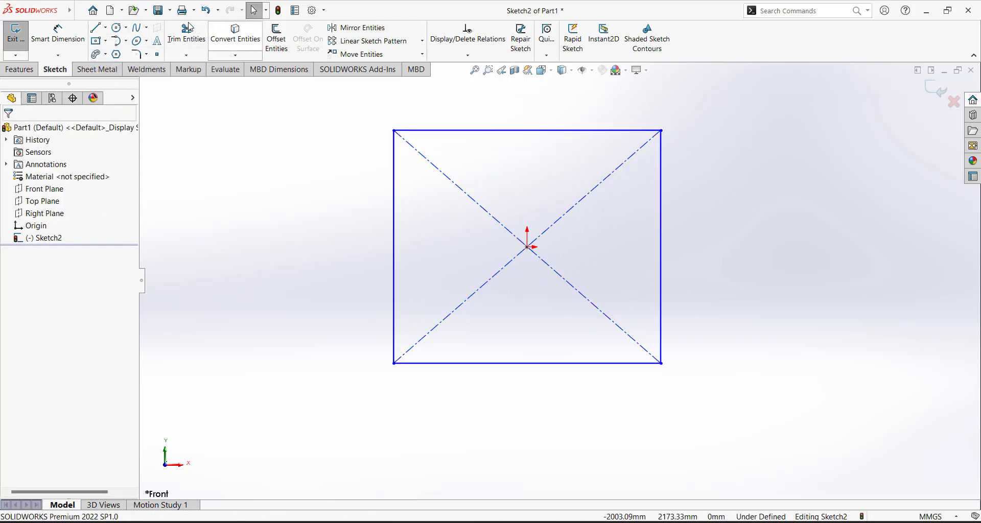
# Dimension the new rectangle's height to 3000 mm
pyautogui.click(54, 34)
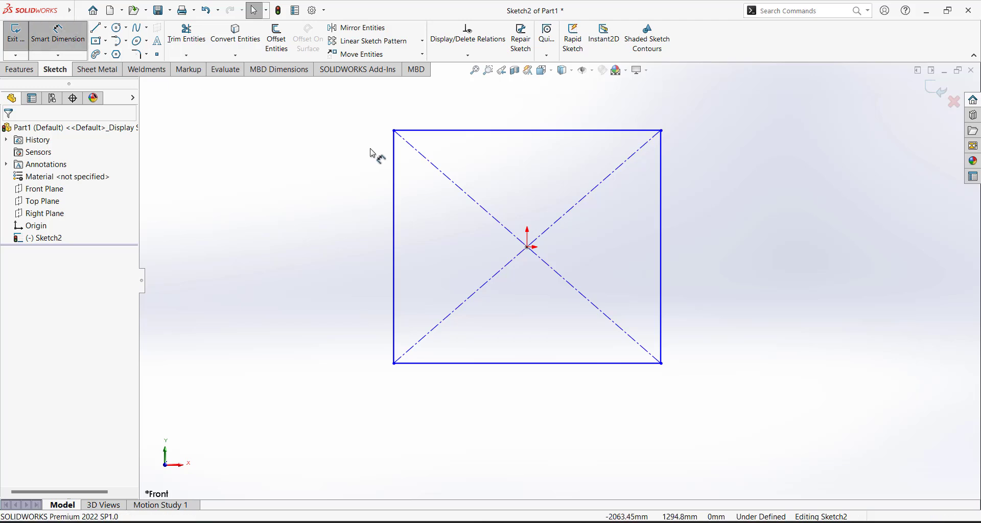
pyautogui.click(450, 131)
pyautogui.click(459, 363)
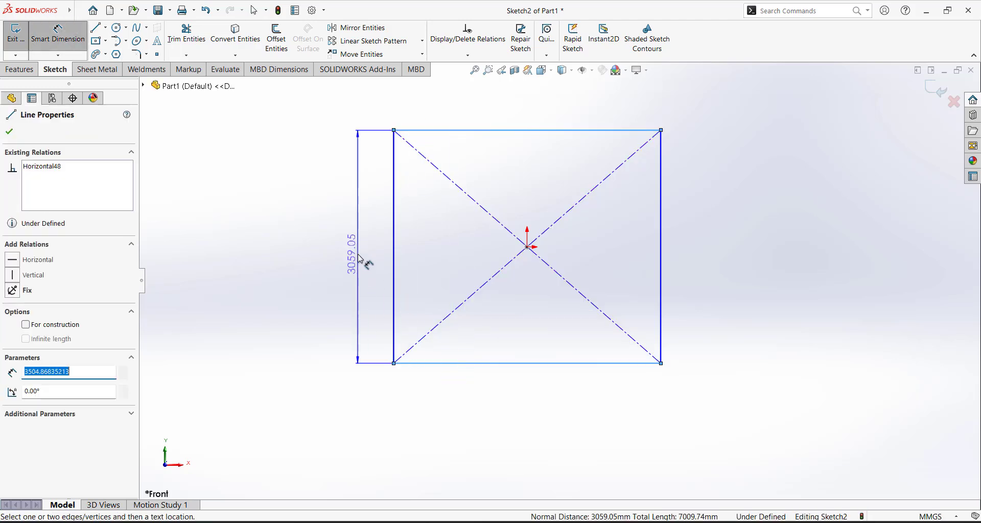
pyautogui.click(359, 259)
pyautogui.write('3000')
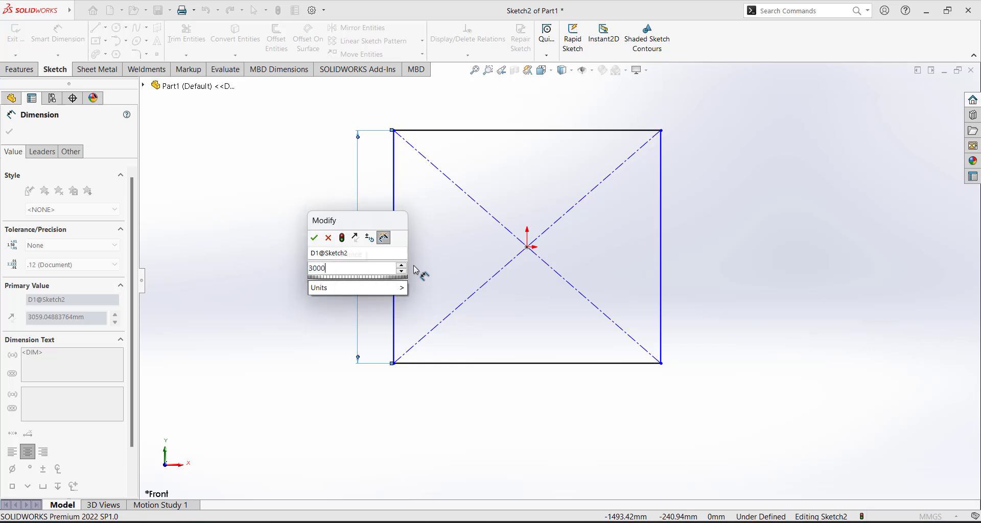
pyautogui.press('Return')
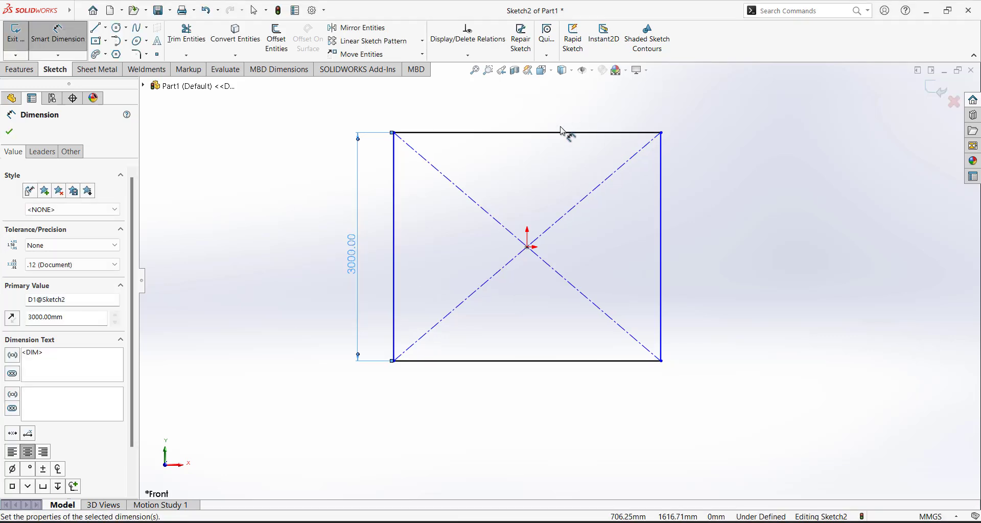
# Dimension the rectangle's width to 3500 mm
pyautogui.click(397, 175)
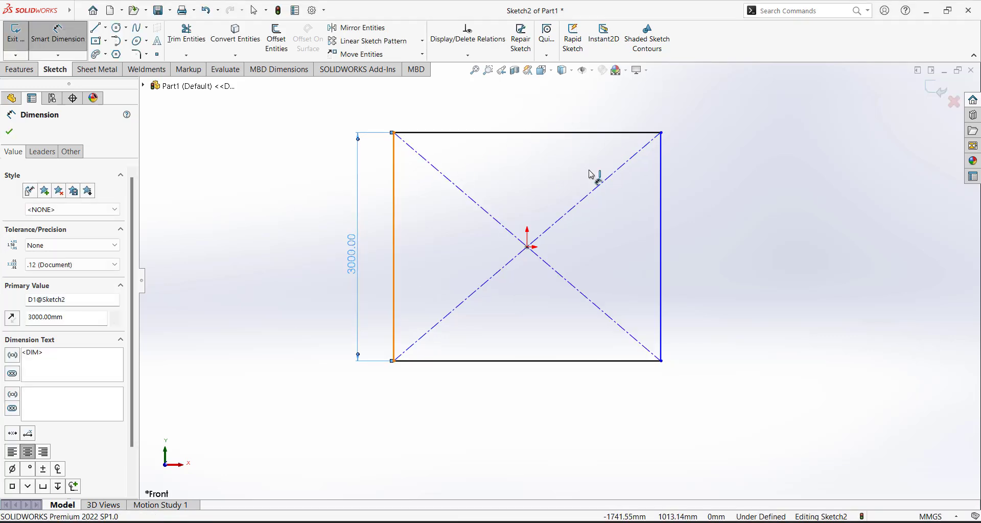
pyautogui.click(662, 181)
pyautogui.click(610, 115)
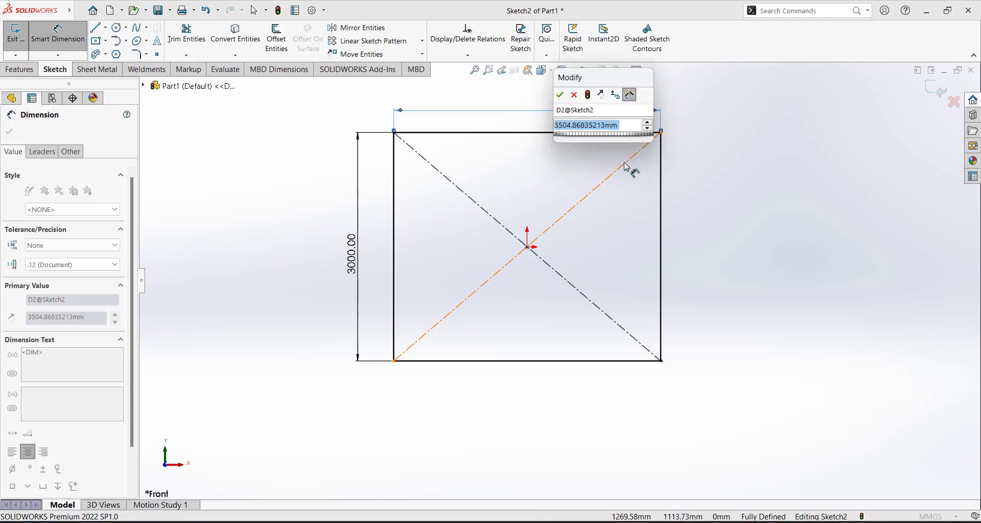
pyautogui.write('3500')
pyautogui.press('Return')
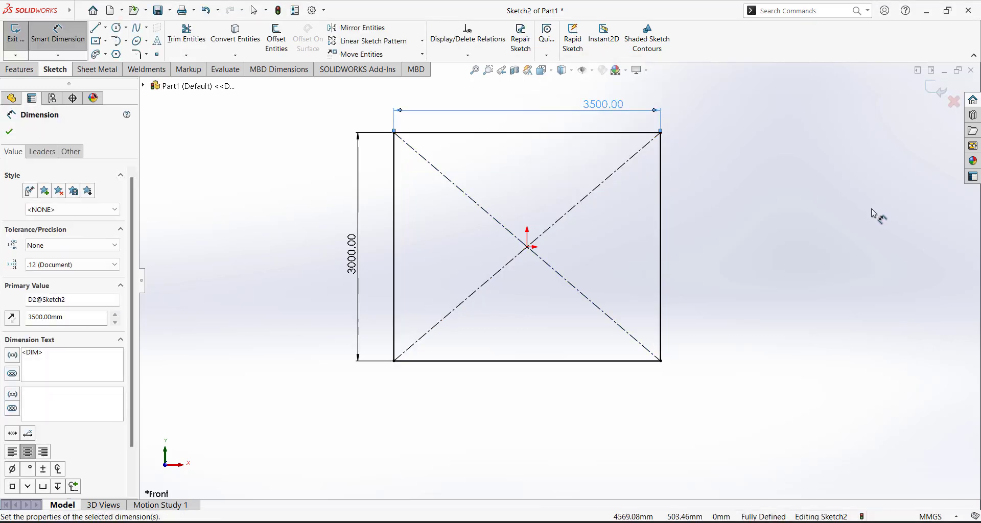
pyautogui.press('Escape')
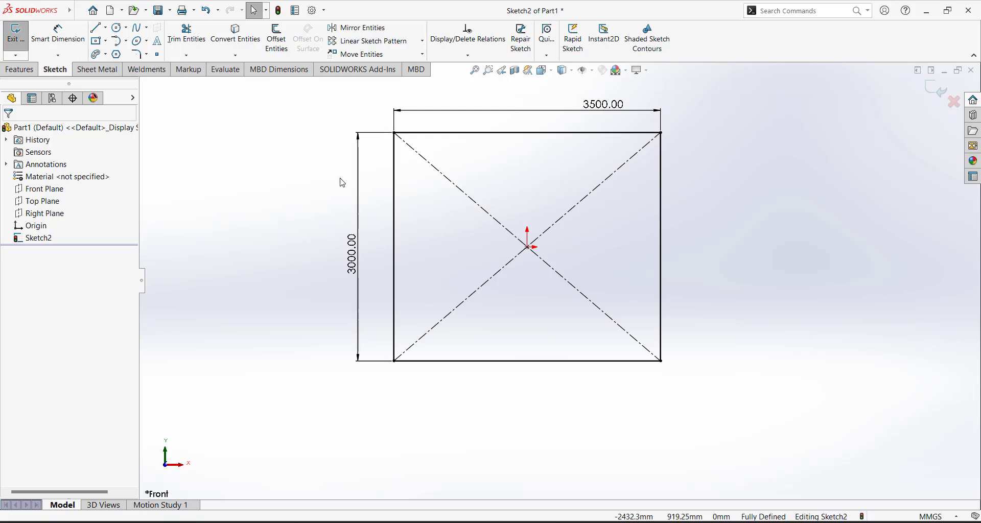
pyautogui.click(147, 55)
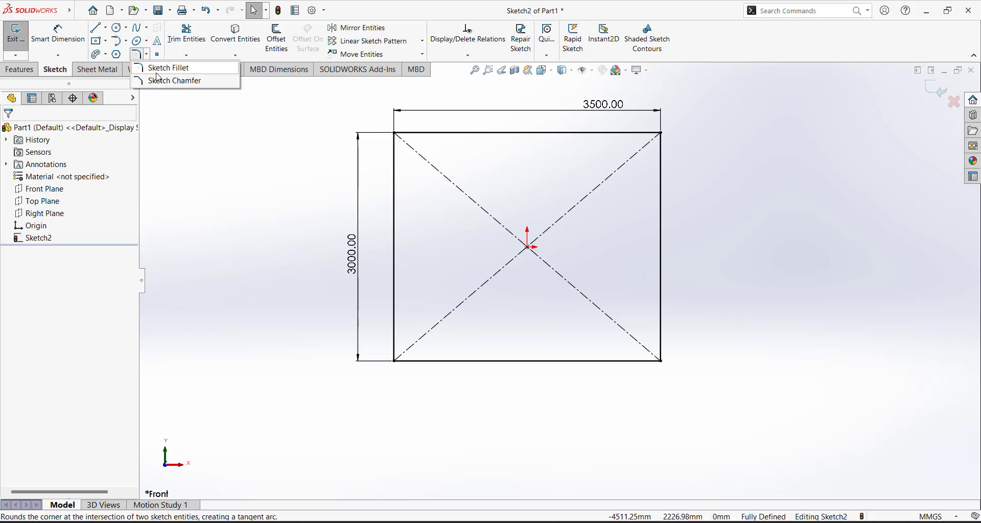
# Start a sketch chamfer in angle-distance mode with 120 mm distance and 30° angle
pyautogui.click(170, 81)
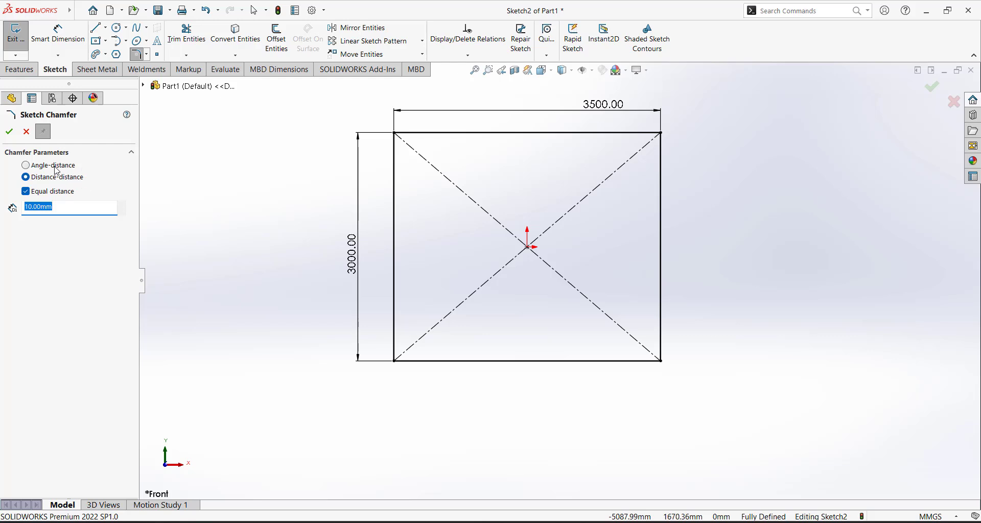
pyautogui.click(57, 168)
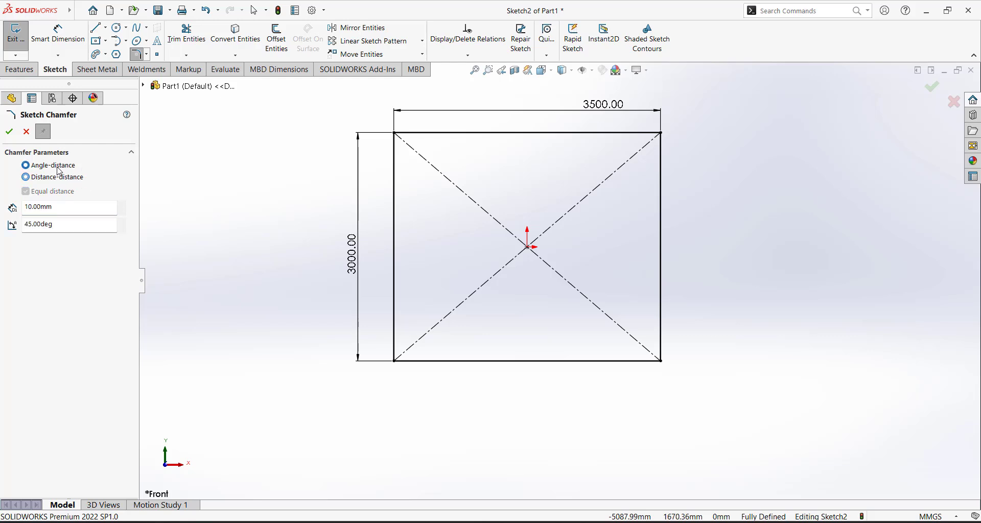
pyautogui.doubleClick(59, 206)
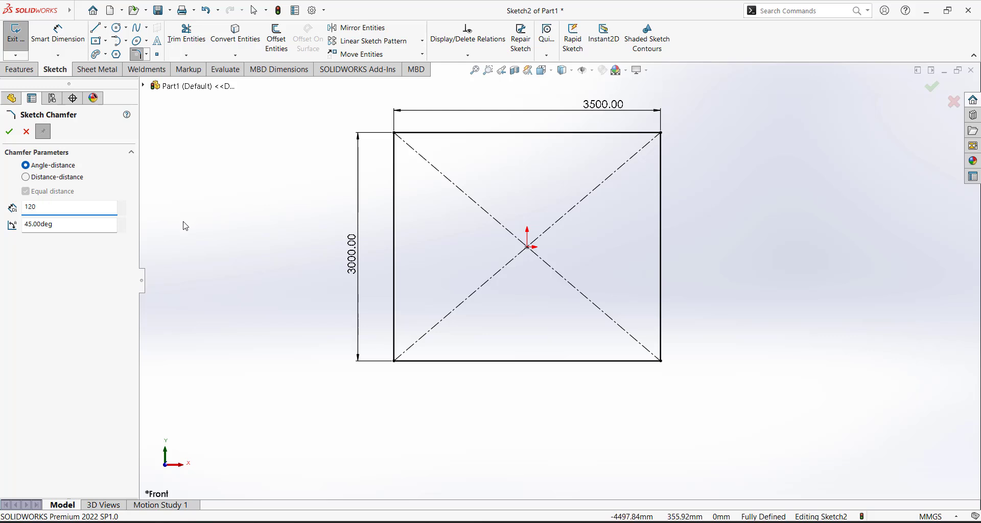
pyautogui.doubleClick(67, 226)
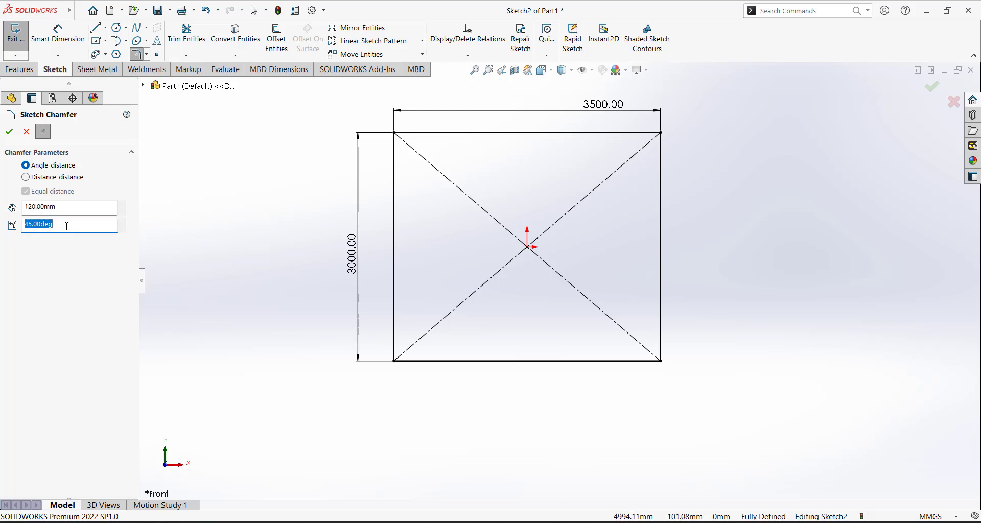
pyautogui.write('30')
pyautogui.press('Return')
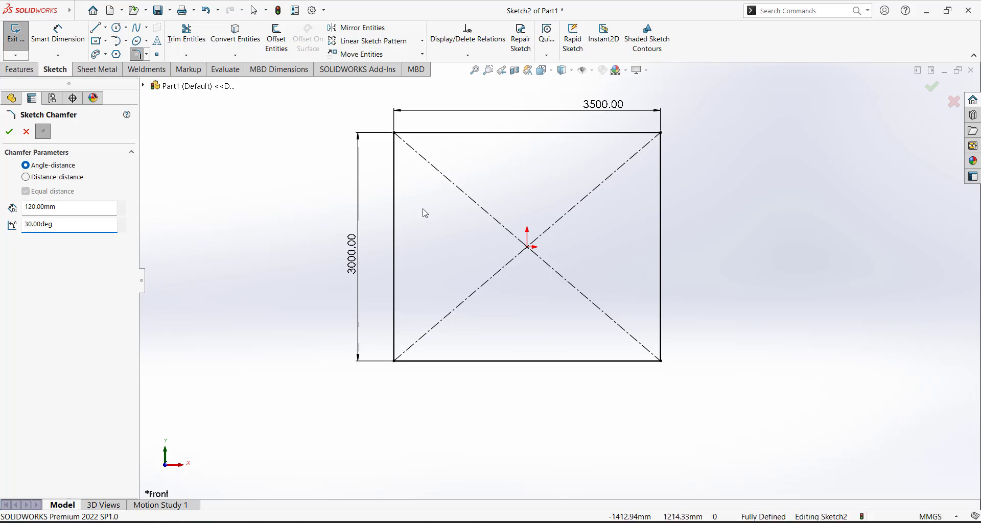
# Chamfer the bottom-right corner picking right then bottom edge, then undo it
pyautogui.scroll(-2, 664, 342)
pyautogui.scroll(3, 616, 302)
pyautogui.scroll(1, 616, 290)
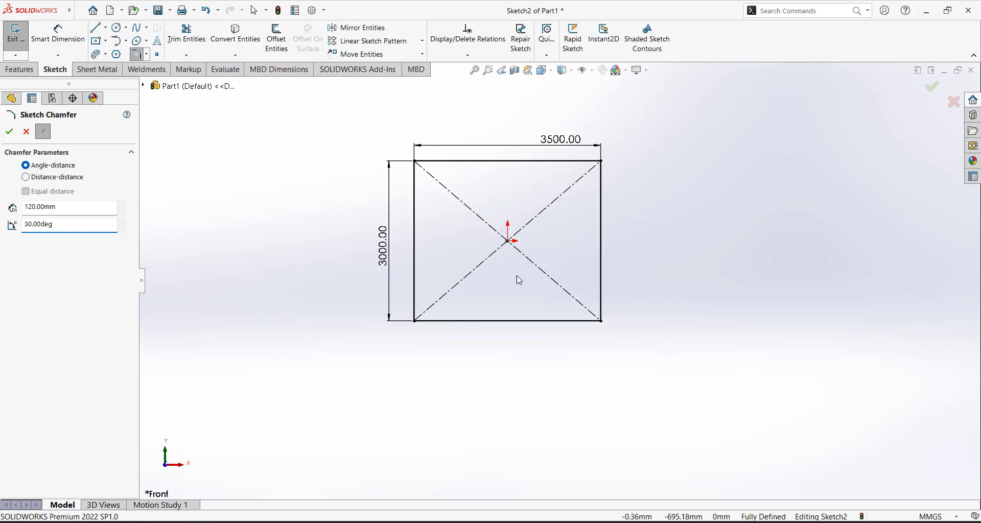
pyautogui.scroll(-1, 529, 276)
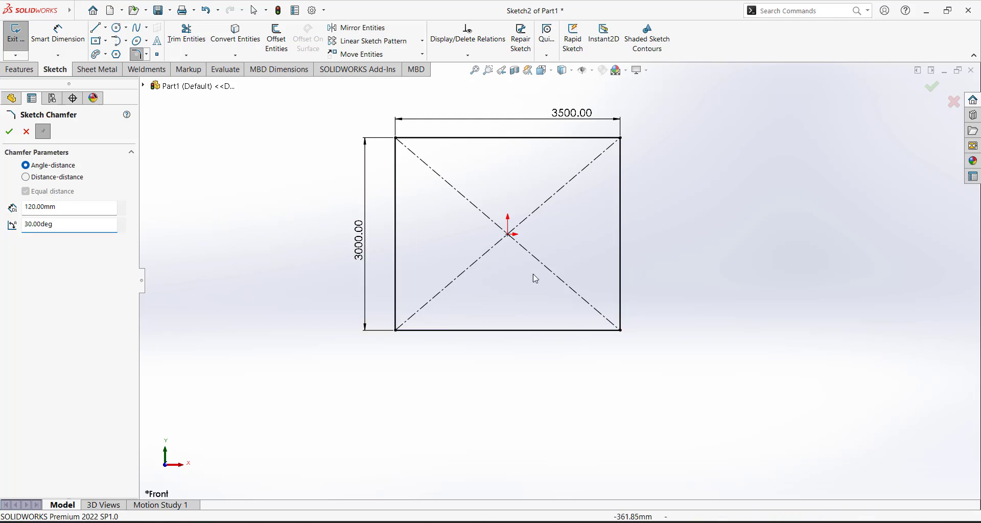
pyautogui.click(621, 282)
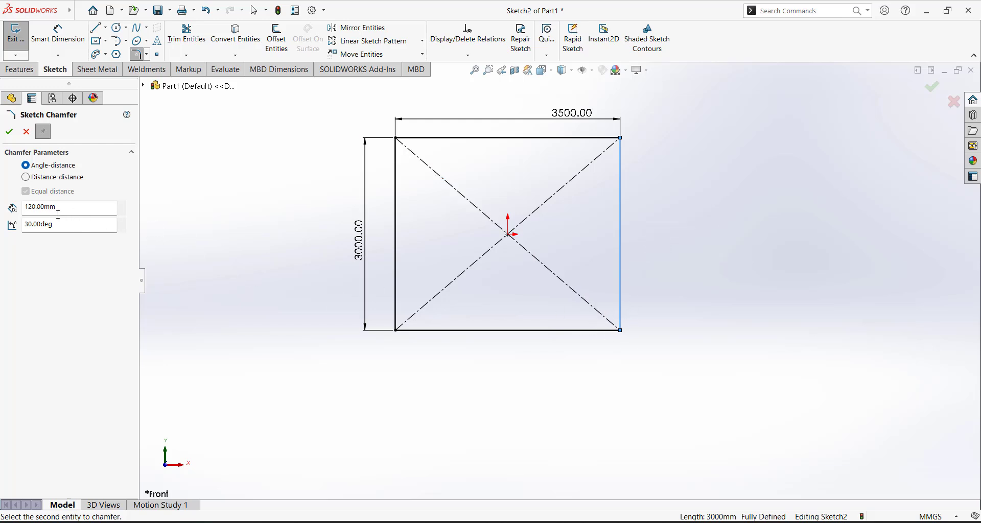
pyautogui.click(586, 333)
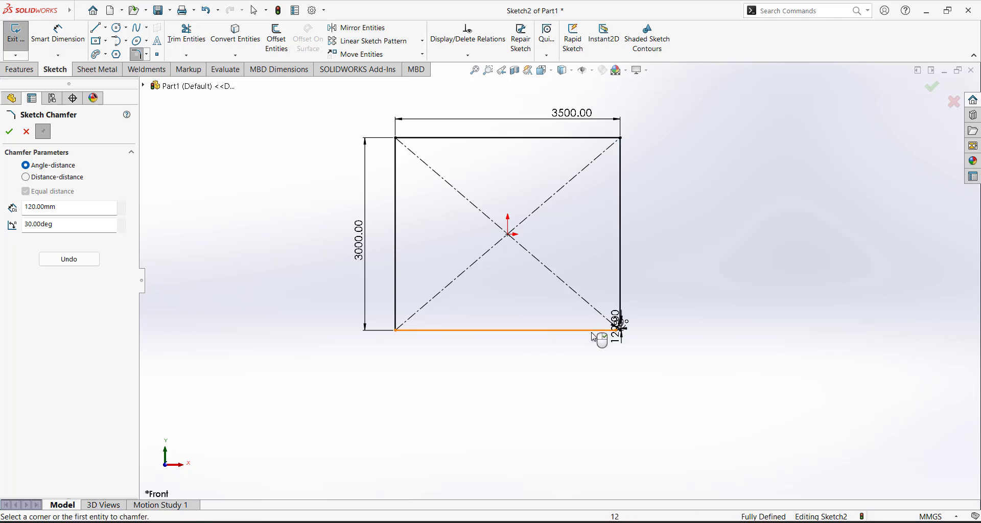
pyautogui.scroll(-8, 616, 331)
pyautogui.scroll(-5, 597, 293)
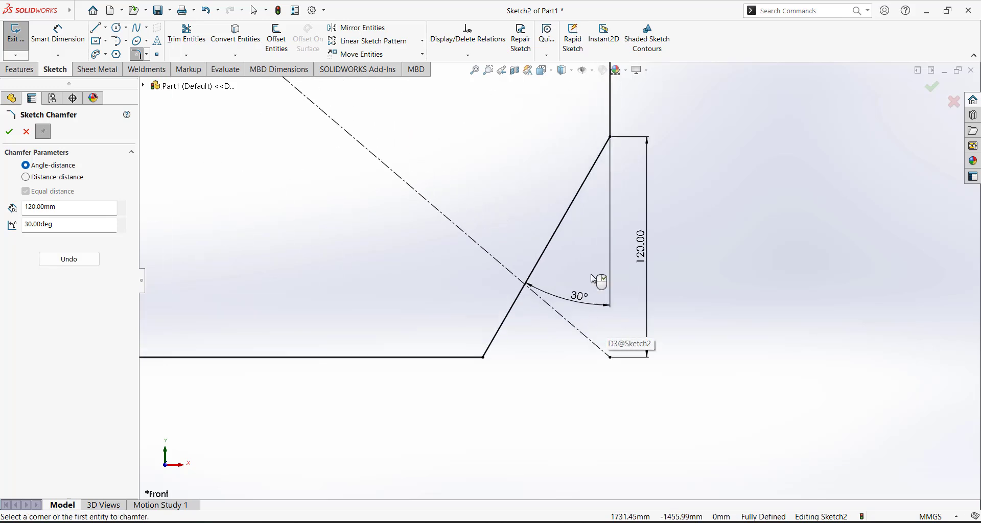
pyautogui.scroll(1, 646, 234)
pyautogui.scroll(-2, 515, 293)
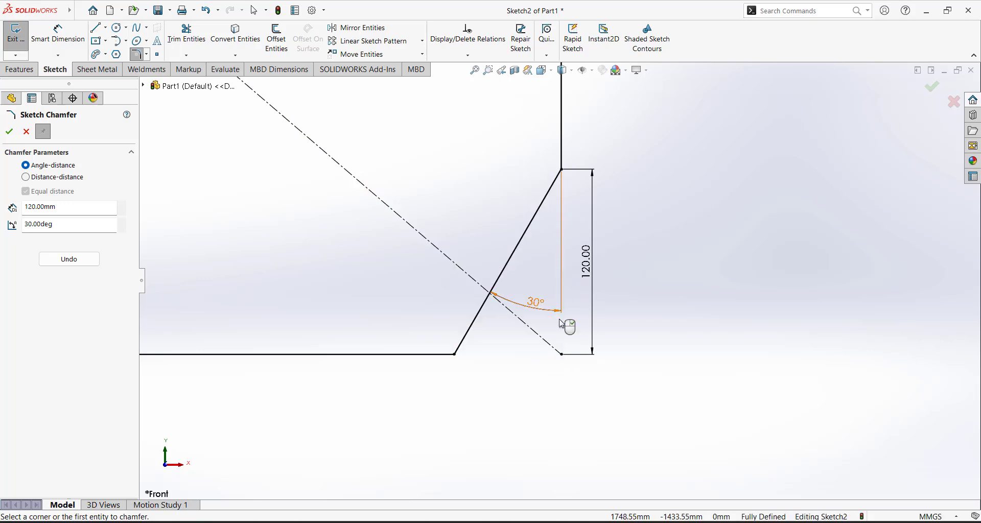
pyautogui.scroll(2, 608, 281)
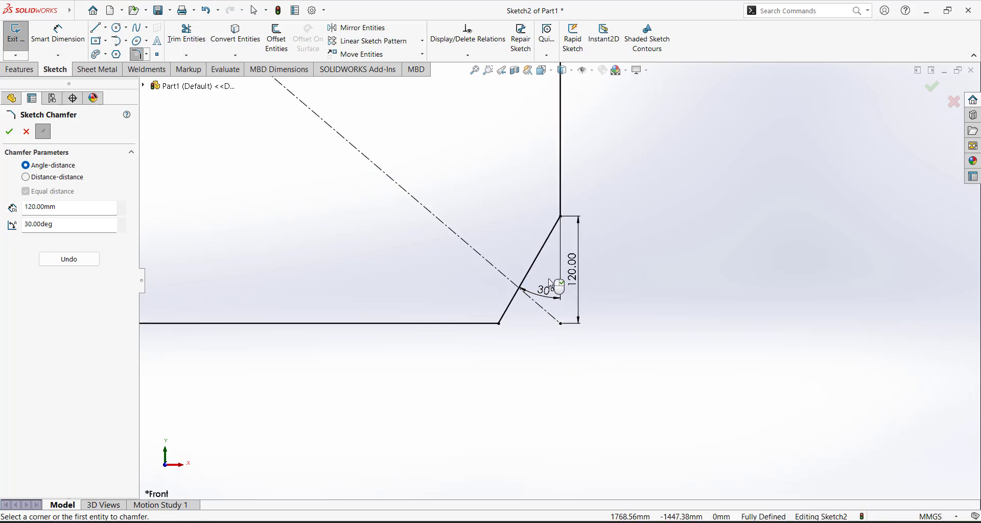
pyautogui.moveTo(543, 297); pyautogui.dragTo(532, 372)
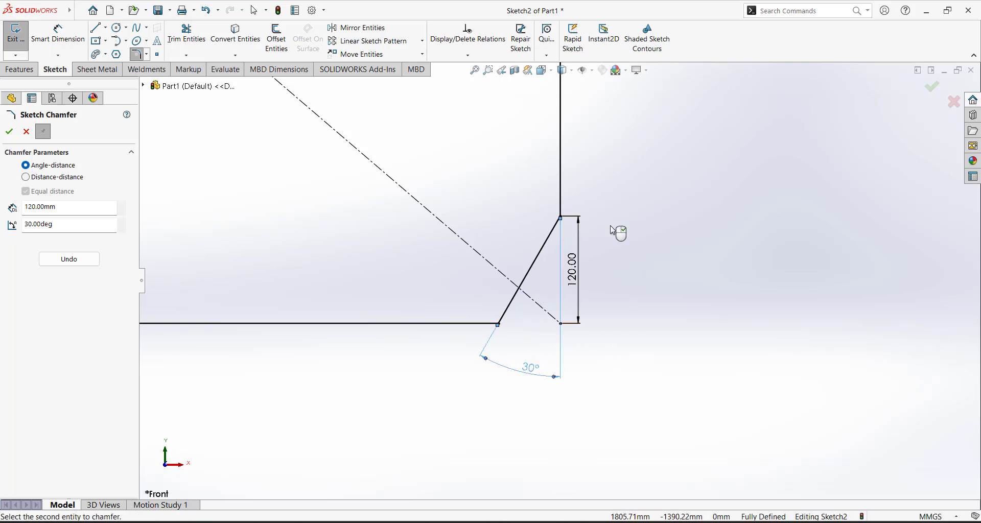
pyautogui.scroll(5, 644, 280)
pyautogui.scroll(-3, 503, 244)
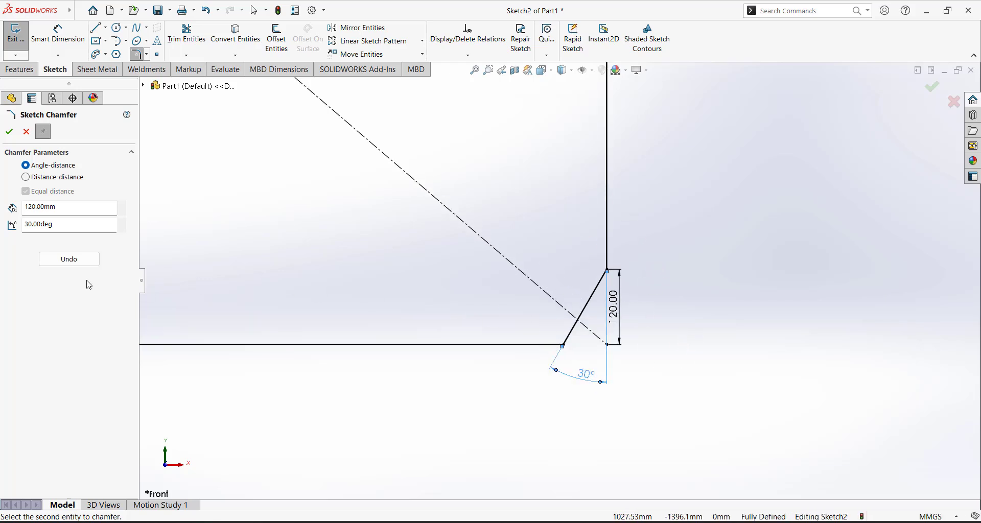
pyautogui.click(69, 259)
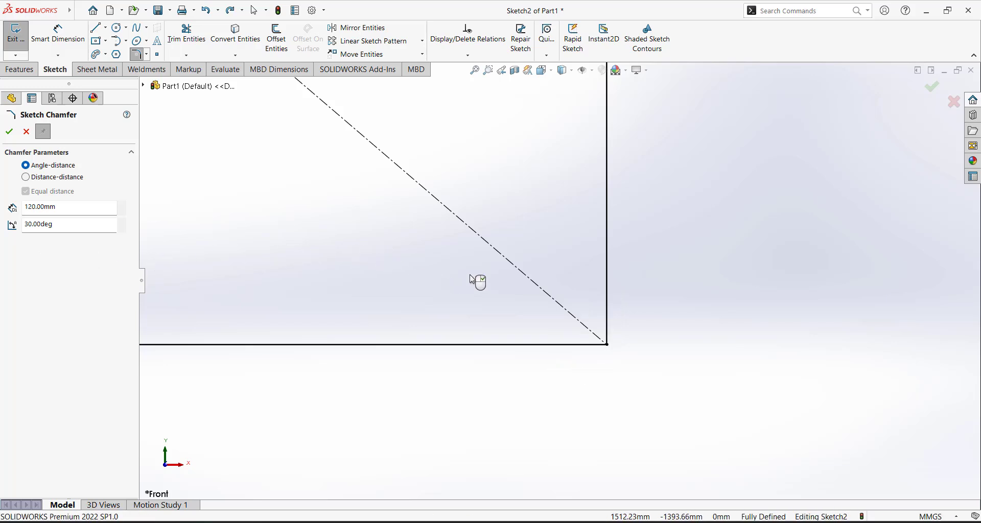
# Redo the chamfer picking bottom then right edge, placing the 30° and 120.00 dimensions outside
pyautogui.click(444, 345)
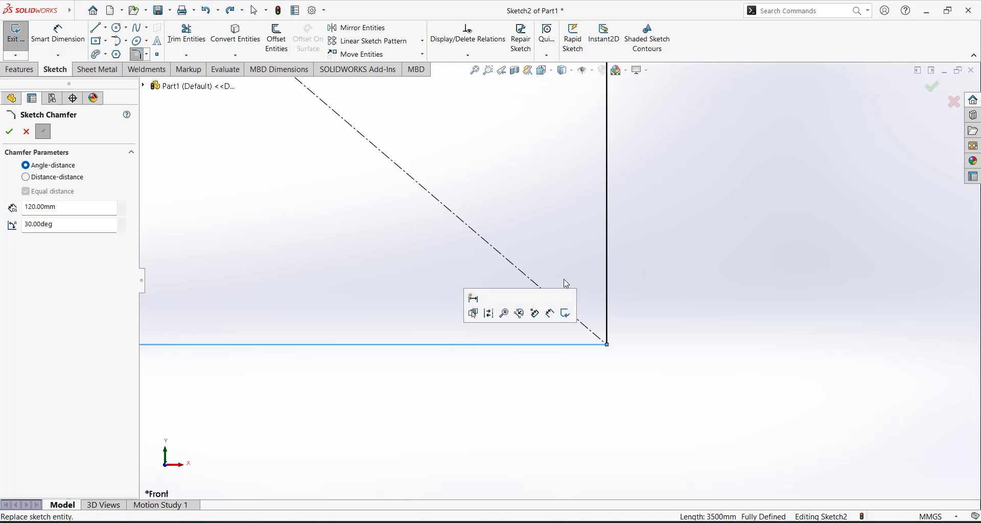
pyautogui.click(607, 225)
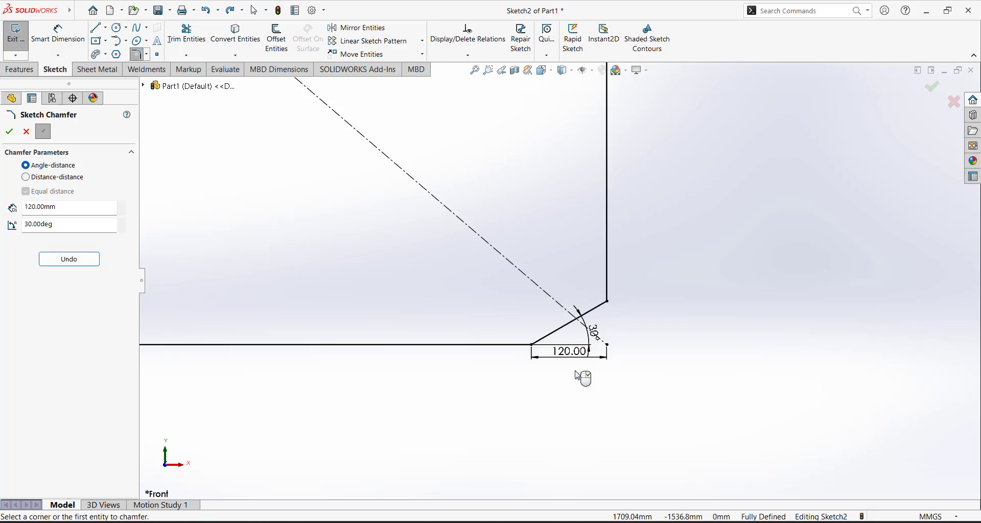
pyautogui.scroll(-2, 588, 368)
pyautogui.moveTo(608, 286); pyautogui.dragTo(821, 267)
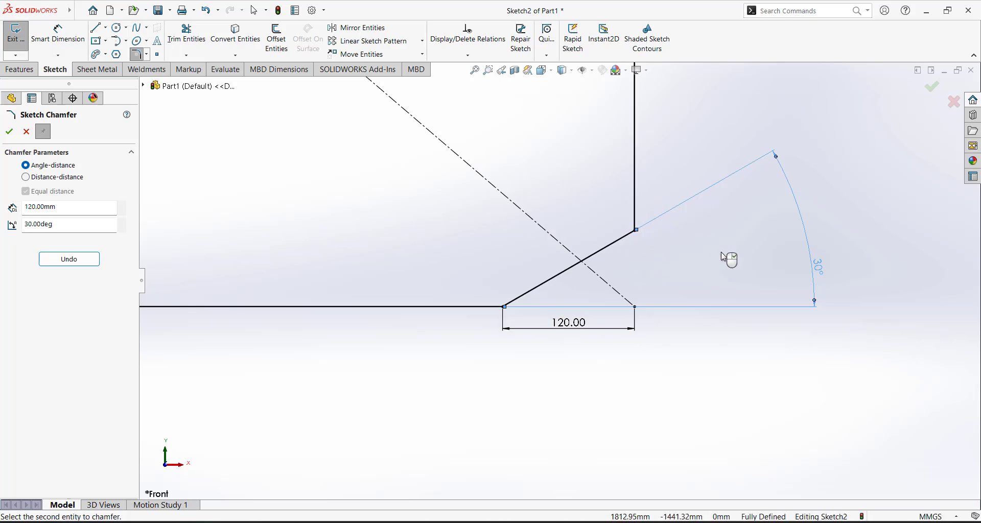
pyautogui.click(10, 133)
pyautogui.scroll(6, 533, 246)
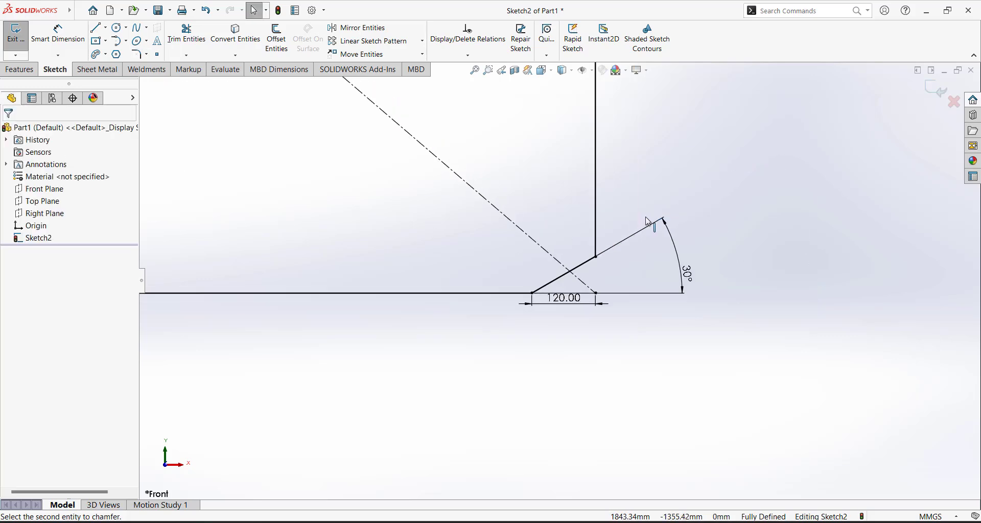
pyautogui.scroll(-6, 510, 299)
pyautogui.moveTo(665, 295); pyautogui.dragTo(714, 331)
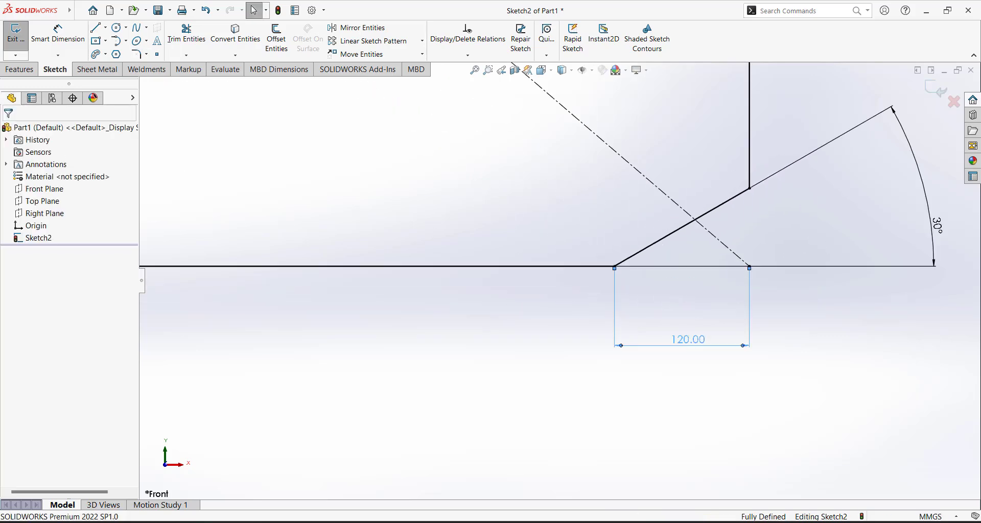
pyautogui.scroll(8, 738, 302)
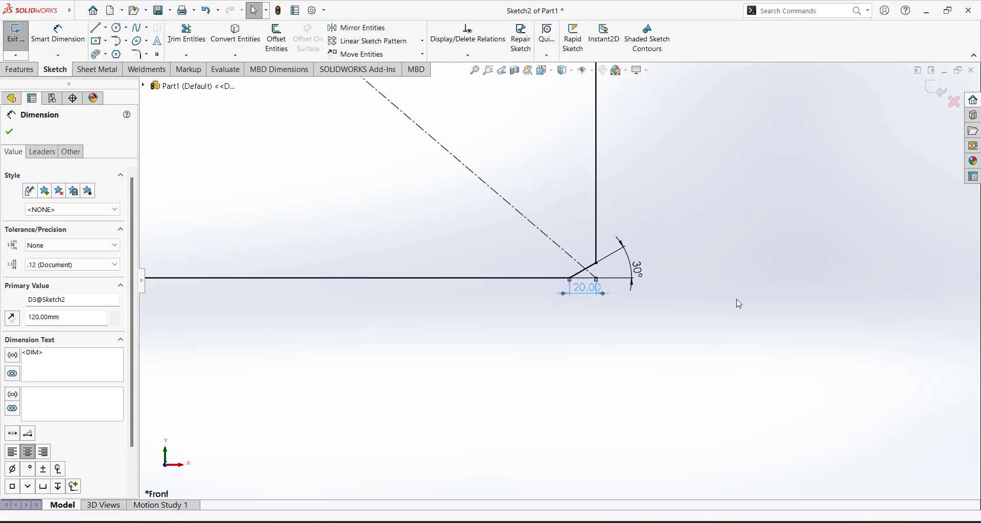
pyautogui.scroll(-7, 411, 239)
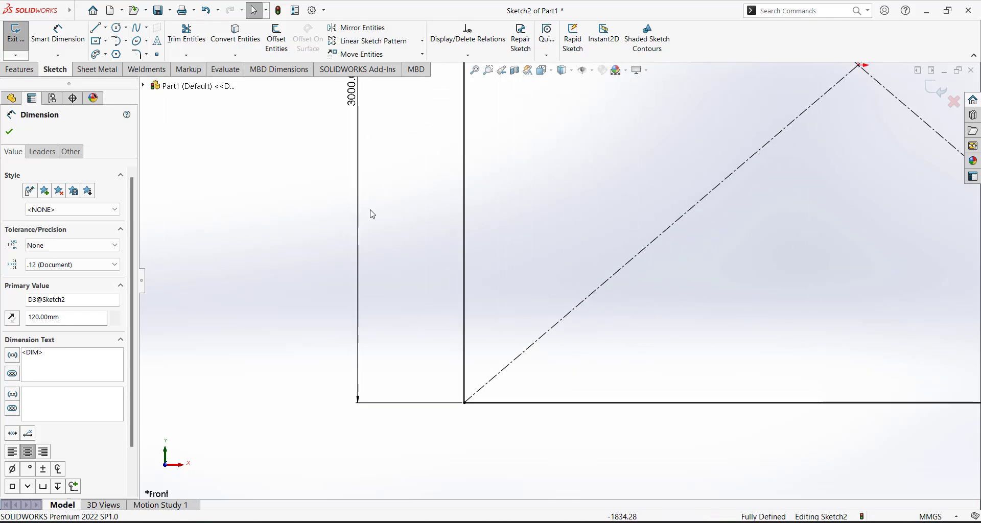
# Start a new distance-distance sketch chamfer with unequal distances D1 200 mm and D2 350 mm
pyautogui.click(10, 135)
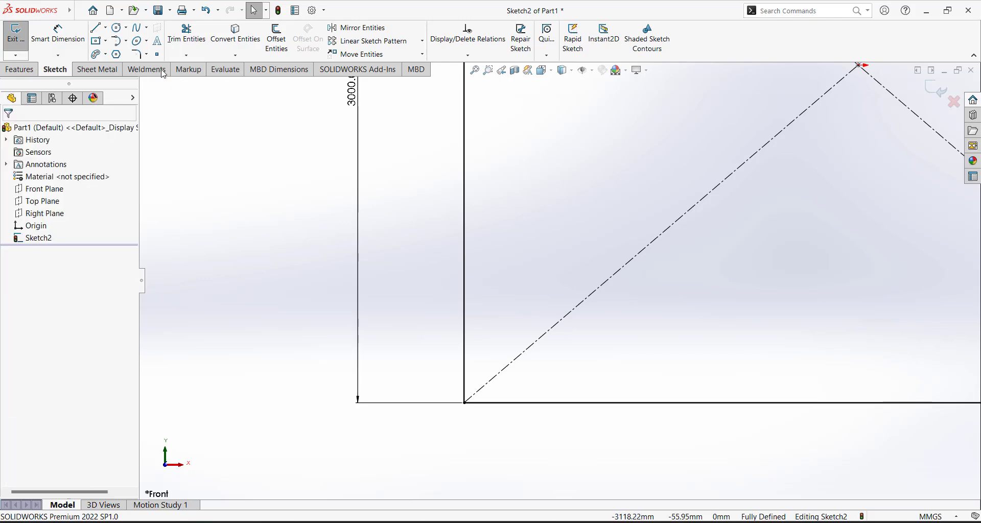
pyautogui.click(147, 54)
pyautogui.click(159, 81)
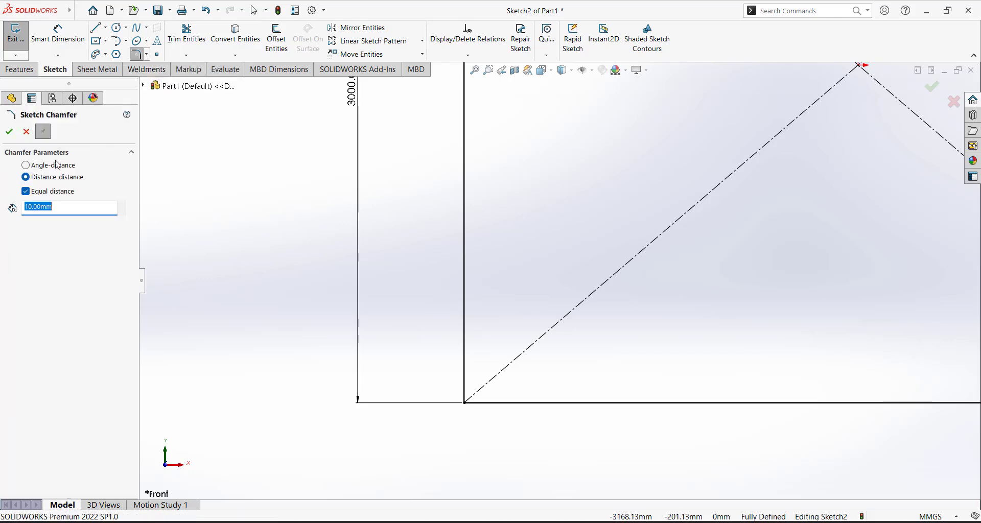
pyautogui.click(26, 193)
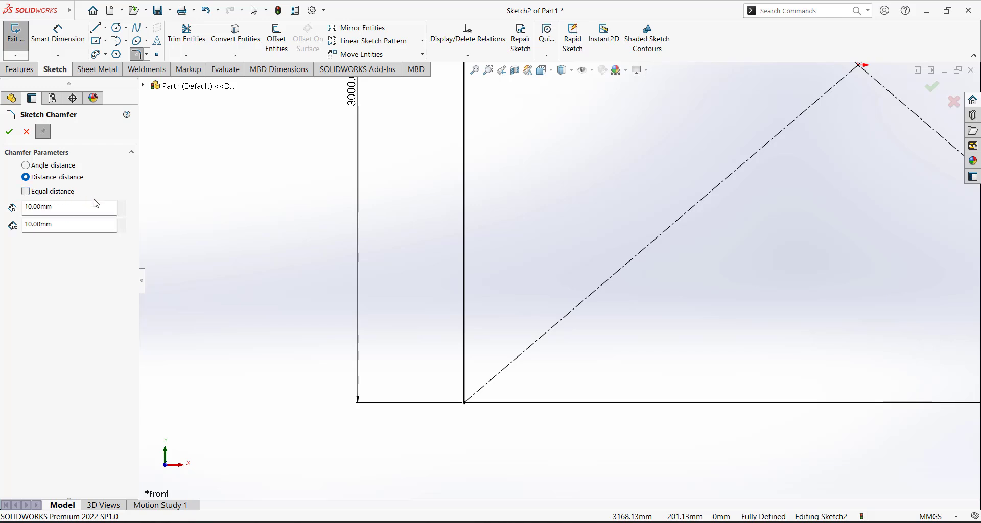
pyautogui.doubleClick(60, 207)
pyautogui.write('20')
pyautogui.doubleClick(71, 228)
pyautogui.write('350')
pyautogui.press('Return')
pyautogui.scroll(5, 559, 280)
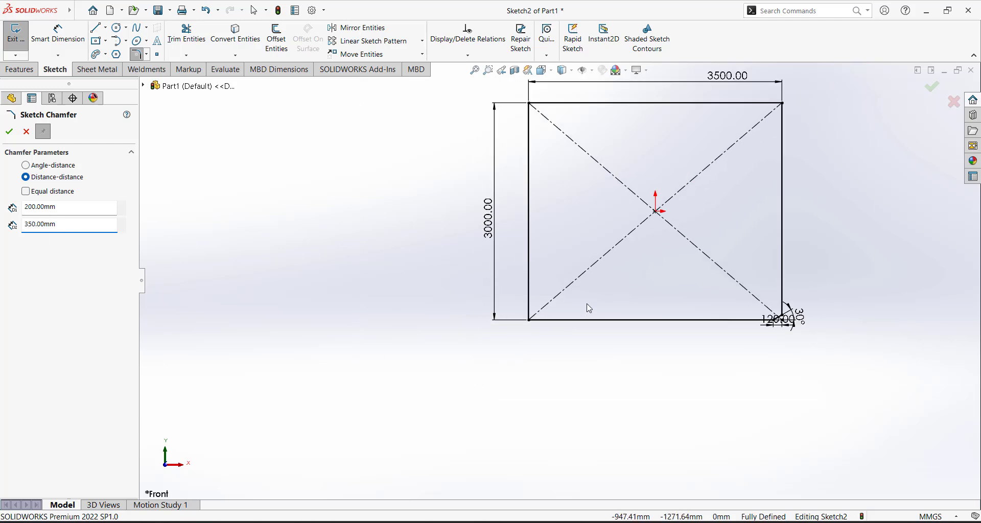
pyautogui.scroll(-2, 589, 309)
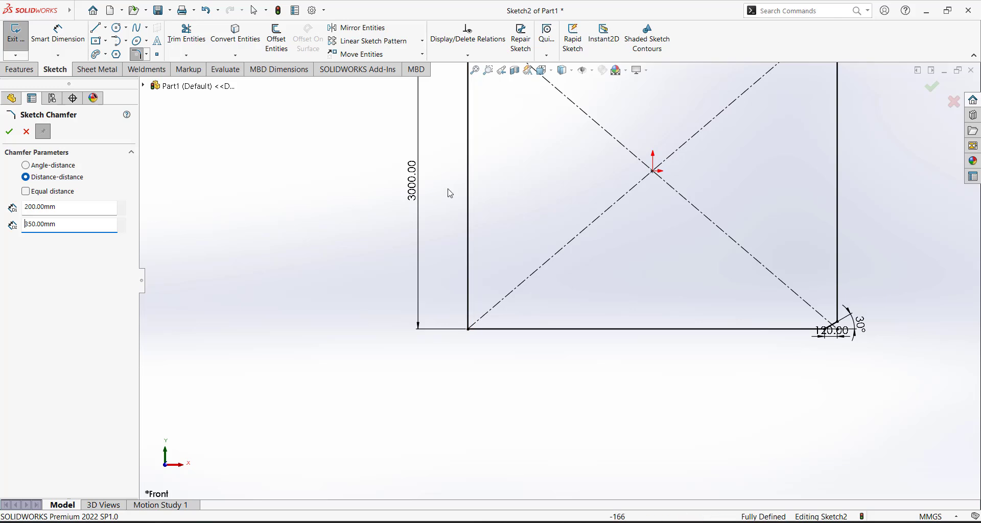
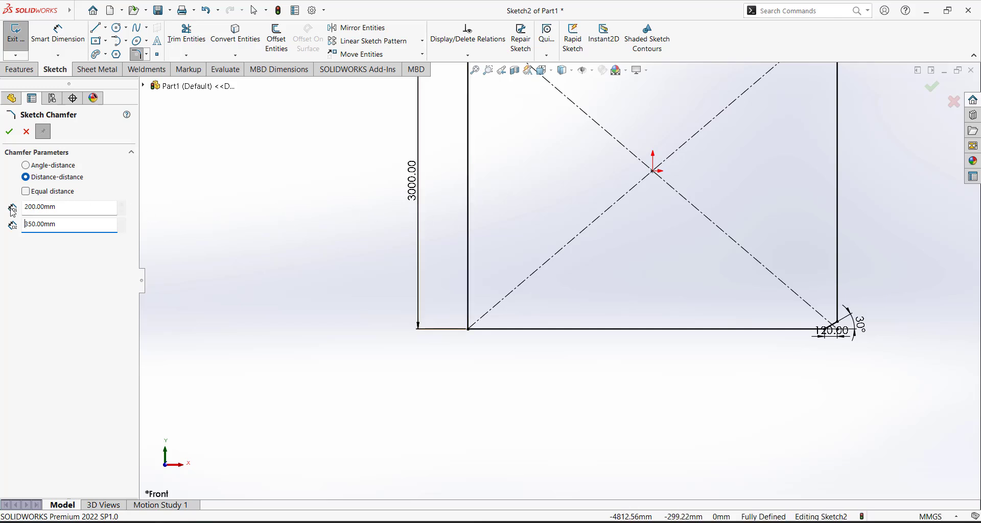
# Chamfer the bottom-left and top-left corners using the 200/350 mm distance-distance settings
pyautogui.click(468, 218)
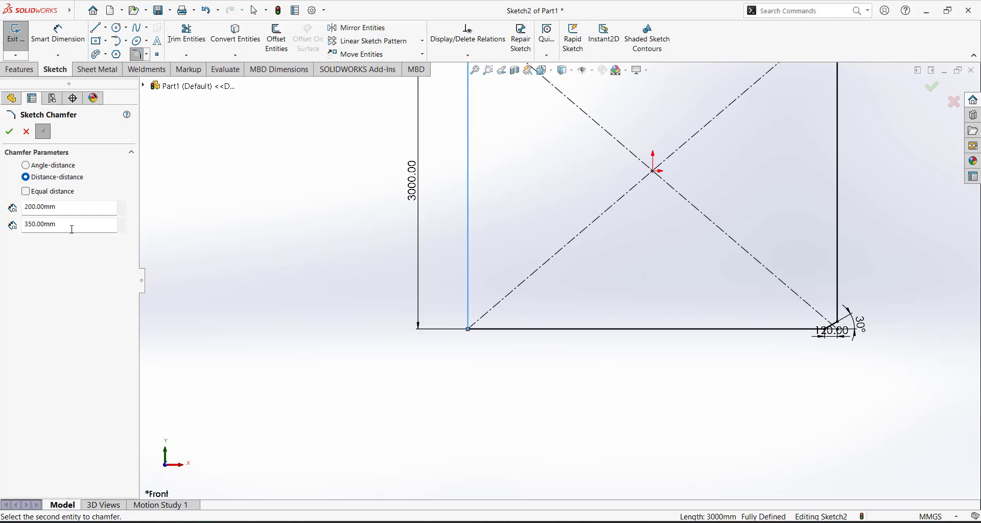
pyautogui.click(562, 329)
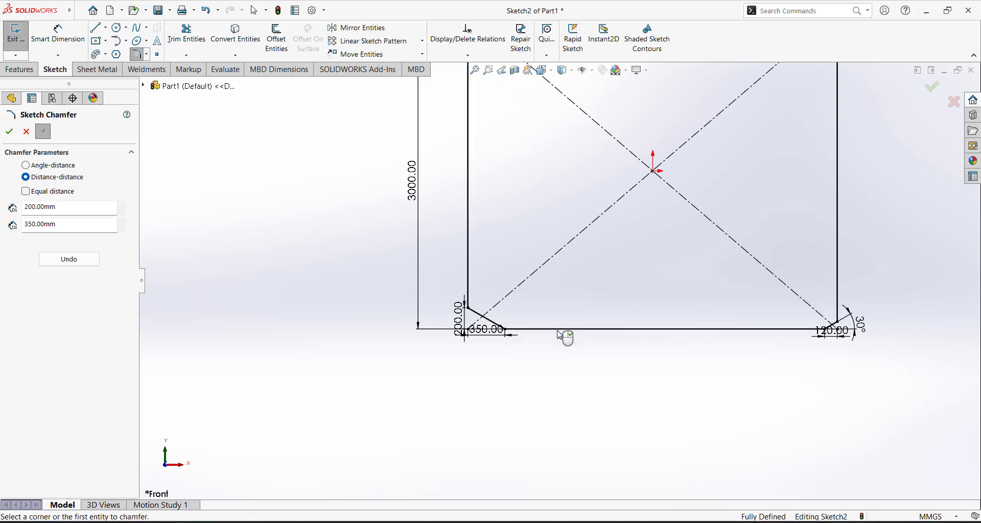
pyautogui.scroll(-3, 511, 352)
pyautogui.scroll(-3, 488, 342)
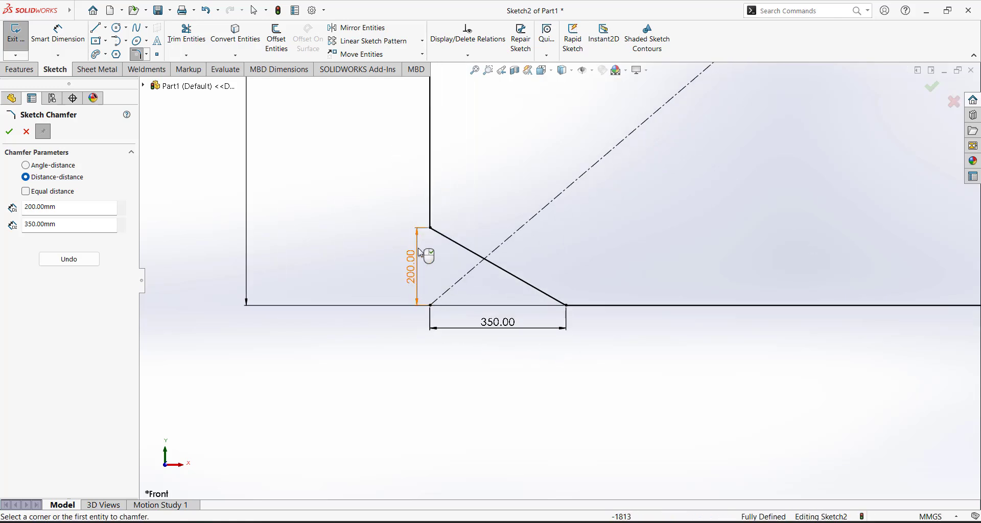
pyautogui.scroll(5, 507, 343)
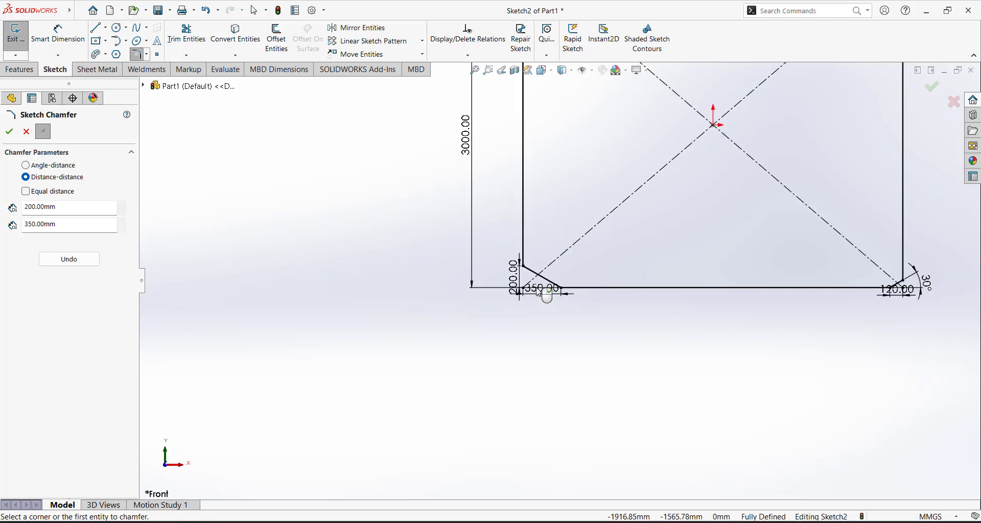
pyautogui.scroll(-3, 557, 154)
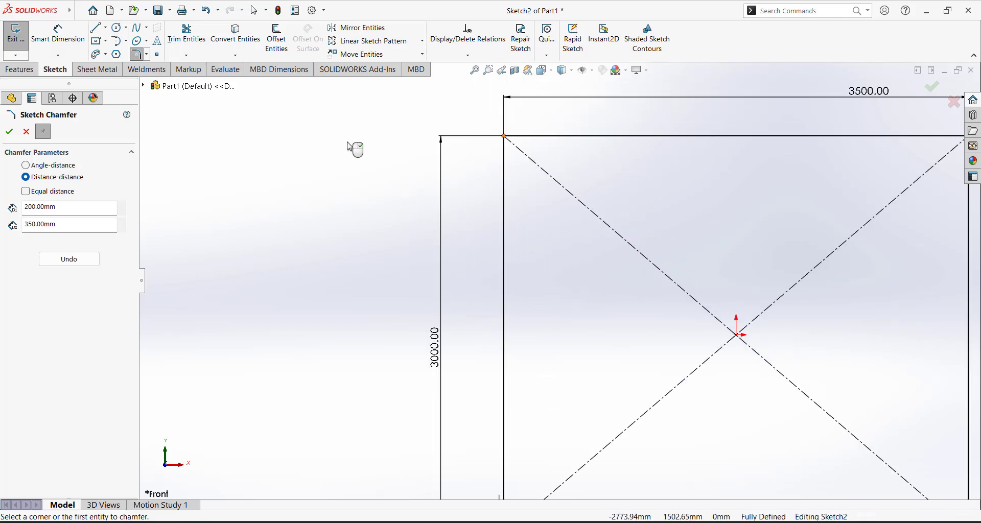
pyautogui.click(561, 136)
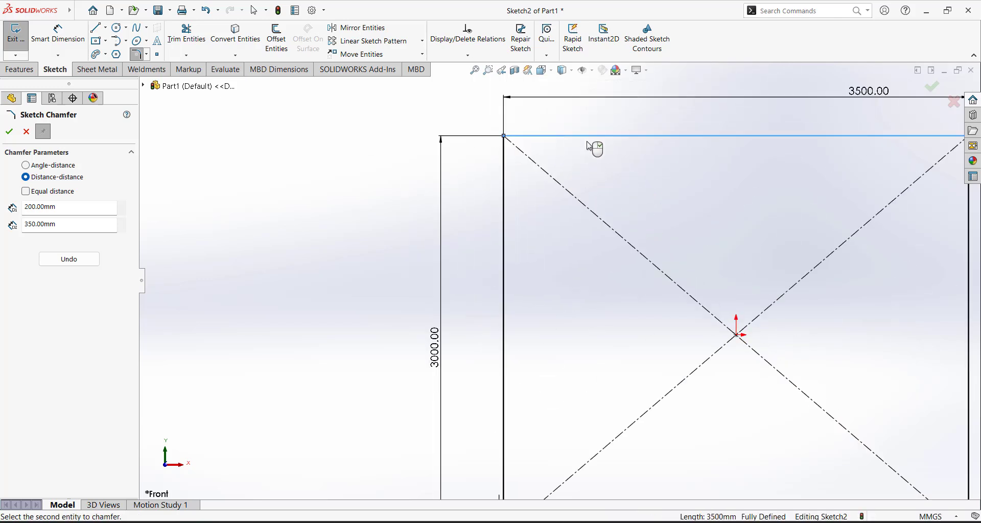
pyautogui.click(505, 247)
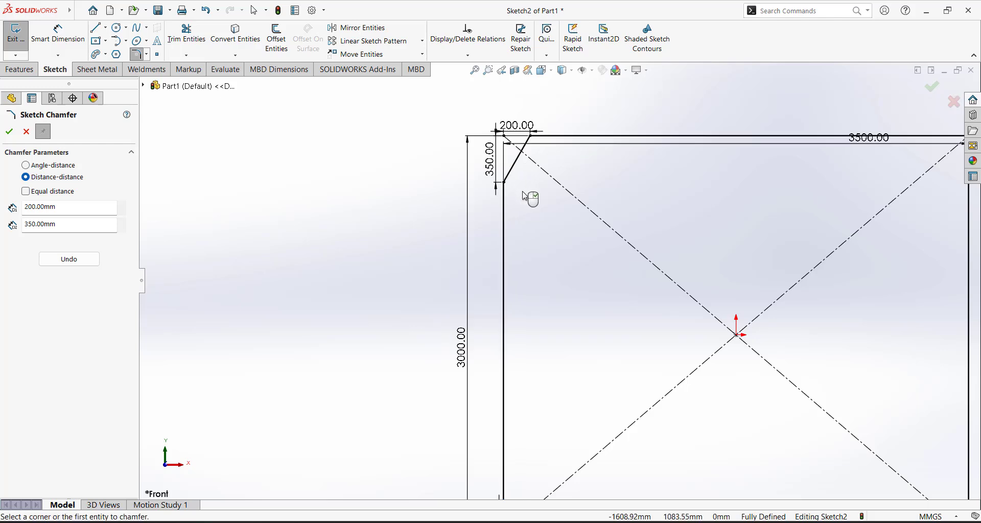
pyautogui.scroll(-3, 541, 141)
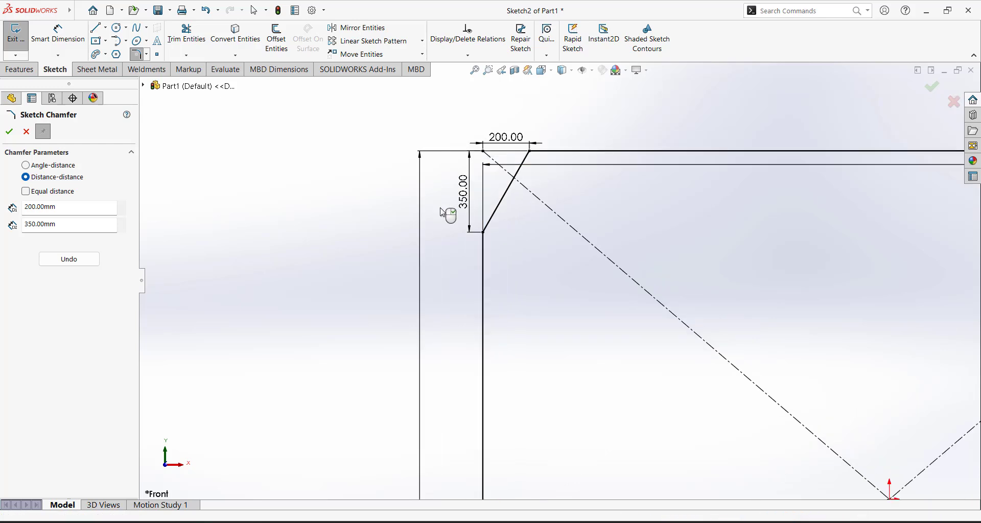
# Redo the top-left chamfer with 350 mm along the top edge, placing the 350.00 dimension above
pyautogui.click(69, 259)
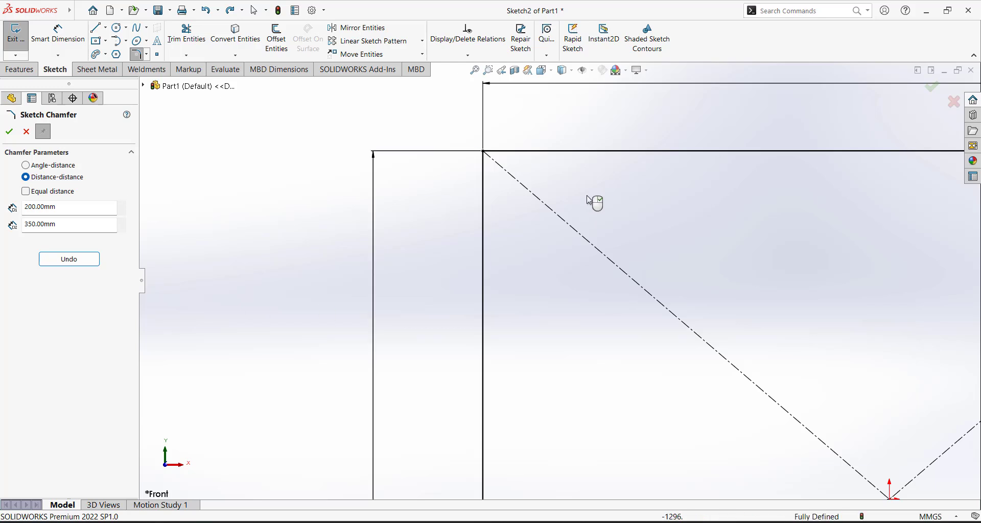
pyautogui.click(484, 221)
pyautogui.click(582, 152)
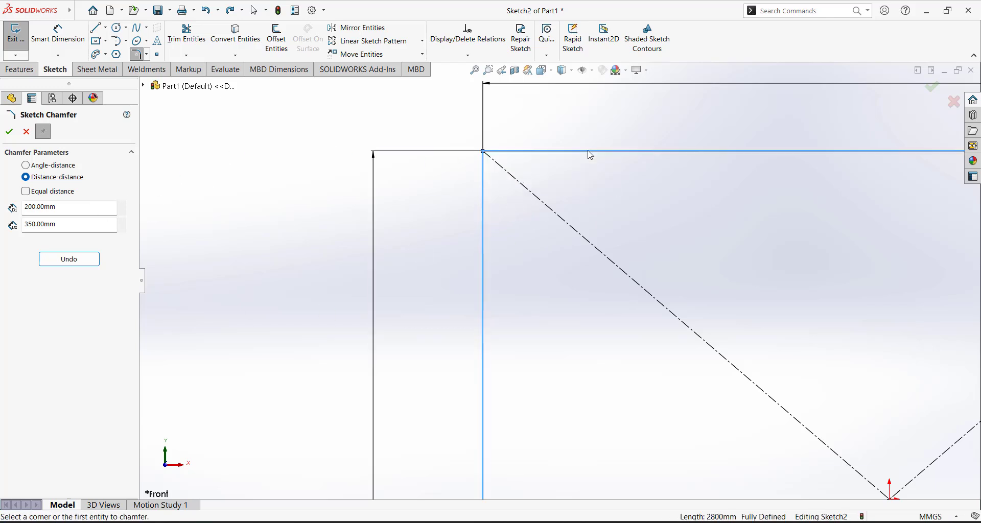
pyautogui.moveTo(530, 137); pyautogui.dragTo(531, 102)
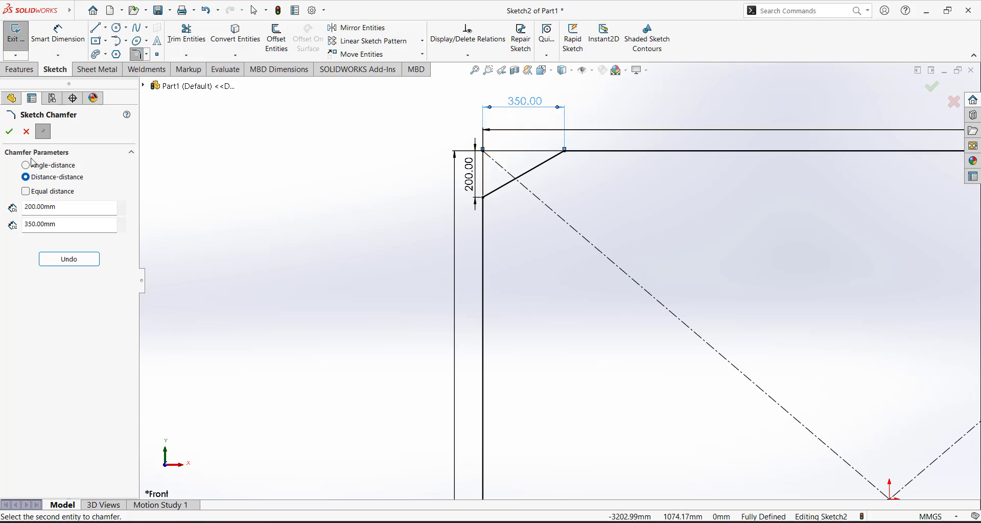
pyautogui.click(12, 134)
# Fit the sketch in view and move the 3500.00 dimension higher
pyautogui.press('f')
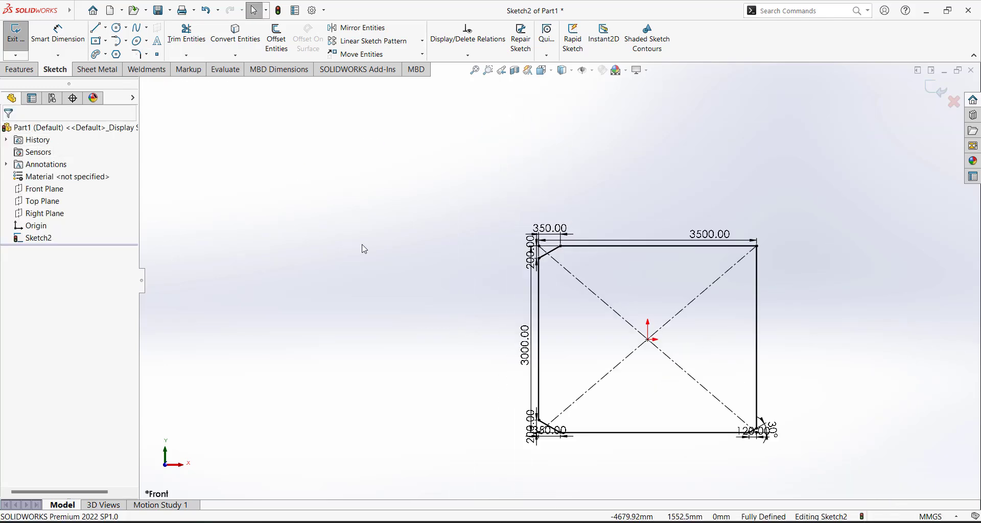
pyautogui.scroll(3, 821, 212)
pyautogui.moveTo(580, 153); pyautogui.dragTo(473, 113)
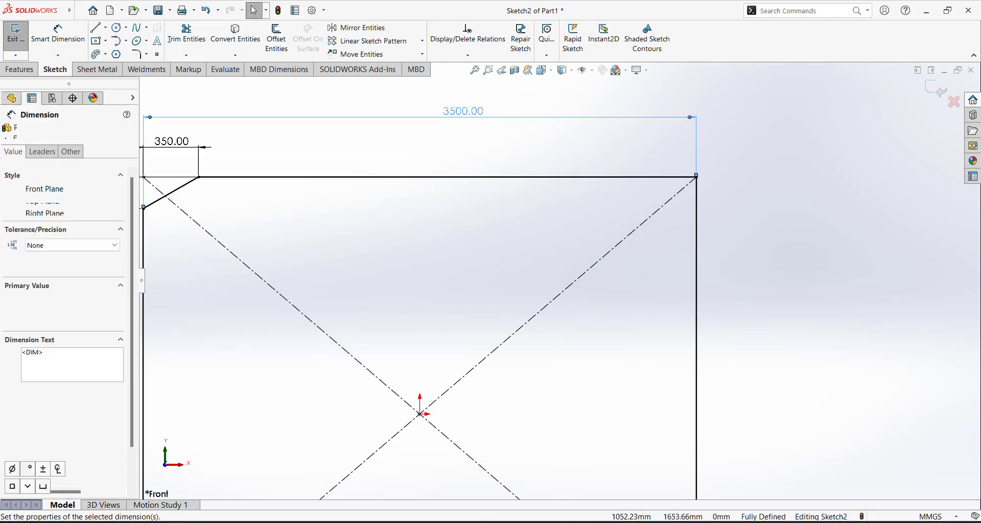
# Add an equal-distance 350 mm chamfer to the top-right corner, with its vertical 350.00 dimension outside
pyautogui.click(146, 54)
pyautogui.click(173, 81)
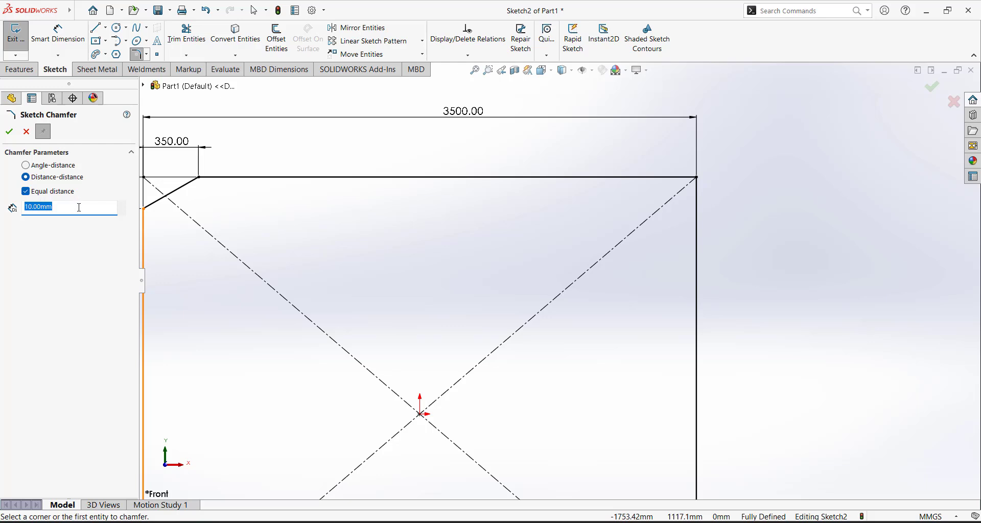
pyautogui.write('35')
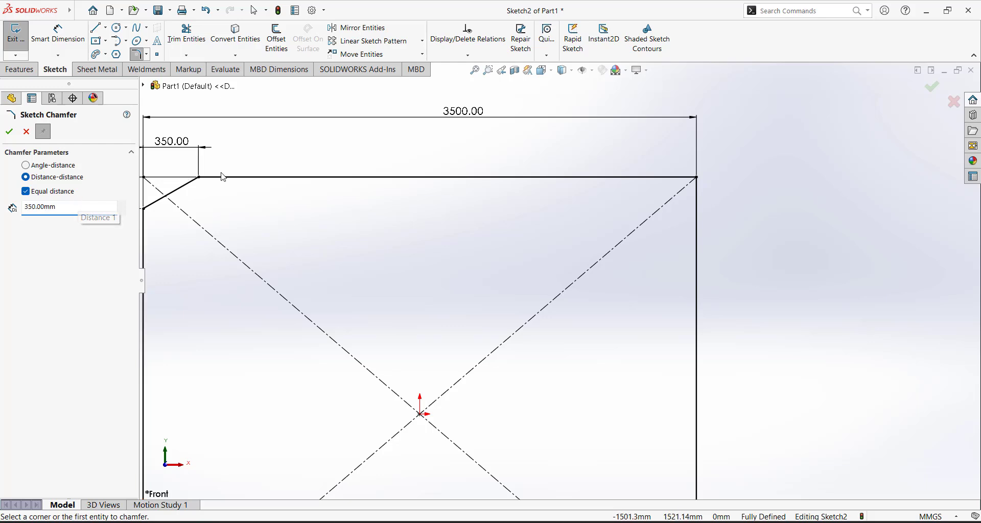
pyautogui.click(698, 181)
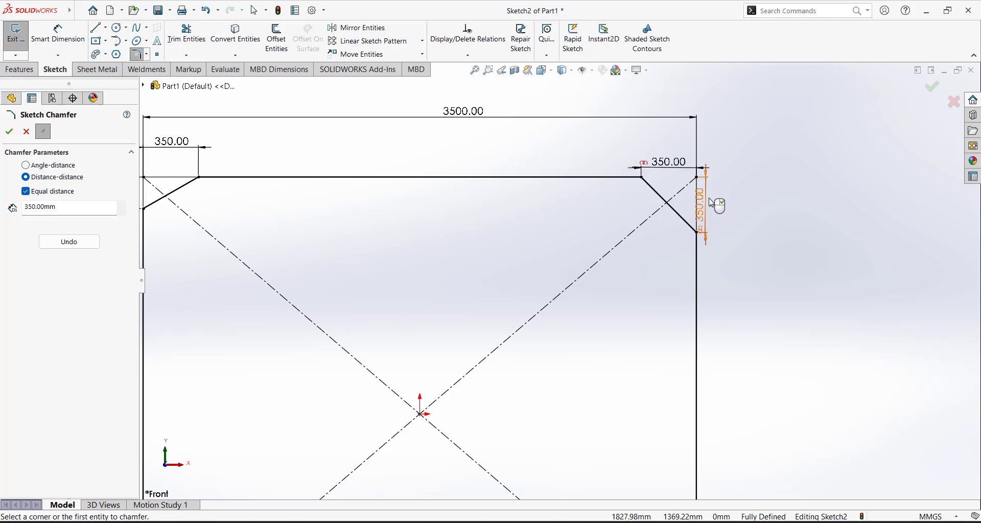
pyautogui.scroll(-3, 710, 213)
pyautogui.moveTo(670, 221)
pyautogui.mouseDown()
pyautogui.moveTo(697, 209)
pyautogui.moveTo(720, 220)
pyautogui.mouseUp()
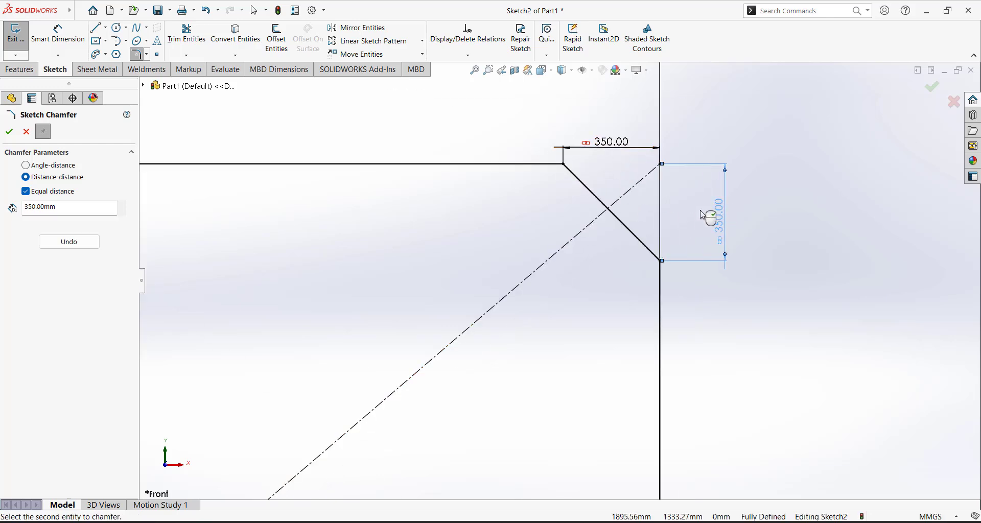
pyautogui.scroll(4, 740, 241)
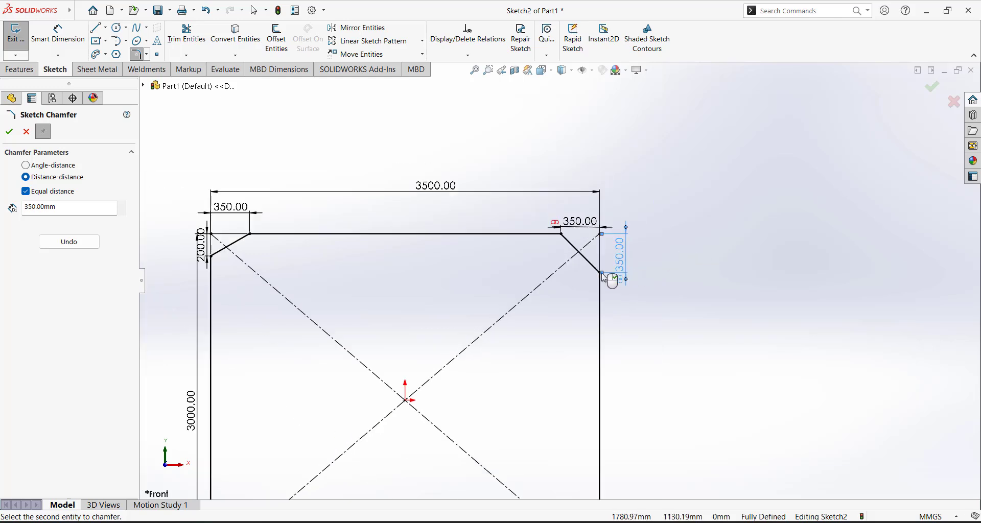
pyautogui.scroll(-3, 622, 265)
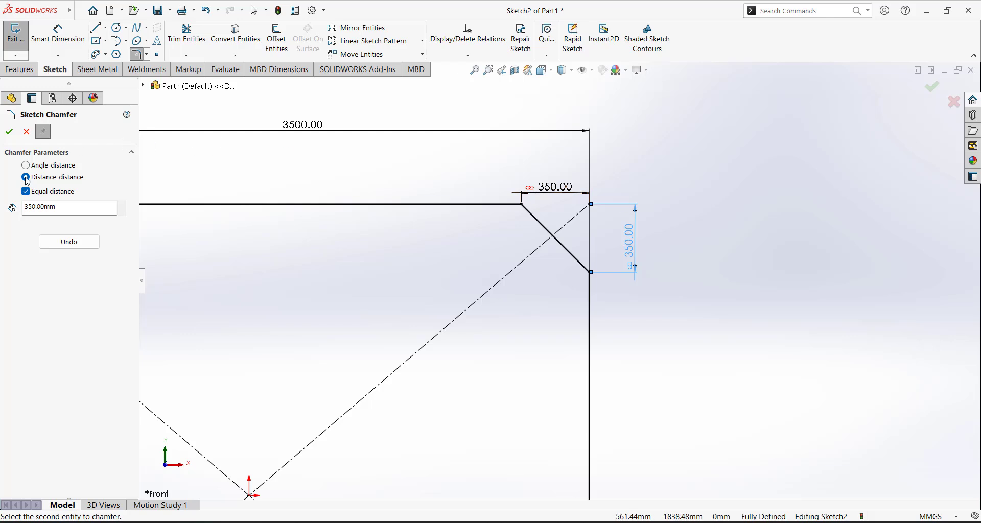
pyautogui.click(9, 132)
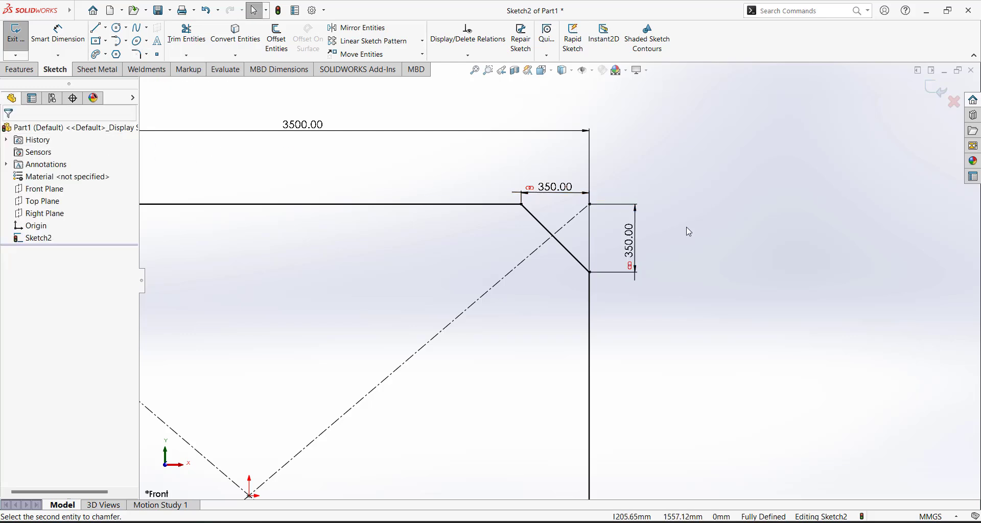
# Move the 30°, 120.00 and bottom-left 350.00 dimensions clear of the rectangle outline
pyautogui.press('f')
pyautogui.scroll(-3, 493, 321)
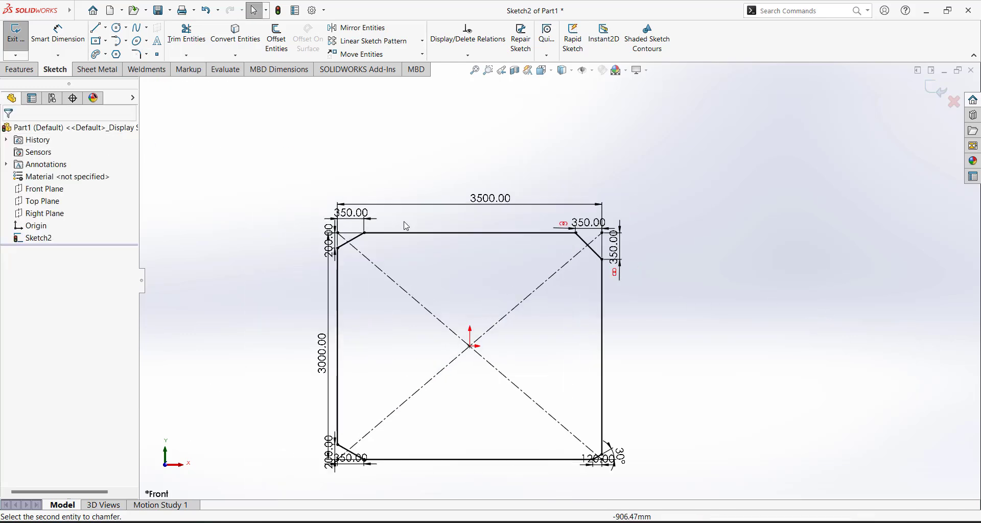
pyautogui.scroll(-3, 598, 480)
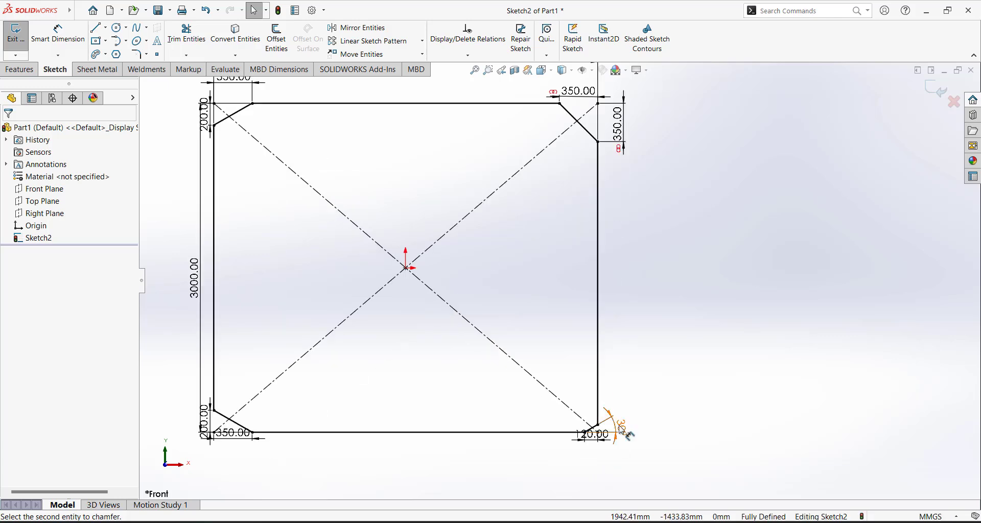
pyautogui.moveTo(621, 430); pyautogui.dragTo(649, 401)
pyautogui.moveTo(585, 445); pyautogui.dragTo(587, 470)
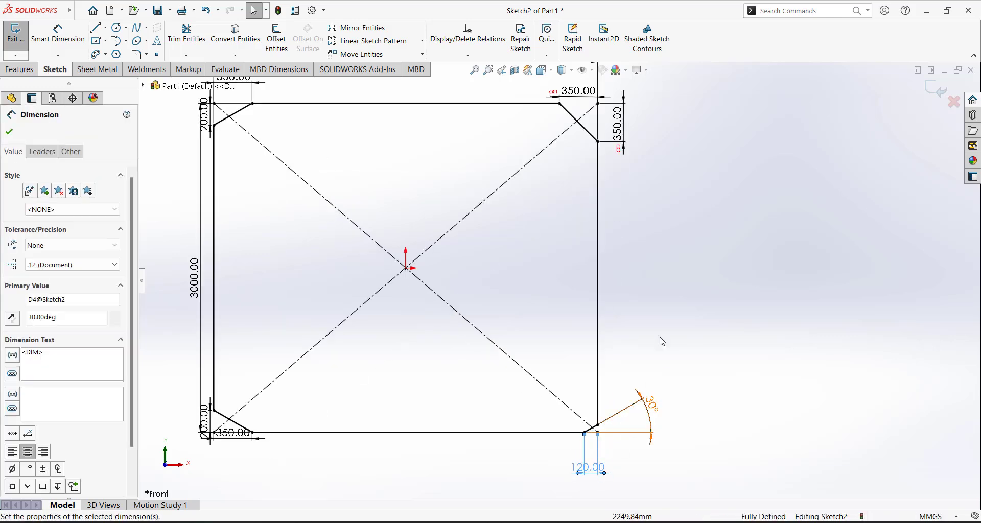
pyautogui.click(678, 311)
pyautogui.scroll(4, 559, 281)
pyautogui.moveTo(370, 366)
pyautogui.mouseDown()
pyautogui.moveTo(376, 400)
pyautogui.moveTo(308, 328)
pyautogui.mouseUp()
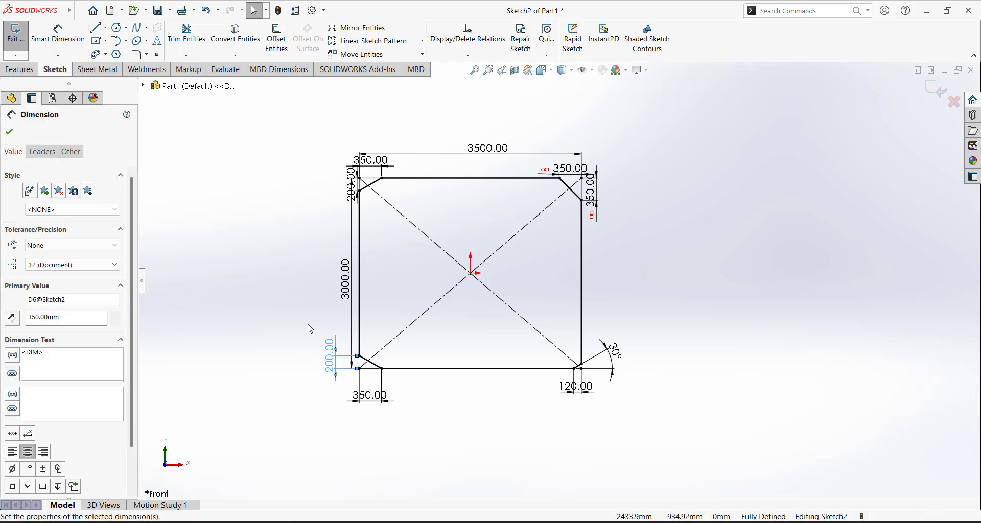
pyautogui.click(304, 307)
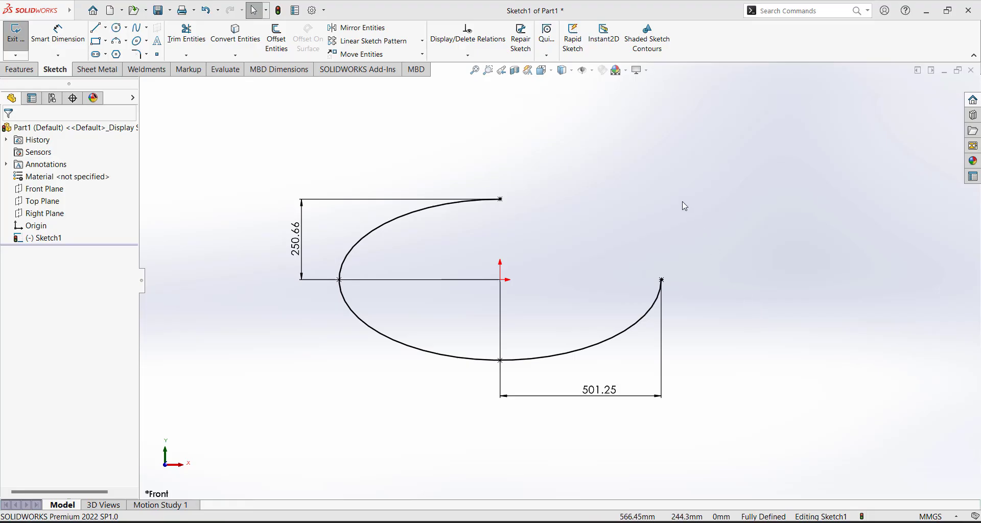
# Replace the ellipse sketch with an L of two lines at the origin, the upright made vertical
pyautogui.moveTo(751, 419)
pyautogui.mouseDown()
pyautogui.moveTo(186, 179)
pyautogui.moveTo(168, 132)
pyautogui.mouseUp()
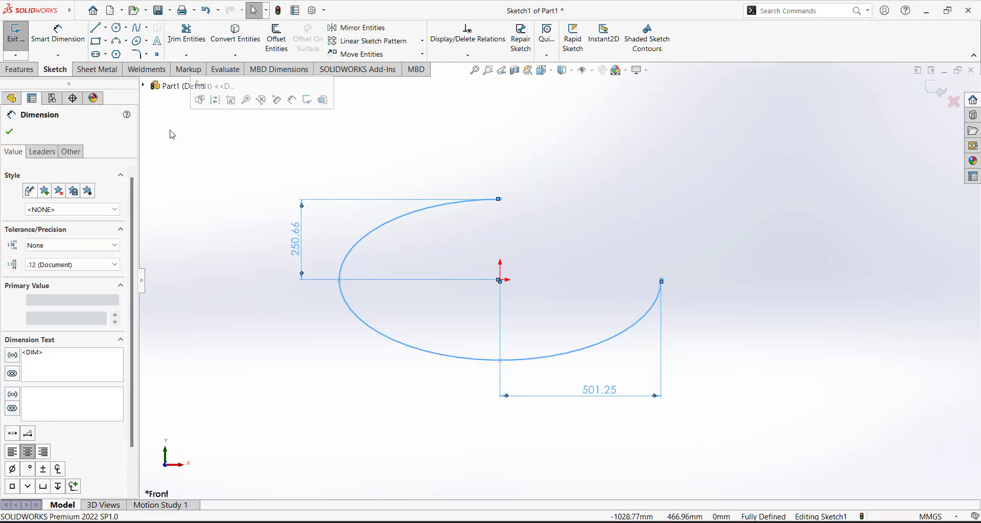
pyautogui.press('Delete')
pyautogui.click(97, 27)
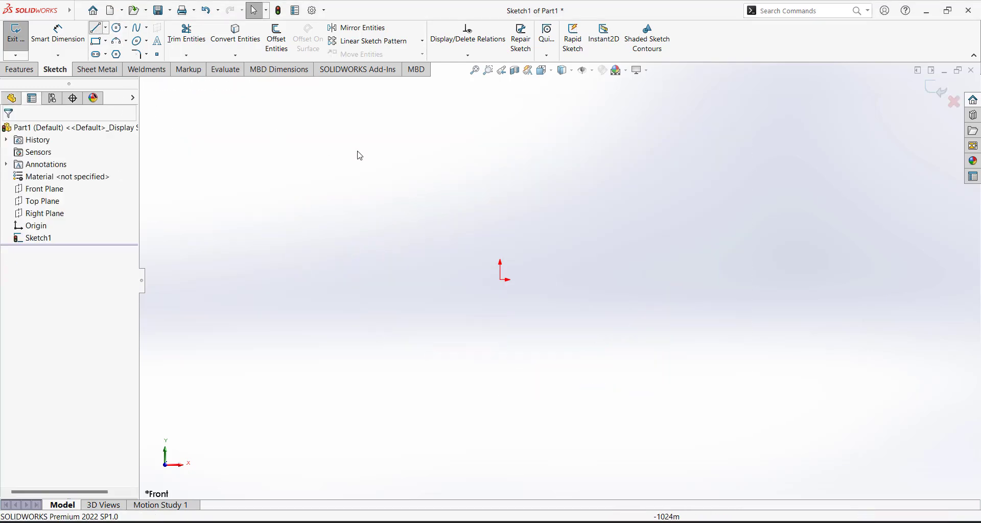
pyautogui.click(496, 103)
pyautogui.click(500, 279)
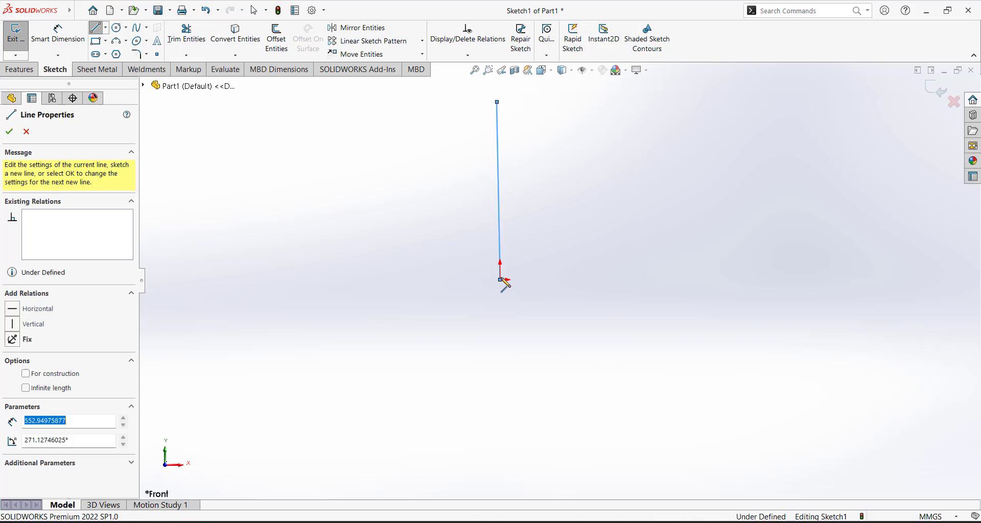
pyautogui.click(664, 280)
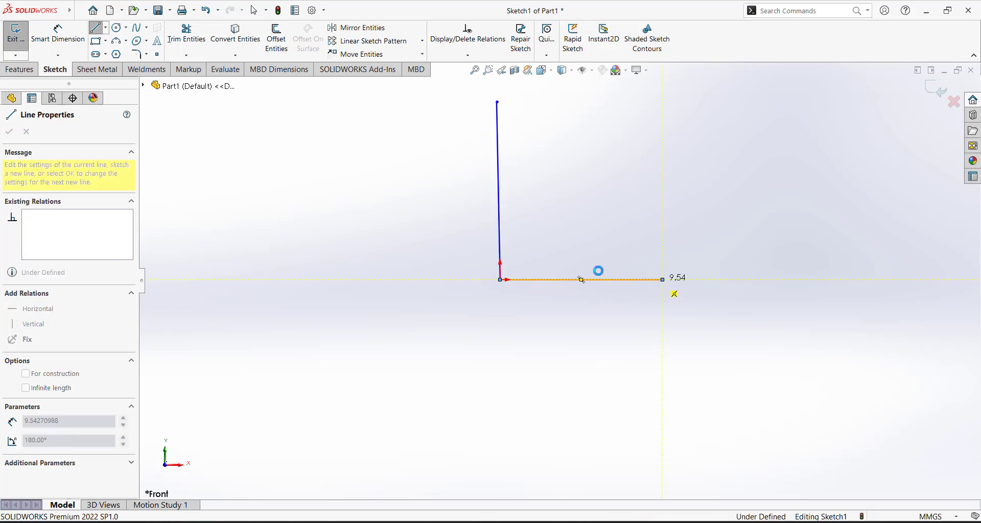
pyautogui.press('Escape')
pyautogui.click(499, 191)
pyautogui.click(545, 94)
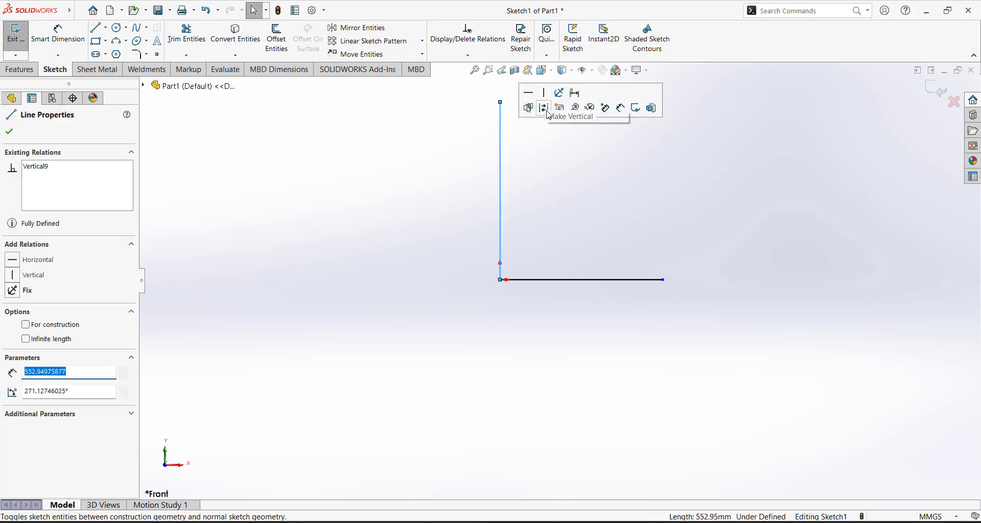
pyautogui.click(580, 193)
# Dimension the horizontal leg to 500 mm
pyautogui.moveTo(602, 376); pyautogui.dragTo(618, 256, button='right')
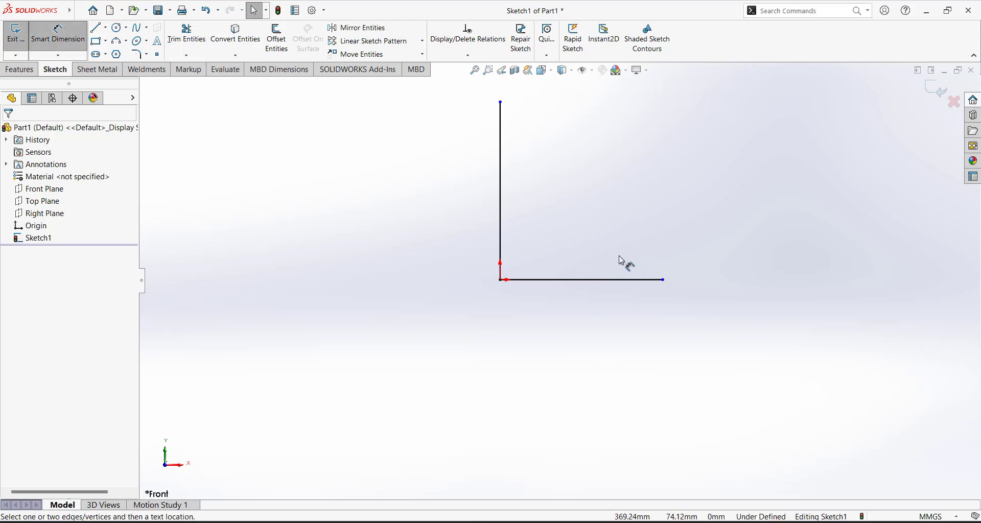
pyautogui.click(626, 281)
pyautogui.click(627, 319)
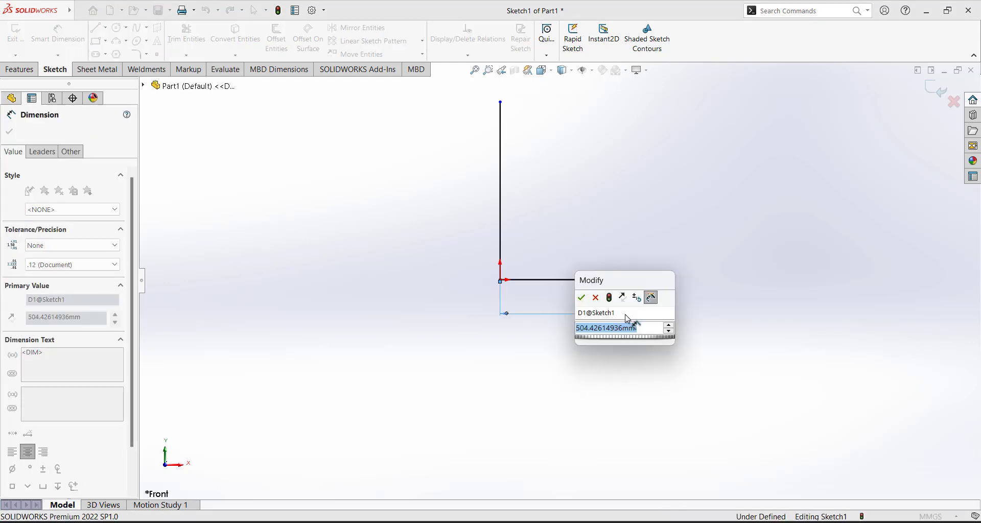
pyautogui.write('500')
pyautogui.press('Return')
pyautogui.press('Escape')
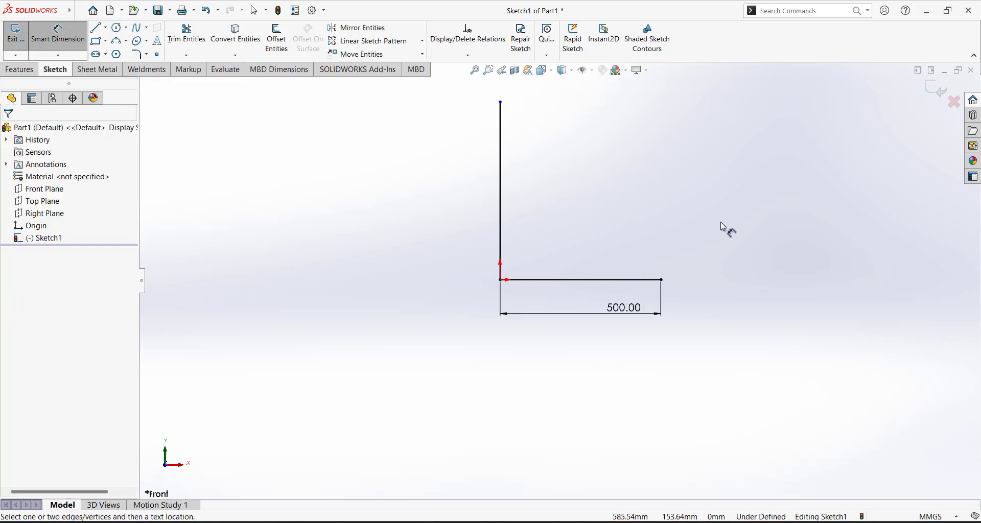
pyautogui.press('Escape')
# Make both legs equal length with an Equal relation
pyautogui.click(557, 283)
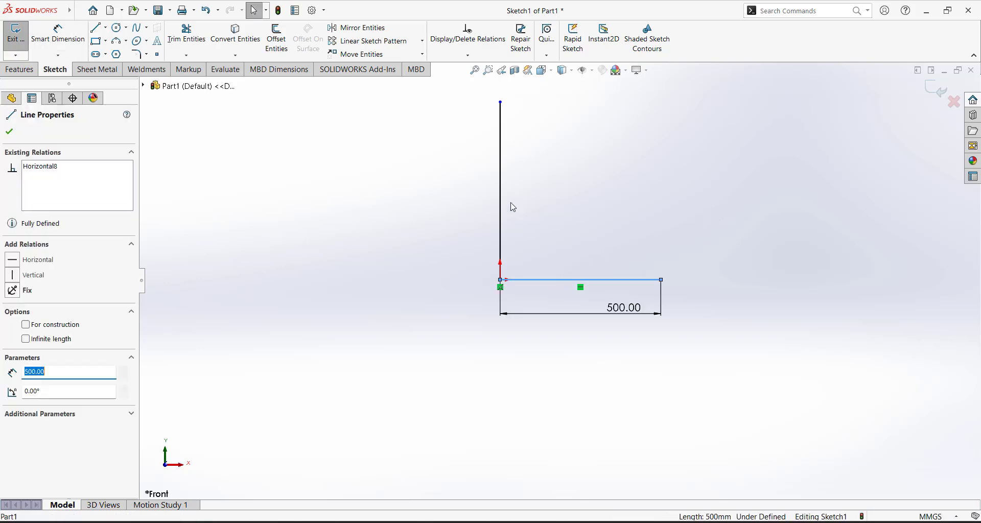
pyautogui.keyDown('ctrl'); pyautogui.click(502, 201); pyautogui.keyUp('ctrl')
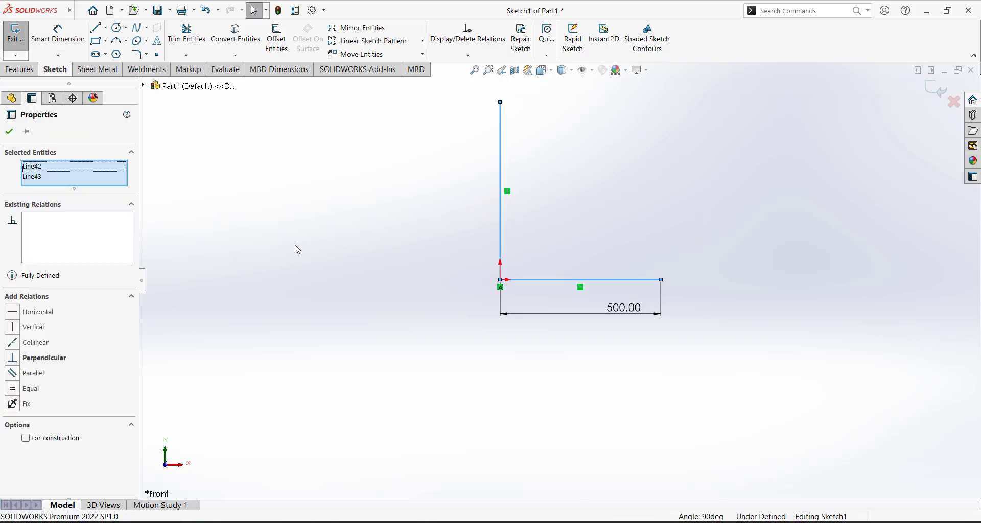
pyautogui.click(25, 390)
pyautogui.click(333, 257)
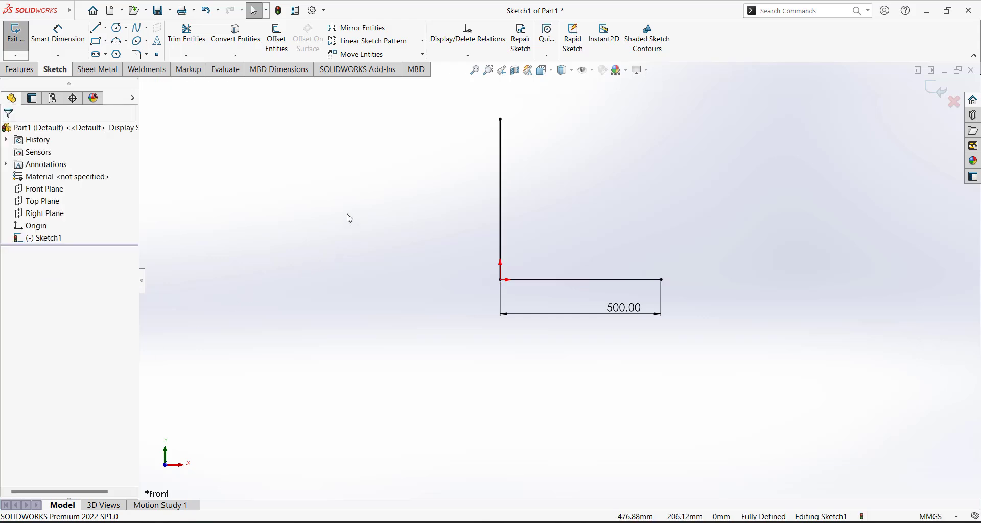
# Offset the whole L chain to the outside, then undo the result
pyautogui.click(276, 39)
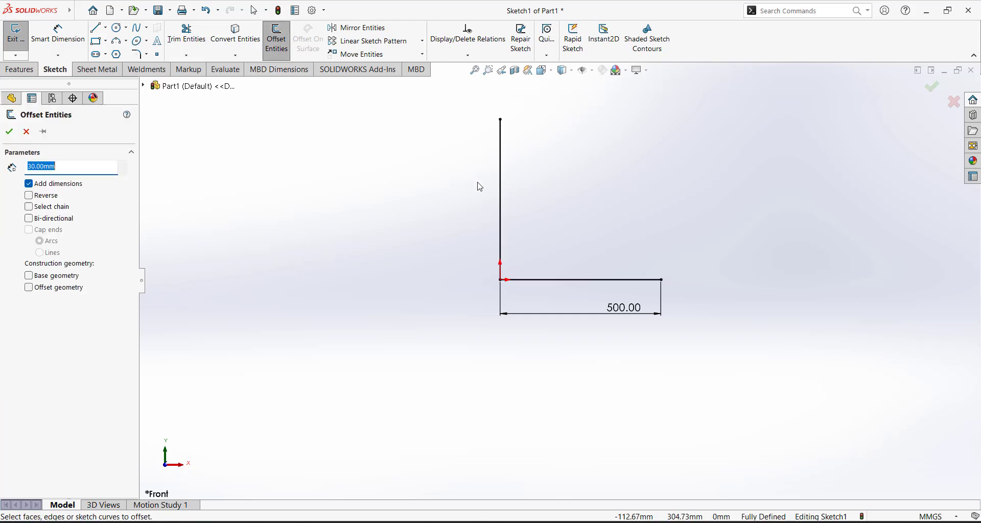
pyautogui.click(502, 150)
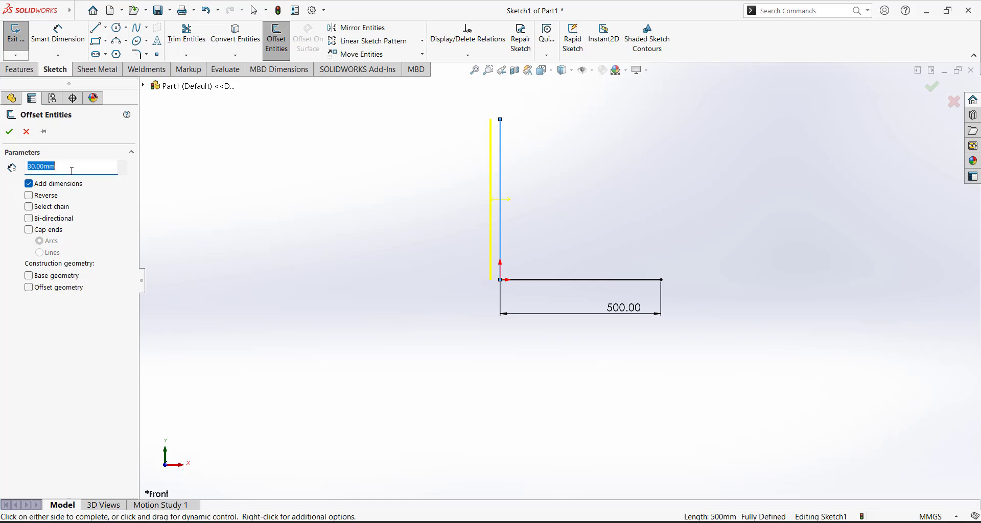
pyautogui.scroll(2, 72, 170)
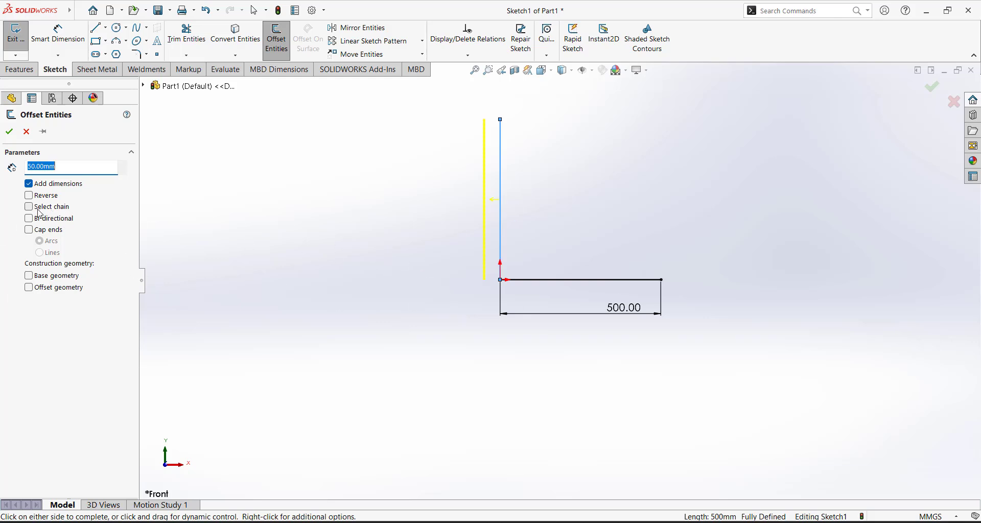
pyautogui.click(28, 207)
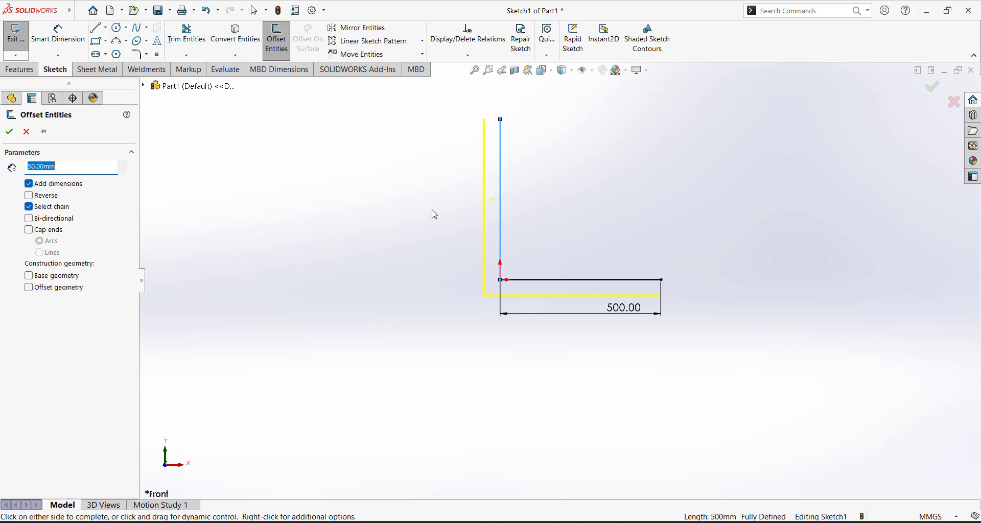
pyautogui.click(30, 196)
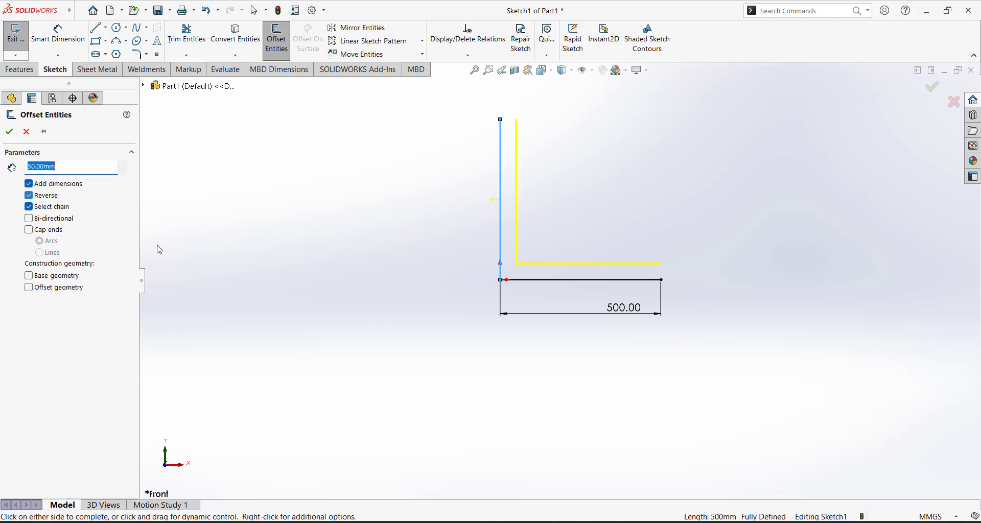
pyautogui.click(158, 249)
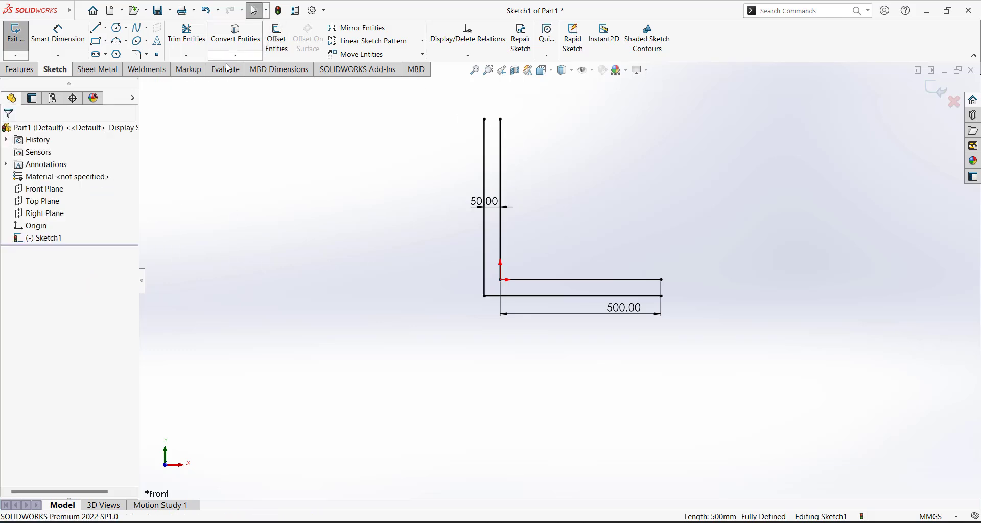
pyautogui.hotkey('ctrl', 'z')
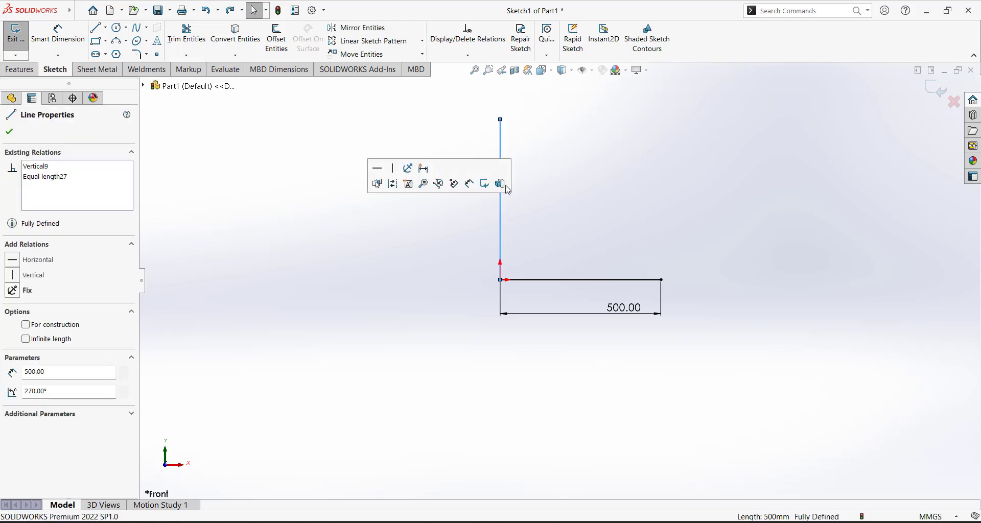
pyautogui.click(645, 232)
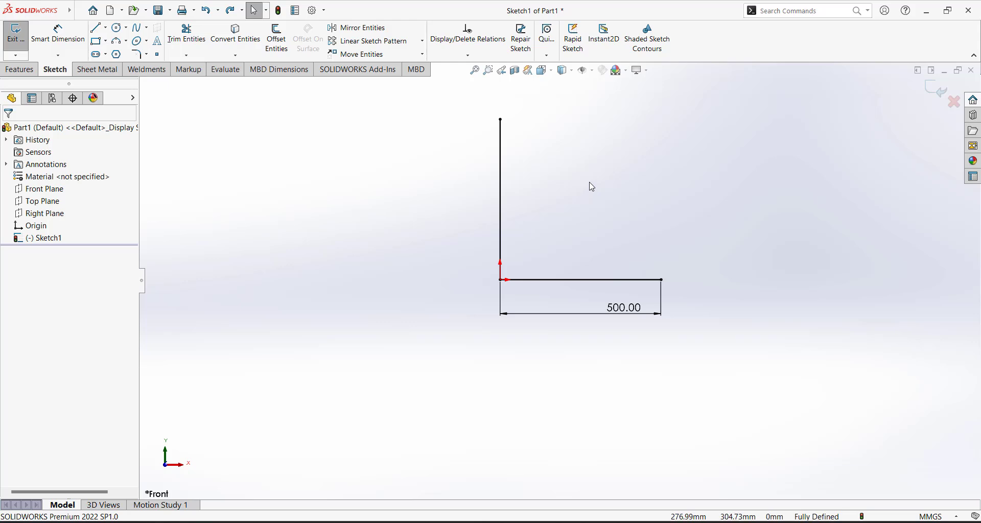
# Offset the L chain again, comparing bi-directional and reverse, then cap the ends with lines
pyautogui.click(279, 49)
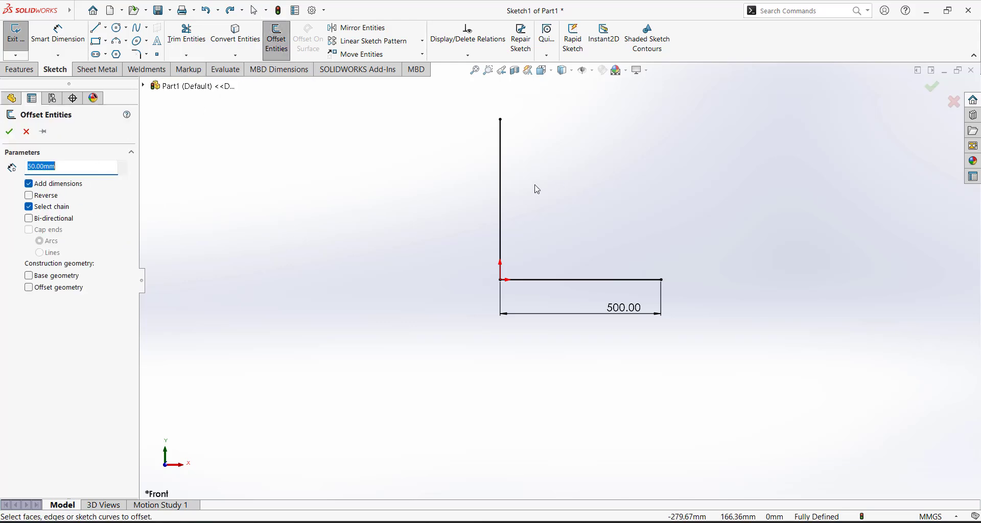
pyautogui.click(509, 173)
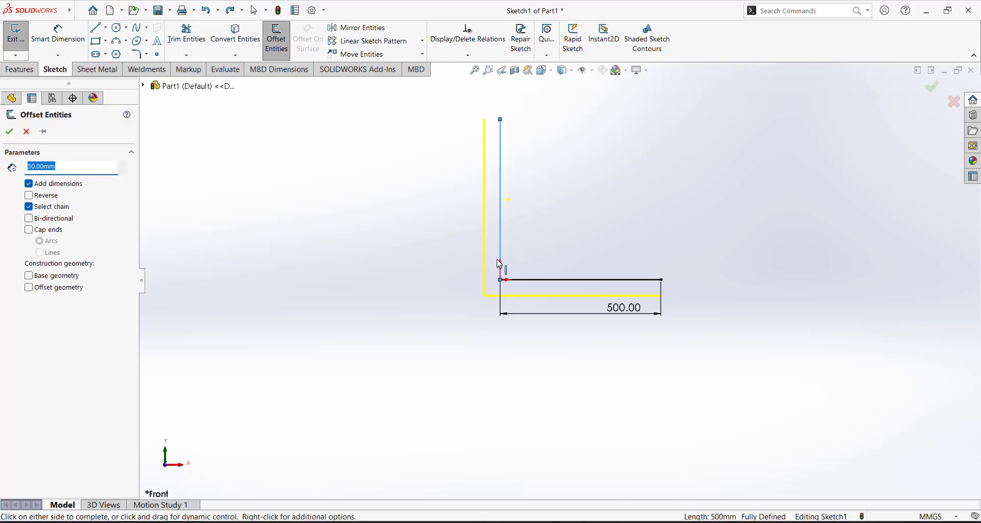
pyautogui.click(29, 219)
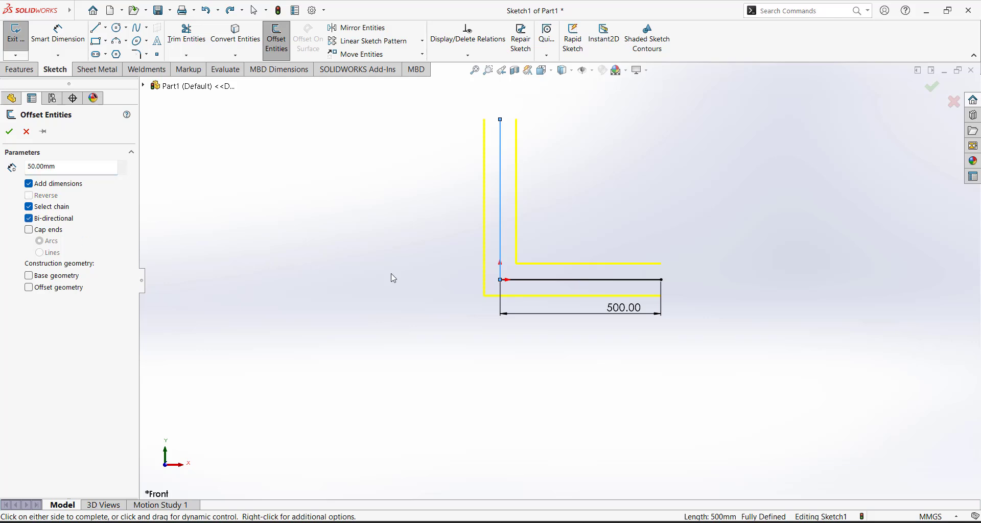
pyautogui.click(29, 219)
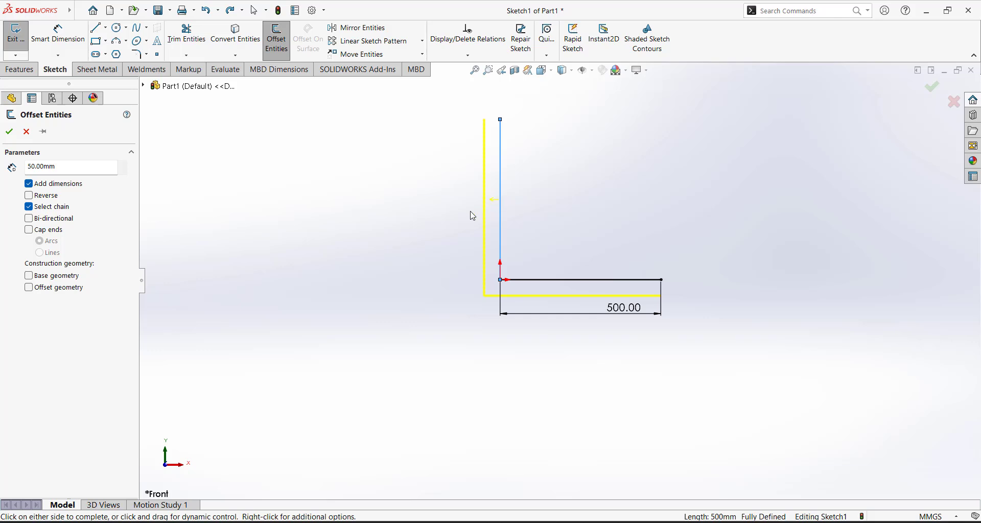
pyautogui.click(29, 196)
pyautogui.click(28, 197)
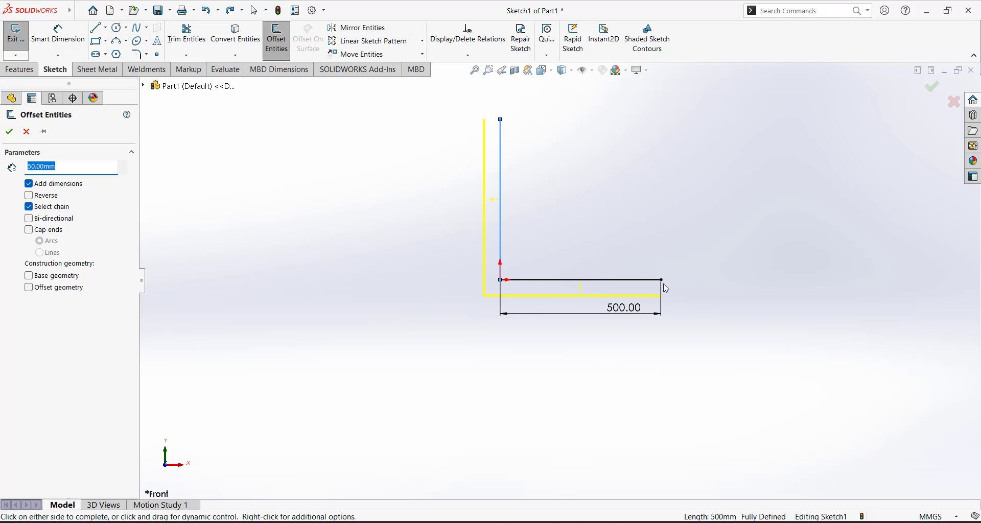
pyautogui.click(29, 230)
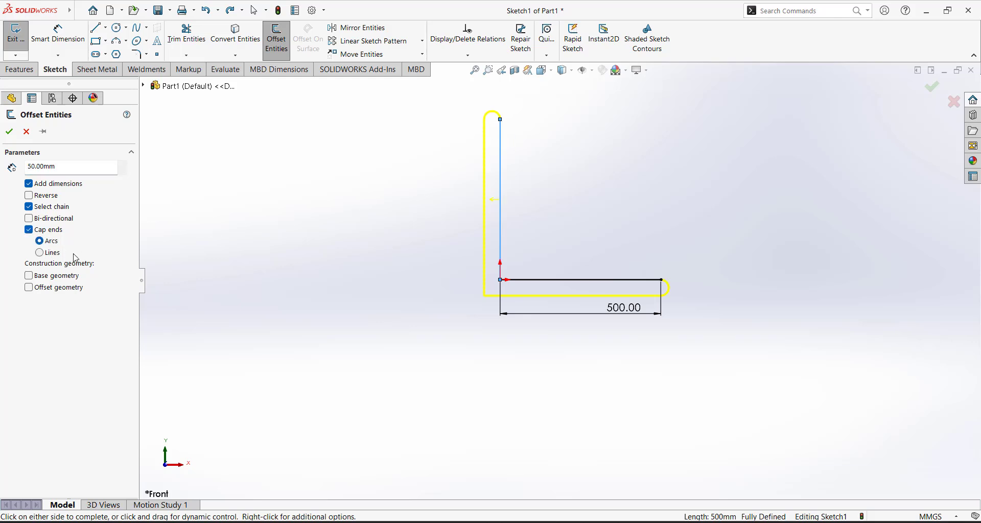
pyautogui.click(40, 253)
# Apply the capped offset and change its distance from 50 to 100 mm
pyautogui.click(9, 132)
pyautogui.scroll(-2, 514, 269)
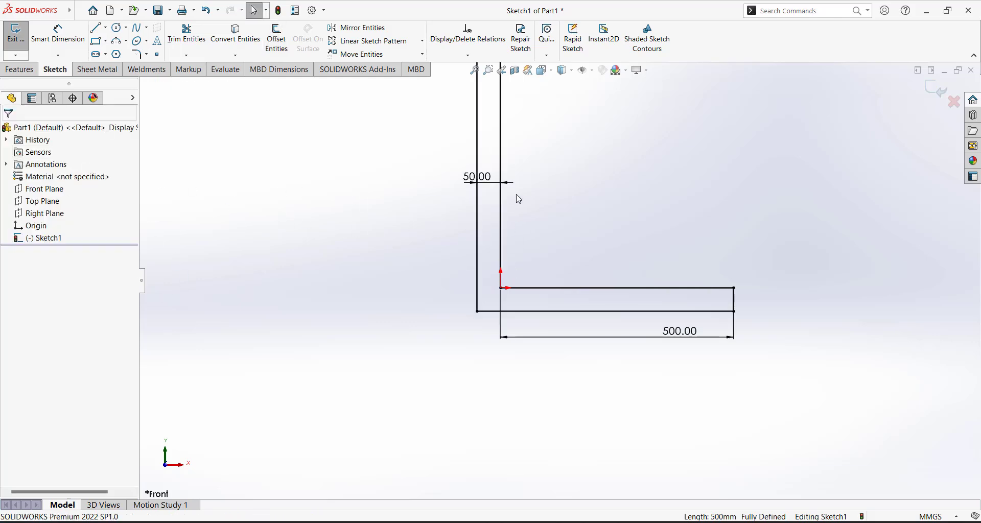
pyautogui.doubleClick(489, 183)
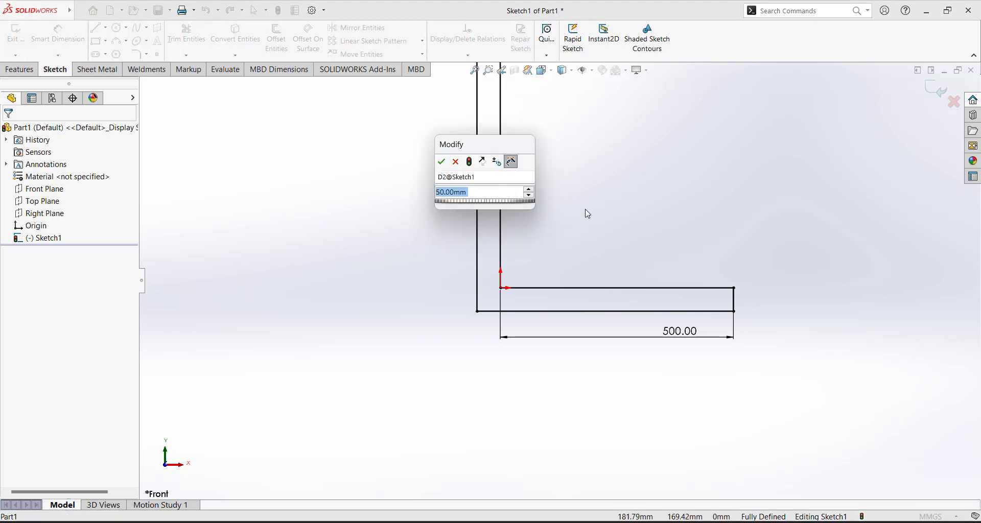
pyautogui.write('100')
pyautogui.press('Return')
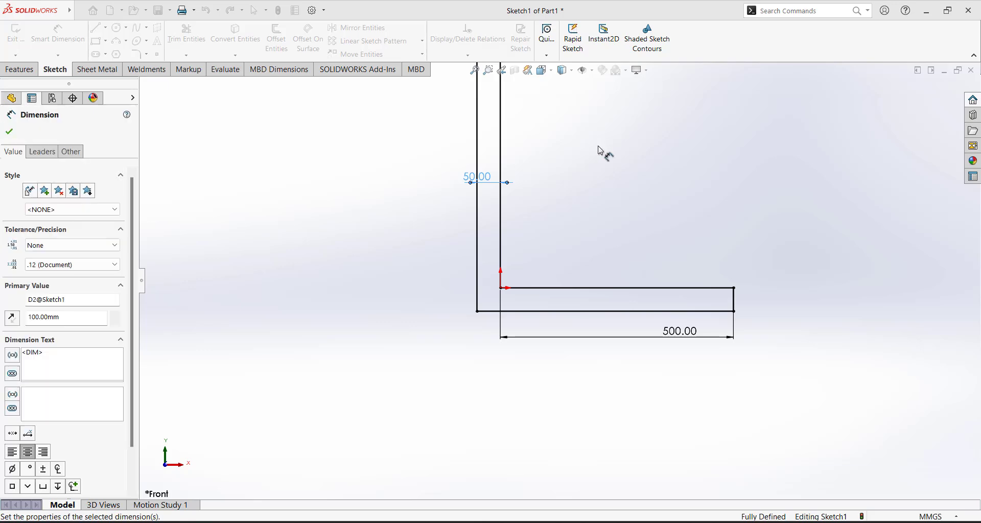
pyautogui.click(623, 215)
# Reposition the 500.00 and 100.00 dimensions, then delete every sketch entity
pyautogui.scroll(2, 562, 281)
pyautogui.moveTo(633, 309); pyautogui.dragTo(633, 350)
pyautogui.moveTo(494, 226); pyautogui.dragTo(441, 205)
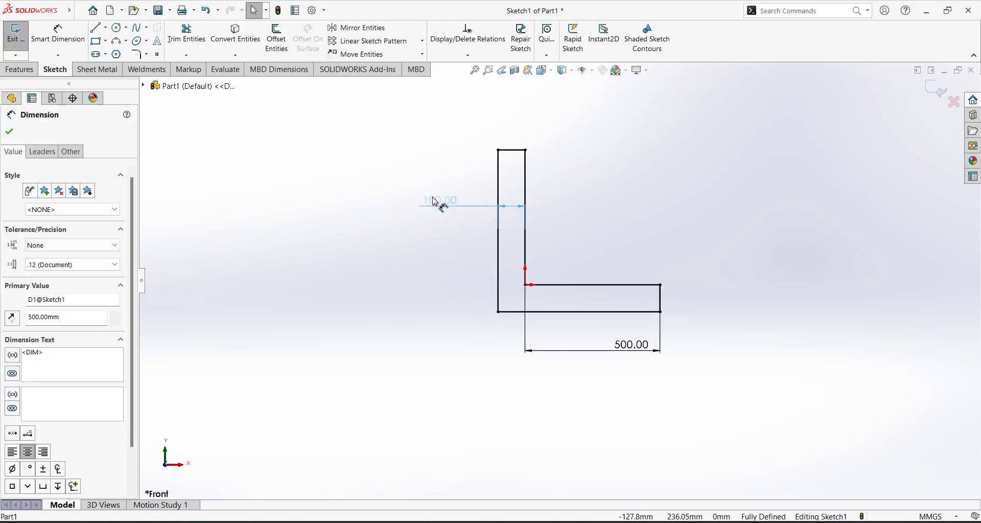
pyautogui.click(422, 154)
pyautogui.hotkey('ctrl', 'a')
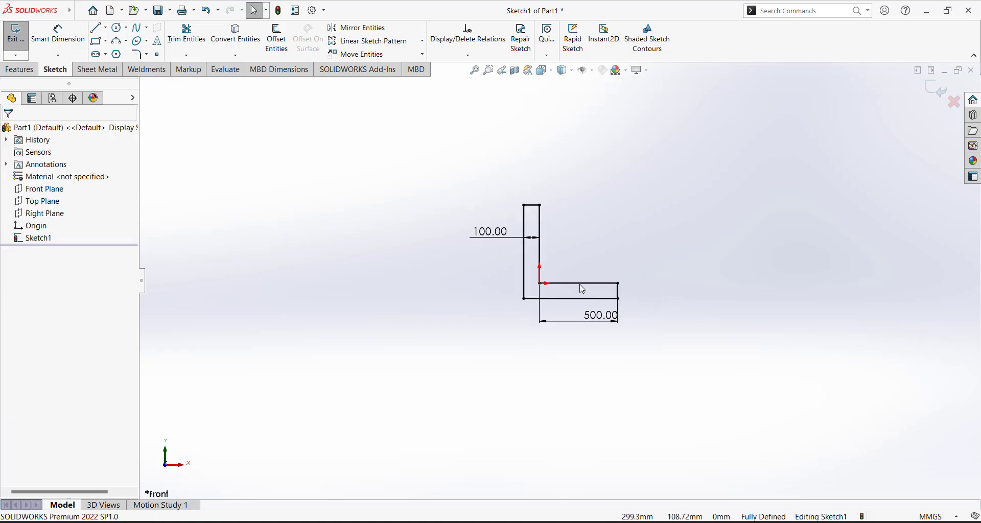
pyautogui.press('Delete')
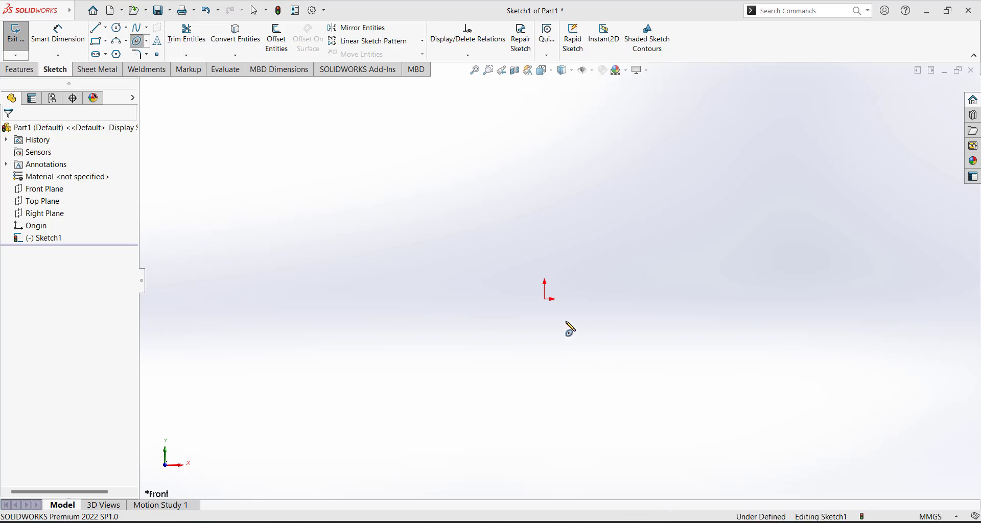
# Draw an ellipse centred on the origin
pyautogui.click(545, 299)
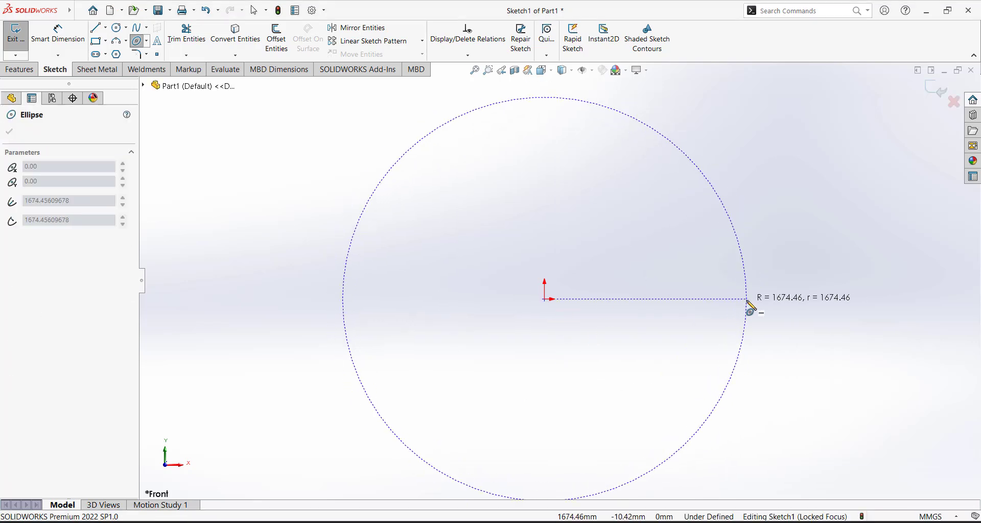
pyautogui.click(746, 300)
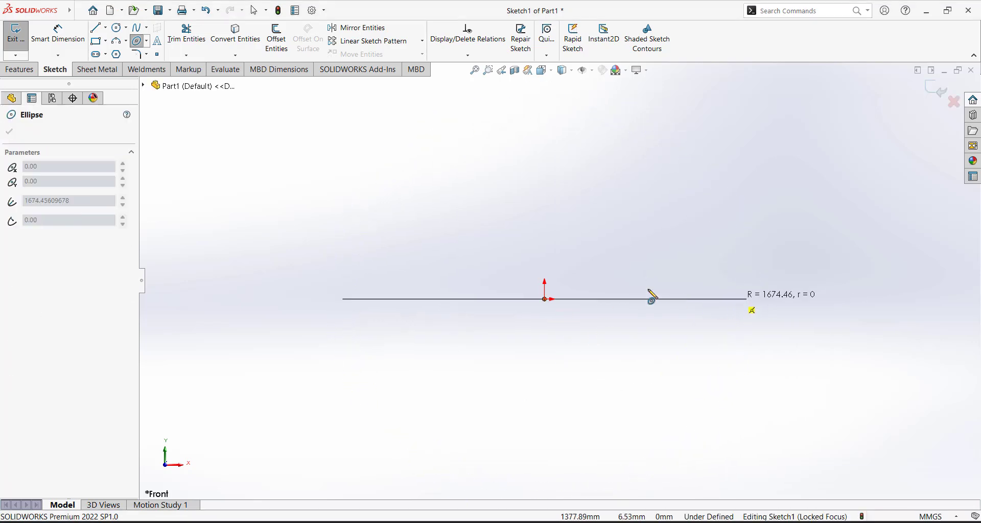
pyautogui.click(552, 215)
pyautogui.press('Escape')
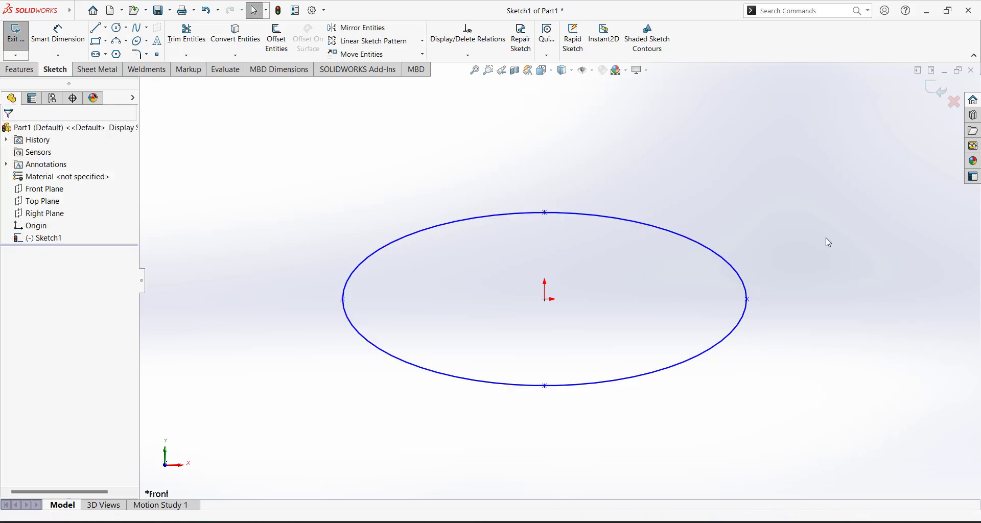
# Dimension the ellipse 3348.91 across its vertices and 718.28 from centre to top
pyautogui.click(58, 34)
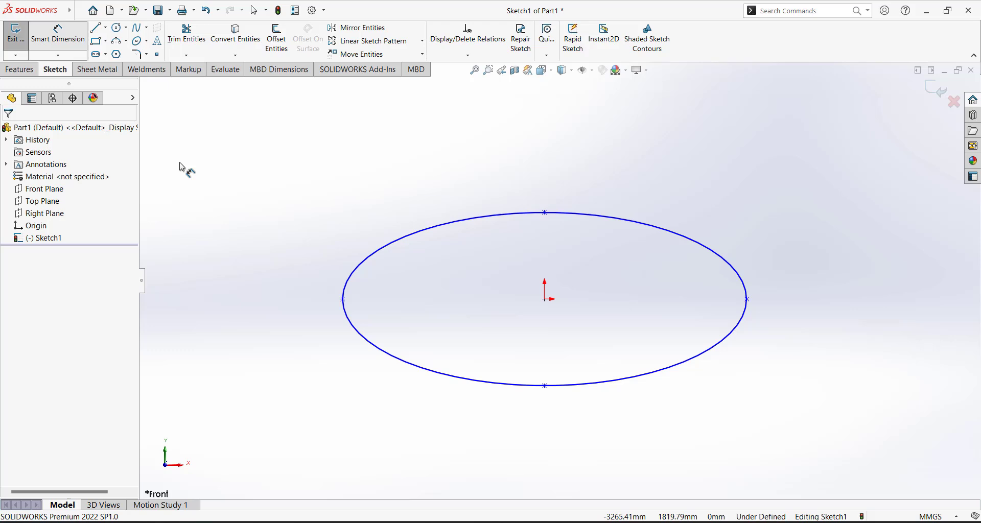
pyautogui.click(343, 299)
pyautogui.click(747, 300)
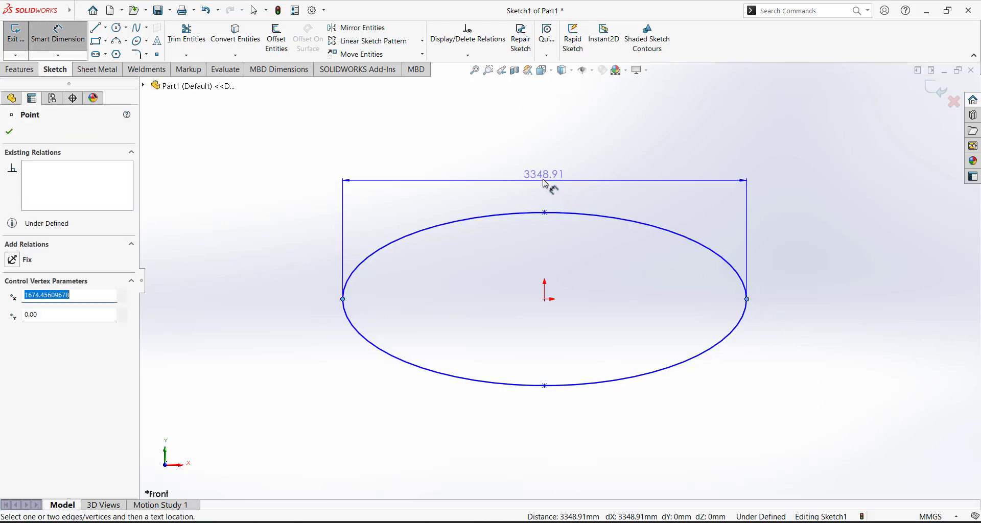
pyautogui.click(543, 176)
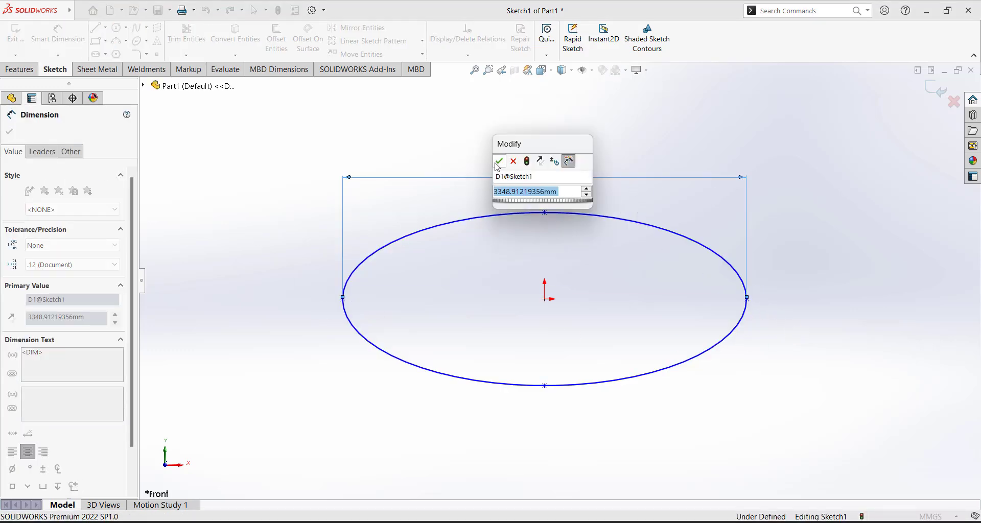
pyautogui.click(499, 161)
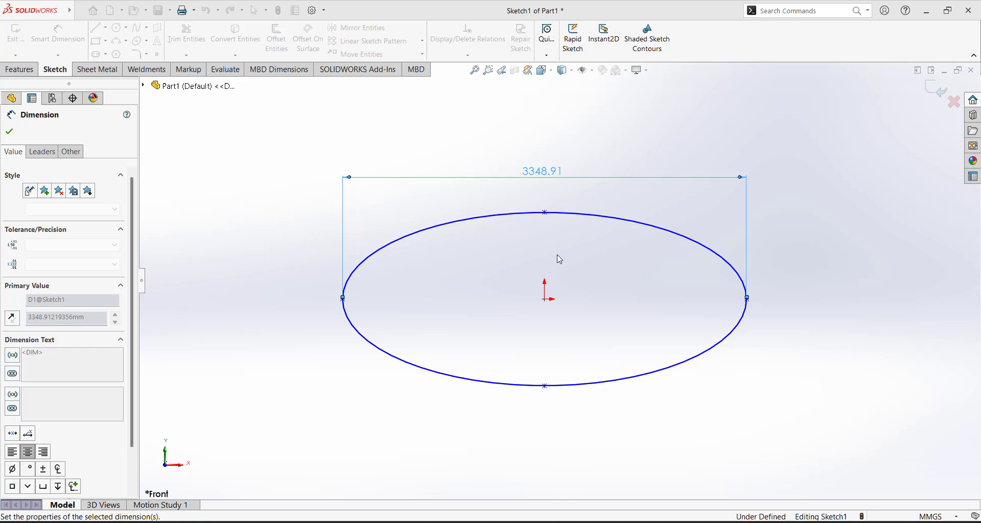
pyautogui.click(545, 301)
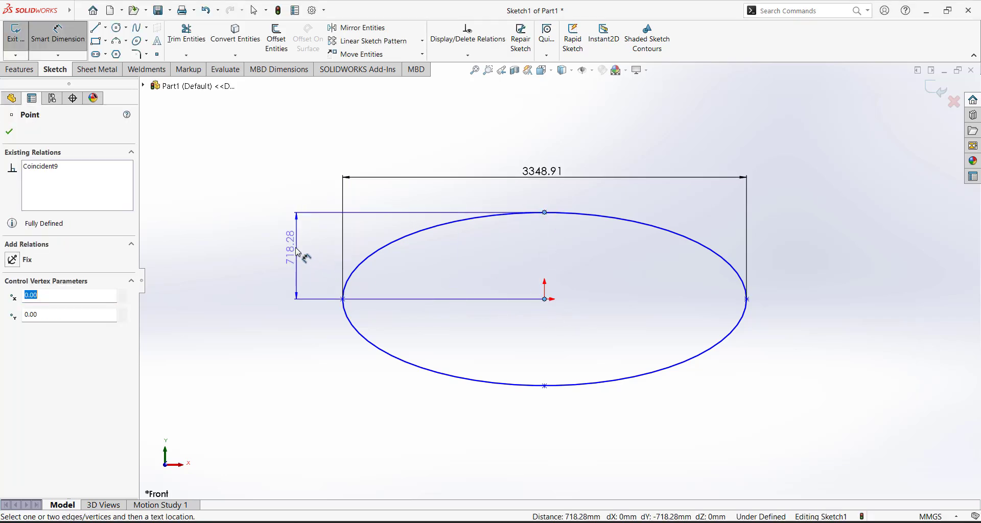
pyautogui.click(271, 227)
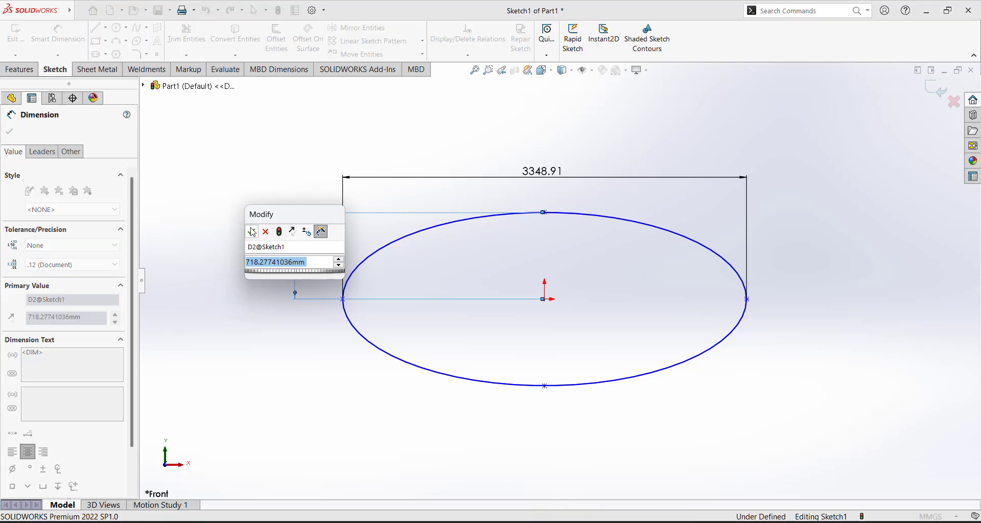
pyautogui.click(251, 230)
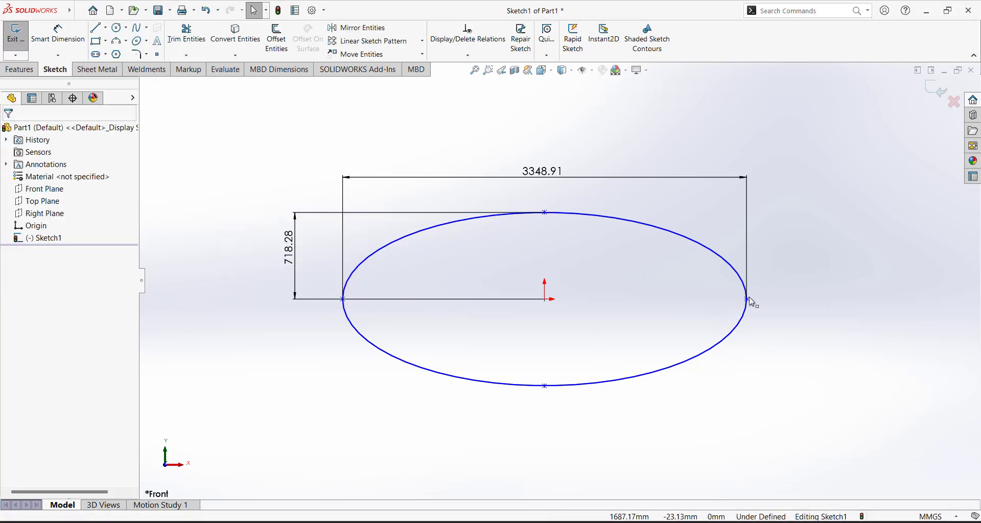
# Rotate the ellipse by its right vertex, try a Horizontal relation to the origin, then undo it
pyautogui.moveTo(746, 299); pyautogui.dragTo(712, 296)
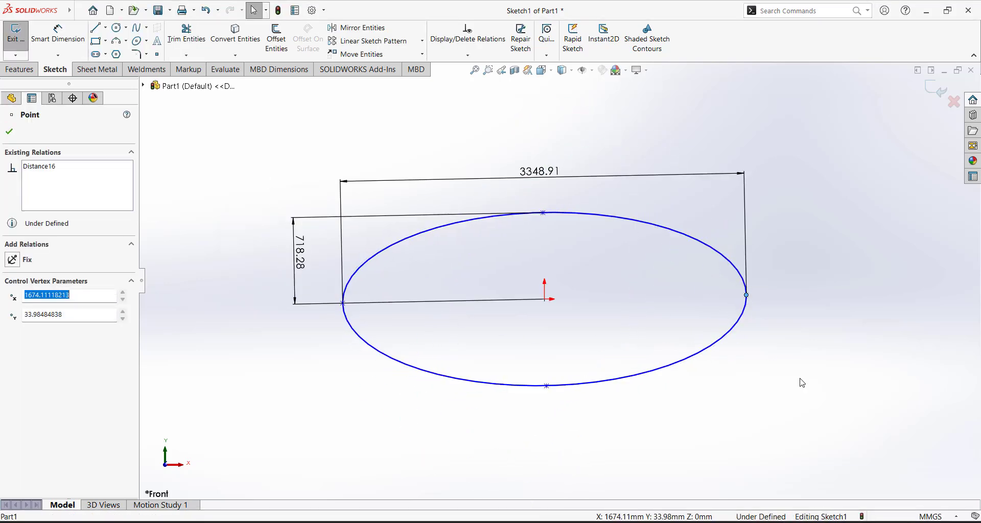
pyautogui.click(800, 388)
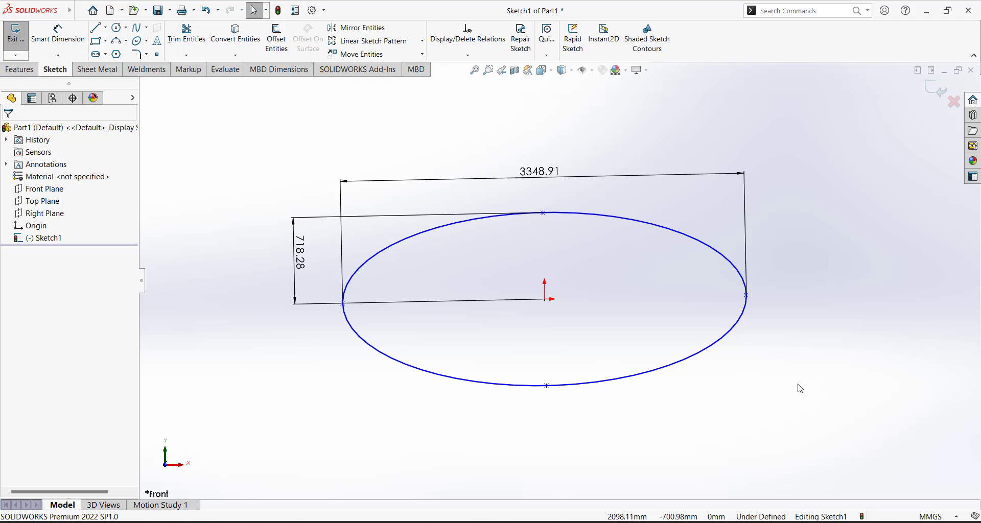
pyautogui.click(544, 299)
pyautogui.keyDown('ctrl'); pyautogui.click(746, 295); pyautogui.keyUp('ctrl')
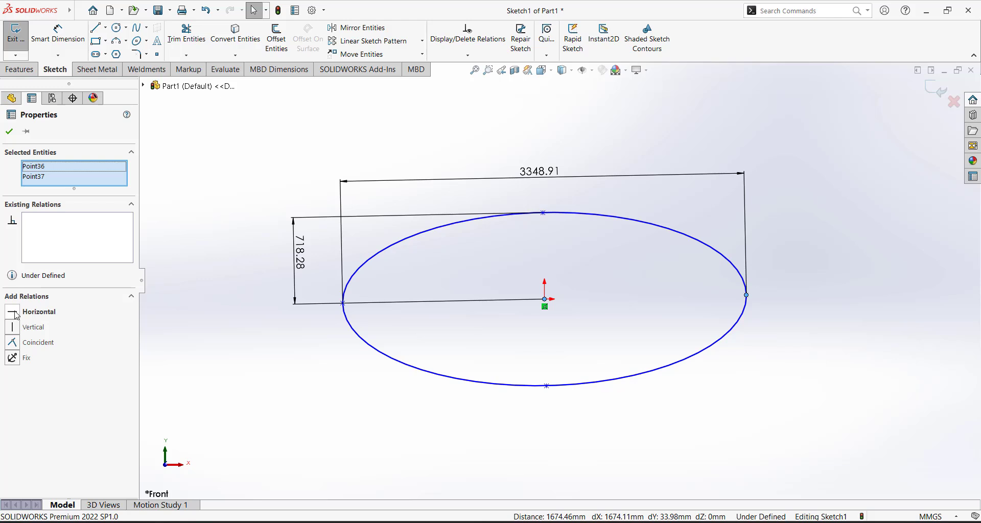
pyautogui.click(17, 312)
pyautogui.click(580, 409)
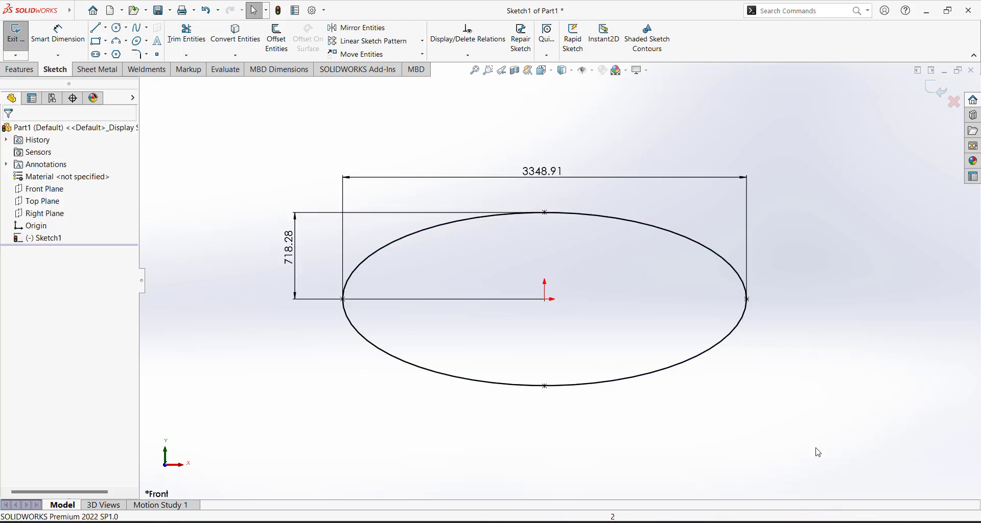
pyautogui.hotkey('ctrl', 'z')
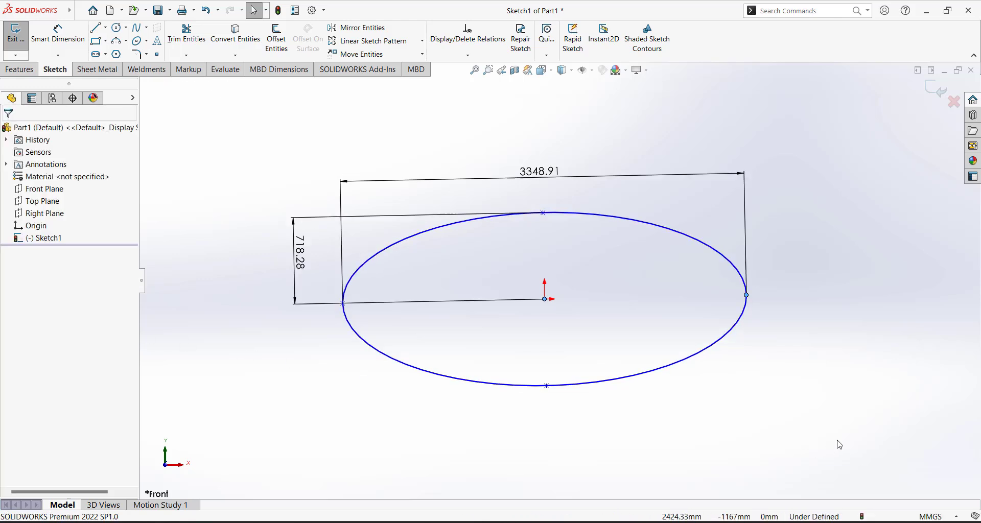
pyautogui.click(825, 398)
# Try a Vertical relation between origin and left vertex, undo it, and tilt the major axis upward
pyautogui.click(544, 301)
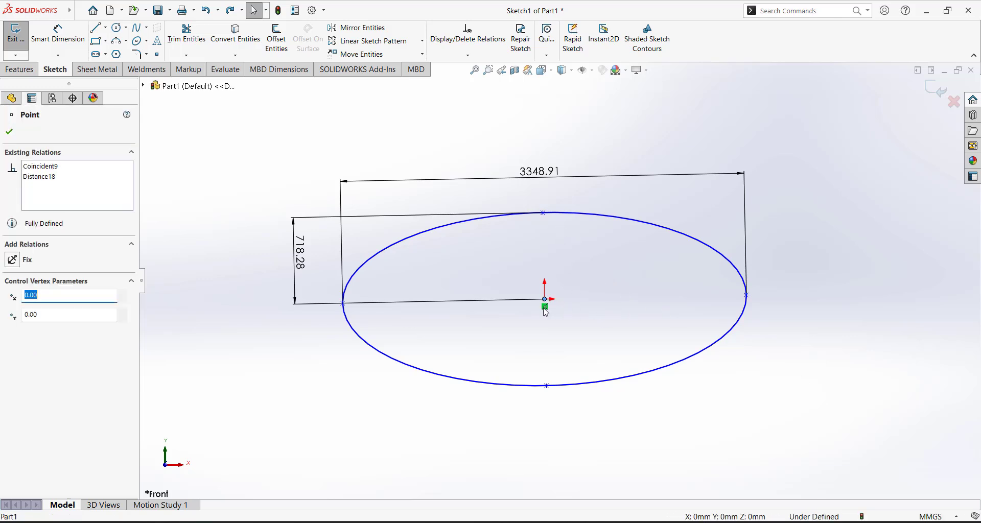
pyautogui.keyDown('ctrl'); pyautogui.click(343, 304); pyautogui.keyUp('ctrl')
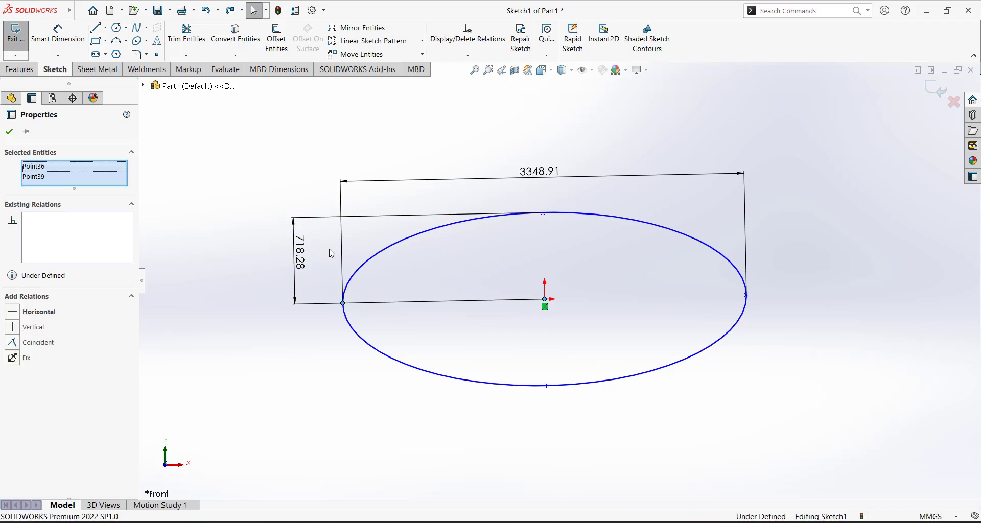
pyautogui.click(12, 327)
pyautogui.click(671, 285)
pyautogui.press('f')
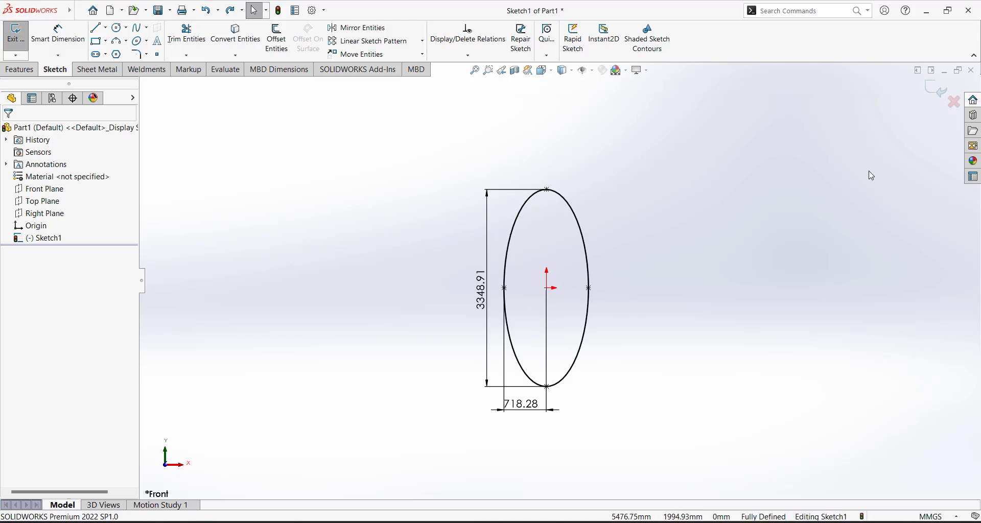
pyautogui.hotkey('ctrl', 'z')
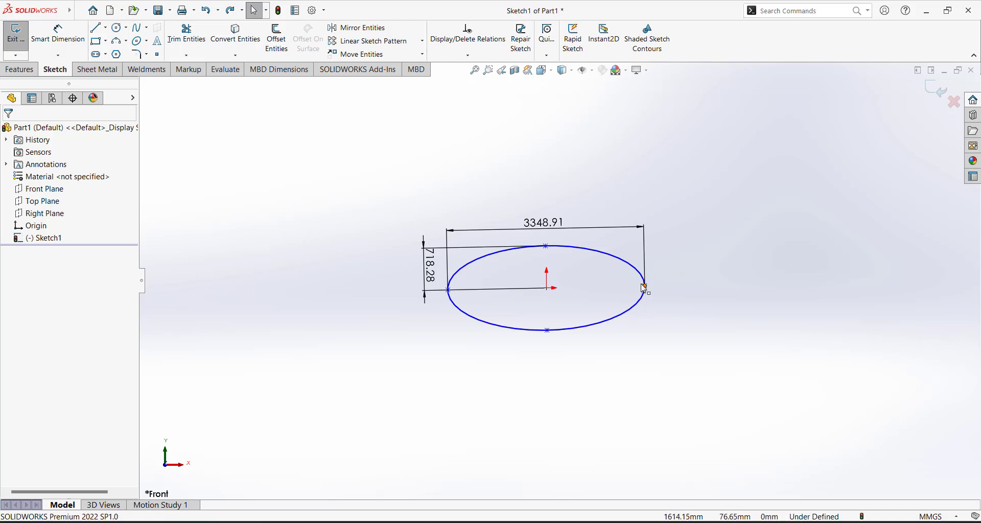
pyautogui.moveTo(645, 289); pyautogui.dragTo(634, 242)
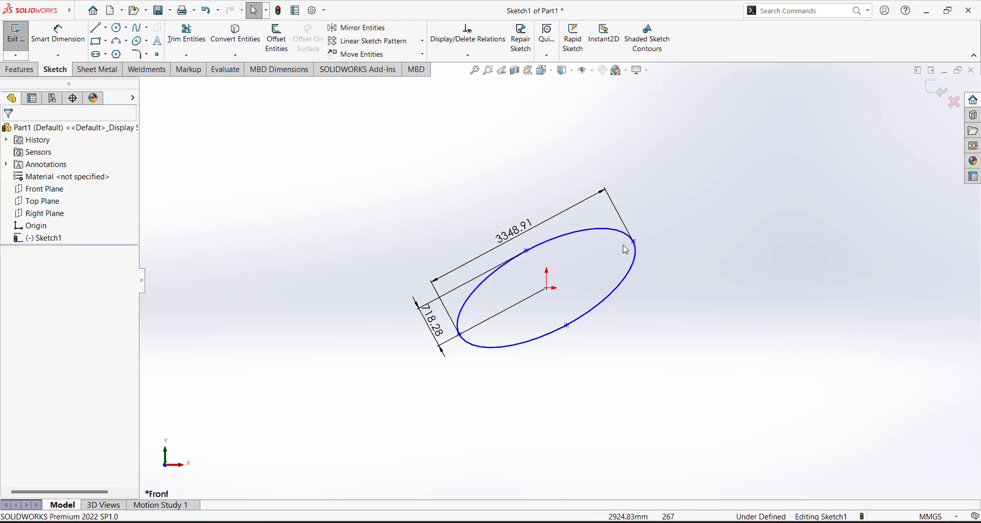
# Draw a vertical centerline to the origin and an inclined centerline beyond the ellipse
pyautogui.click(106, 28)
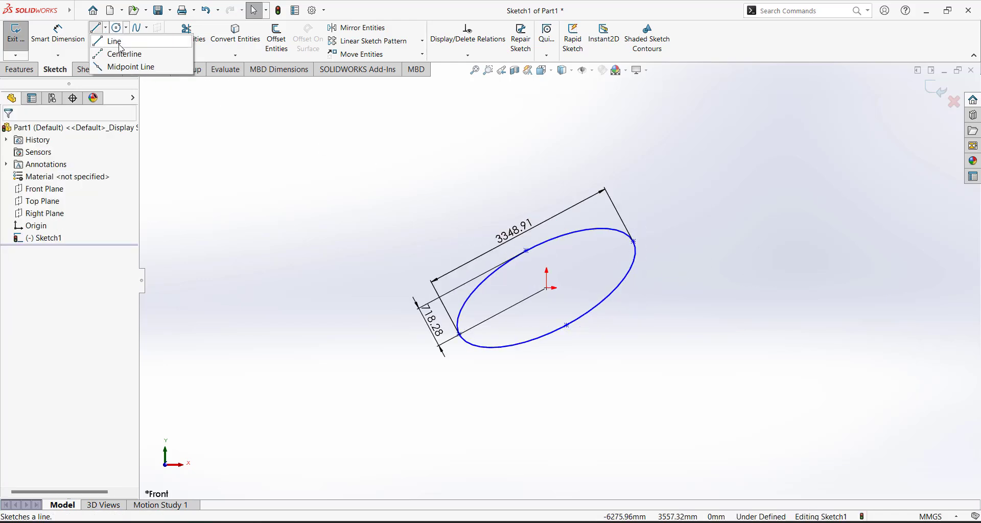
pyautogui.click(116, 53)
pyautogui.click(547, 98)
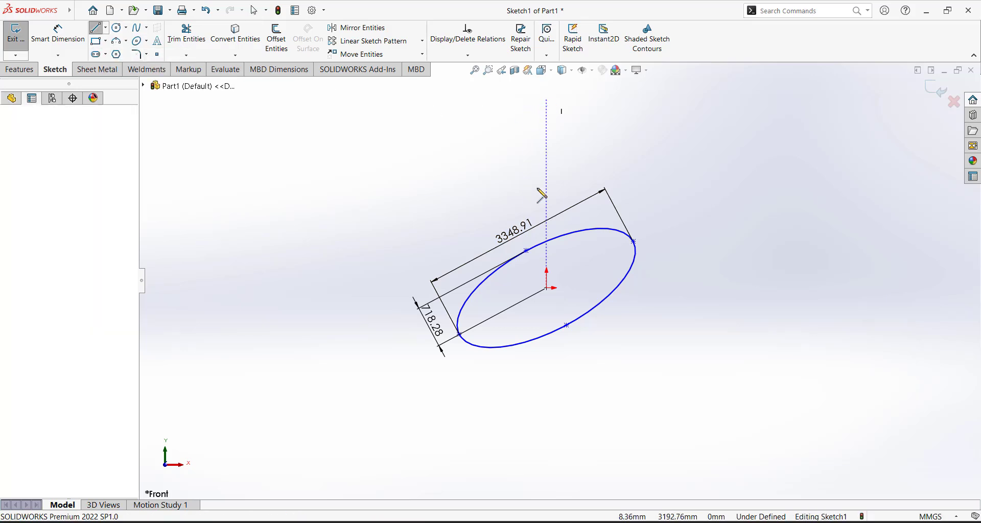
pyautogui.click(547, 288)
pyautogui.click(723, 159)
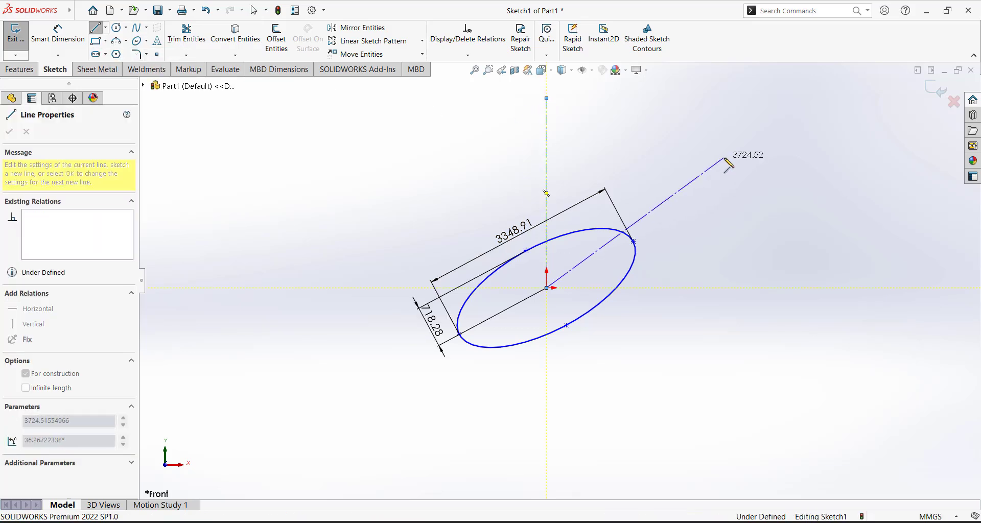
pyautogui.press('Escape')
# Dimension the angle between the two centerlines to 50°
pyautogui.moveTo(670, 372); pyautogui.dragTo(665, 226, button='right')
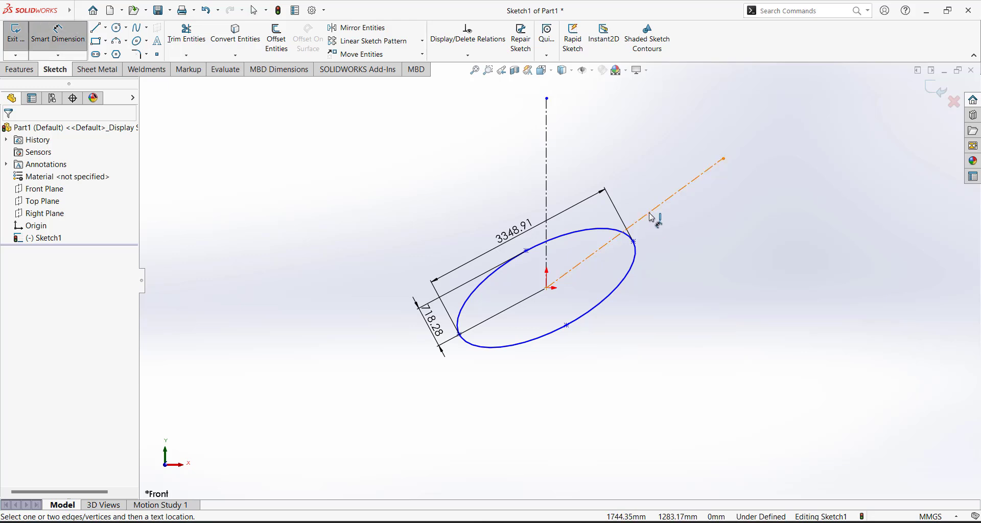
pyautogui.click(650, 212)
pyautogui.click(546, 169)
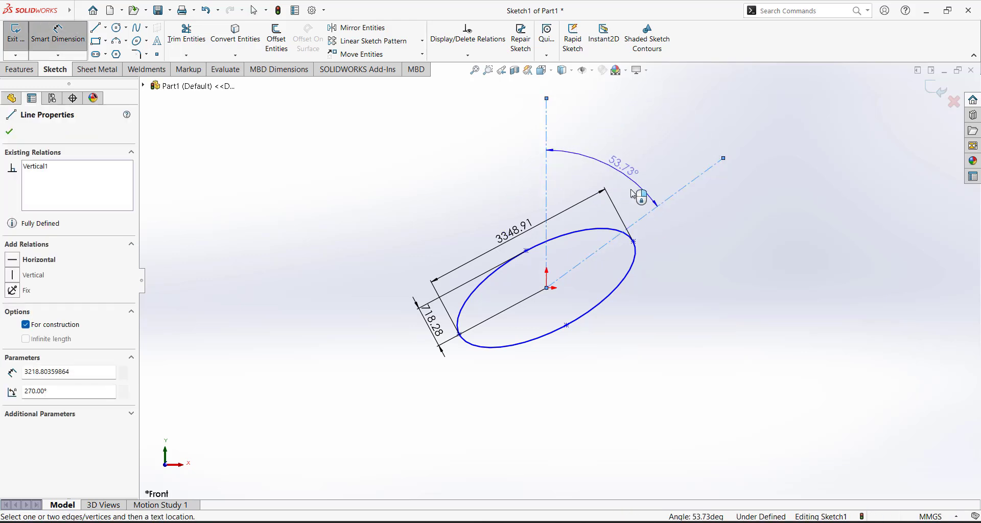
pyautogui.click(659, 189)
pyautogui.write('50')
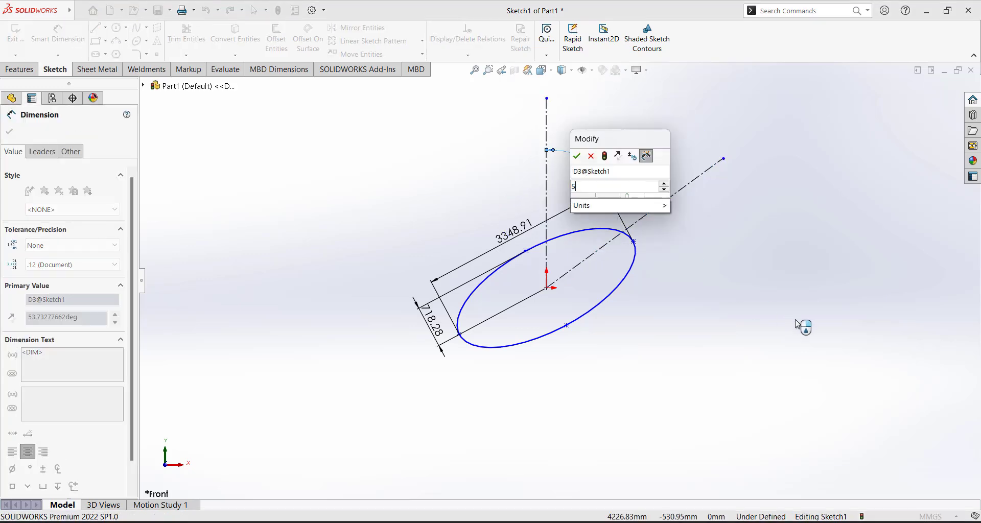
pyautogui.press('Return')
pyautogui.press('Escape')
pyautogui.press('Escape')
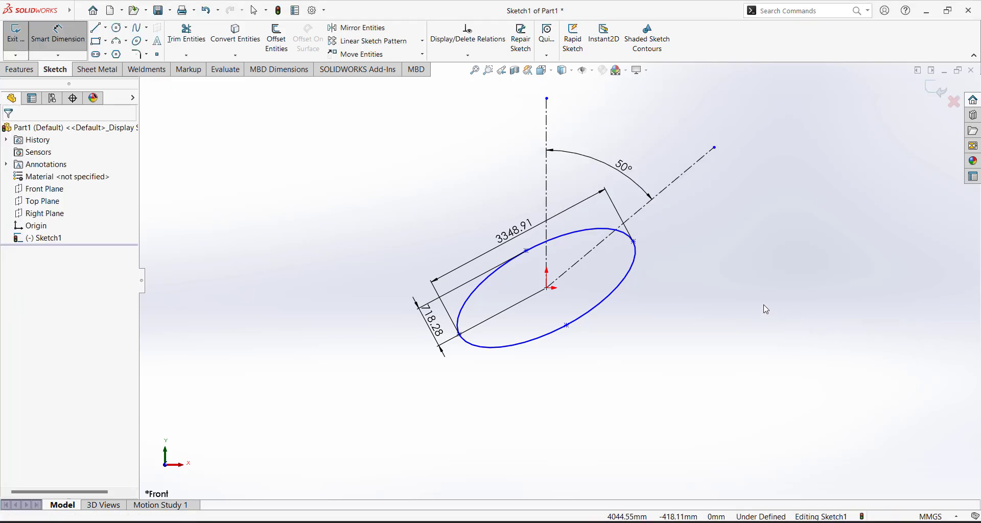
# Make the ellipse's major-axis vertex coincident with the inclined centerline, then select the whole sketch
pyautogui.click(633, 242)
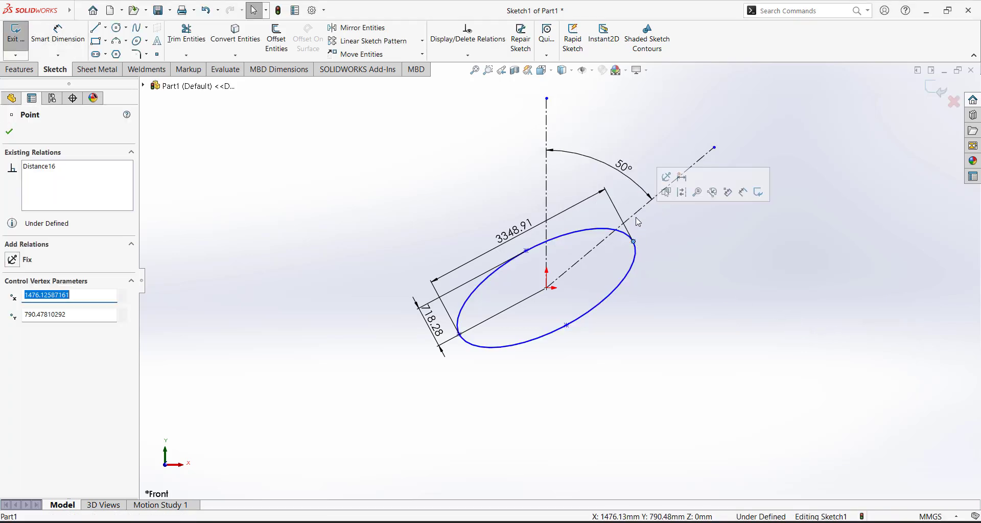
pyautogui.keyDown('ctrl'); pyautogui.click(637, 221); pyautogui.keyUp('ctrl')
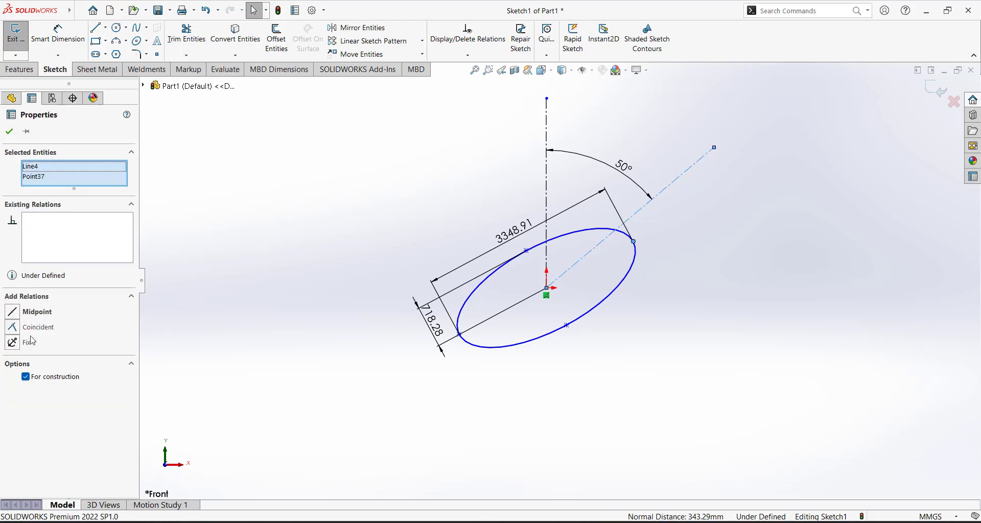
pyautogui.click(18, 330)
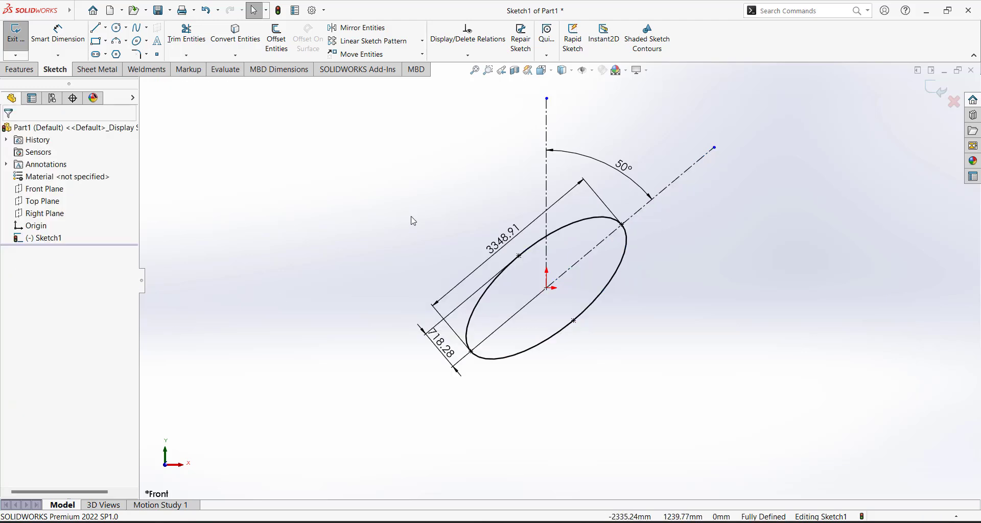
pyautogui.click(407, 218)
pyautogui.moveTo(714, 425)
pyautogui.mouseDown()
pyautogui.moveTo(299, 108)
pyautogui.moveTo(310, 95)
pyautogui.mouseUp()
# Clear the sketch and draw a 270° partial ellipse at the origin, radii 2334.59 and 1005.41
pyautogui.press('Delete')
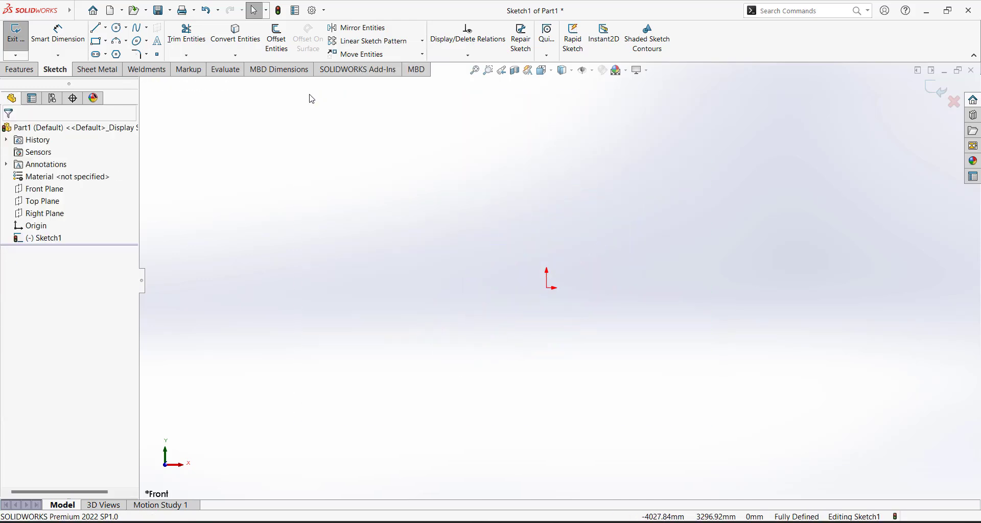
pyautogui.click(147, 42)
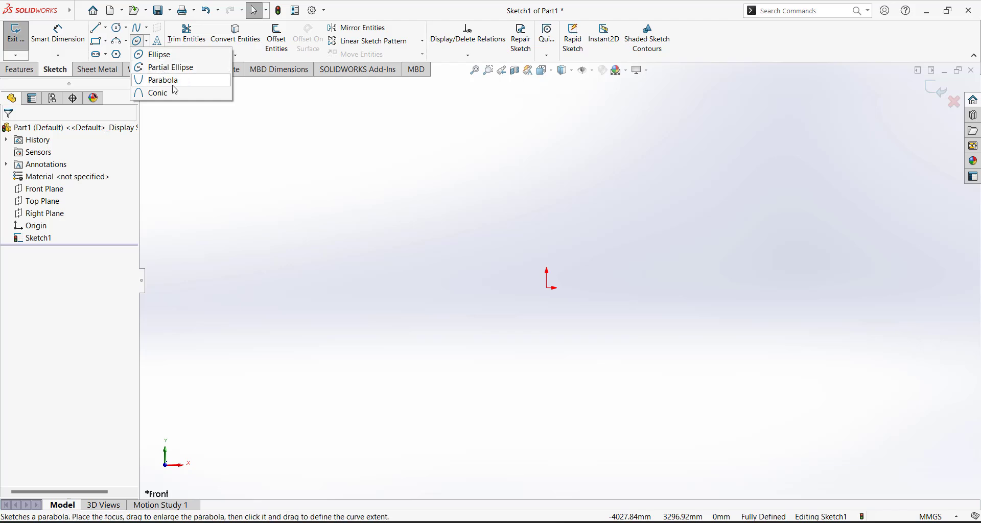
pyautogui.click(156, 67)
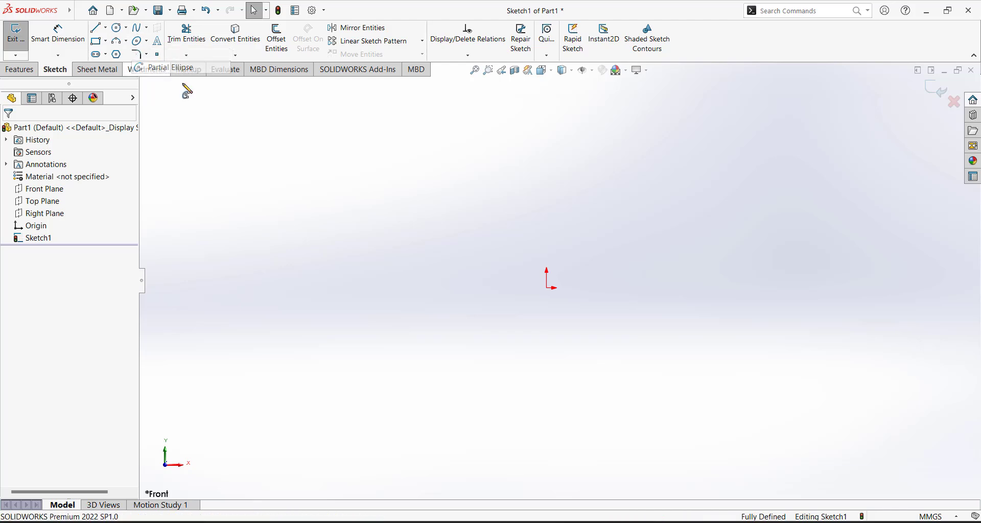
pyautogui.click(547, 287)
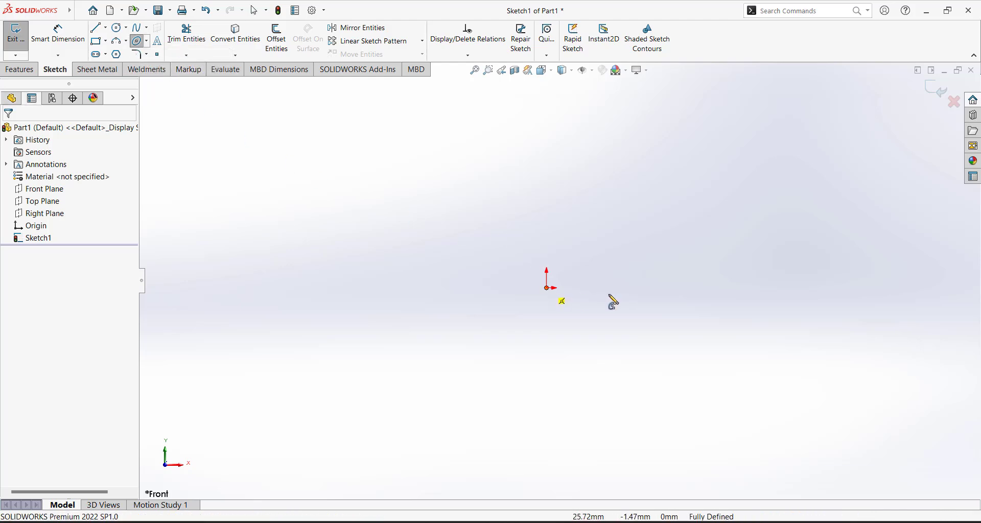
pyautogui.click(683, 287)
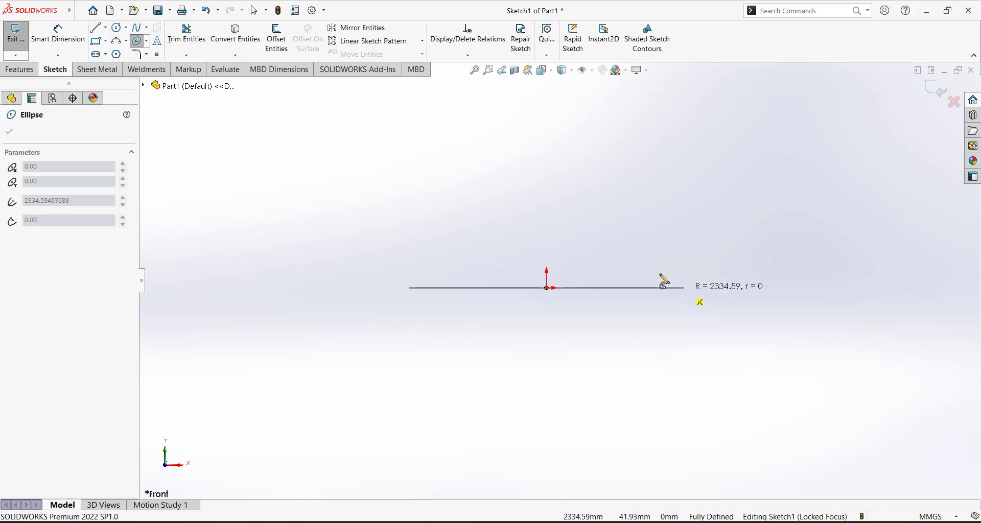
pyautogui.click(548, 231)
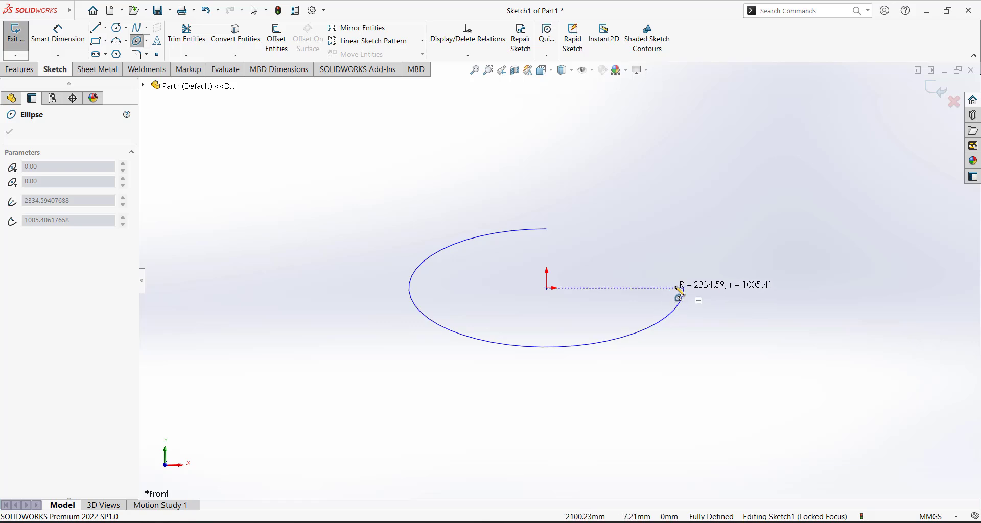
pyautogui.click(686, 290)
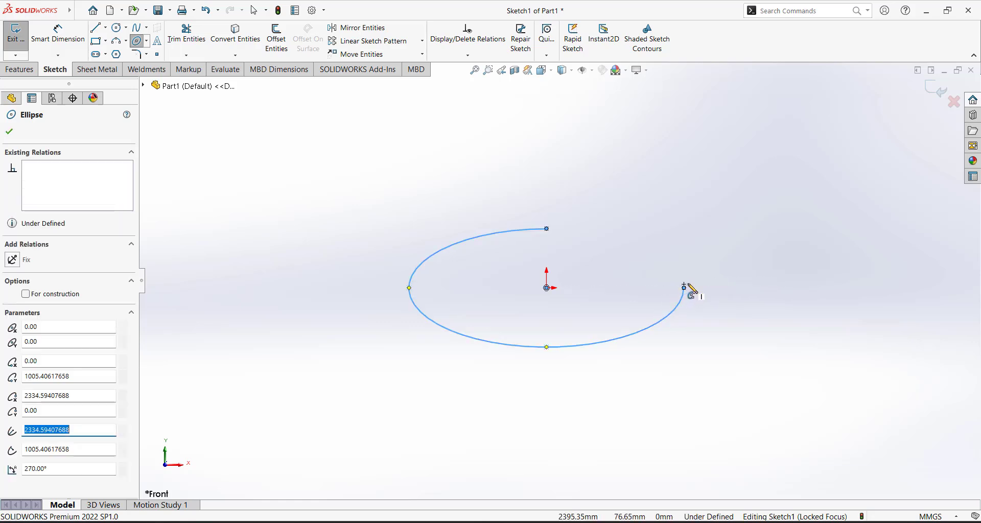
pyautogui.press('Escape')
pyautogui.scroll(3, 590, 254)
pyautogui.scroll(-3, 582, 276)
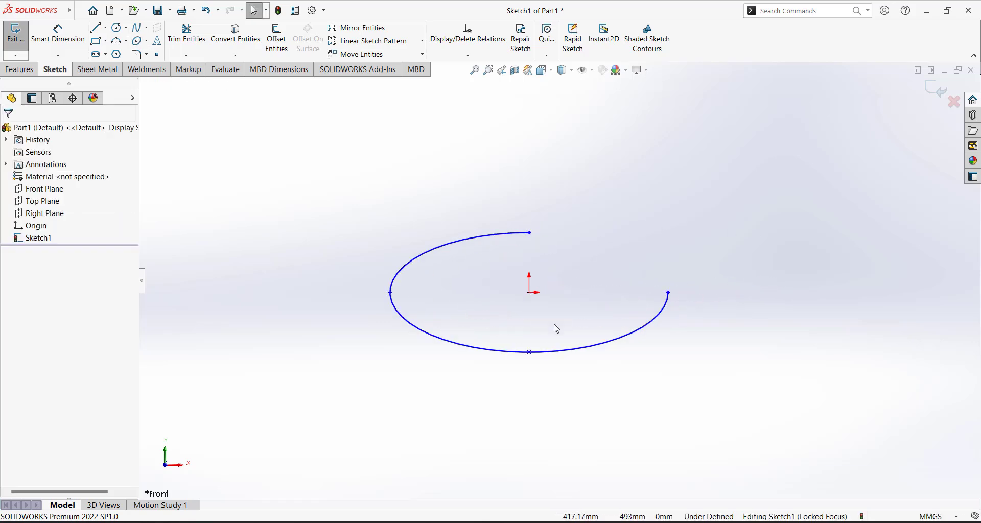
# Dimension the partial ellipse 4669.19 wide and 2010.81 tall
pyautogui.click(71, 50)
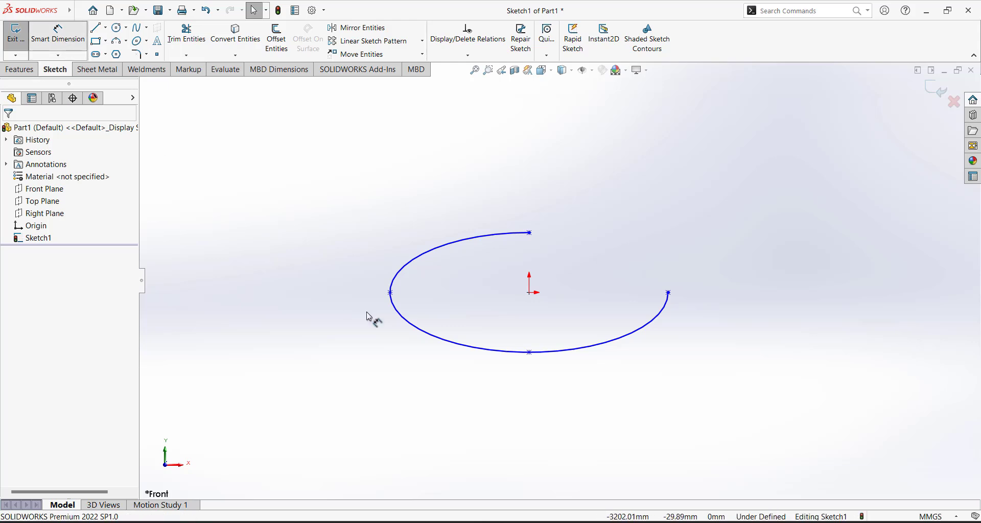
pyautogui.click(390, 293)
pyautogui.click(668, 293)
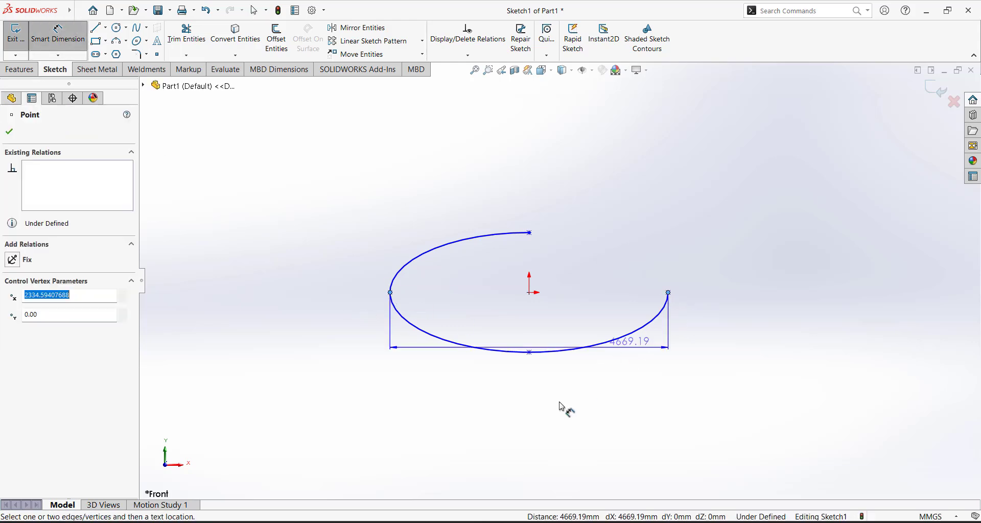
pyautogui.click(565, 415)
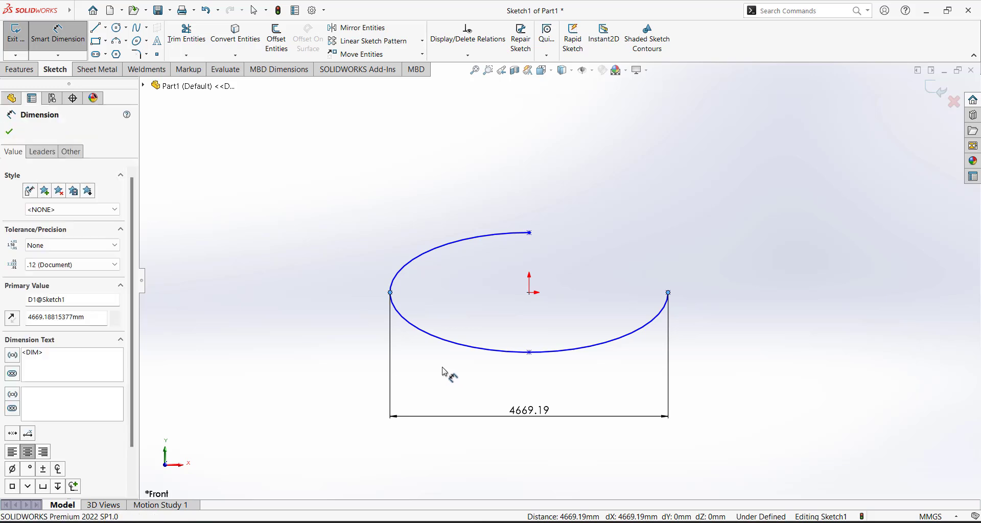
pyautogui.click(488, 401)
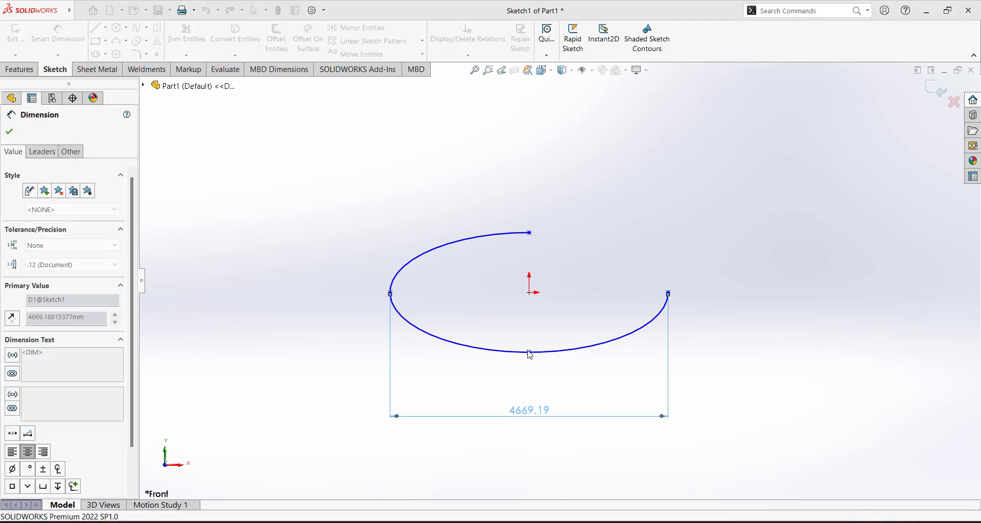
pyautogui.click(550, 242)
pyautogui.click(529, 232)
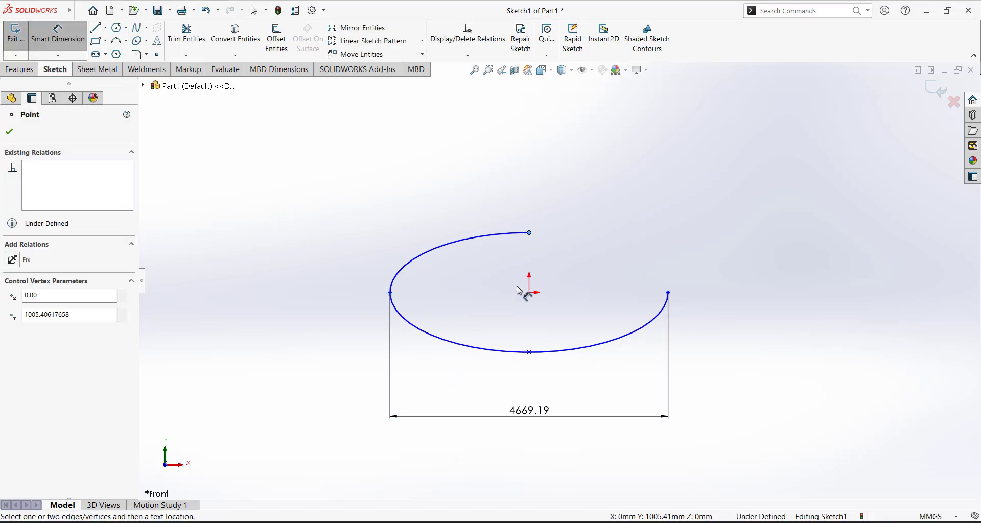
pyautogui.click(529, 352)
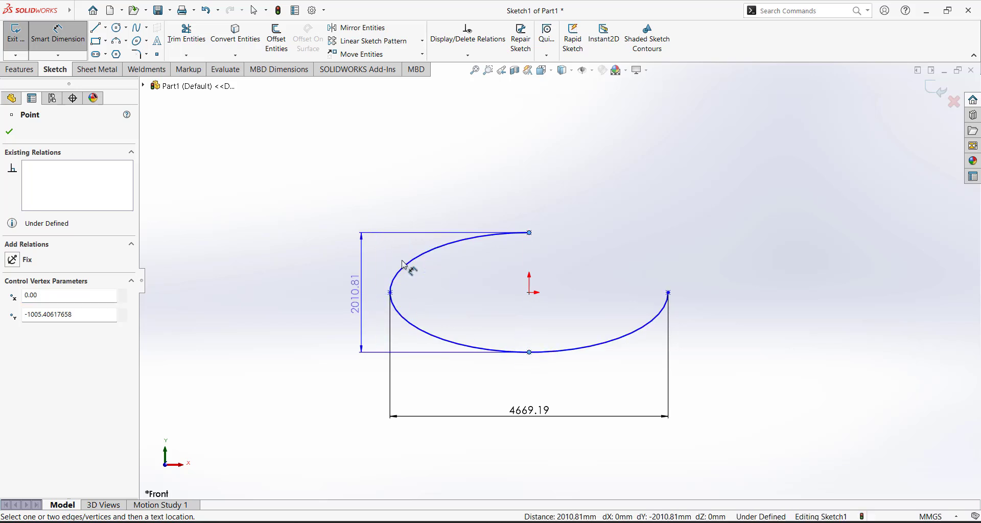
pyautogui.click(362, 282)
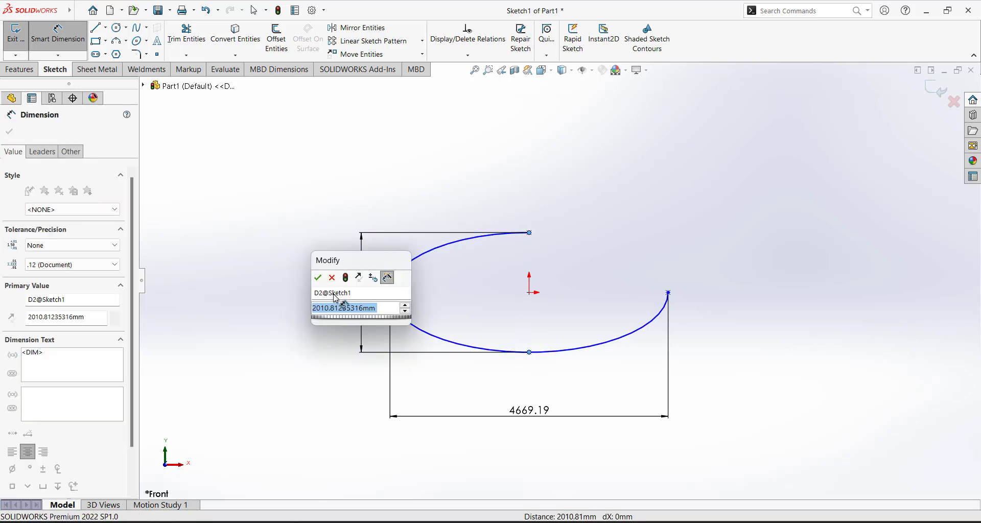
pyautogui.click(321, 278)
pyautogui.press('Escape')
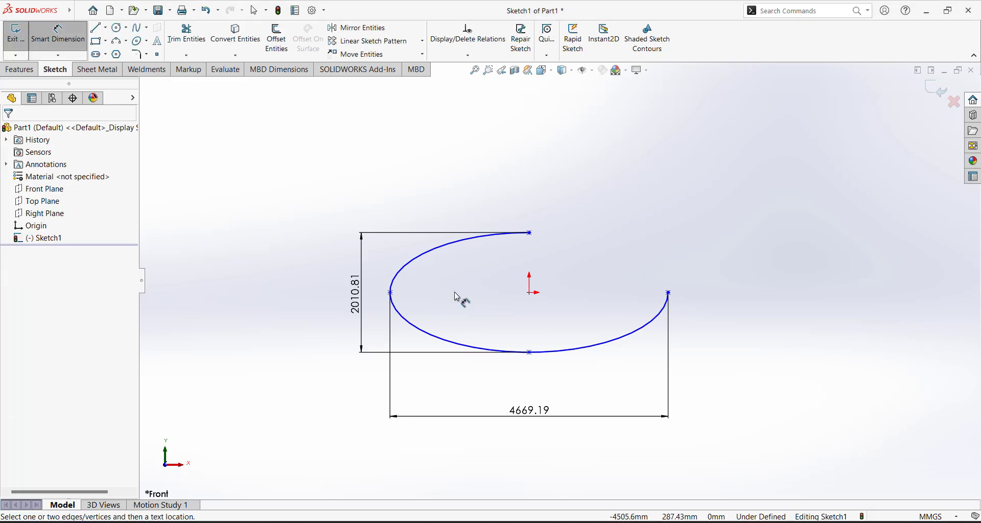
pyautogui.press('Escape')
# Add Horizontal and Vertical relations to stand the ellipse upright and fully define it
pyautogui.click(530, 234)
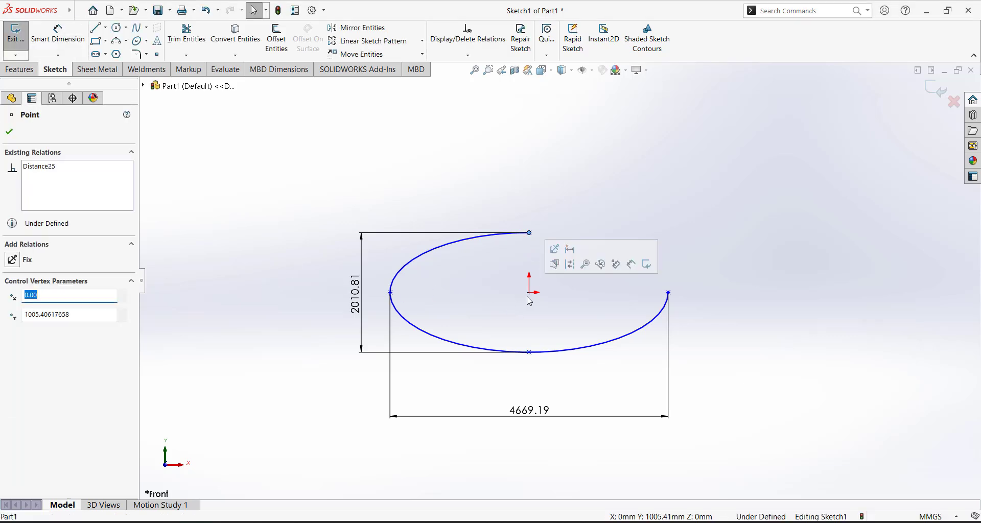
pyautogui.keyDown('ctrl'); pyautogui.click(530, 296); pyautogui.keyUp('ctrl')
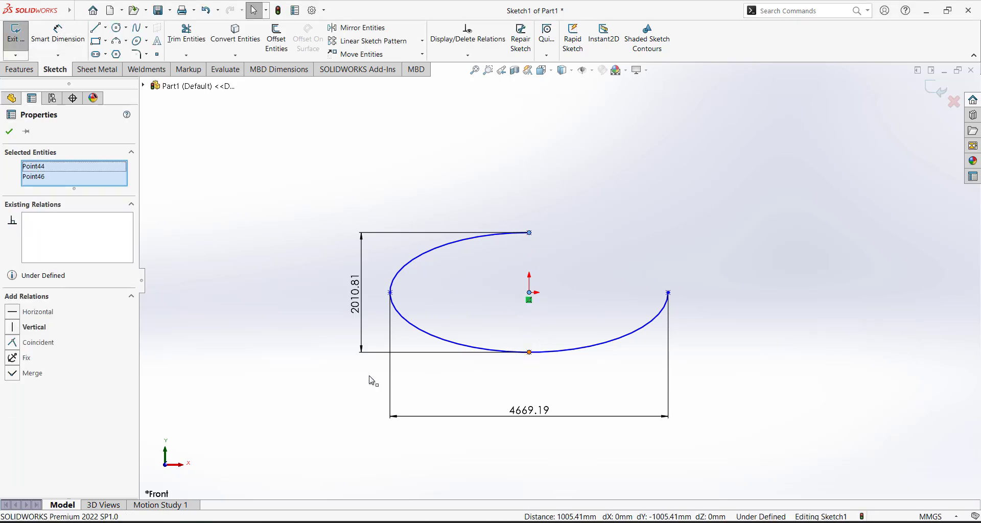
pyautogui.click(17, 326)
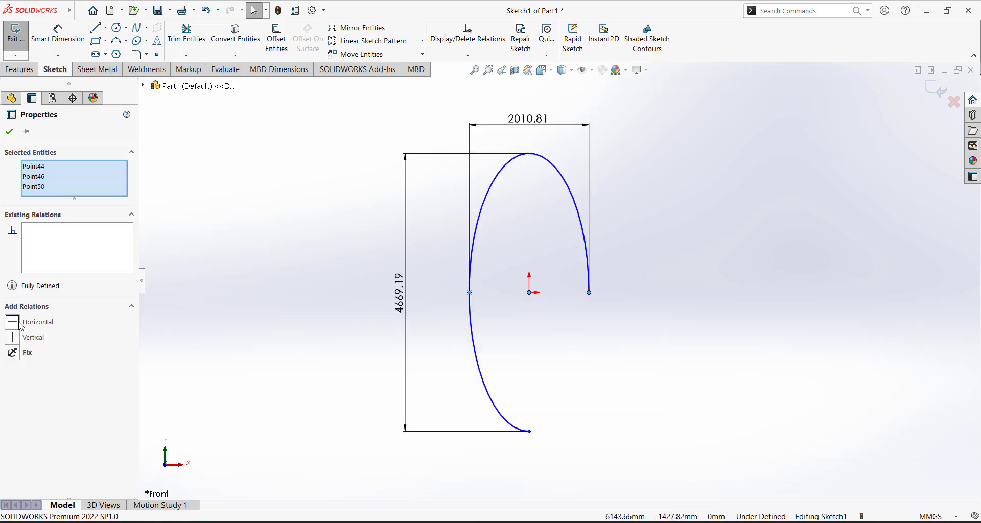
pyautogui.click(243, 292)
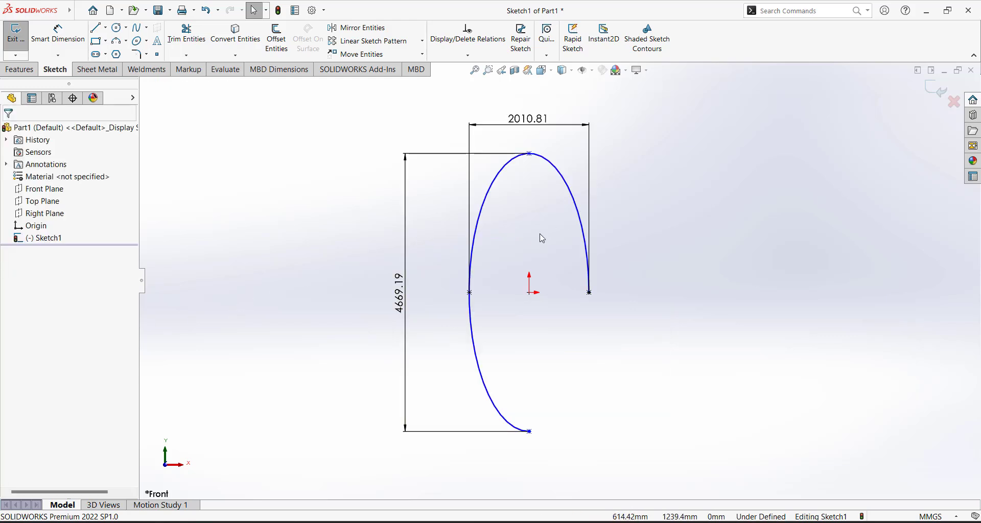
pyautogui.click(530, 153)
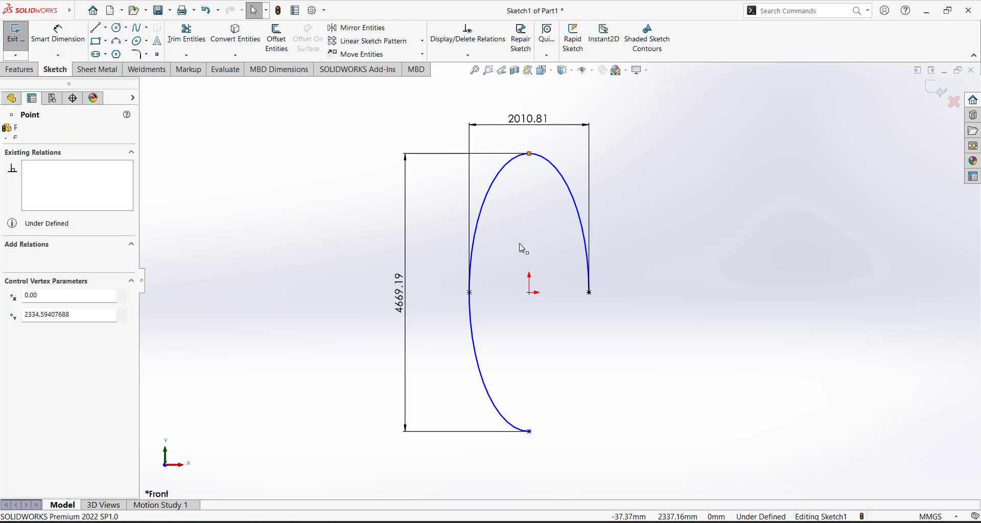
pyautogui.keyDown('ctrl'); pyautogui.click(529, 294); pyautogui.keyUp('ctrl')
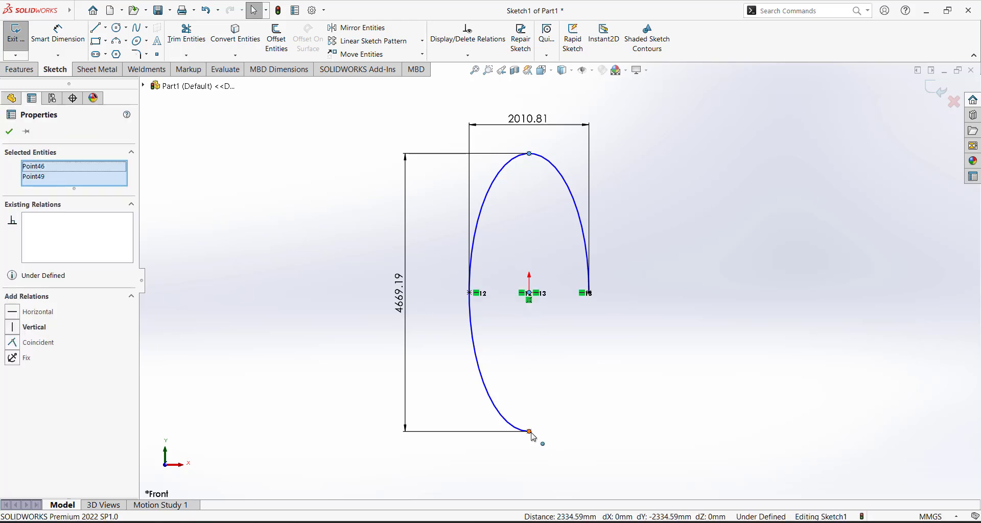
pyautogui.keyDown('ctrl'); pyautogui.click(530, 432); pyautogui.keyUp('ctrl')
pyautogui.click(14, 339)
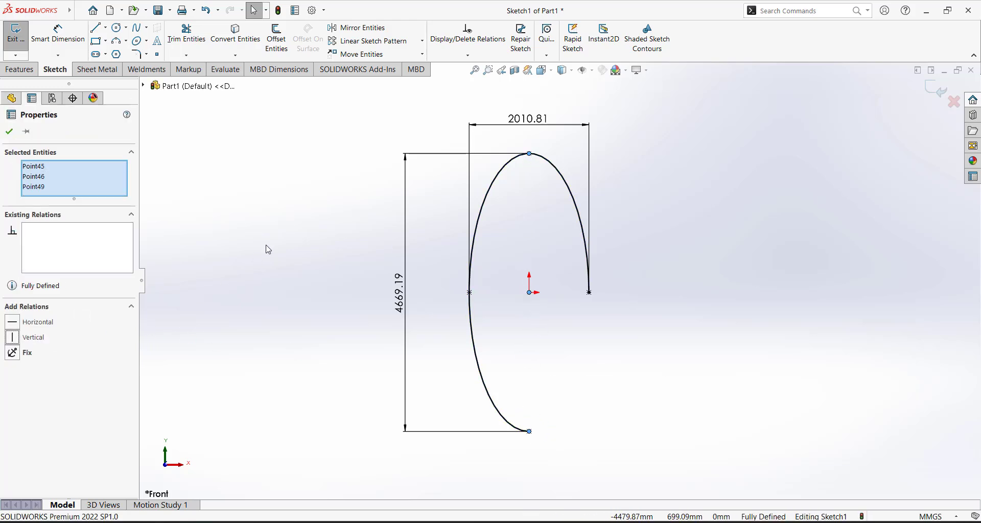
pyautogui.click(641, 259)
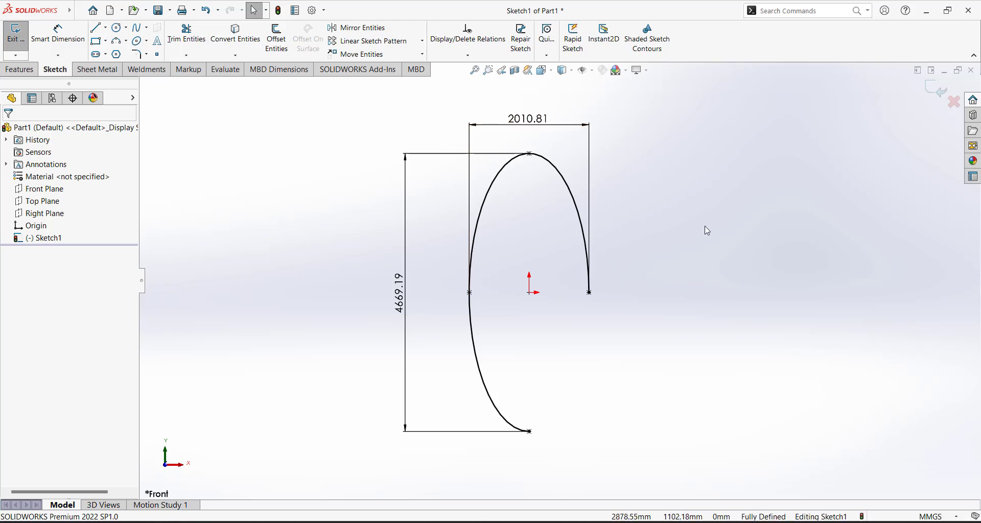
# Zoom in and out to review the upright partial ellipse sketch
pyautogui.scroll(2, 633, 278)
pyautogui.scroll(-5, 565, 293)
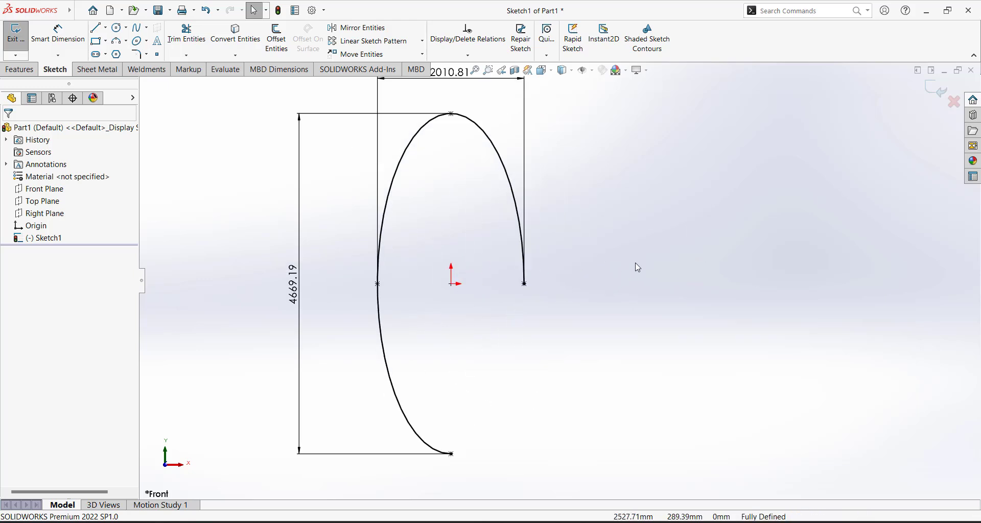
pyautogui.scroll(4, 630, 268)
pyautogui.scroll(1, 548, 233)
pyautogui.scroll(-3, 404, 227)
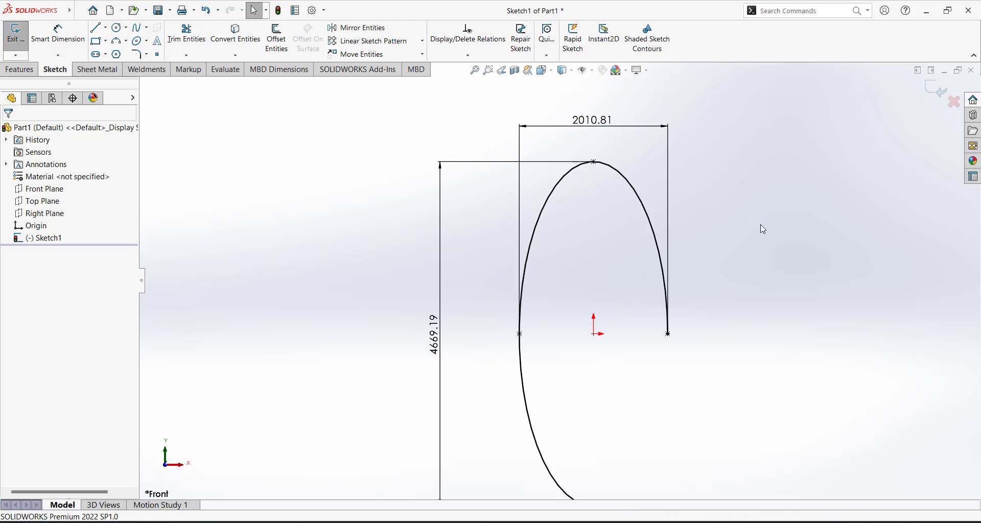
pyautogui.scroll(1, 738, 224)
pyautogui.scroll(2, 737, 225)
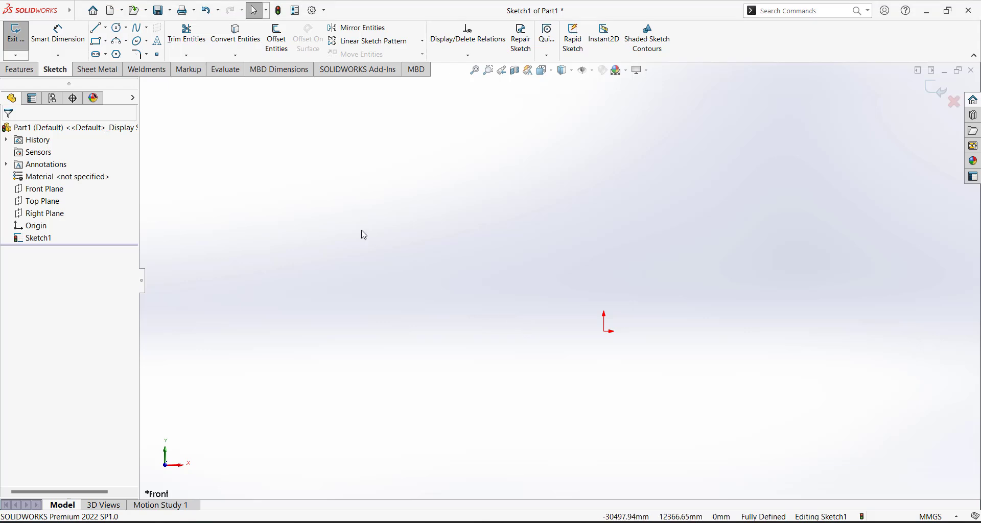
# Draw a closed seven-point spline around the origin
pyautogui.click(137, 28)
pyautogui.click(380, 262)
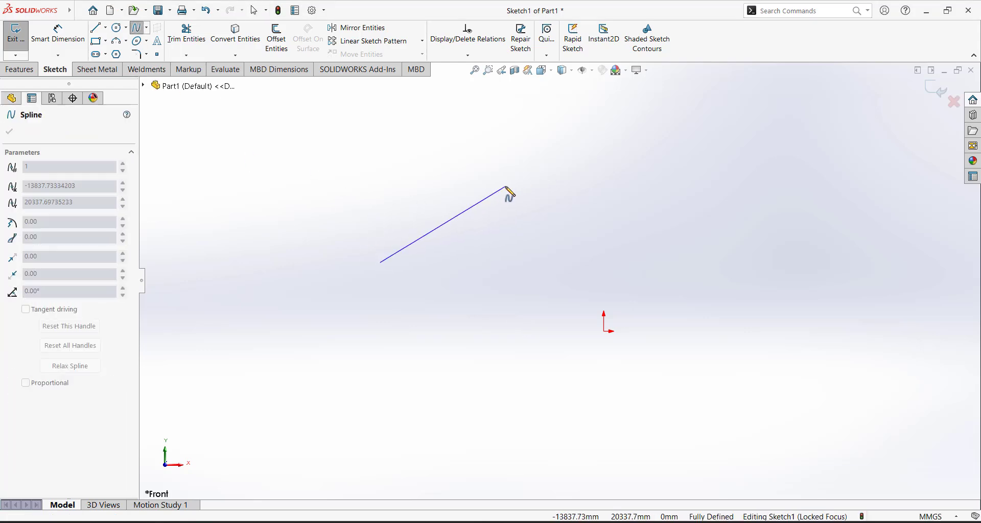
pyautogui.click(507, 187)
pyautogui.click(668, 184)
pyautogui.click(766, 268)
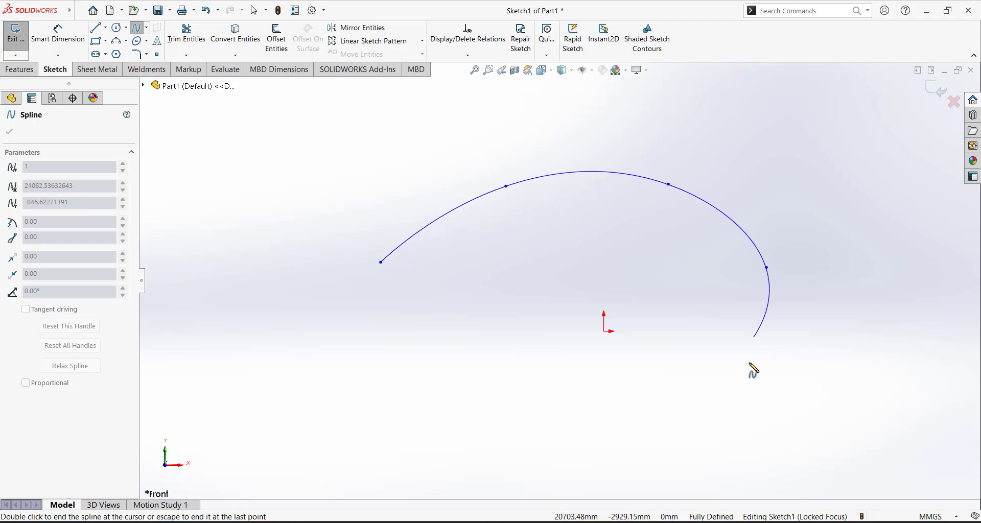
pyautogui.click(749, 367)
pyautogui.click(603, 409)
pyautogui.click(432, 354)
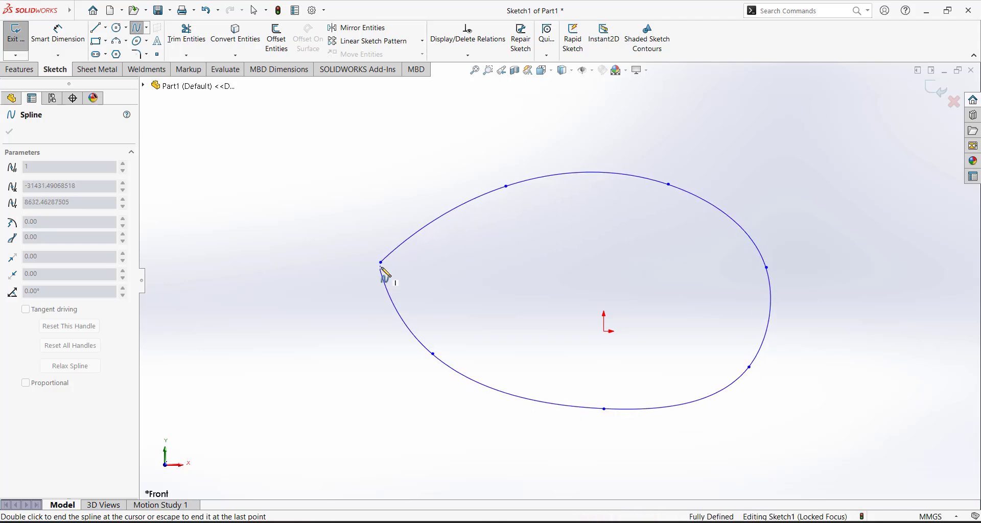
pyautogui.click(381, 263)
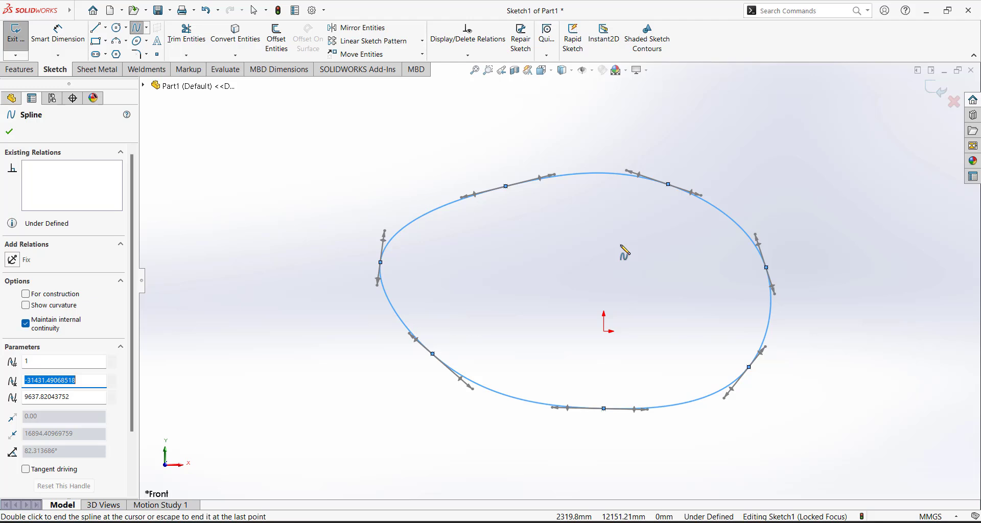
pyautogui.press('Escape')
pyautogui.press('Escape')
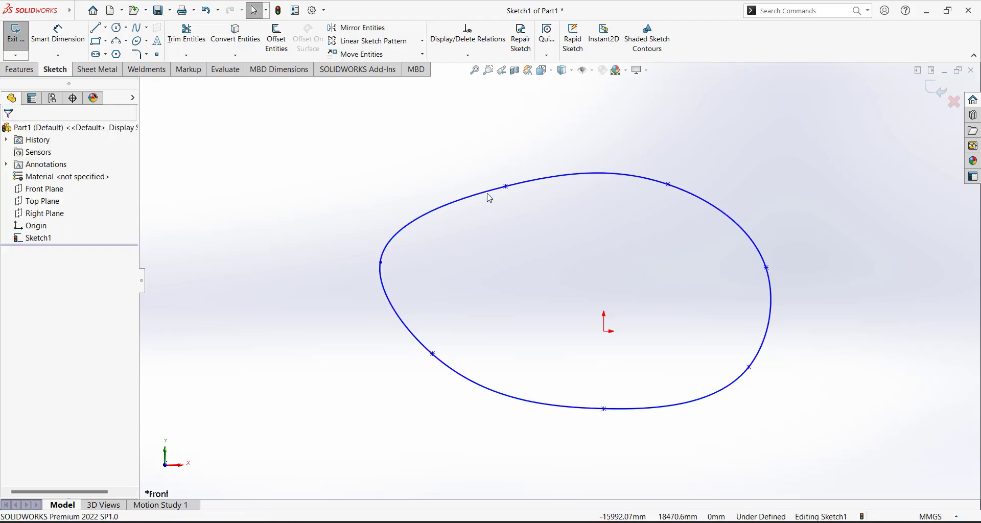
# Raise the top spline points, make the upper-left tangent handle vertical, and stretch the upper-right point outward
pyautogui.moveTo(669, 185); pyautogui.dragTo(673, 153)
pyautogui.moveTo(506, 187); pyautogui.dragTo(482, 156)
pyautogui.click(591, 209)
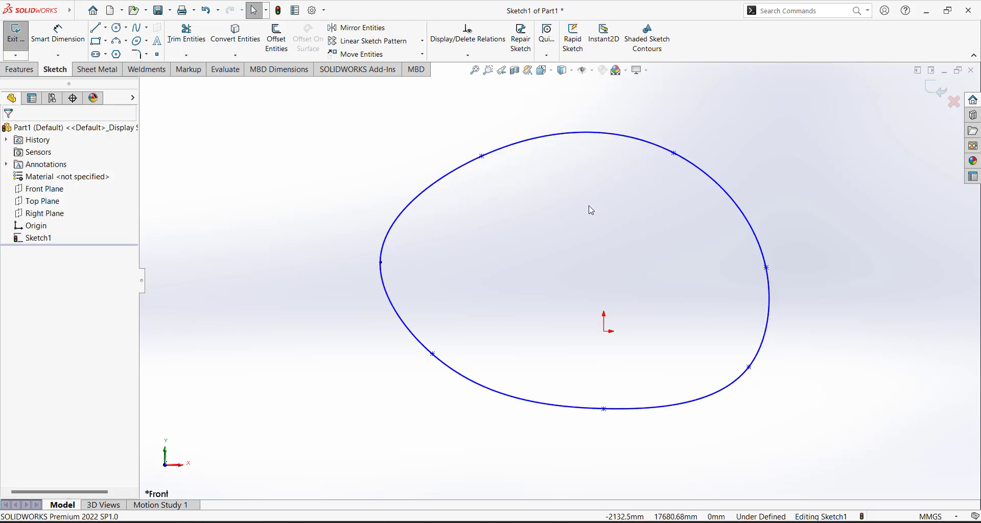
pyautogui.click(522, 145)
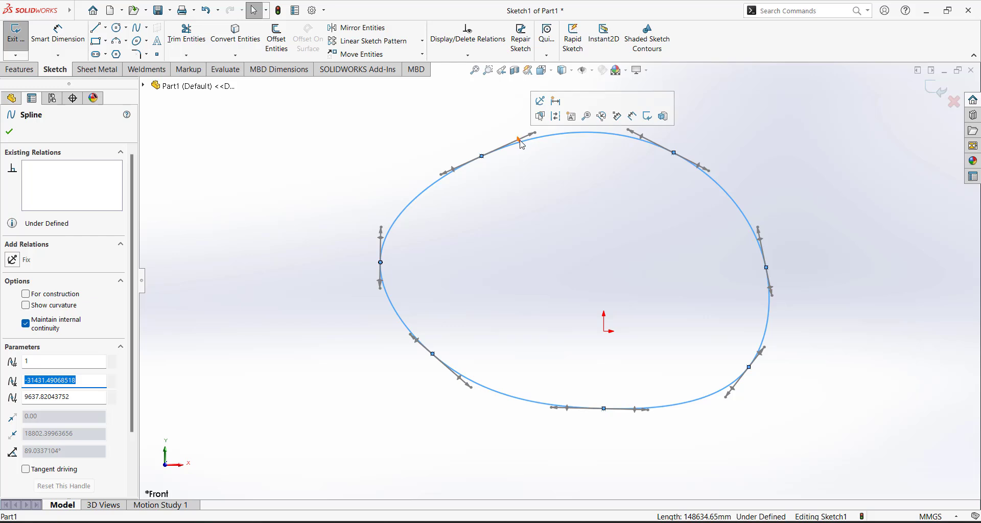
pyautogui.moveTo(521, 144); pyautogui.dragTo(482, 122)
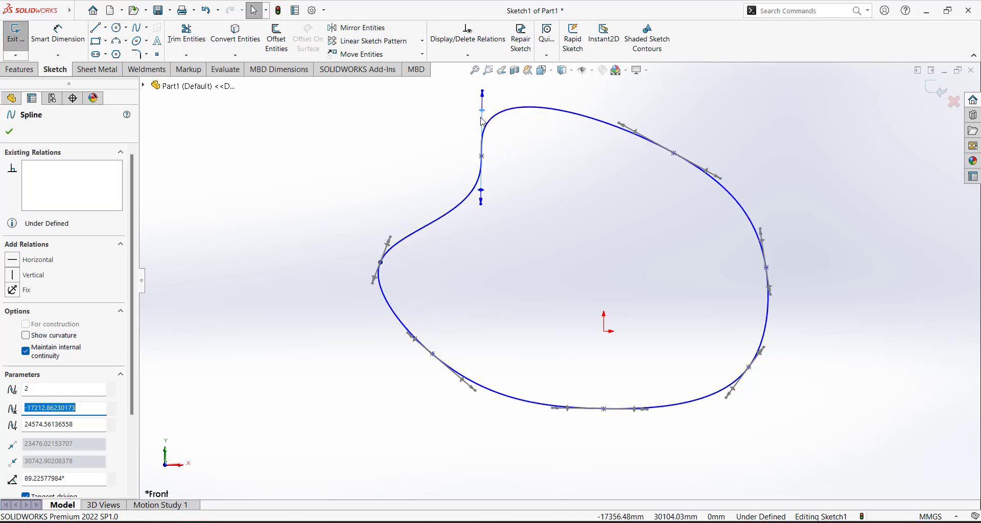
pyautogui.rightClick(481, 119)
pyautogui.click(505, 89)
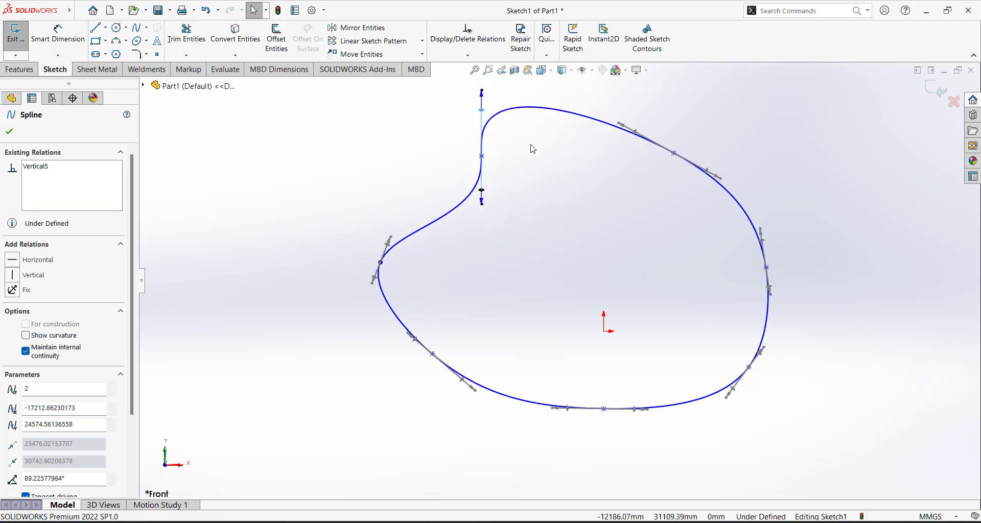
pyautogui.click(543, 180)
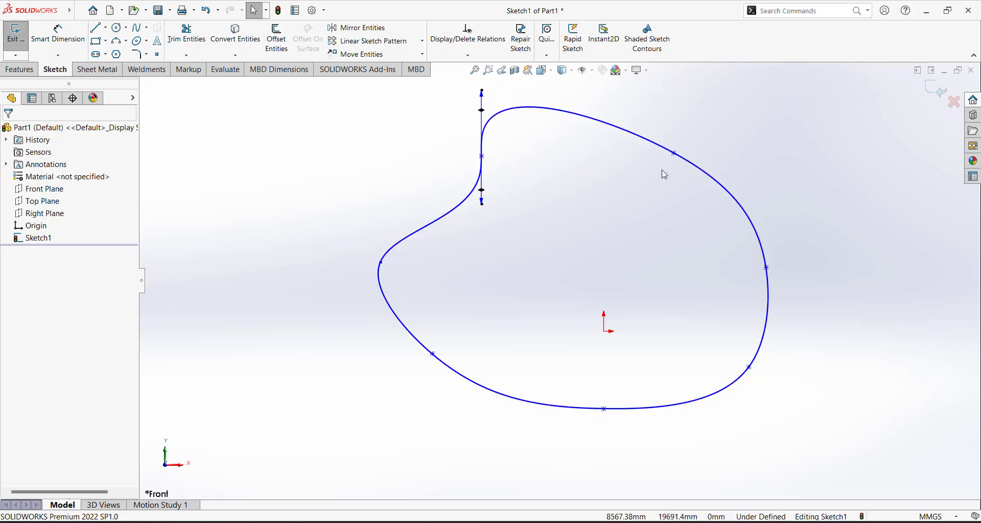
pyautogui.moveTo(675, 153); pyautogui.dragTo(685, 188)
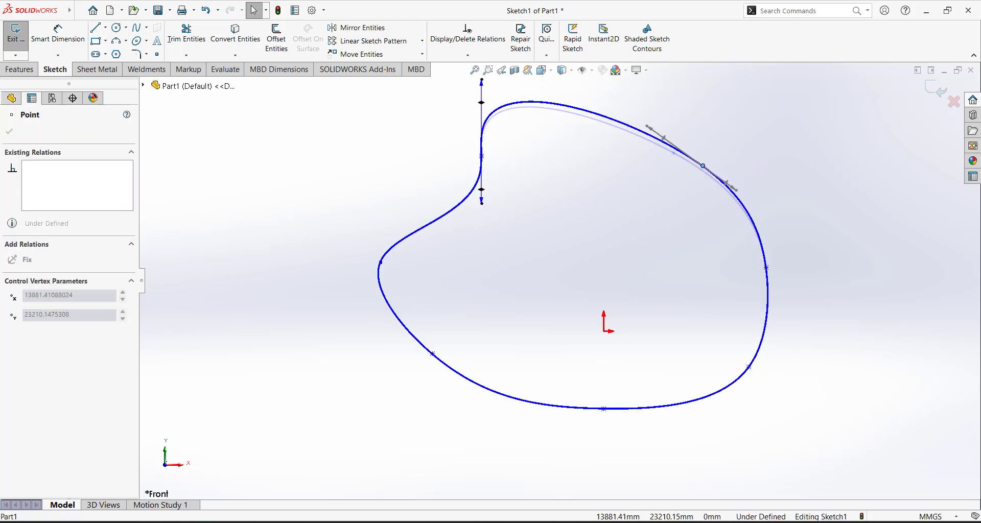
# Display the spline's control polygon and drag its left and upper-right vertices
pyautogui.click(752, 223)
pyautogui.rightClick(749, 358)
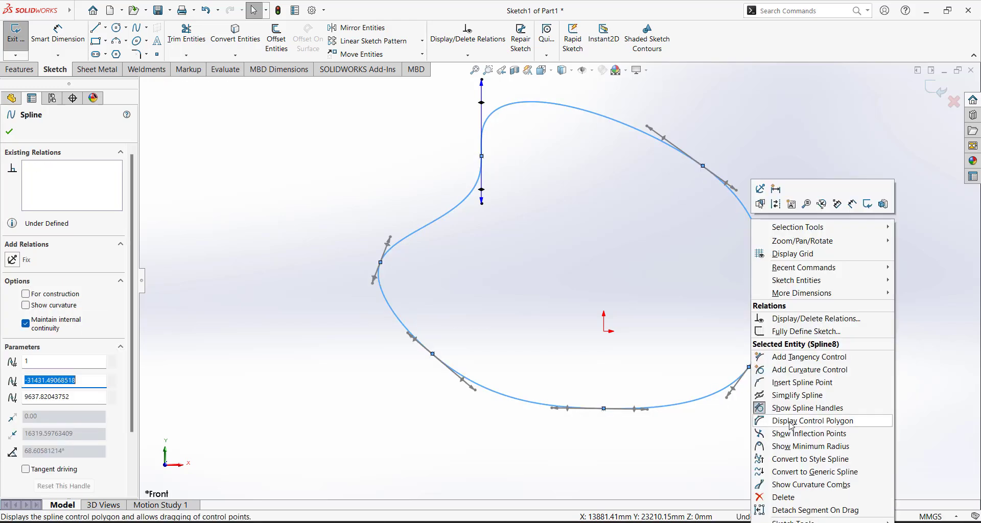
pyautogui.click(821, 423)
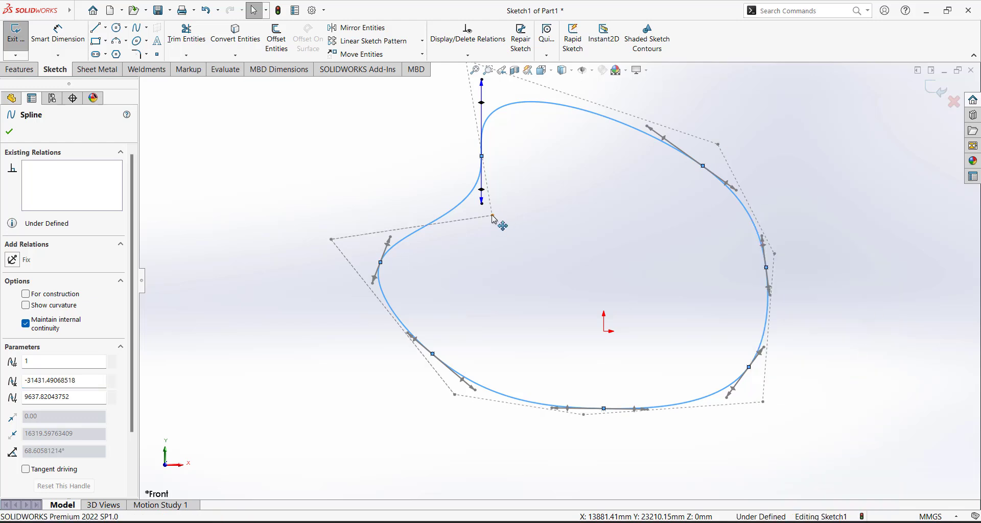
pyautogui.moveTo(492, 217); pyautogui.dragTo(430, 234)
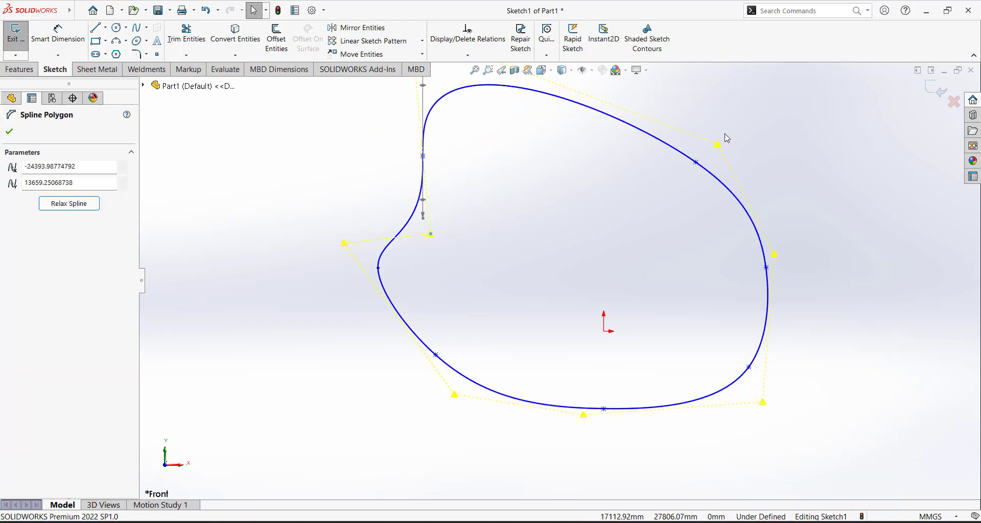
pyautogui.moveTo(719, 146); pyautogui.dragTo(692, 194)
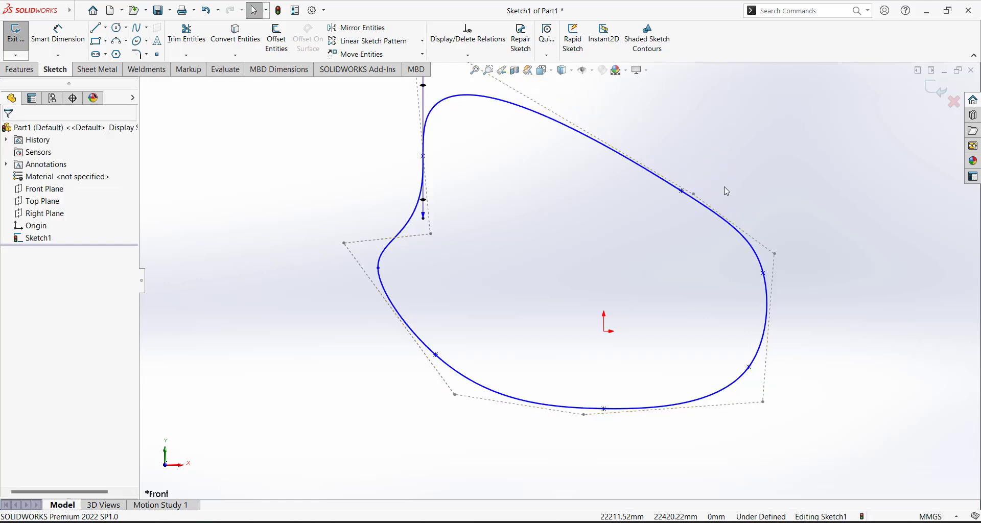
# Convert the spline to a style spline, accepting the conversion warning
pyautogui.click(520, 109)
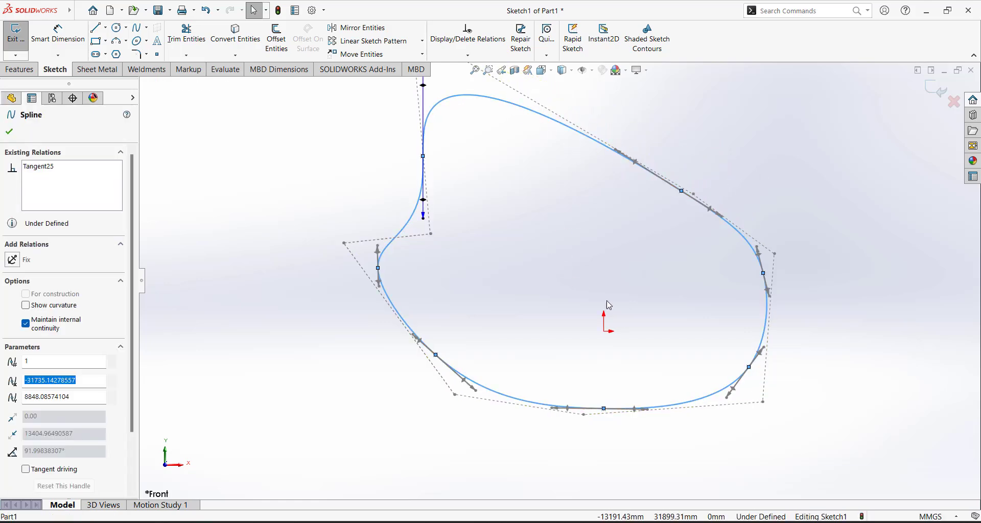
pyautogui.rightClick(607, 305)
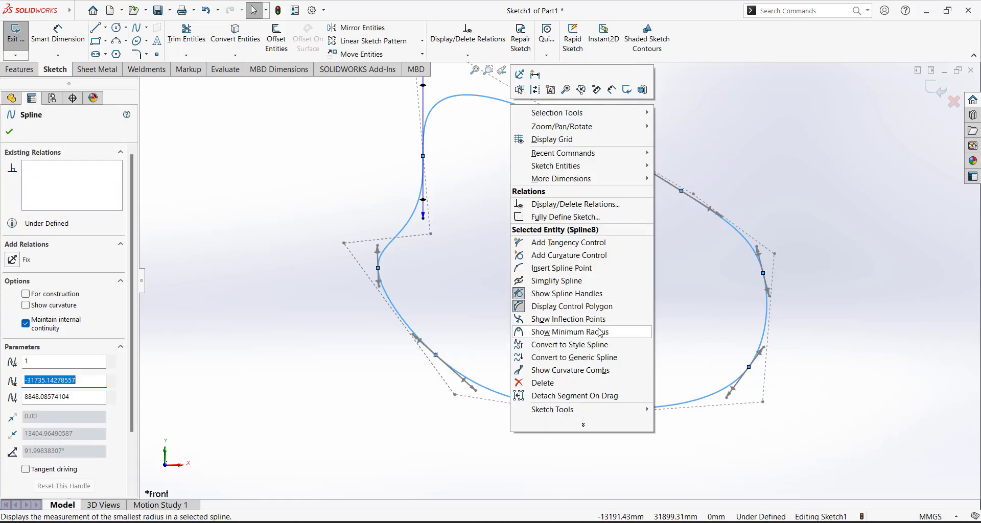
pyautogui.click(573, 345)
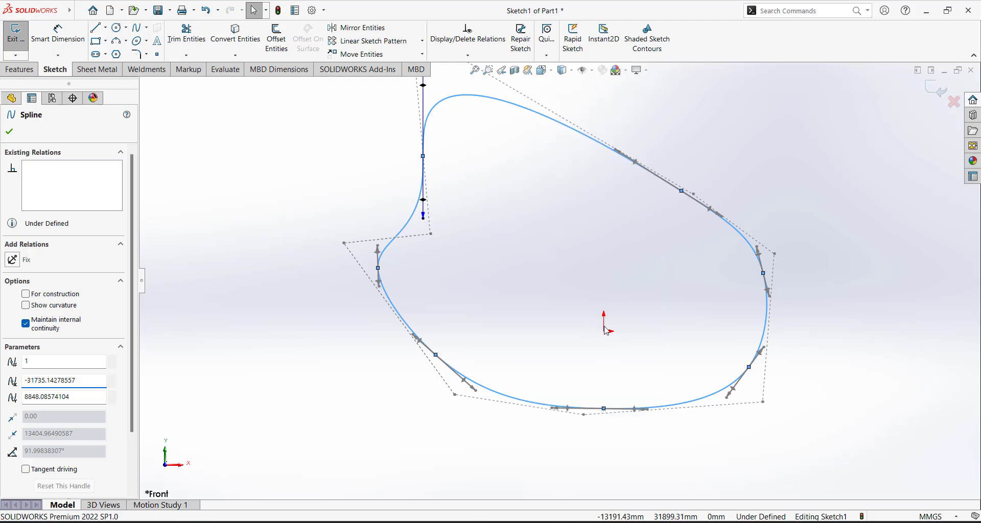
pyautogui.click(519, 334)
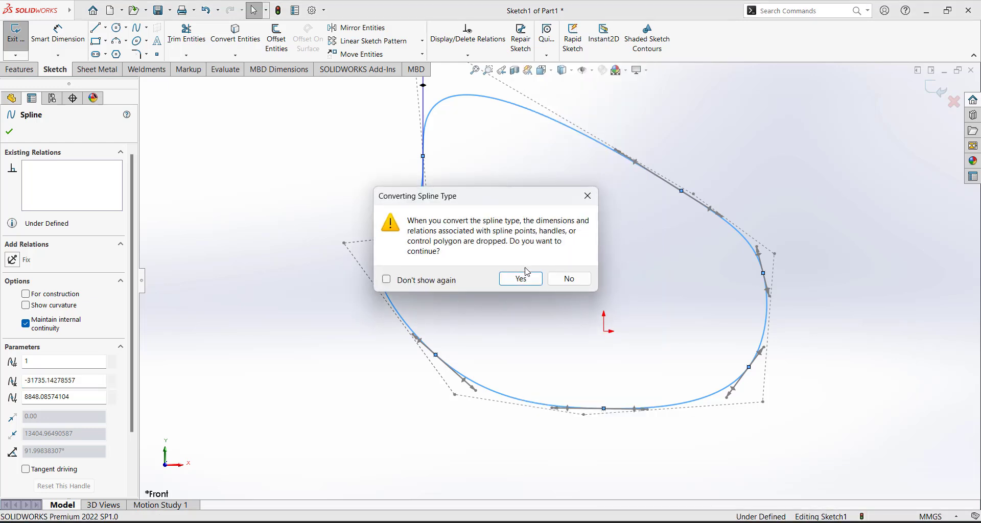
pyautogui.click(526, 279)
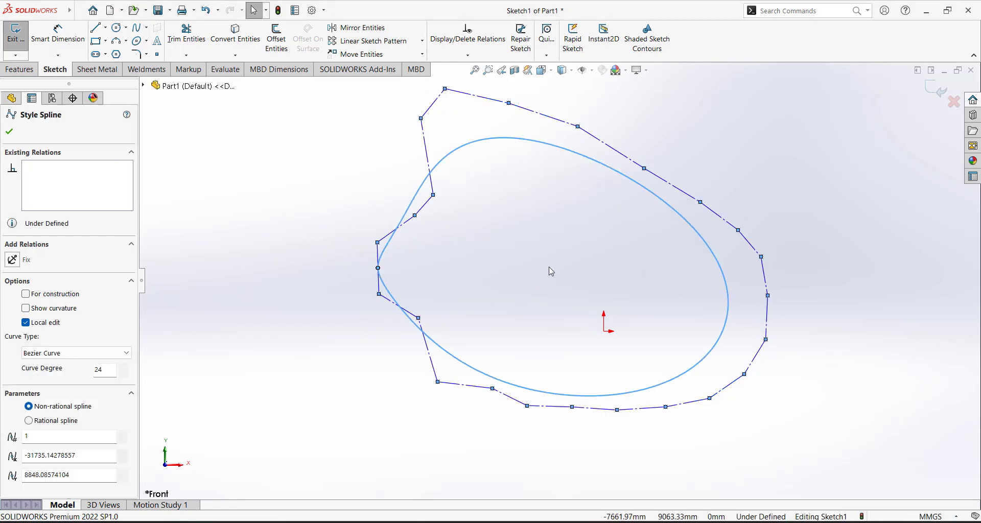
pyautogui.scroll(3, 536, 258)
pyautogui.scroll(-4, 485, 238)
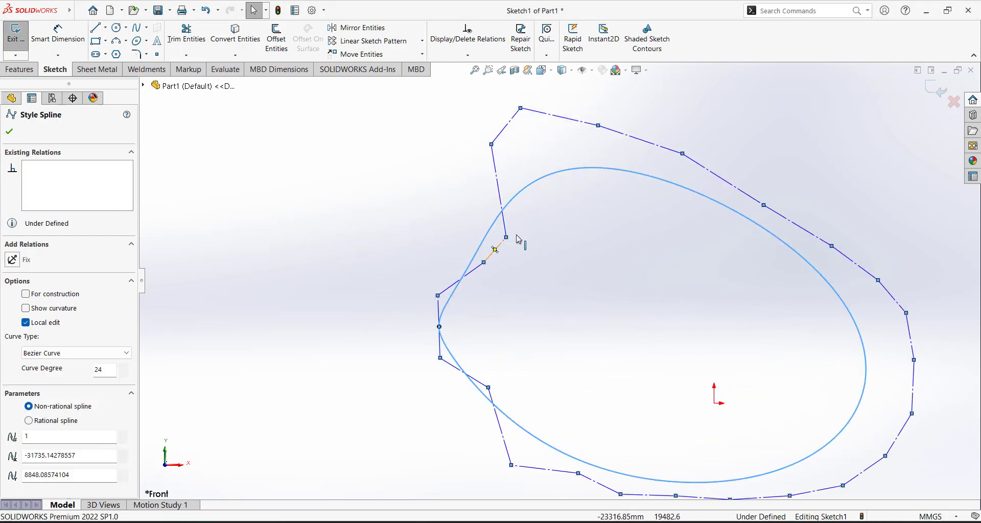
# Drag the style spline's control vertices to reshape it into a rounder, tilted oval
pyautogui.moveTo(506, 238); pyautogui.dragTo(437, 200)
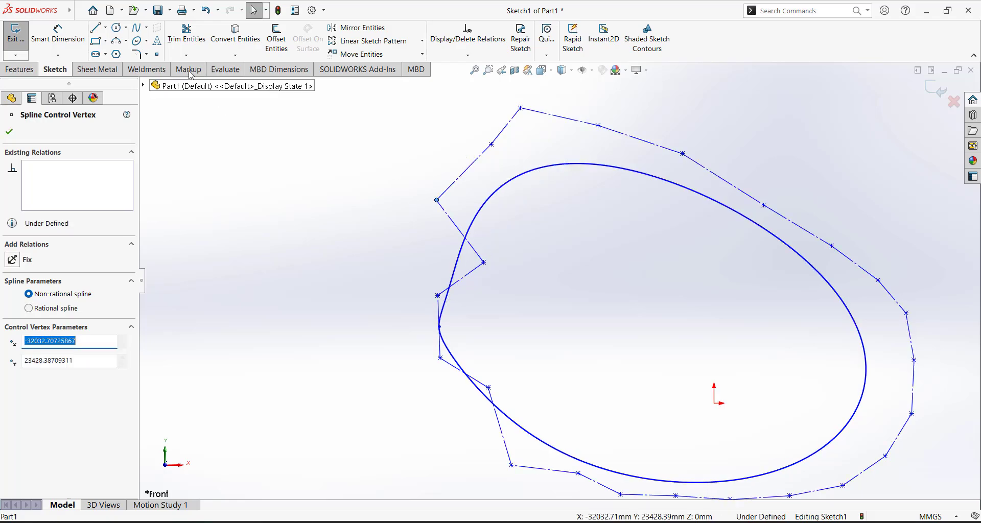
pyautogui.click(147, 28)
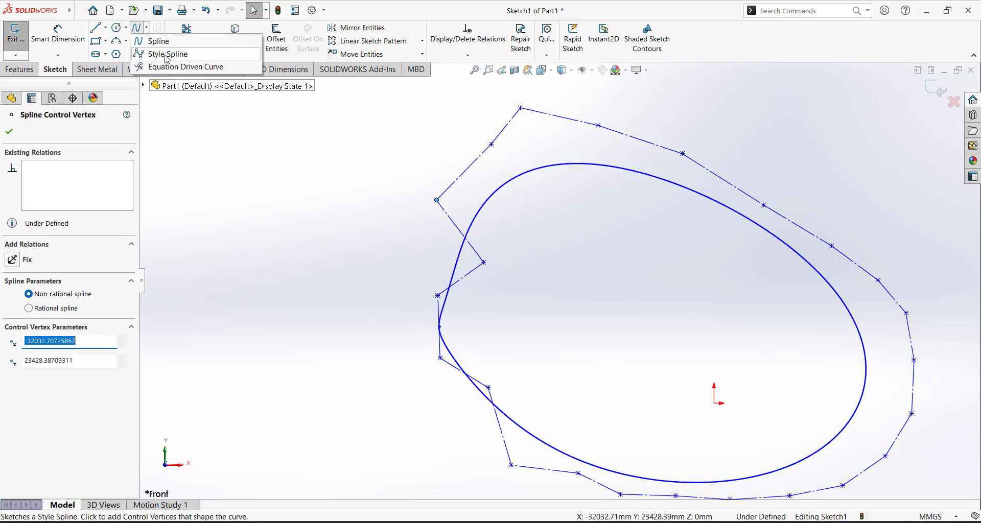
pyautogui.moveTo(483, 262); pyautogui.dragTo(412, 254)
pyautogui.moveTo(437, 200); pyautogui.dragTo(399, 173)
pyautogui.click(582, 232)
pyautogui.scroll(2, 587, 338)
pyautogui.scroll(-2, 607, 268)
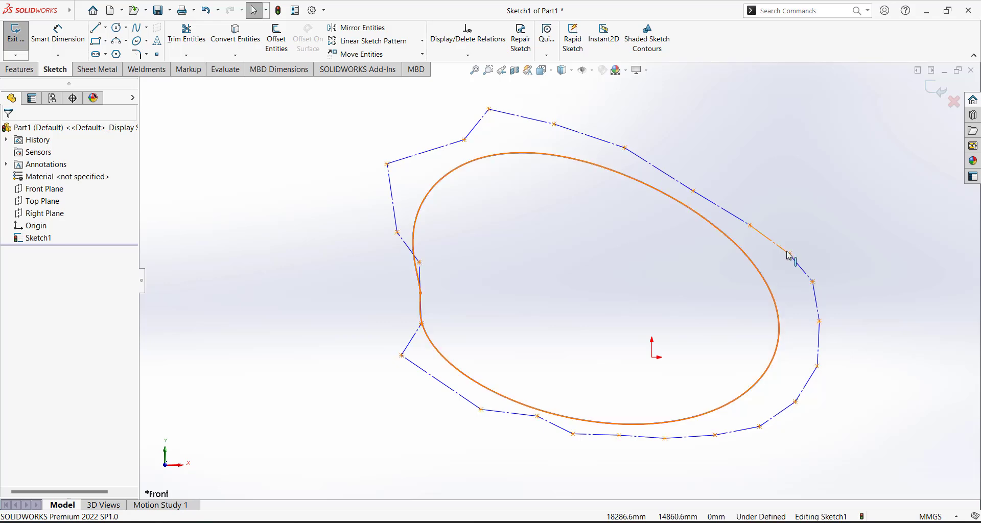
pyautogui.moveTo(789, 254); pyautogui.dragTo(803, 202)
pyautogui.moveTo(750, 225); pyautogui.dragTo(756, 172)
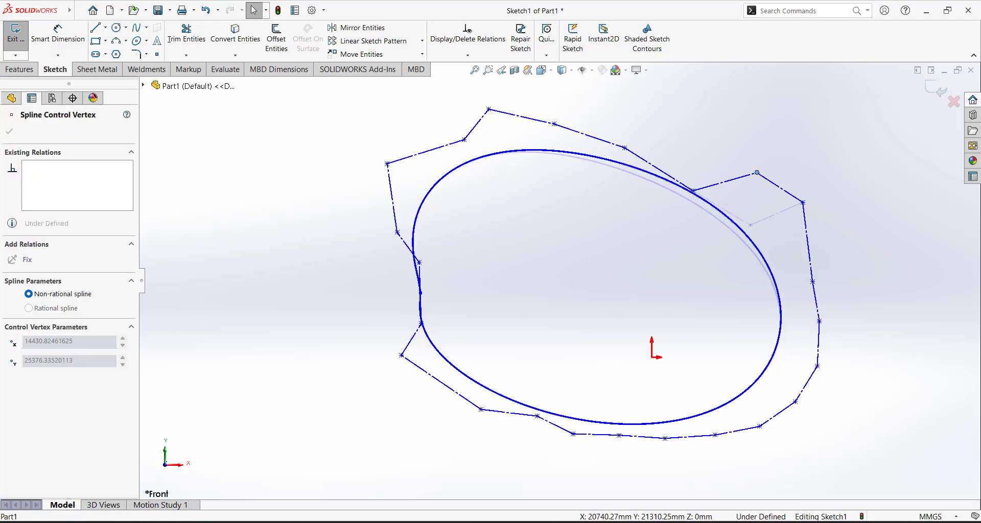
pyautogui.moveTo(694, 191); pyautogui.dragTo(701, 146)
pyautogui.click(637, 183)
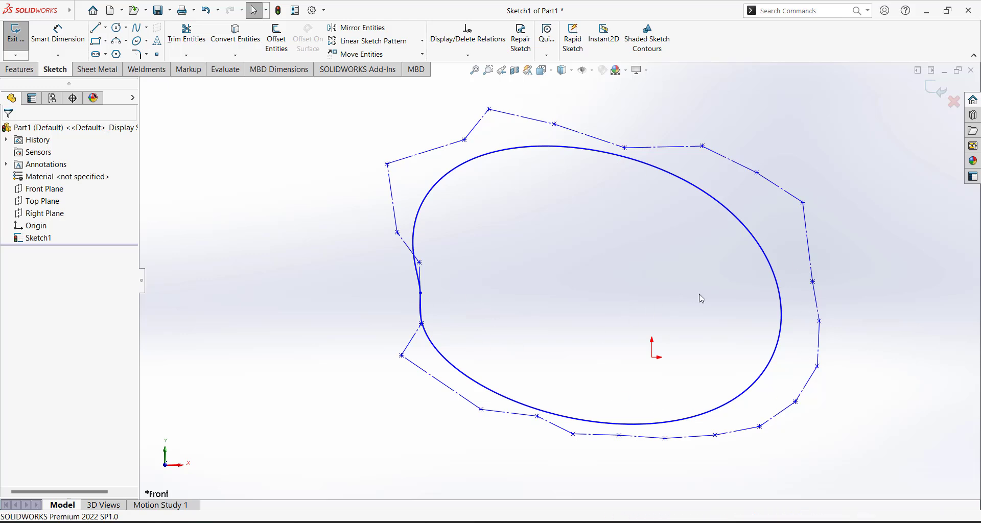
pyautogui.scroll(3, 661, 342)
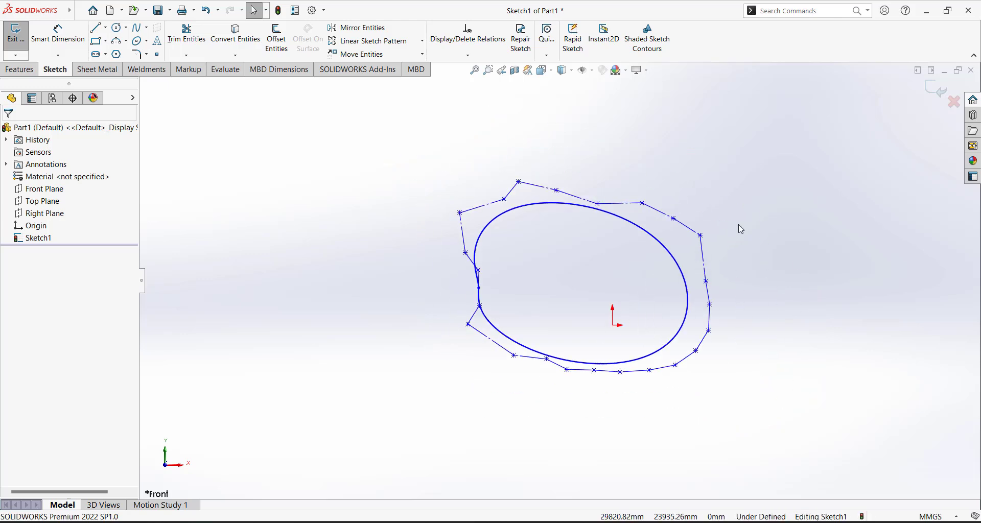
# Power-trim away the lone vertical line, the circle's arcs and the square
pyautogui.scroll(-3, 651, 317)
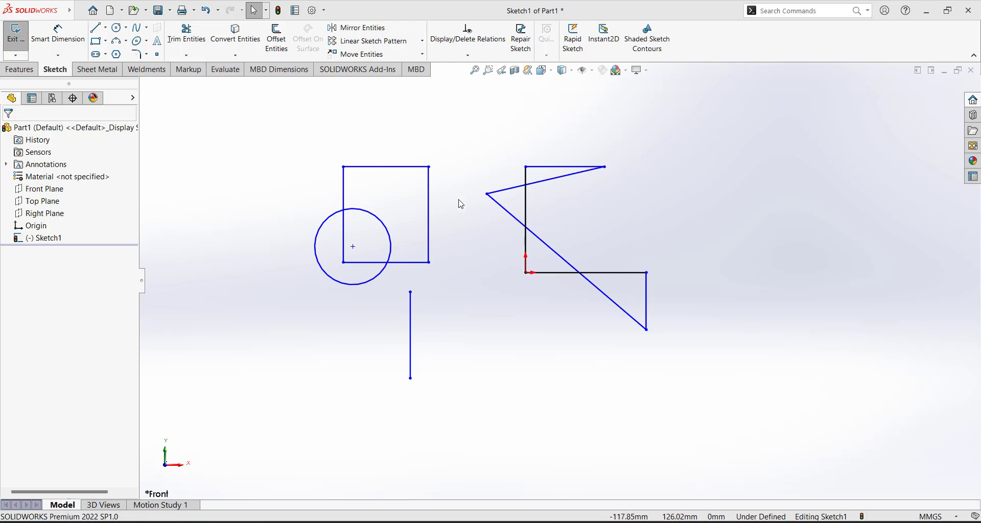
pyautogui.click(188, 36)
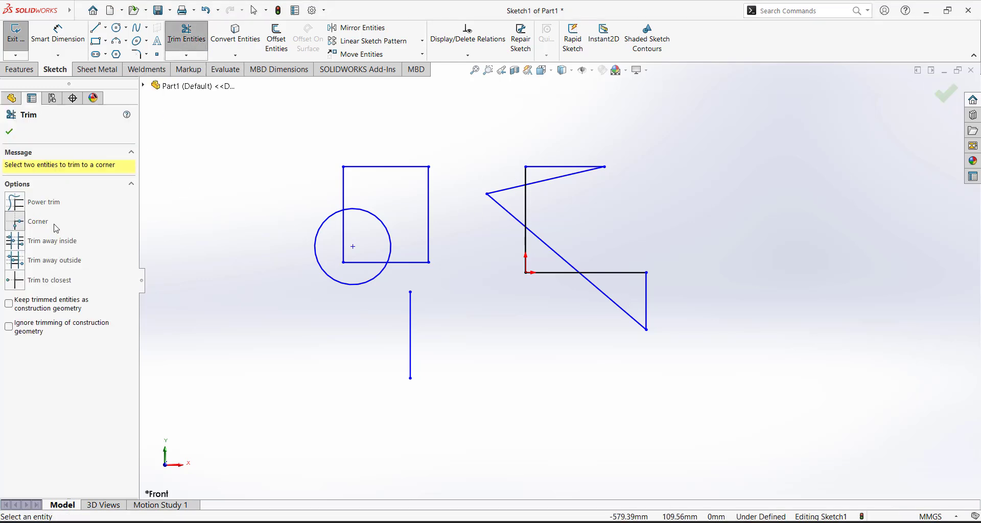
pyautogui.click(15, 202)
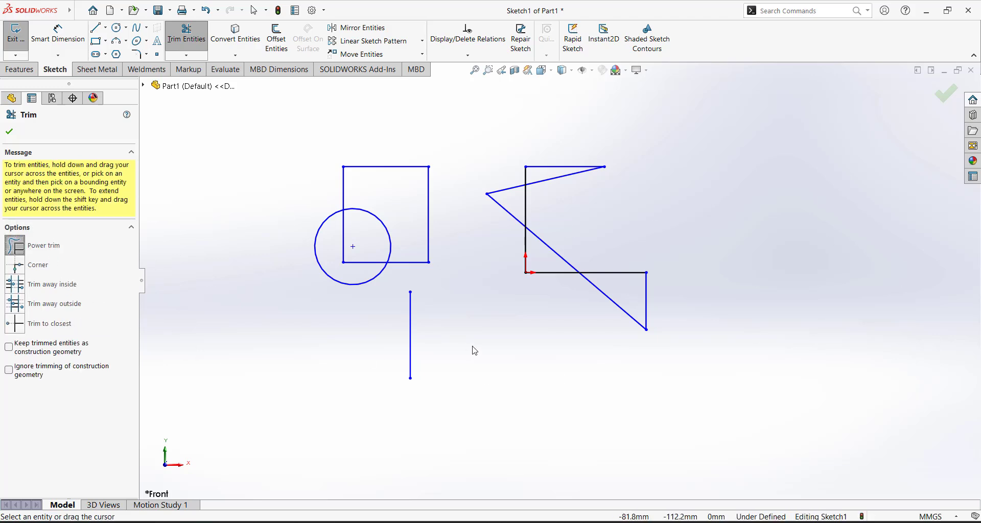
pyautogui.moveTo(434, 347); pyautogui.dragTo(366, 359)
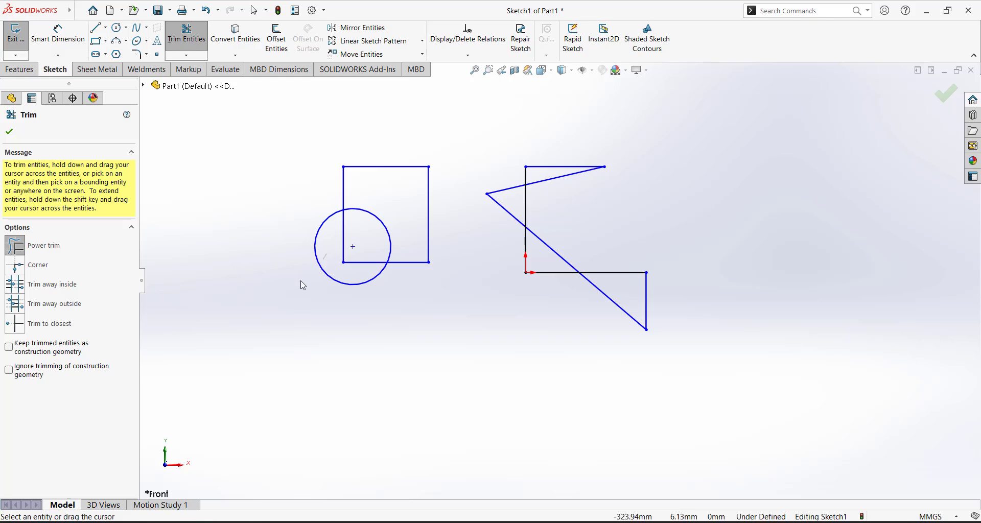
pyautogui.moveTo(302, 282); pyautogui.dragTo(342, 236)
pyautogui.scroll(-2, 364, 280)
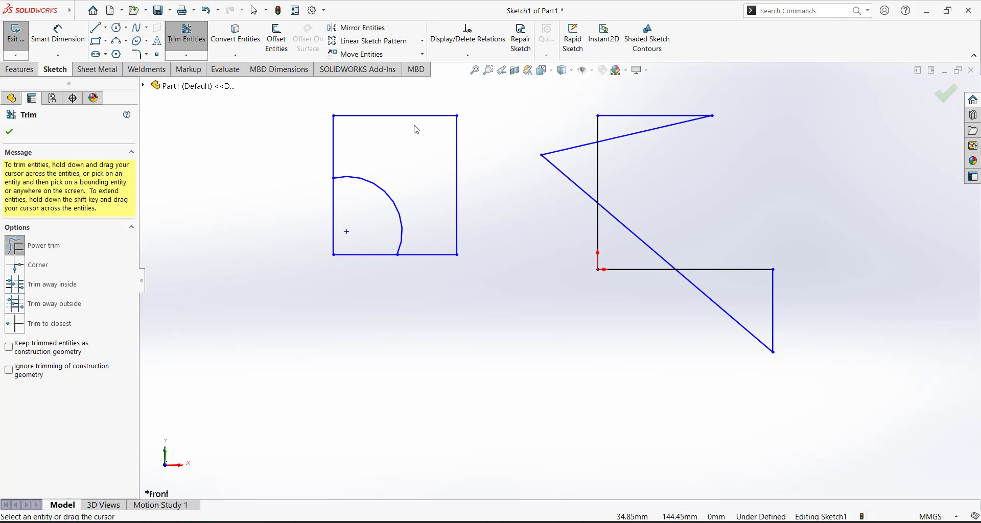
pyautogui.moveTo(397, 176)
pyautogui.mouseDown()
pyautogui.moveTo(368, 218)
pyautogui.moveTo(346, 150)
pyautogui.moveTo(401, 171)
pyautogui.moveTo(475, 164)
pyautogui.mouseUp()
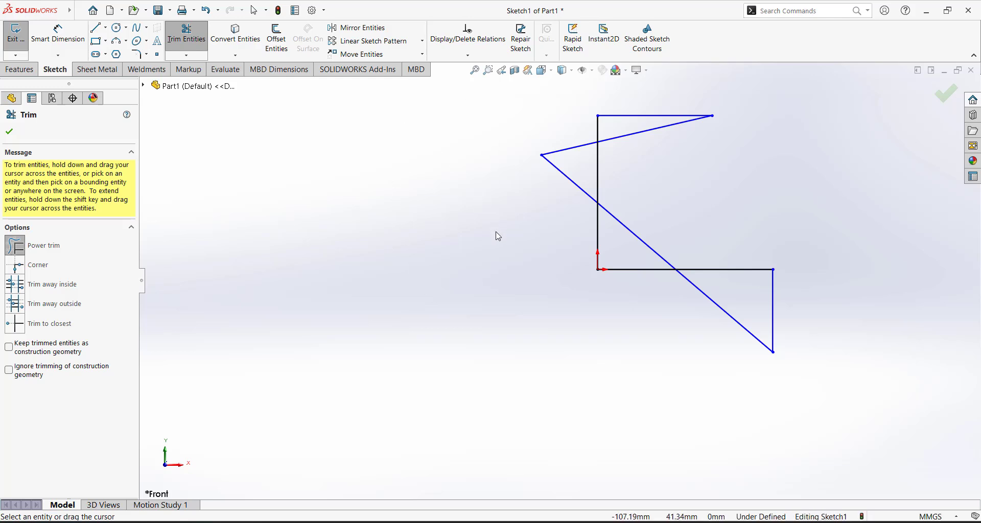
pyautogui.scroll(2, 462, 286)
pyautogui.scroll(-1, 604, 301)
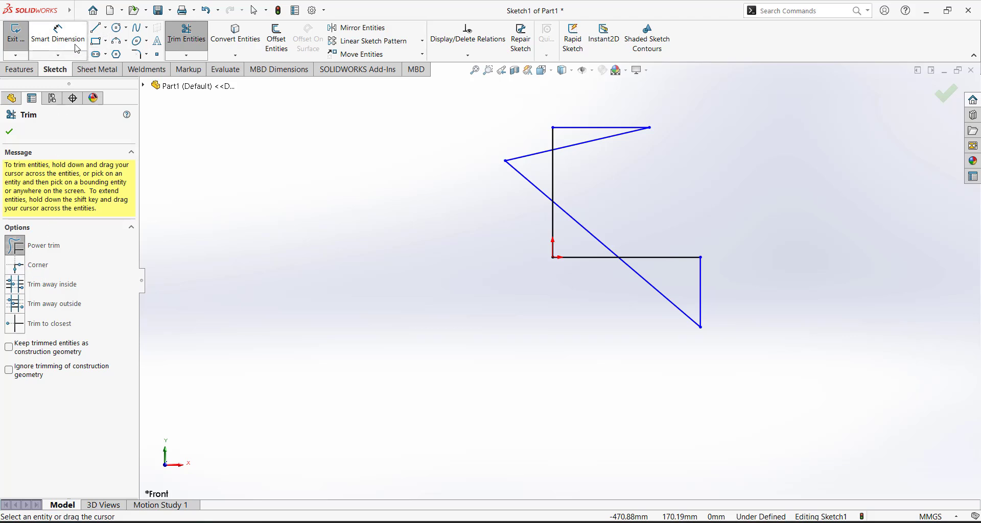
# Draw a three-segment chain of crossing lines on the left
pyautogui.click(95, 27)
pyautogui.click(412, 135)
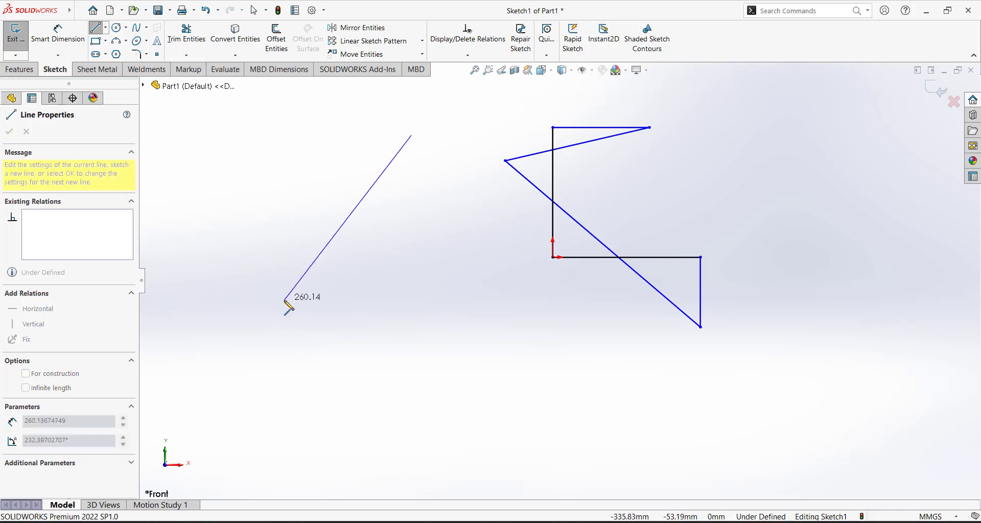
pyautogui.click(284, 300)
pyautogui.click(509, 331)
pyautogui.doubleClick(305, 156)
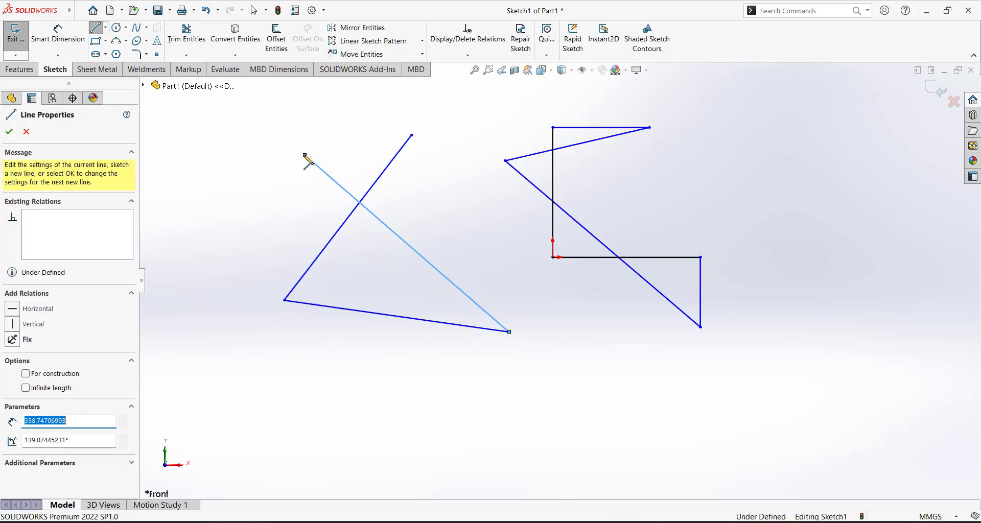
pyautogui.press('Escape')
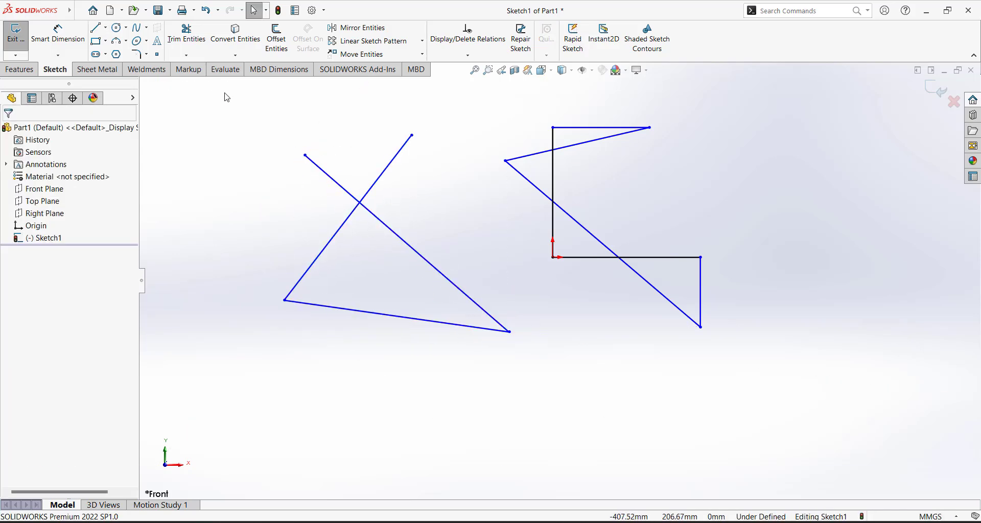
# Corner-trim the rising line and the diagonal so they meet, closing the triangle
pyautogui.click(187, 33)
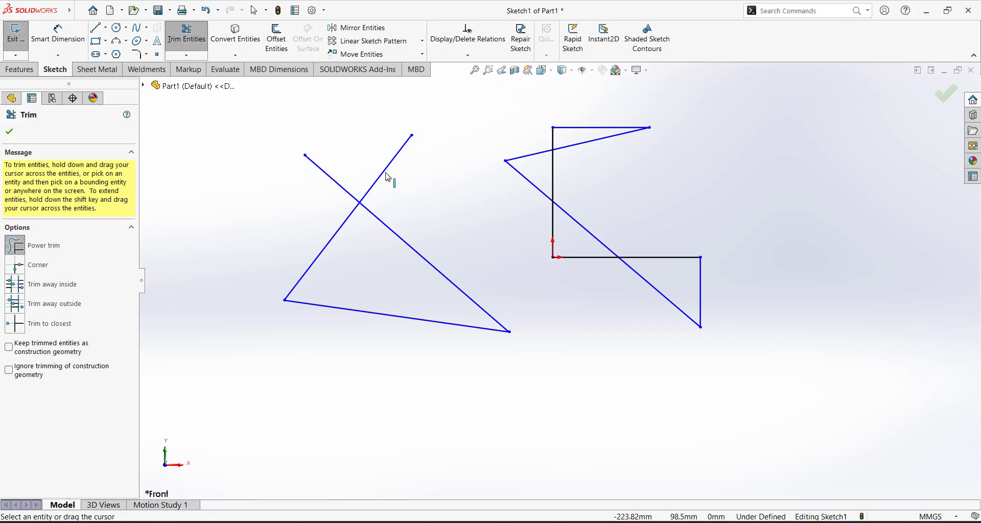
pyautogui.click(17, 266)
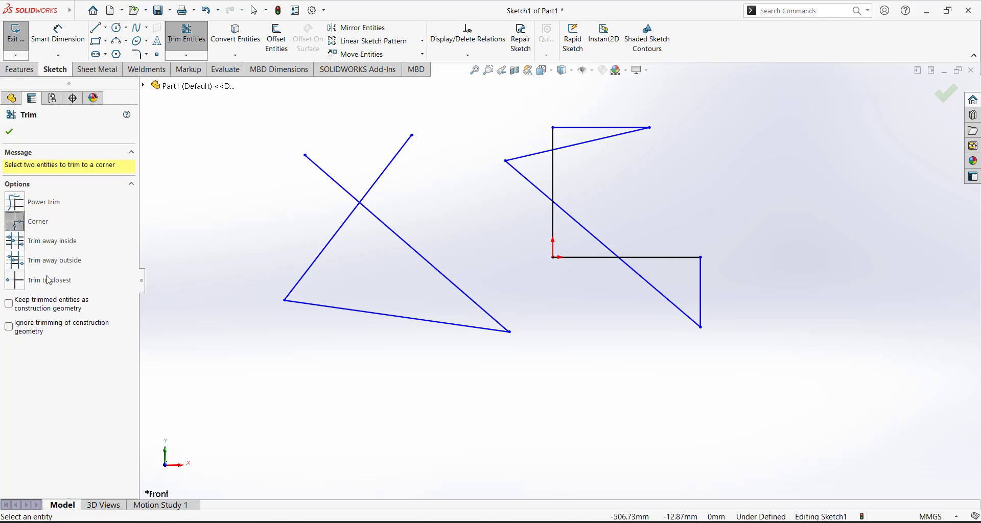
pyautogui.click(341, 235)
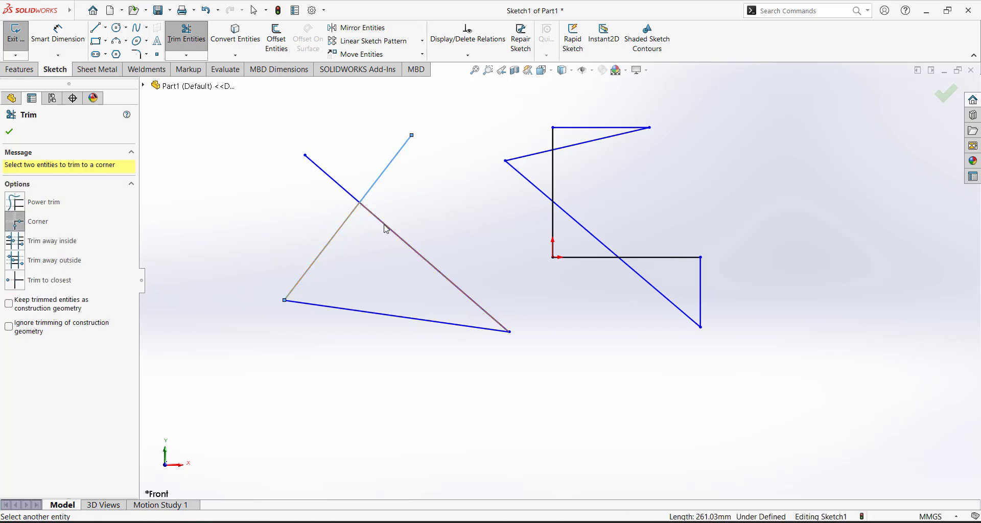
pyautogui.click(391, 229)
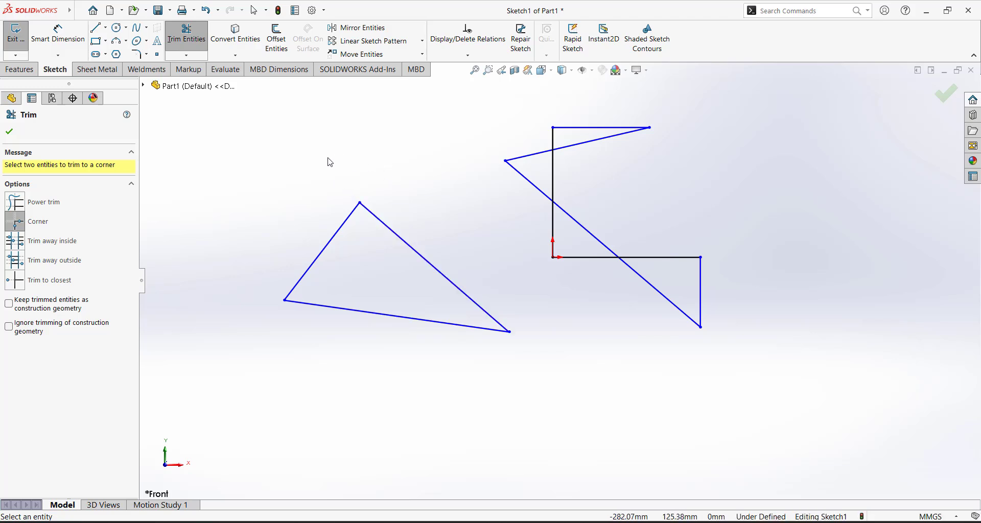
pyautogui.click(9, 132)
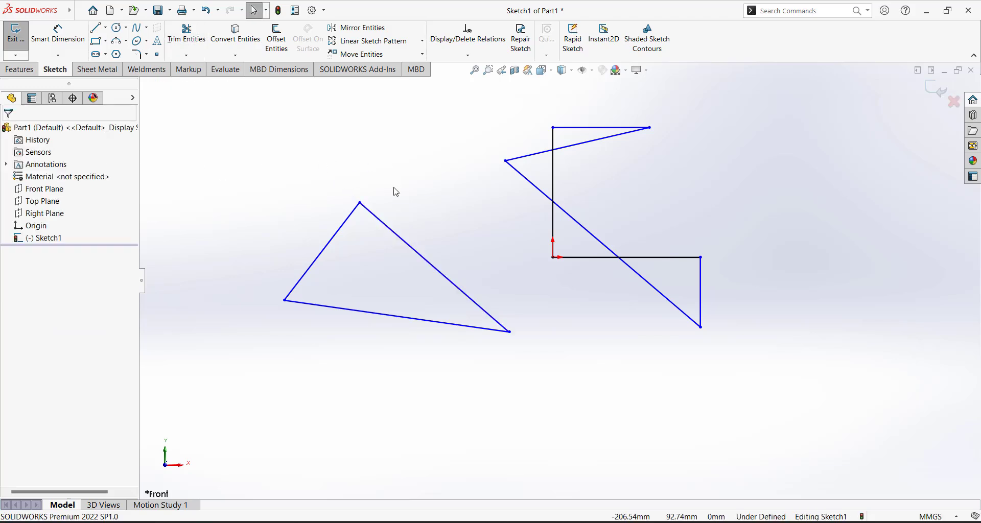
pyautogui.scroll(2, 394, 191)
pyautogui.scroll(-2, 450, 255)
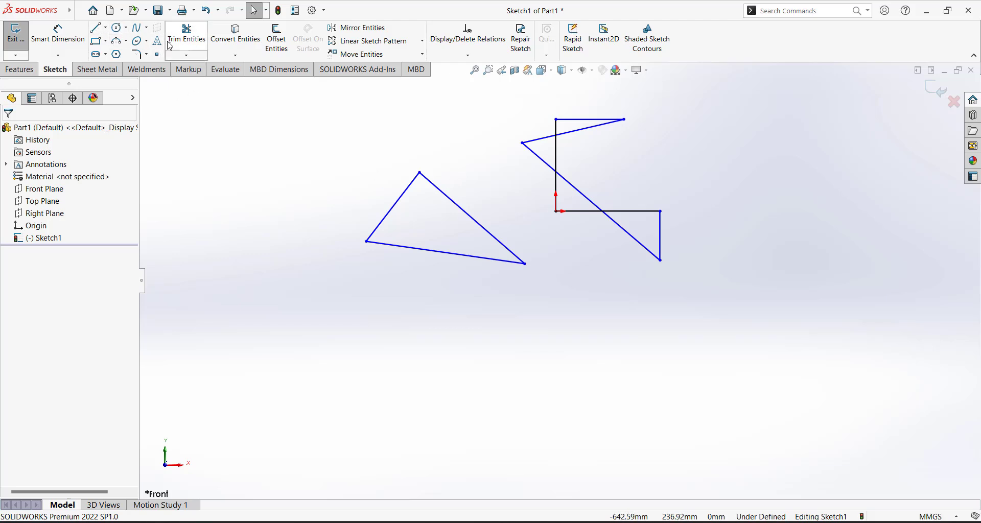
# Trim to closest the three triangle edges and the overhanging diagonal pieces at the black lines
pyautogui.click(186, 35)
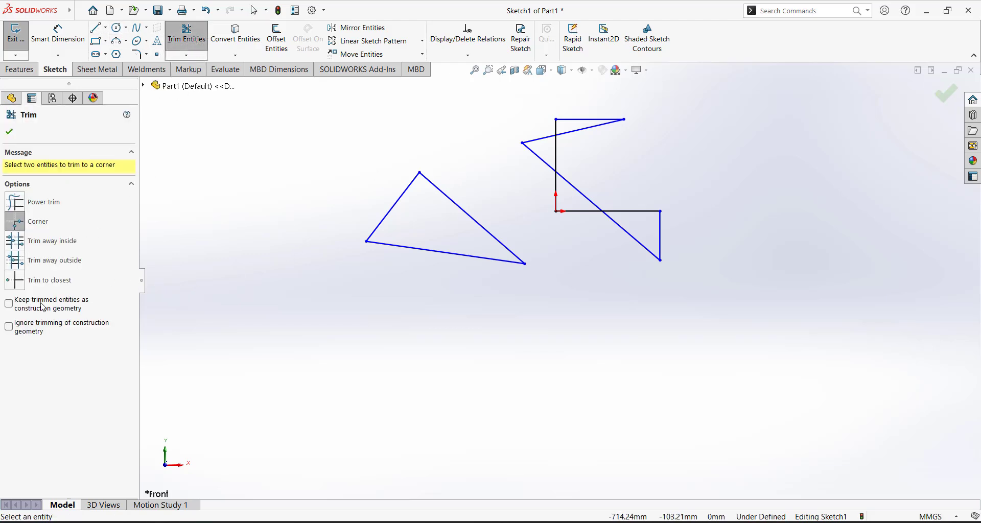
pyautogui.click(17, 285)
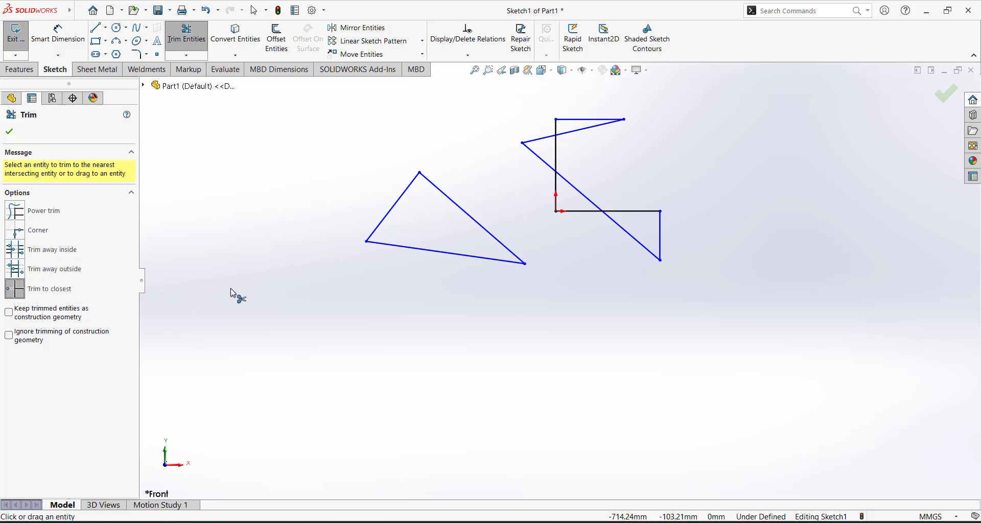
pyautogui.click(438, 254)
pyautogui.click(470, 216)
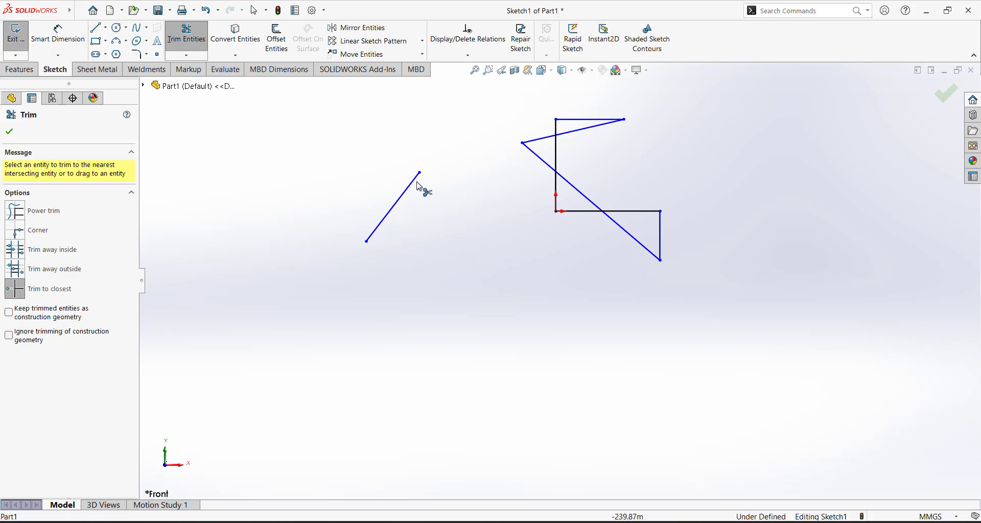
pyautogui.click(415, 186)
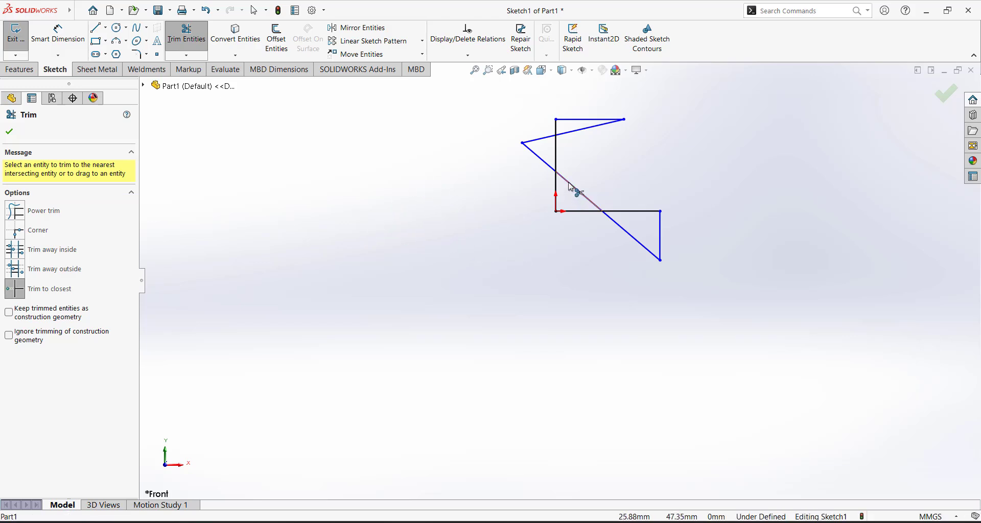
pyautogui.click(537, 155)
pyautogui.click(542, 139)
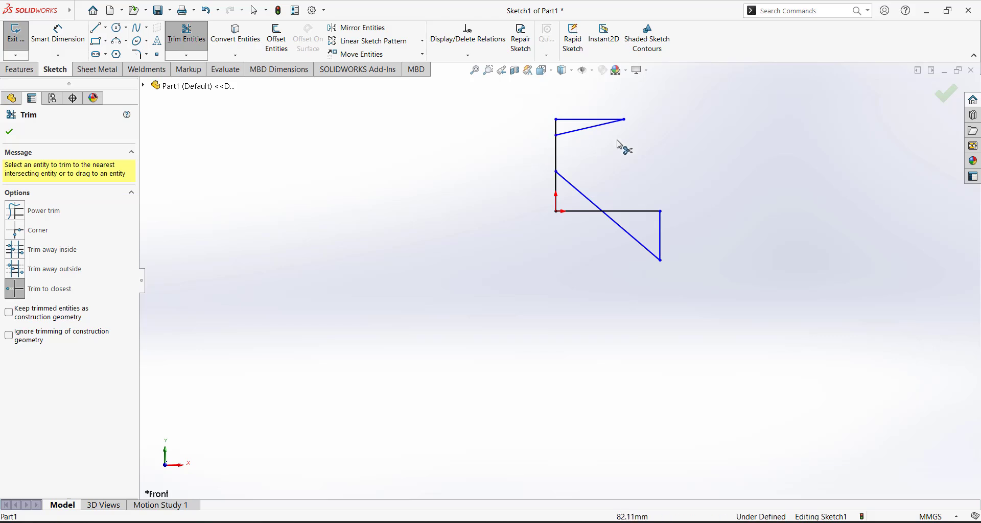
pyautogui.click(574, 185)
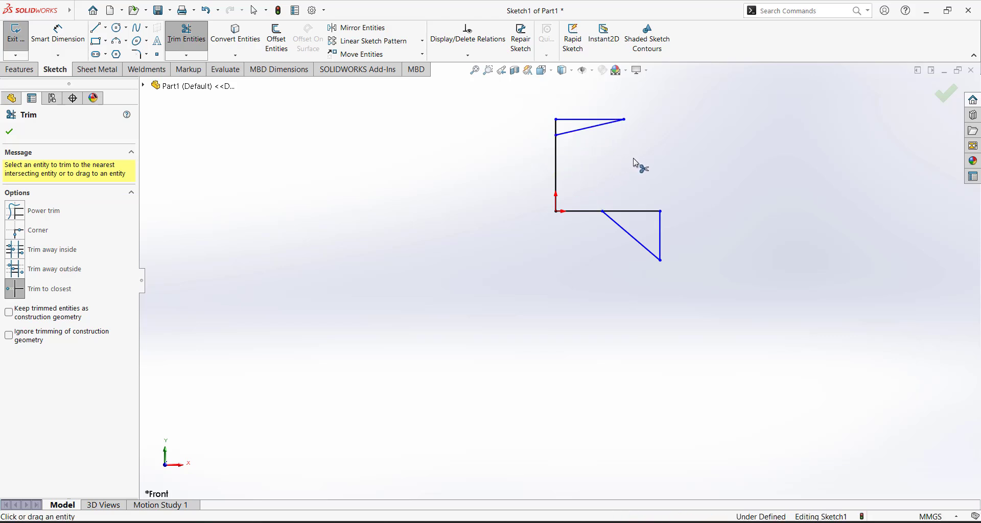
pyautogui.click(9, 132)
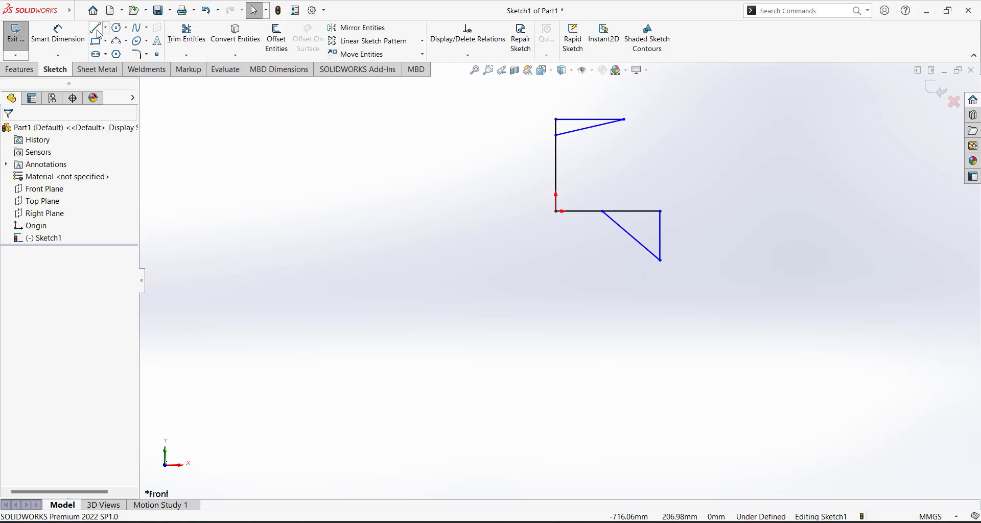
# Draw a vertical line below the right shape
pyautogui.click(96, 28)
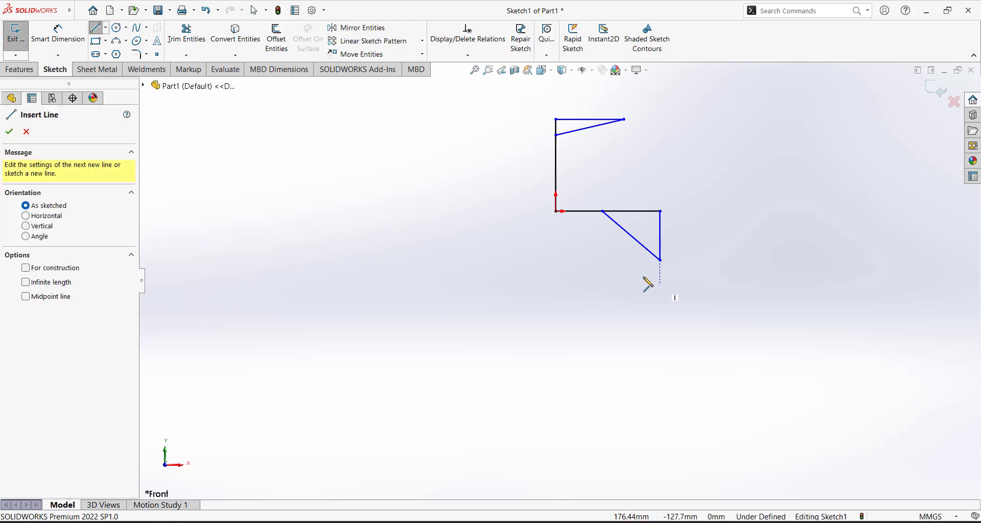
pyautogui.click(640, 272)
pyautogui.click(640, 409)
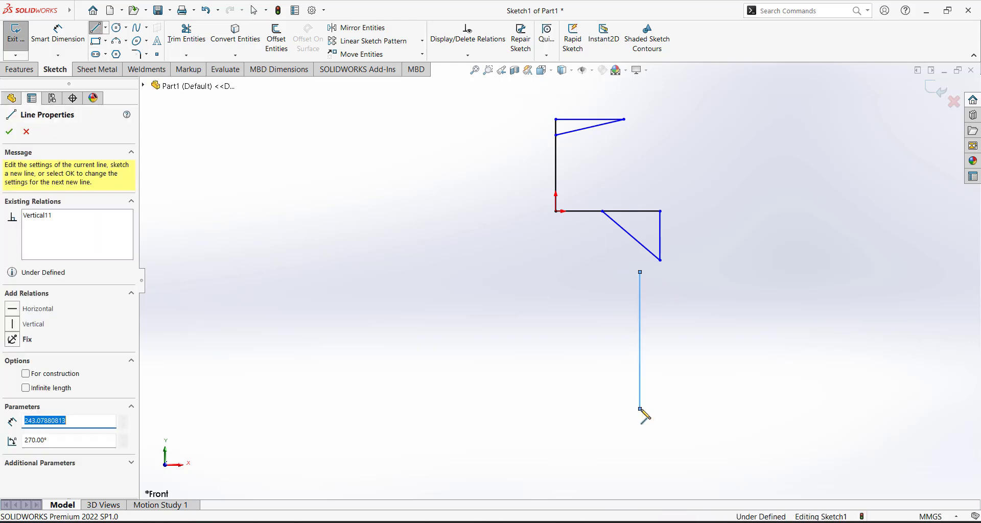
pyautogui.press('Escape')
pyautogui.scroll(-4, 656, 276)
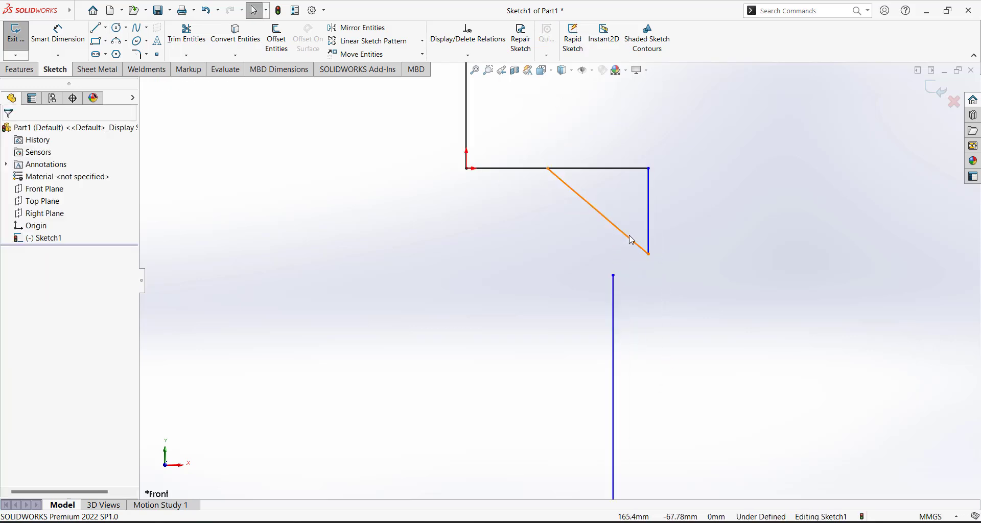
# Extend the vertical line up past the diagonal to the horizontal black line
pyautogui.click(187, 55)
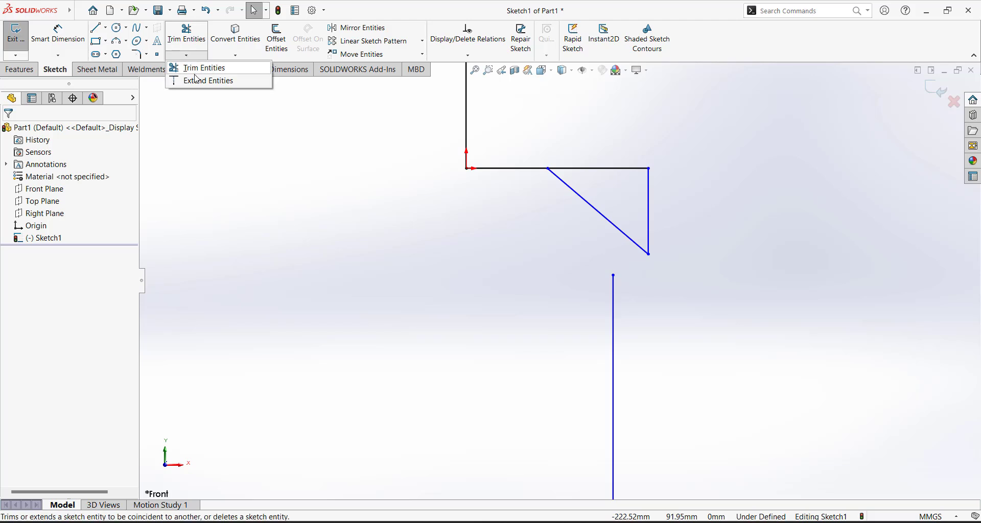
pyautogui.click(198, 81)
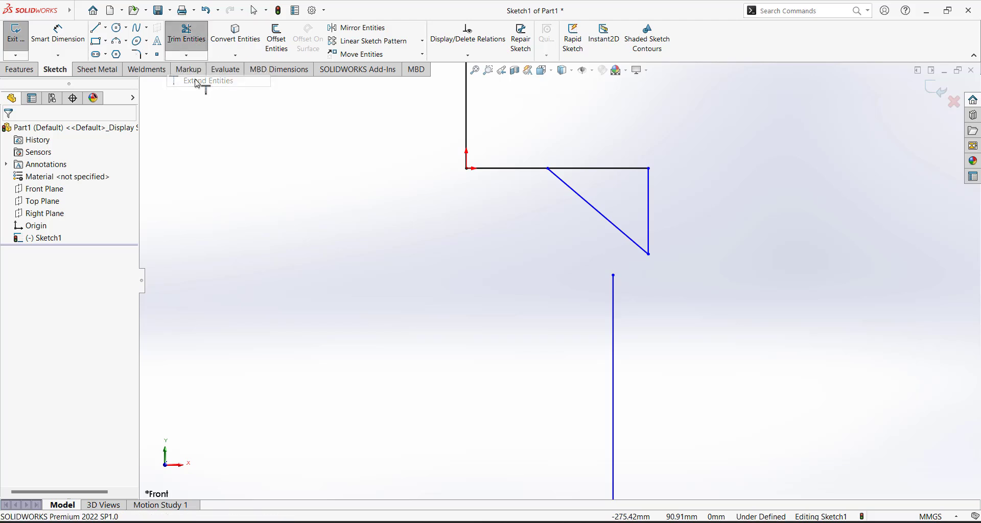
pyautogui.click(614, 287)
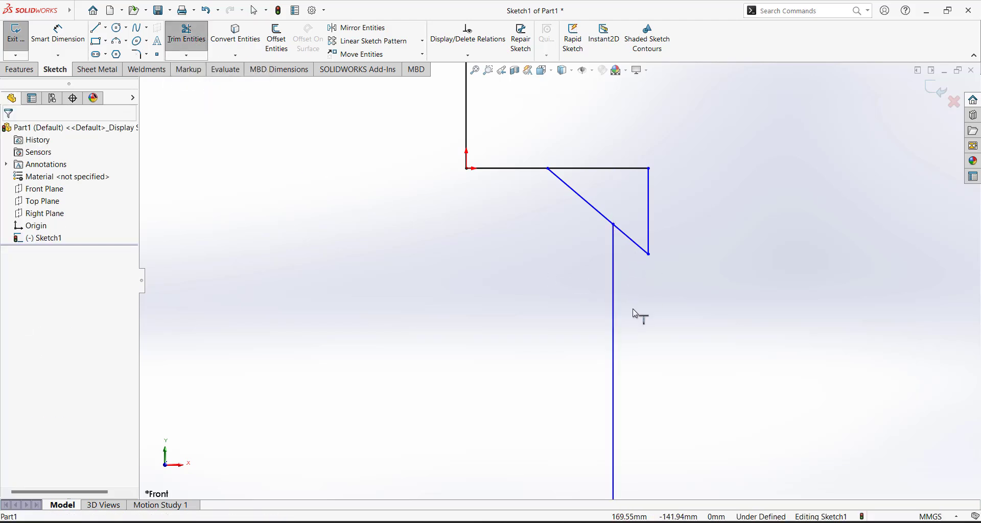
pyautogui.press('f')
pyautogui.scroll(1, 633, 315)
pyautogui.scroll(-2, 594, 282)
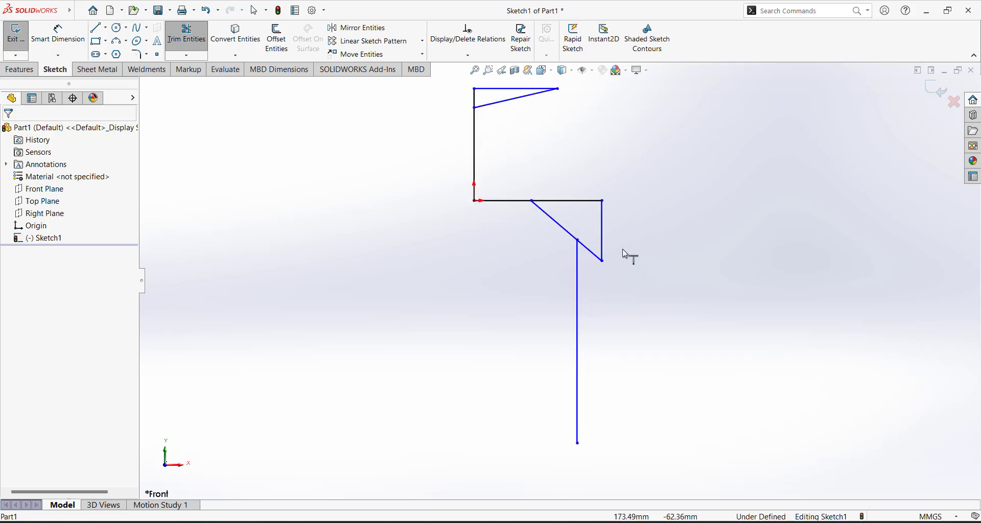
pyautogui.click(578, 281)
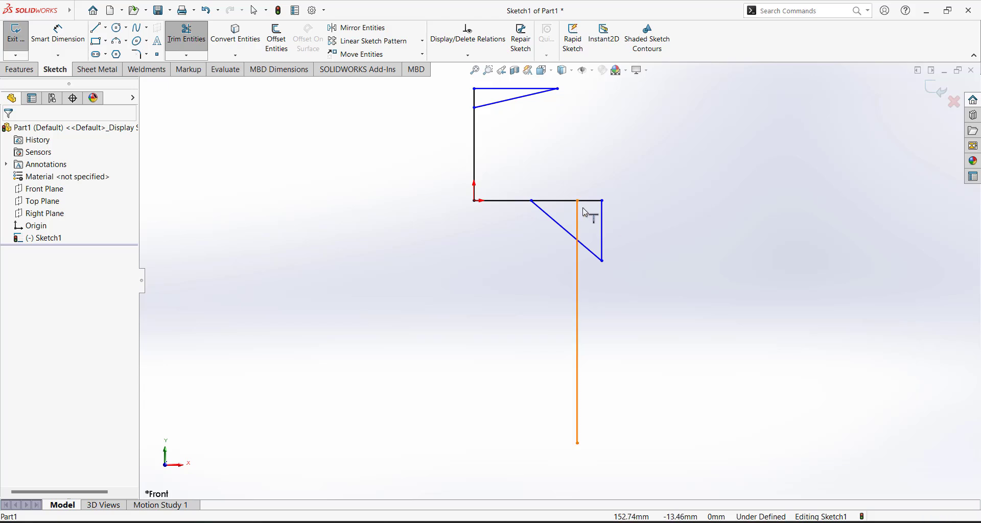
pyautogui.scroll(3, 596, 173)
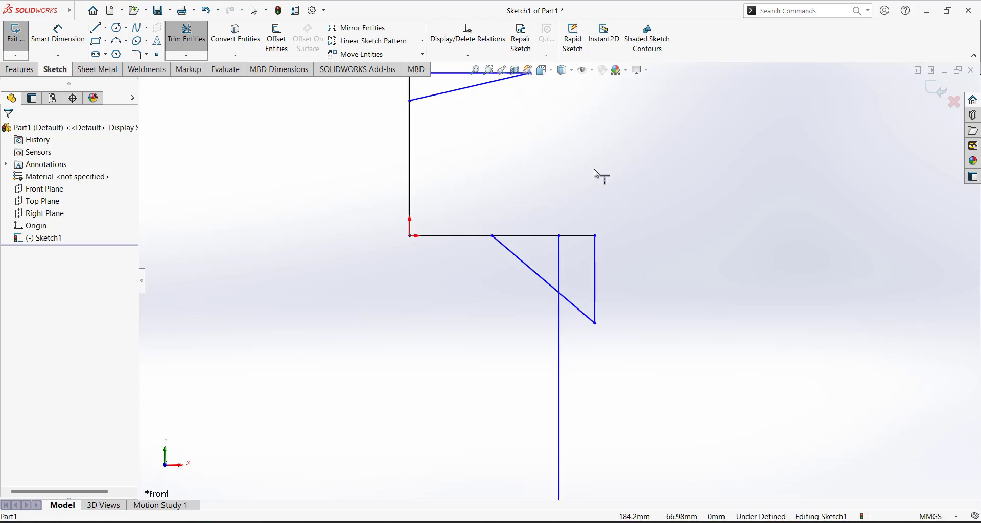
pyautogui.click(559, 319)
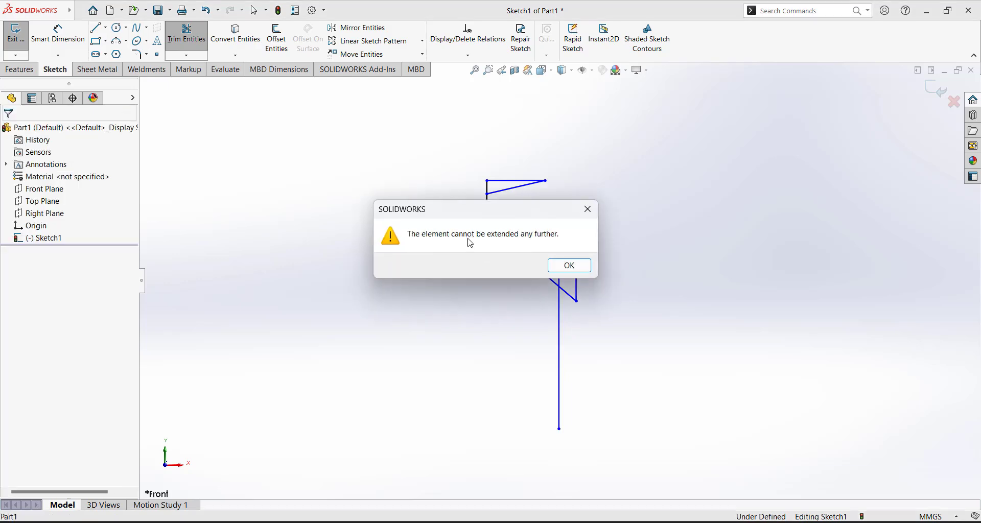
pyautogui.click(579, 266)
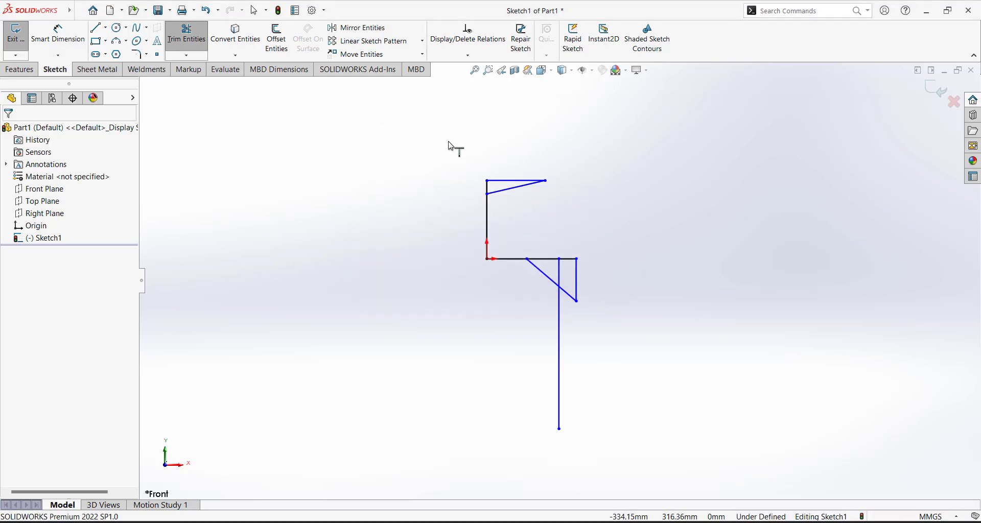
pyautogui.scroll(3, 623, 342)
pyautogui.scroll(-2, 632, 352)
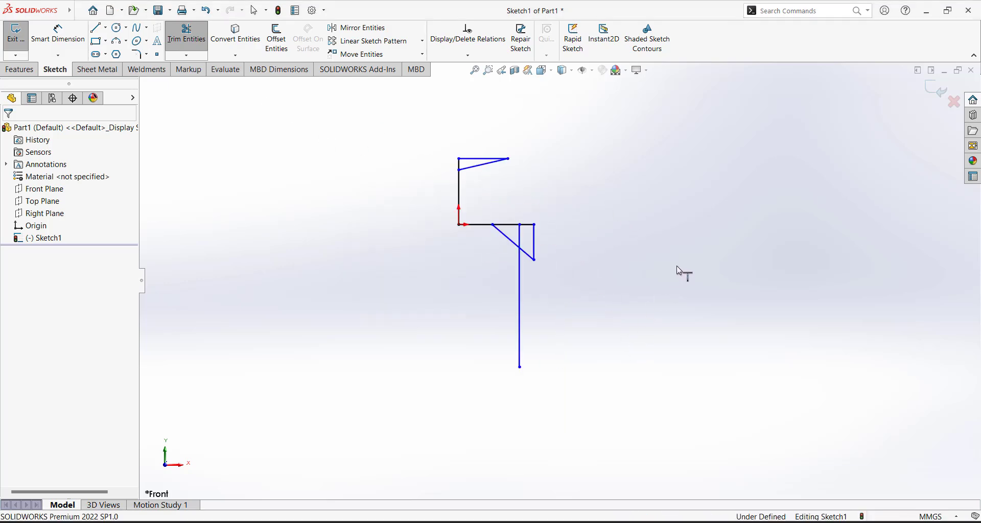
pyautogui.press('Escape')
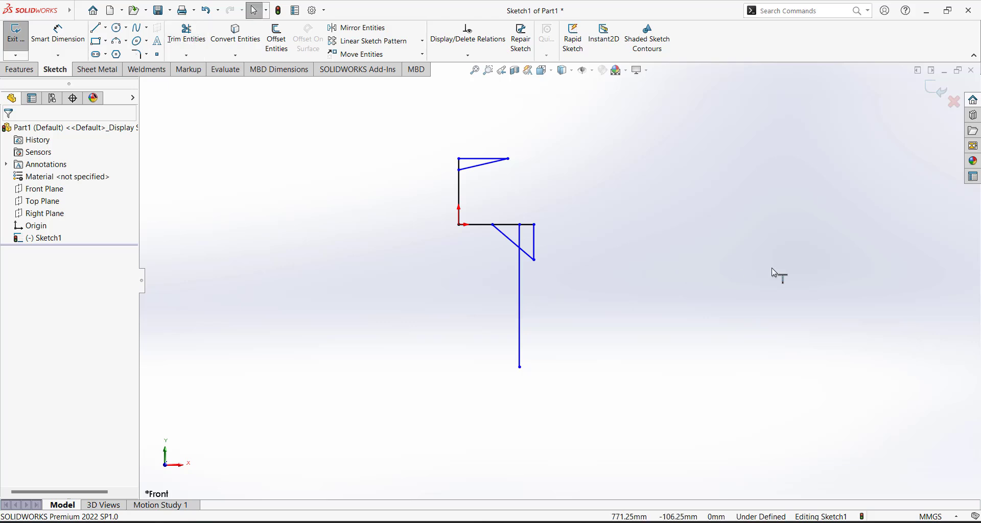